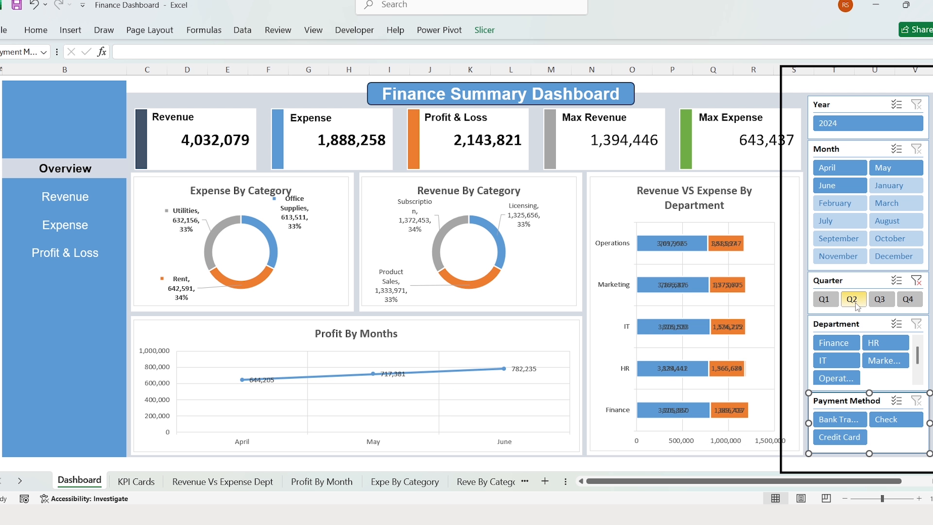
- Filter the dashboard to Q4, clear the quarter filter, then filter to the Finance department
click(909, 299)
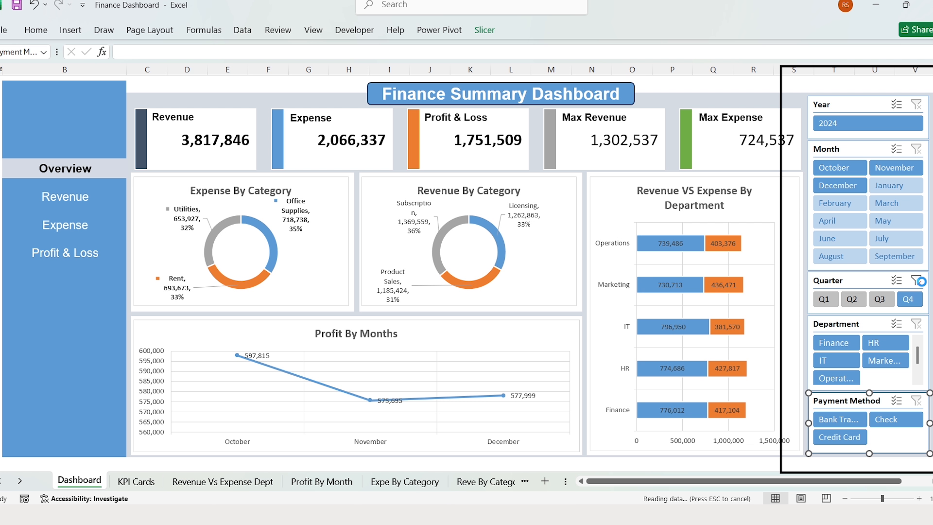
click(920, 281)
click(831, 344)
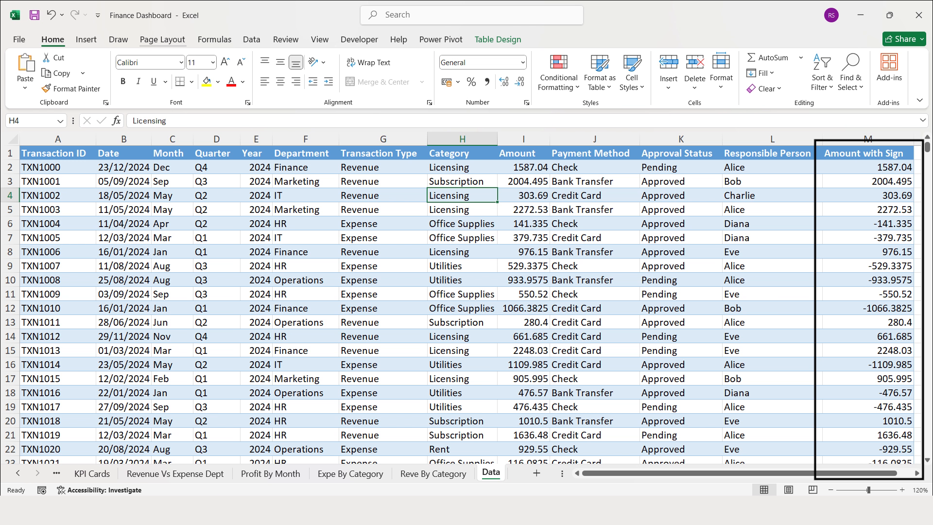
- Add the transaction table to the Power Pivot data model
click(570, 153)
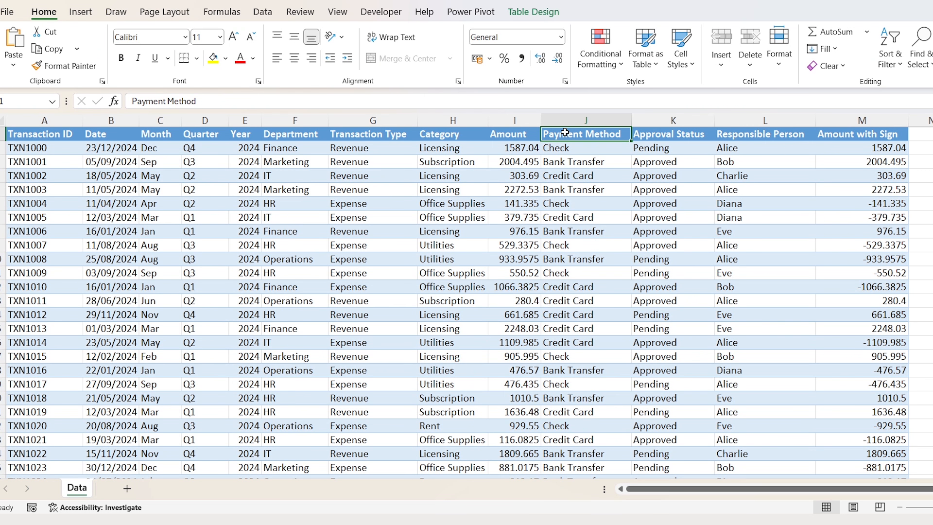
click(471, 11)
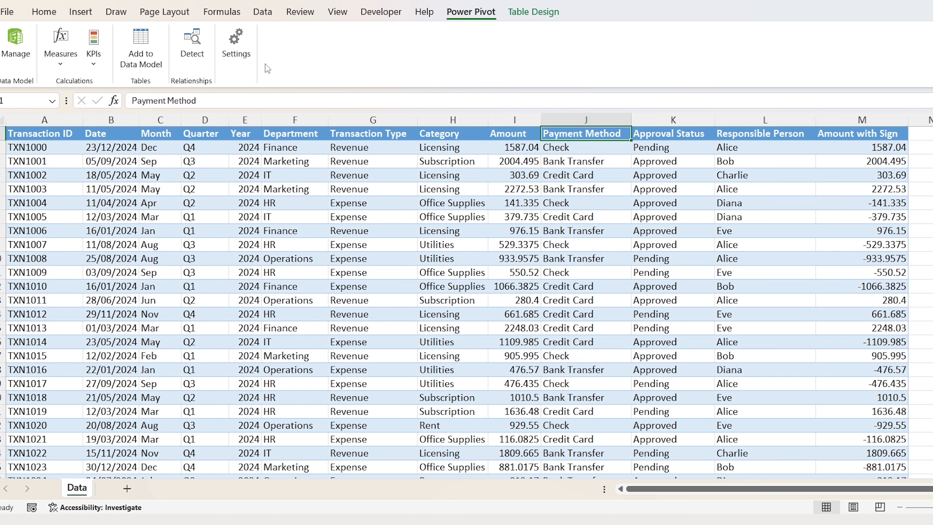
click(147, 69)
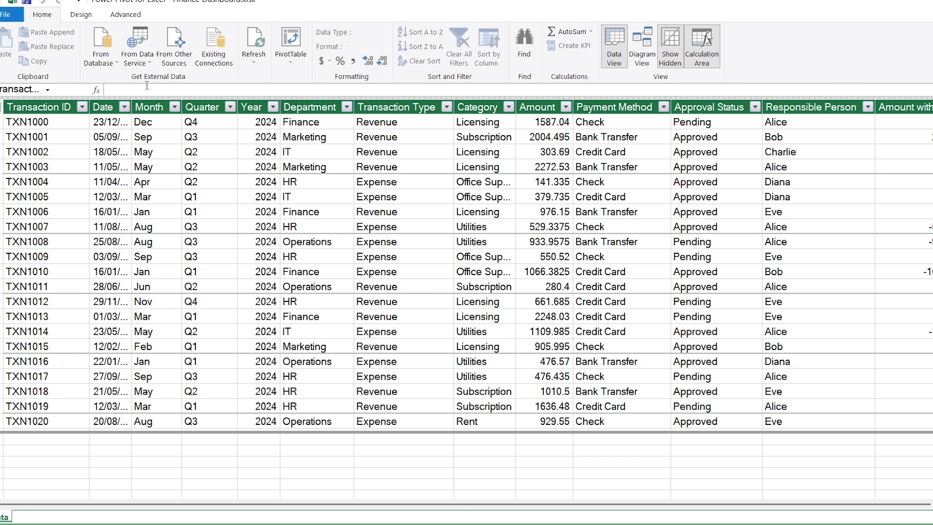
- Create a new Calendar date table and switch to the model's Diagram View
click(81, 14)
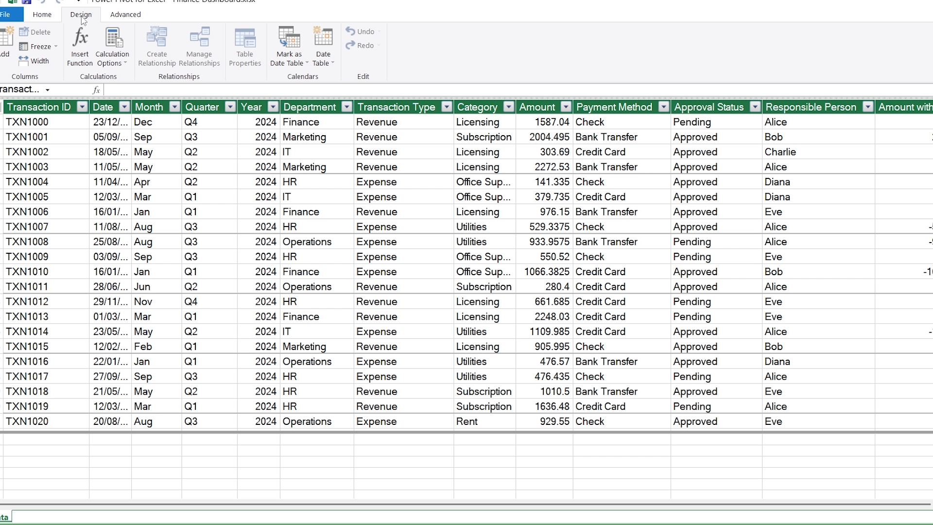
click(335, 66)
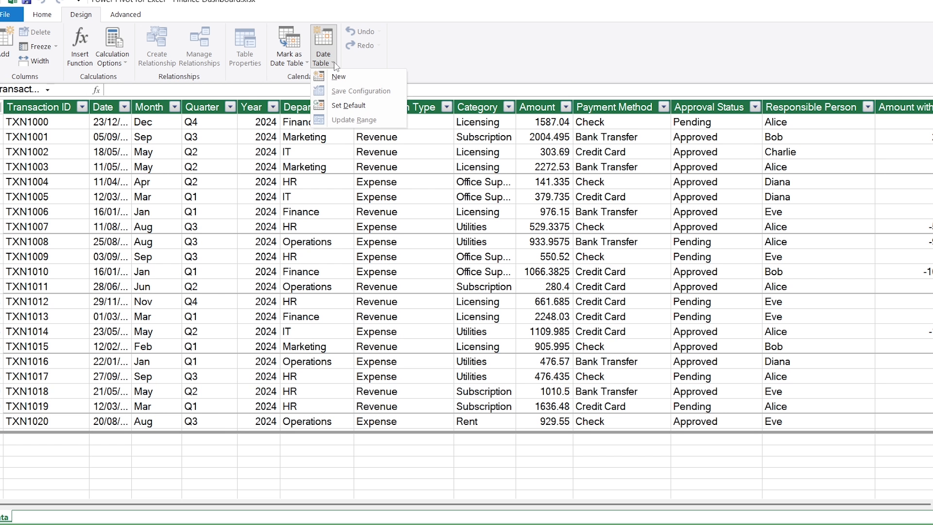
click(357, 82)
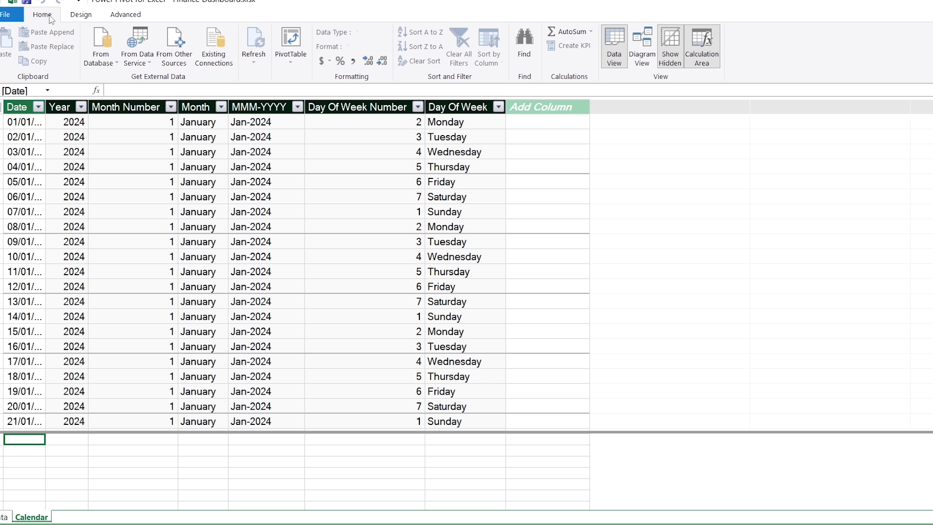
click(646, 63)
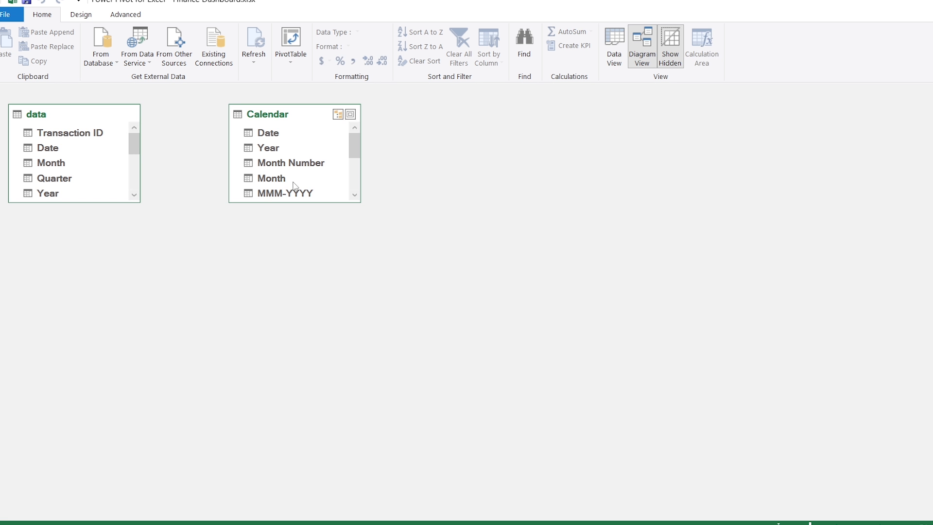
- Enlarge both table boxes, link data[Date] to Calendar[Date], then return to Data View
drag(100, 203, 96, 374)
drag(257, 203, 260, 360)
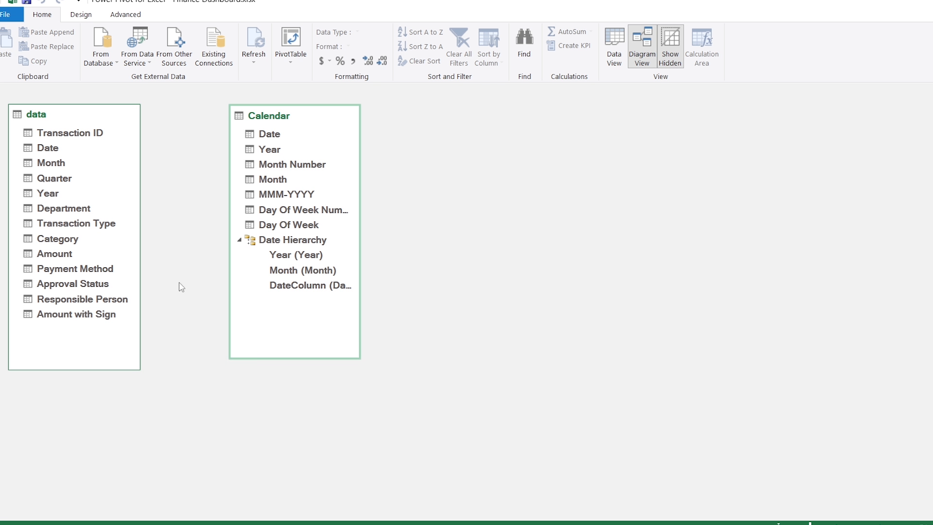
mouse_move(60, 147)
mouse_down()
mouse_move(265, 145)
mouse_move(284, 130)
mouse_up()
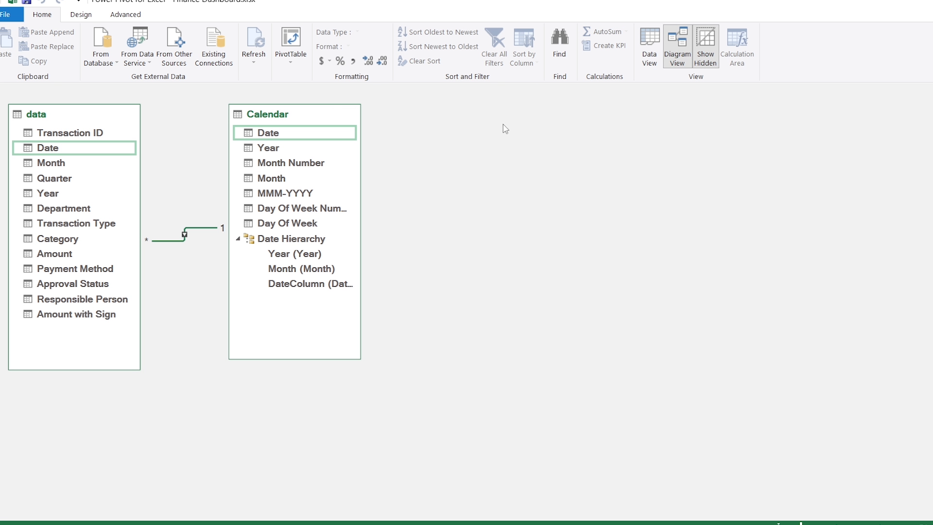
click(649, 57)
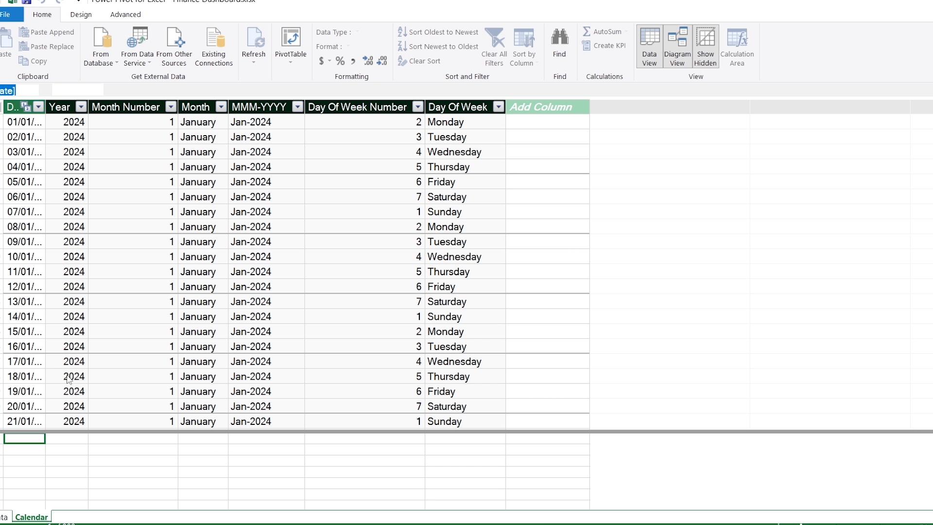
- In the data table's calculation area, create Revenue:=CALCULATE(SUM(data[Amount]), data[Transaction Type]="Revenue")
click(3, 518)
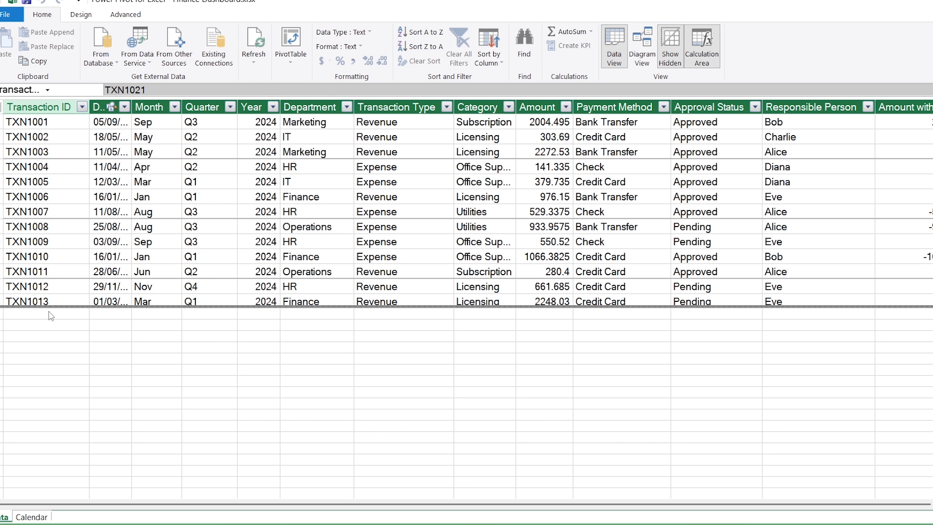
click(53, 316)
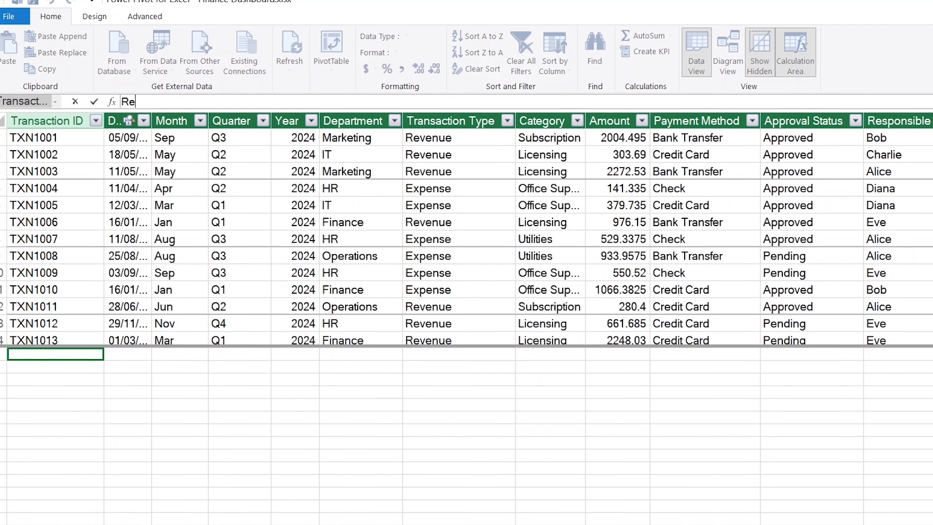
text(Revenue :)
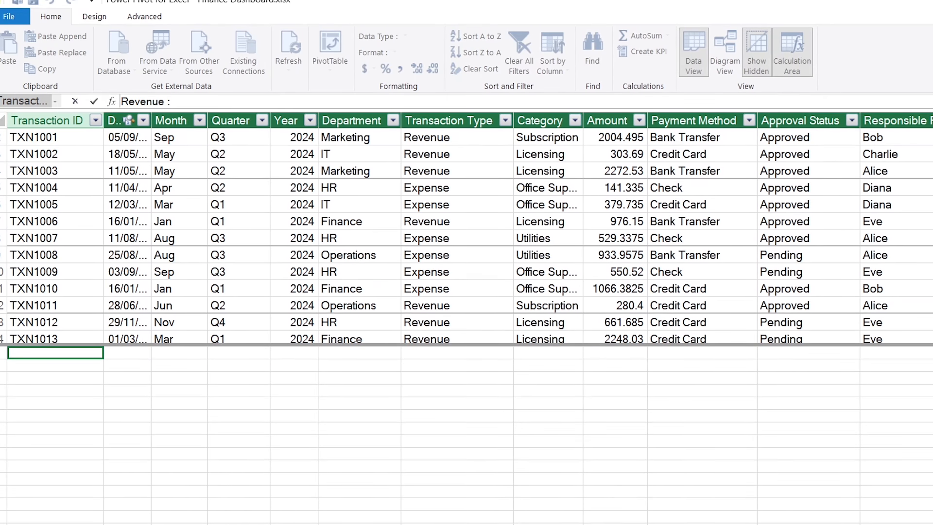
text(= cal)
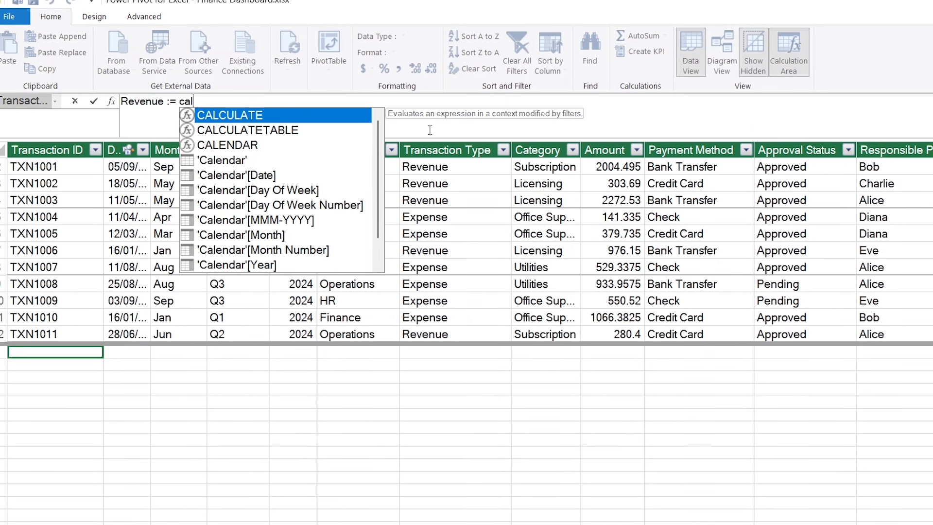
key(Tab)
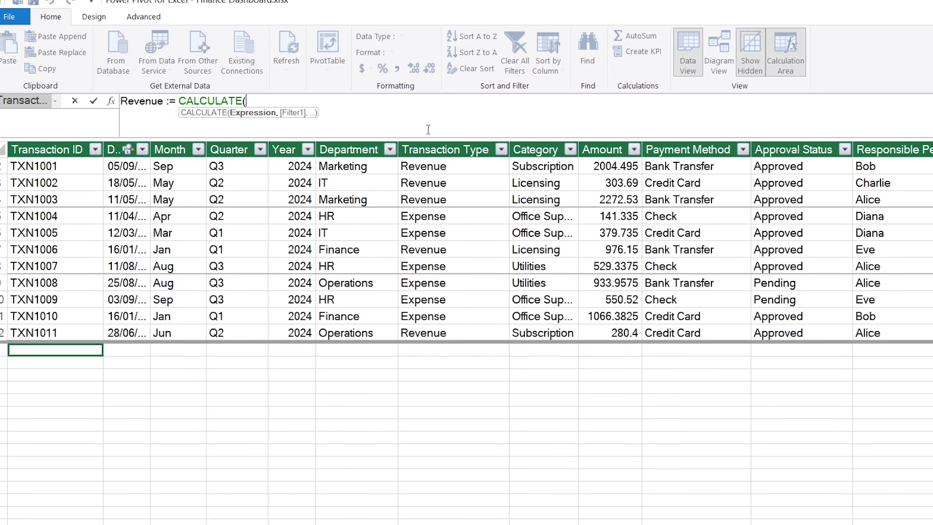
text(s)
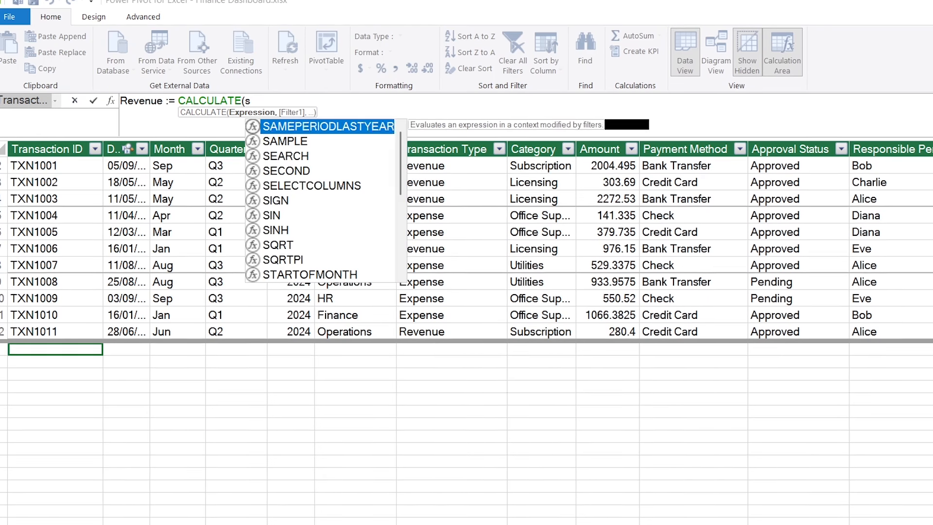
text(um)
key(Tab)
text(d)
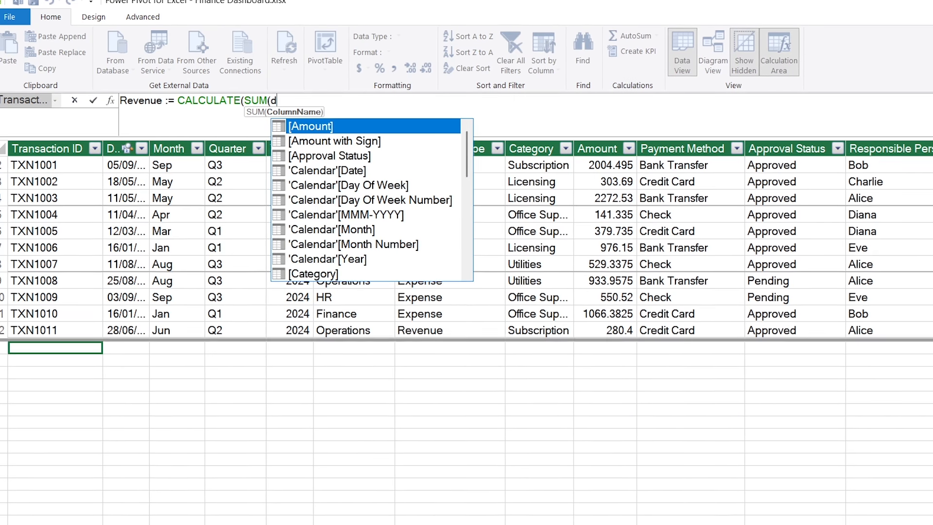
text(ata[)
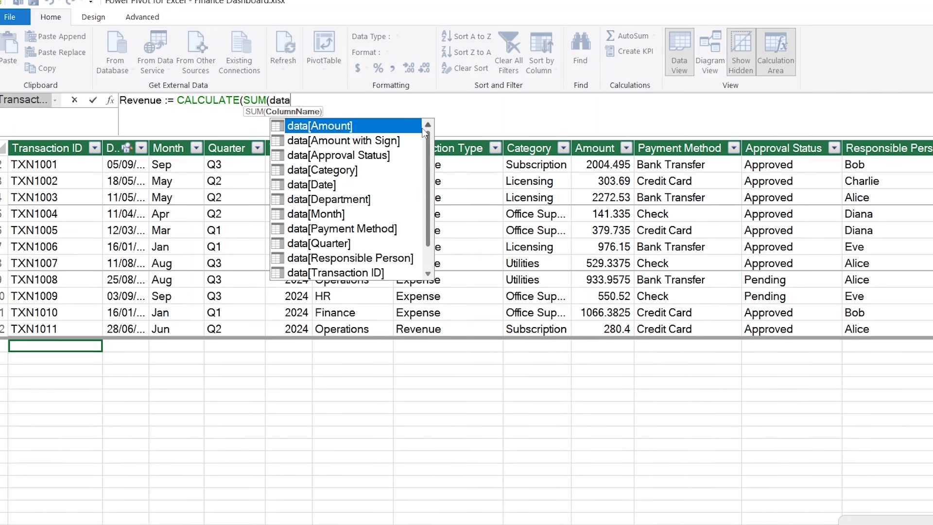
text(amou)
key(Tab)
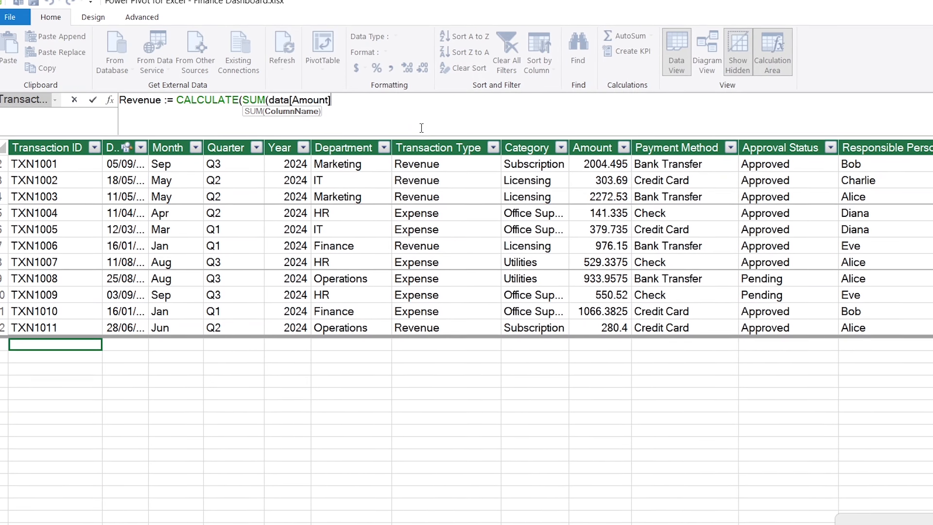
text(), )
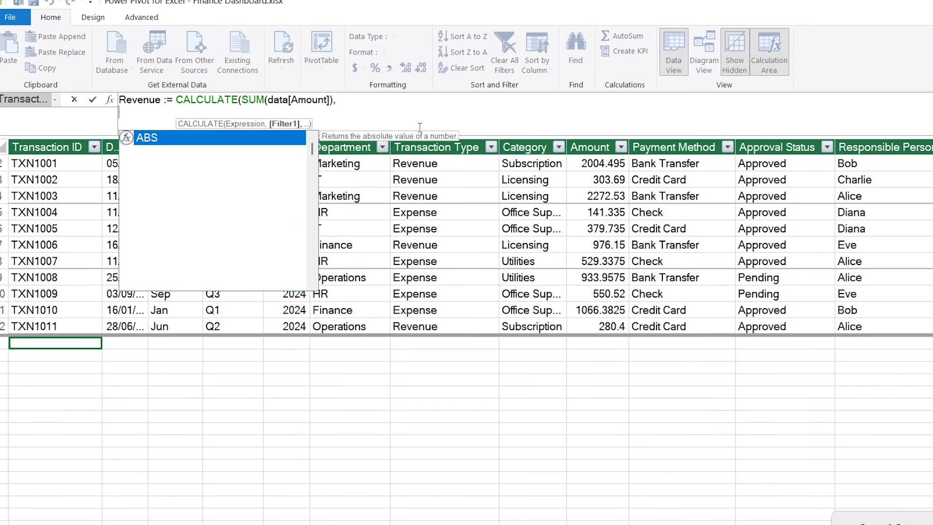
text(d)
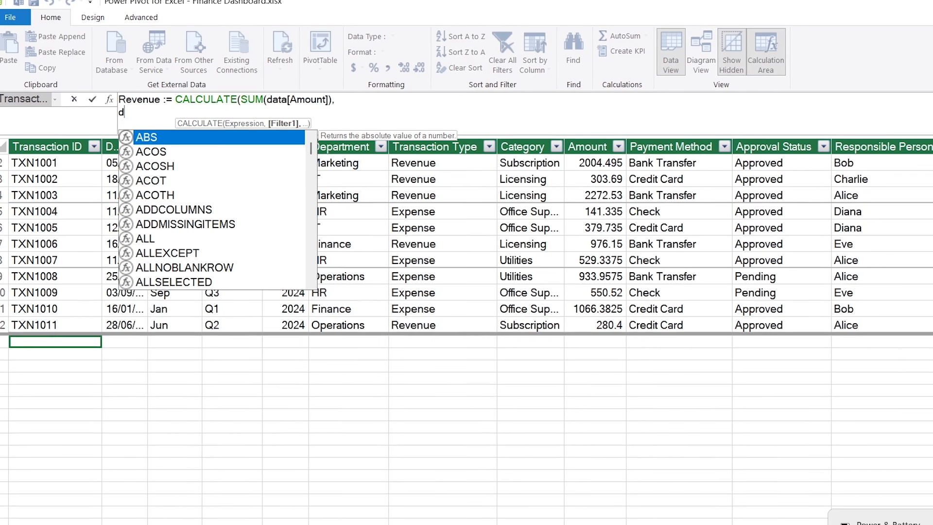
text(ata[)
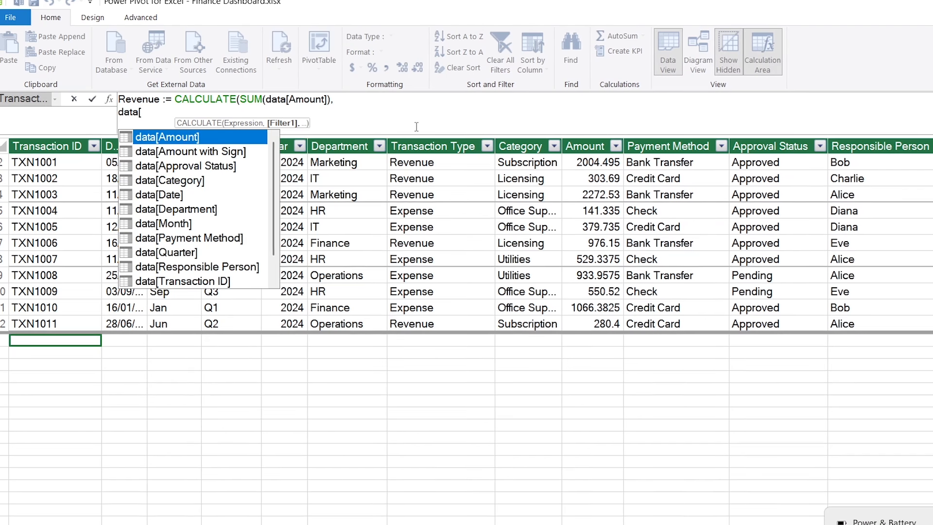
text(Transaction Type])
key(Down)
key(Tab)
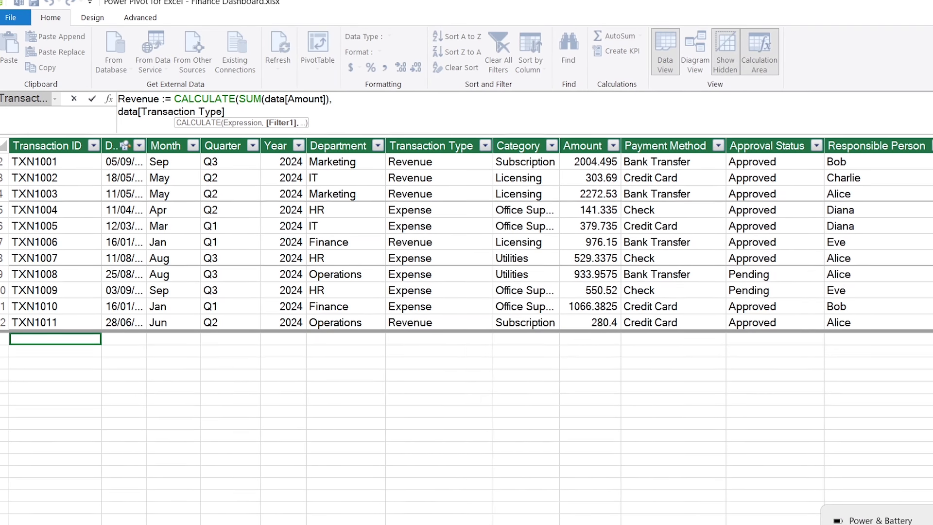
text(= ")
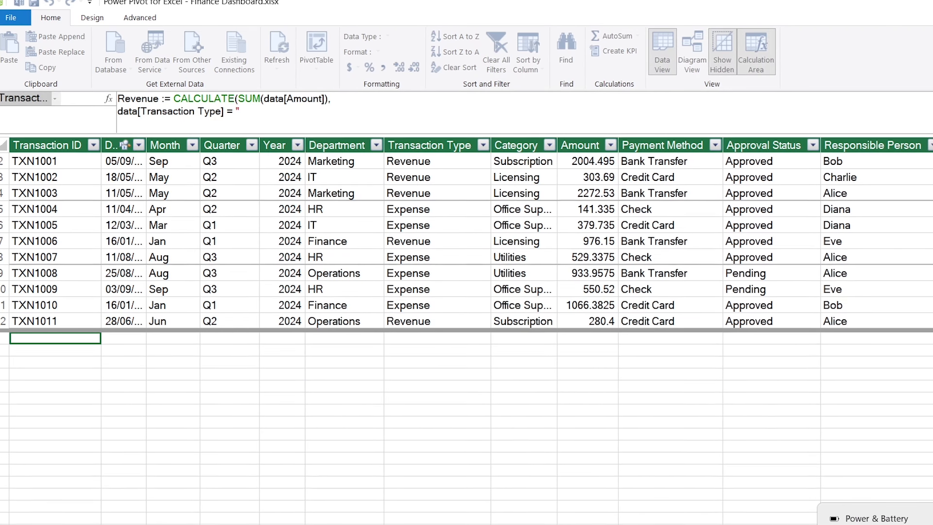
text(Revenue")
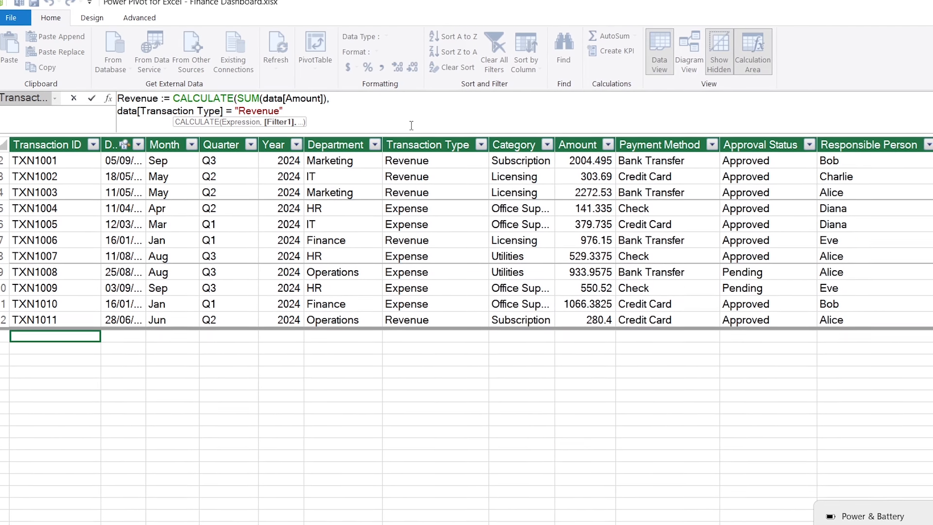
text())
key(Return)
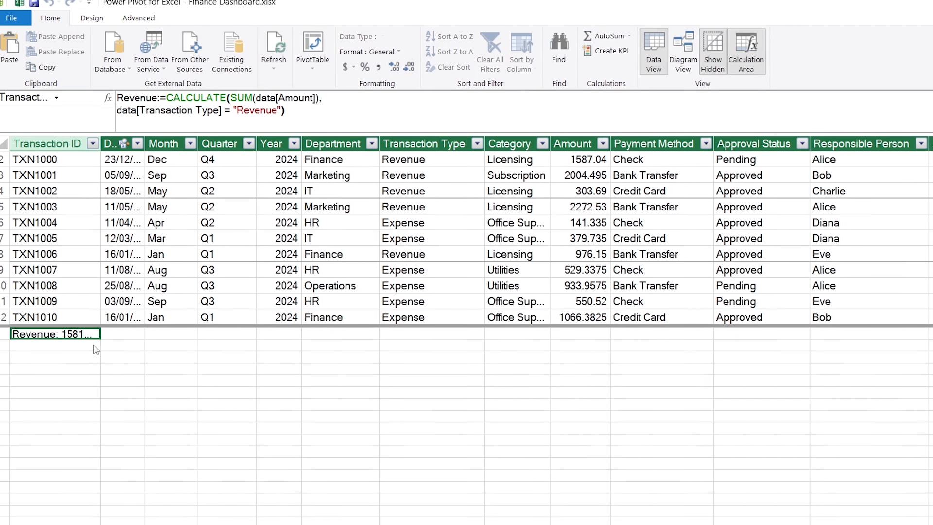
click(256, 107)
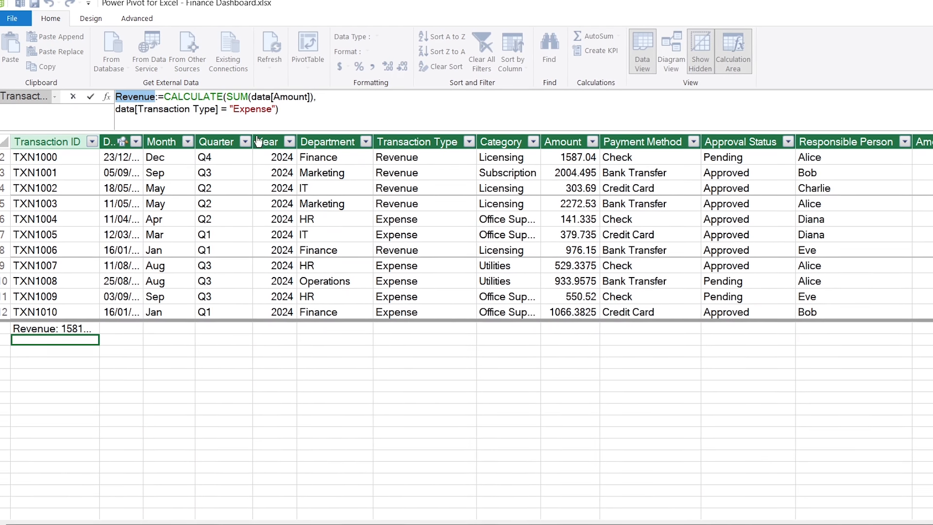
- Add the measure P/L := [Revenue] - [Expense] and give all three measures thousands separators
text(Expense)
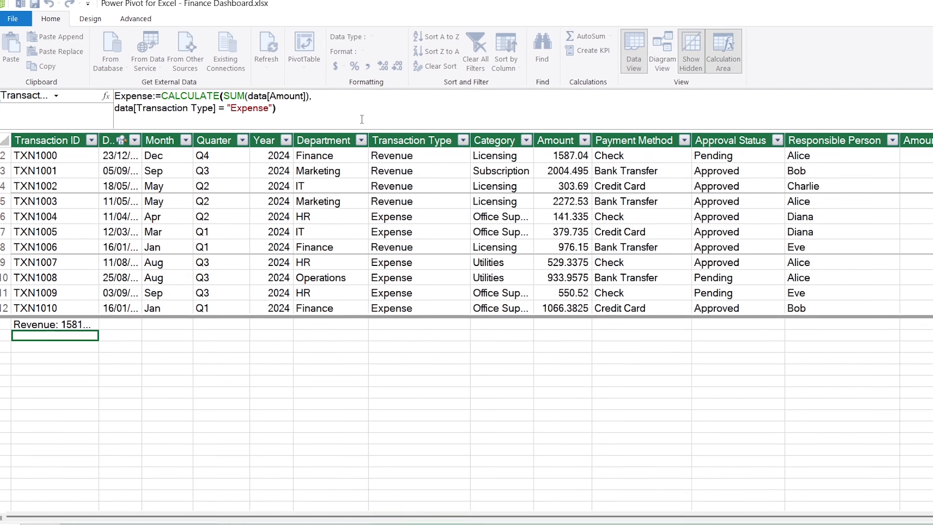
text(P/L )
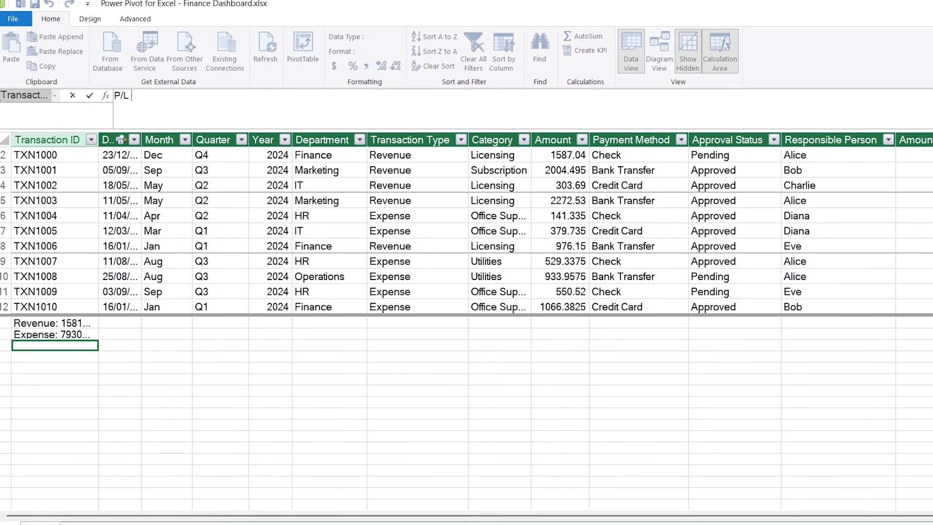
text(:= [)
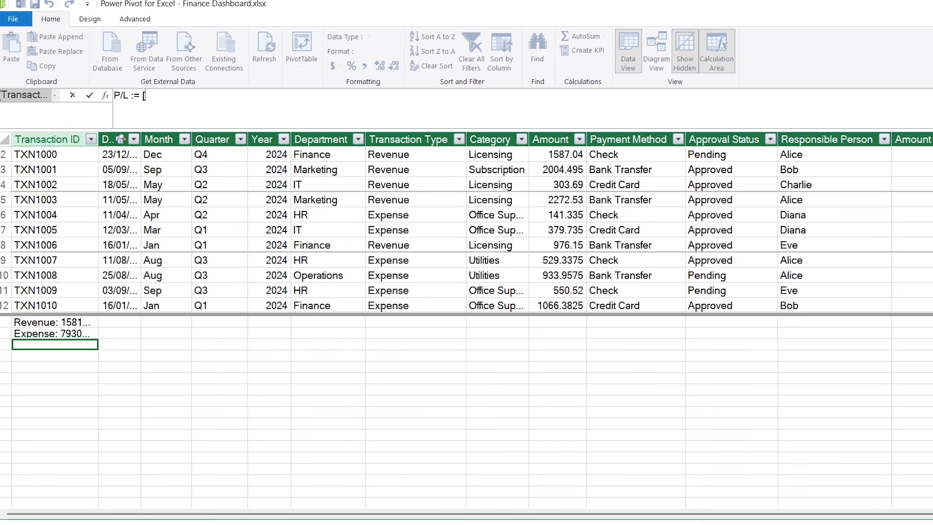
text(REVE)
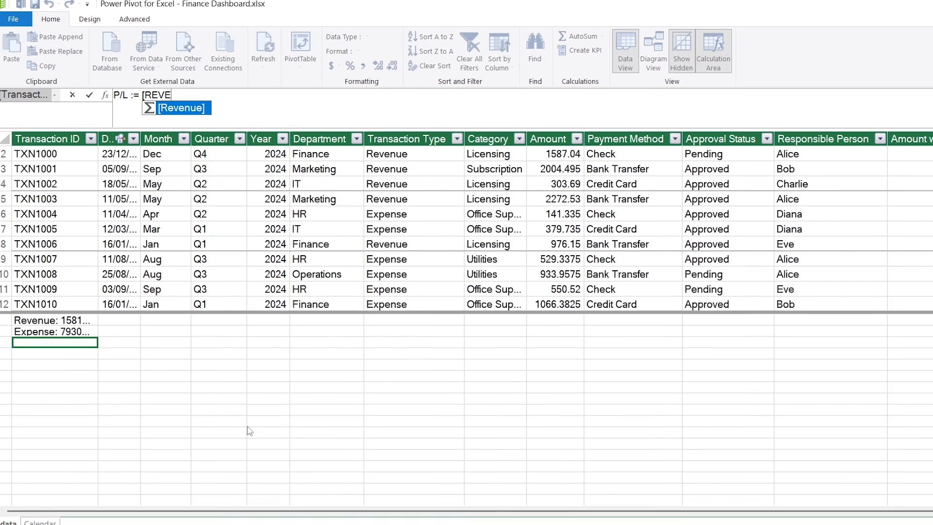
key(Tab)
text(- [)
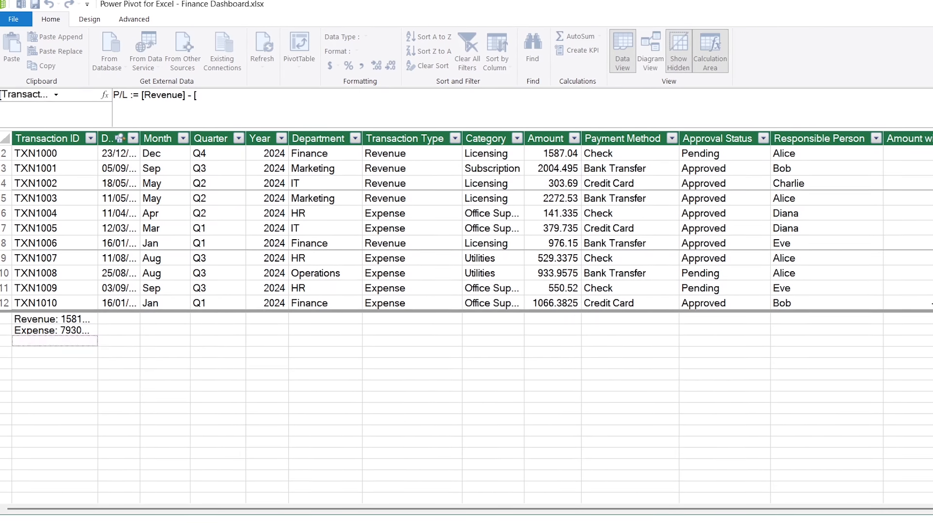
text(Expense])
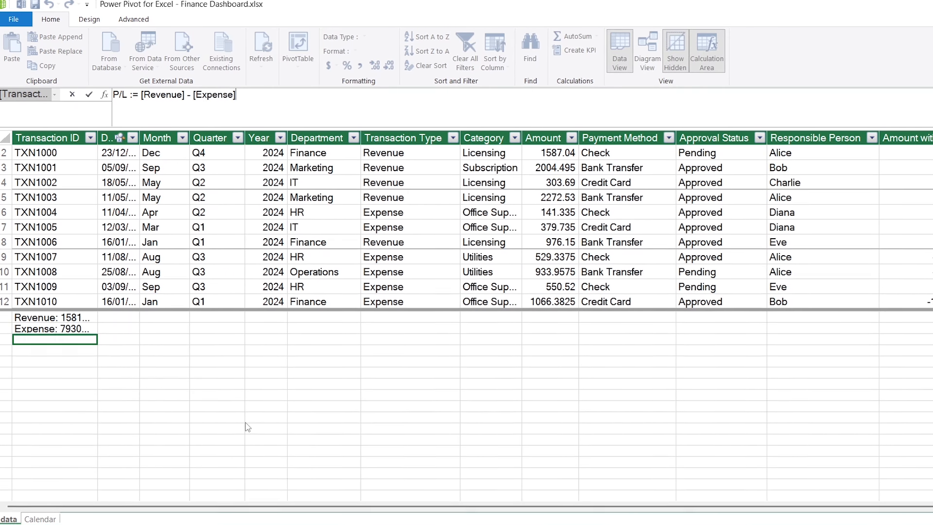
key(Return)
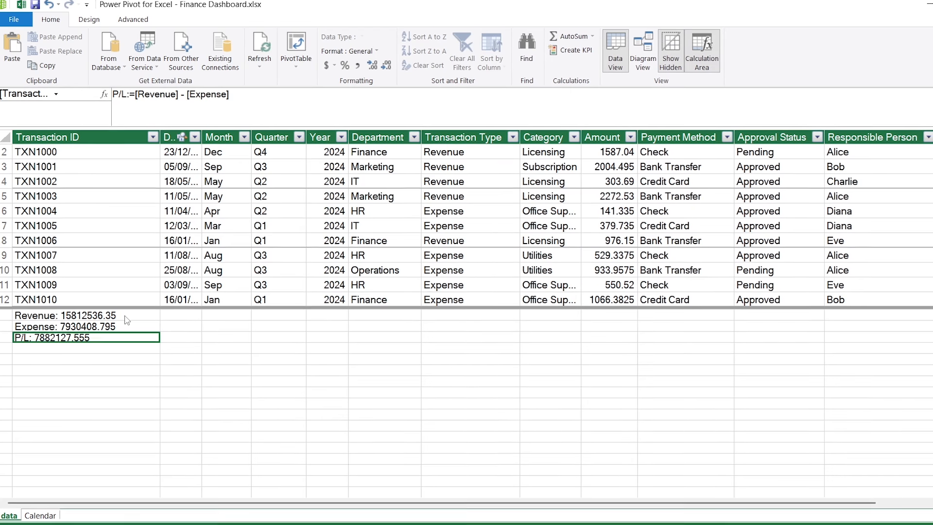
drag(124, 317, 125, 341)
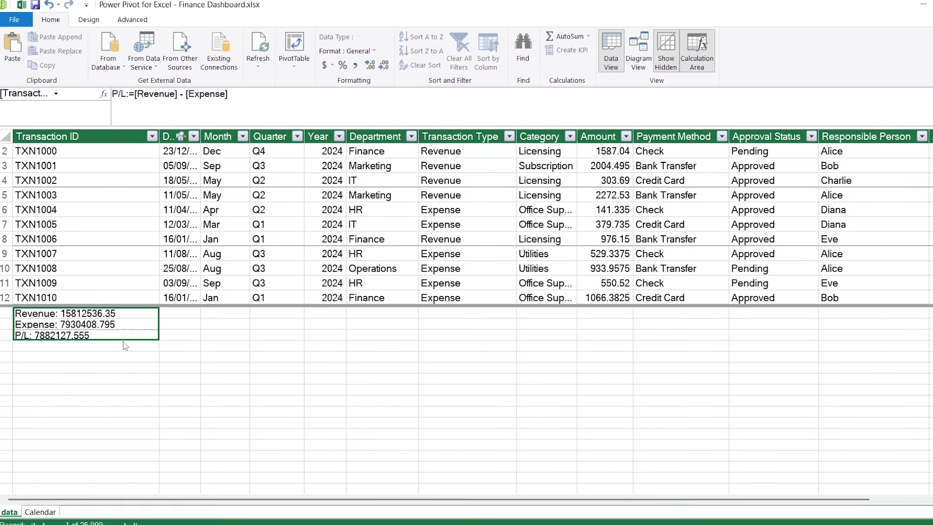
click(353, 66)
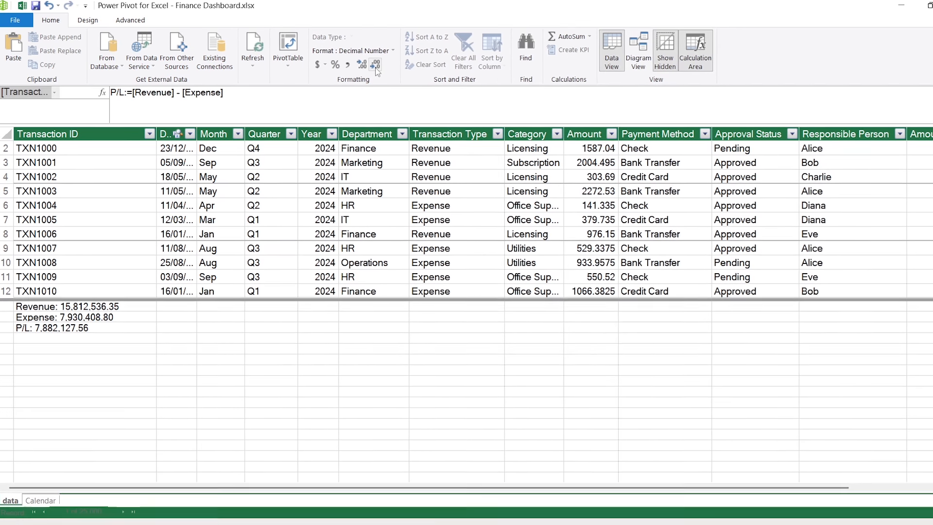
- Remove both decimal places from the measures, so P/L reads 7,882,128
click(375, 68)
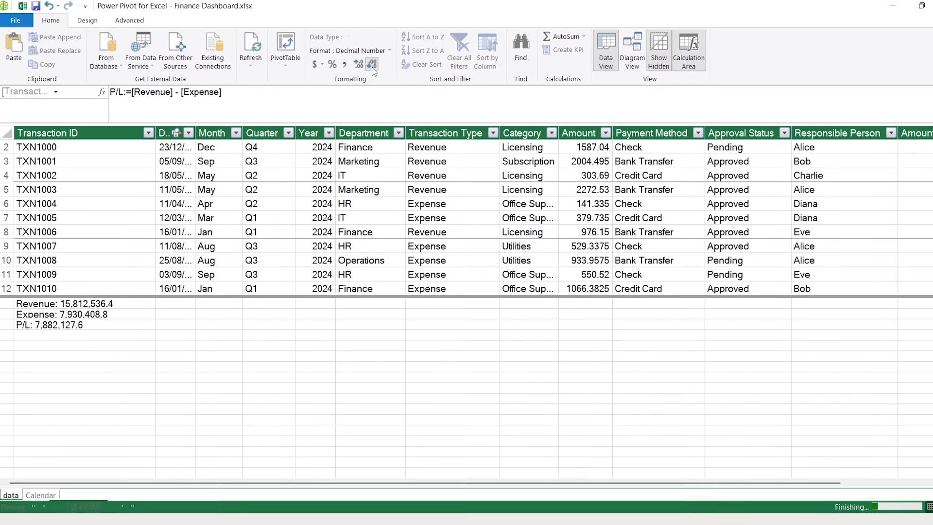
click(372, 67)
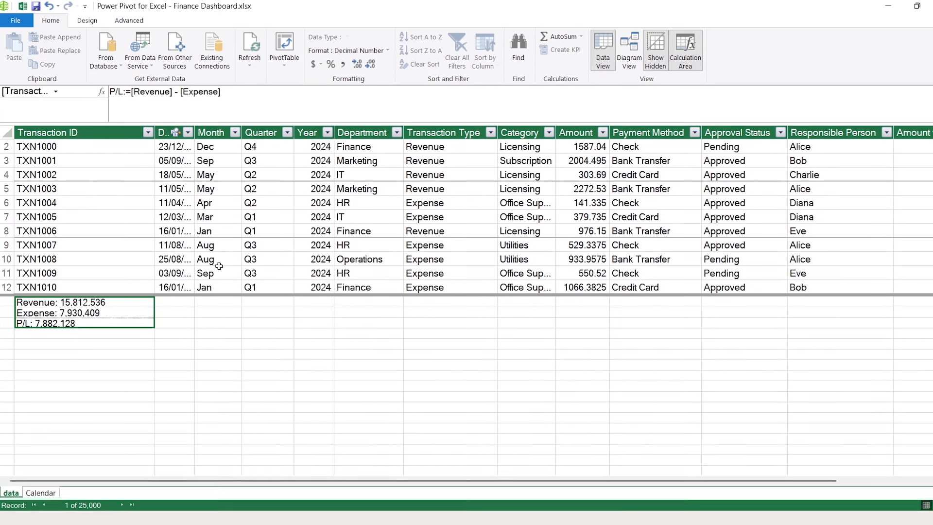
click(91, 323)
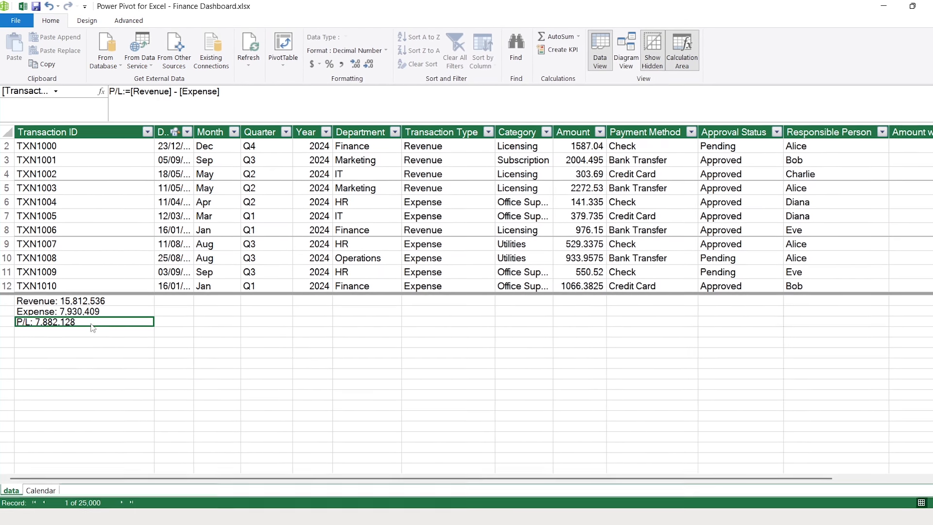
click(283, 65)
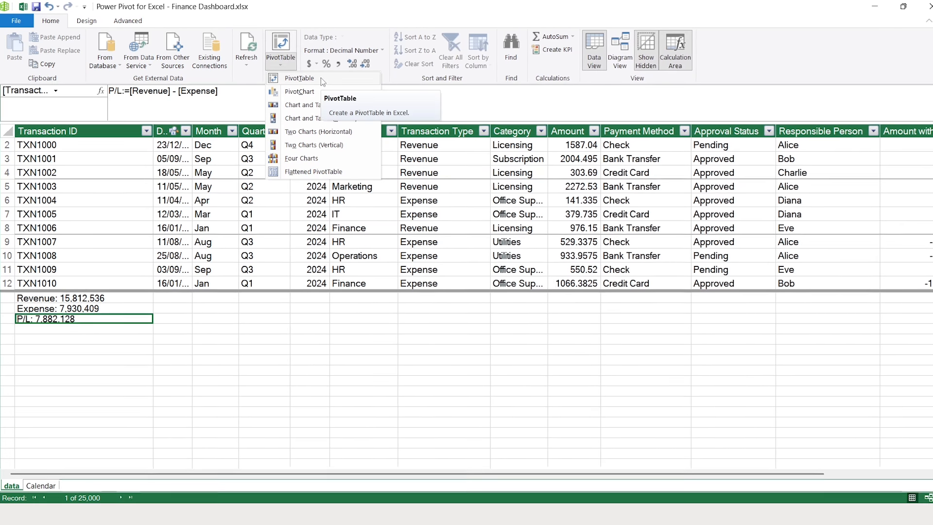
- Create a PivotTable on a new worksheet named Reve By Category
click(321, 79)
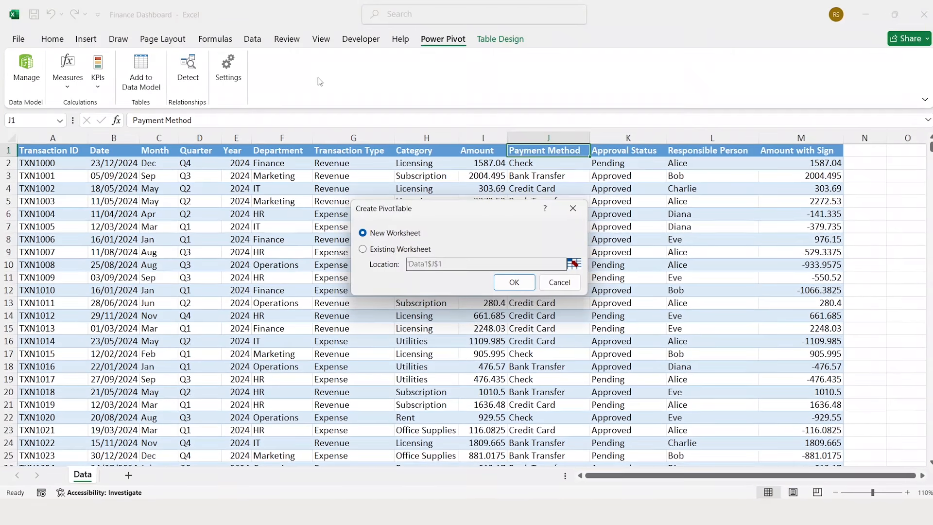
click(511, 281)
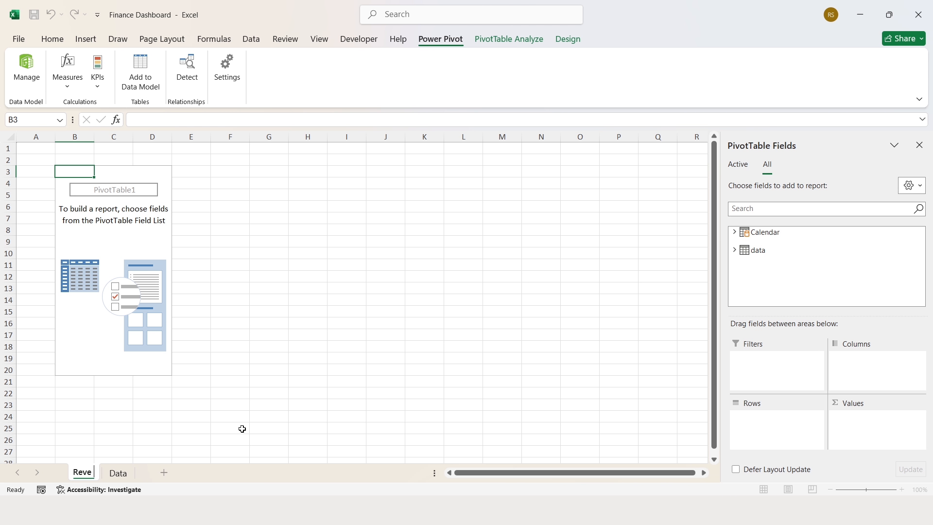
text(egory)
key(Return)
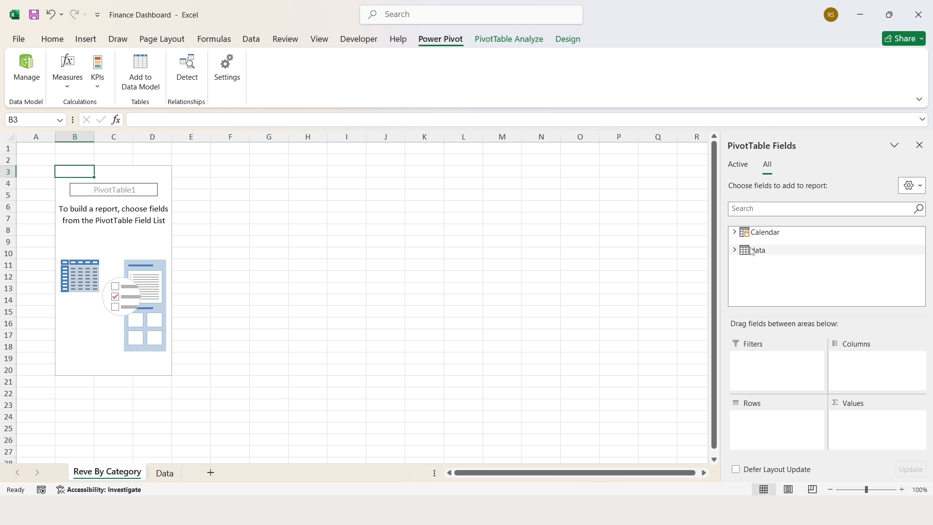
- Put Category in the pivot rows and the Revenue measure in values, totalling 15,812,536
click(734, 250)
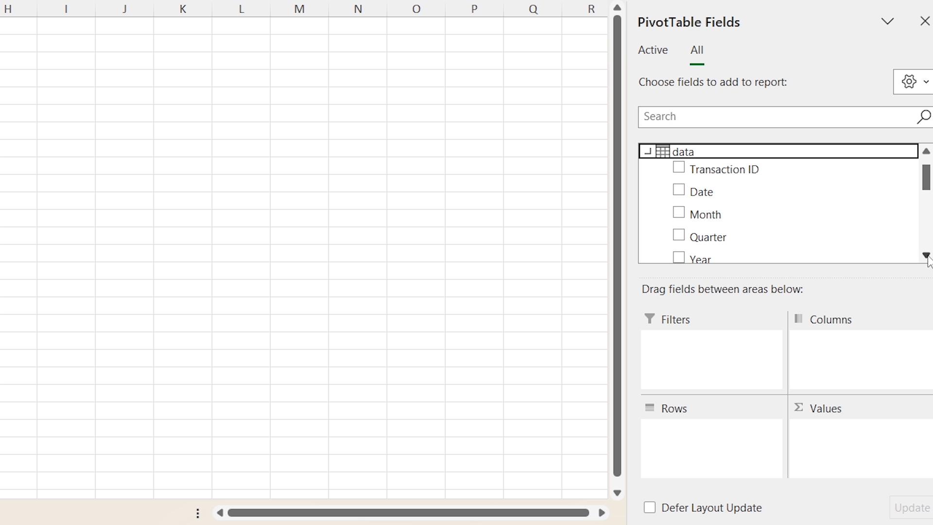
click(926, 255)
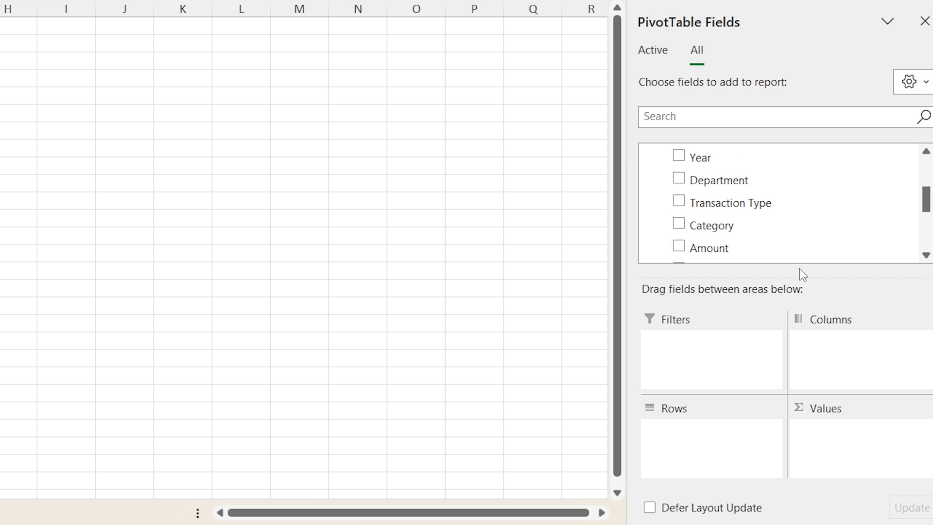
drag(717, 227, 705, 450)
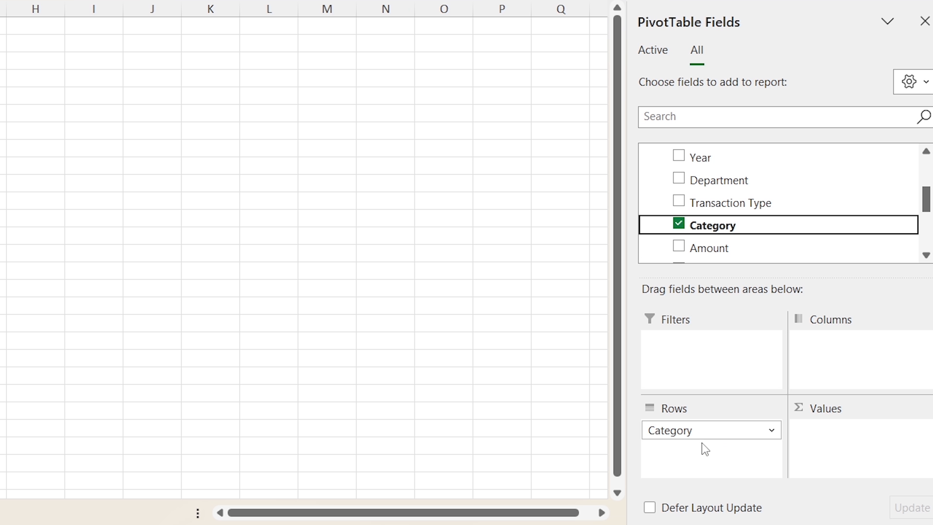
click(927, 255)
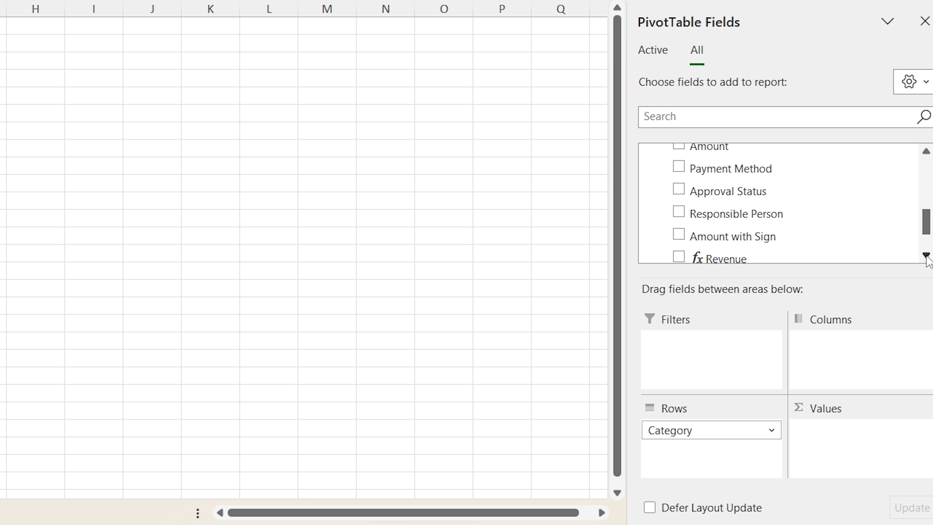
click(926, 255)
drag(724, 216, 832, 452)
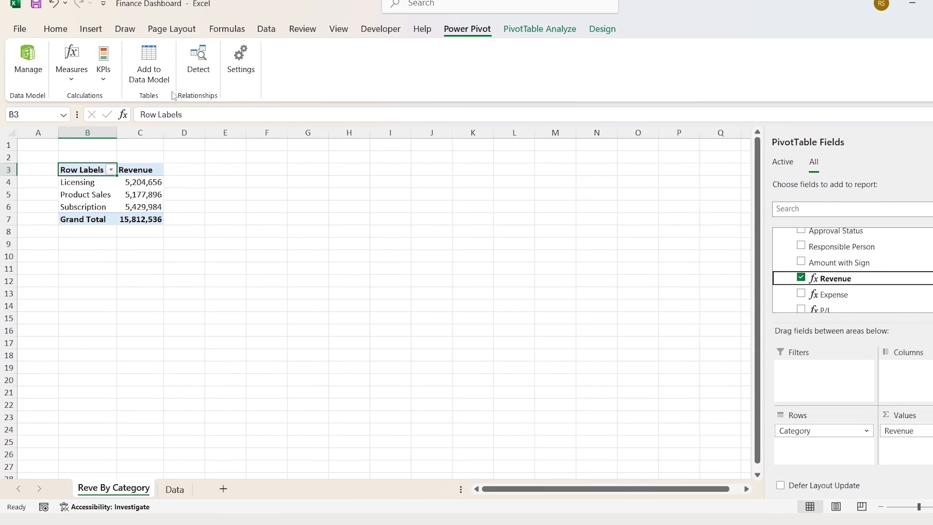
click(93, 22)
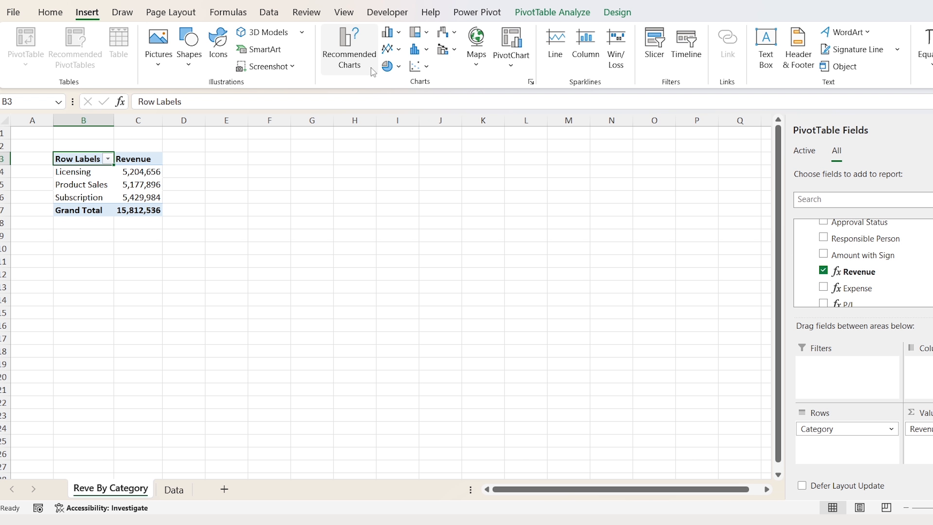
- Insert a doughnut PivotChart and move it up beside the pivot table
click(399, 67)
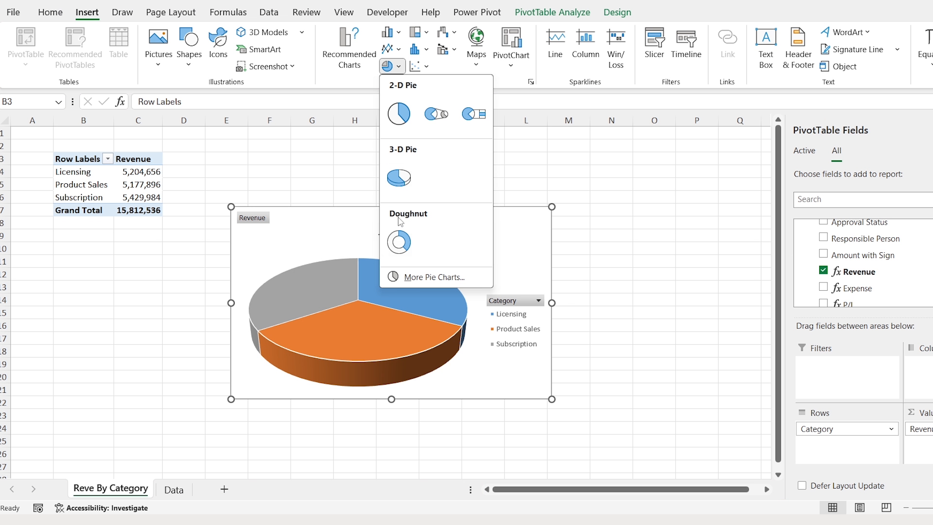
click(400, 243)
drag(327, 214, 301, 160)
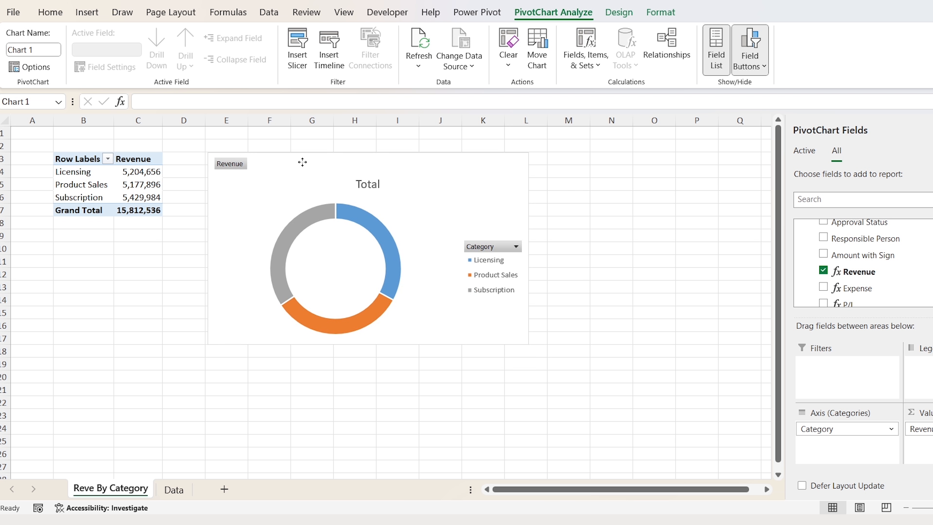
- Hide all chart field buttons, delete the legend and retitle the chart 'Revenue By Category'
right_click(230, 166)
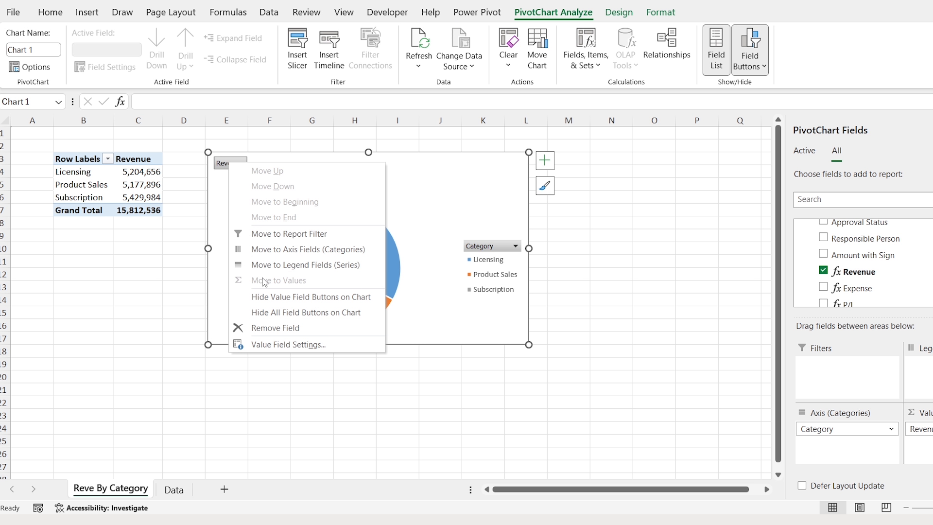
click(367, 320)
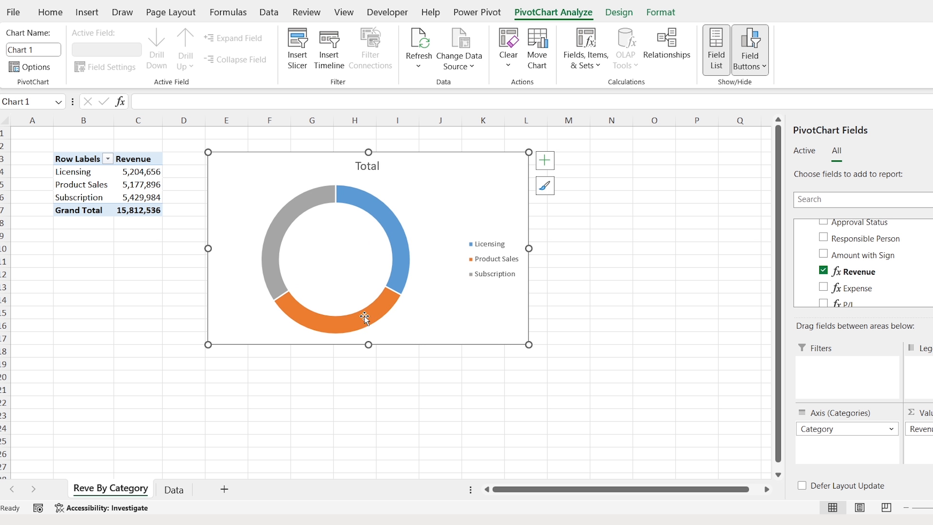
click(492, 248)
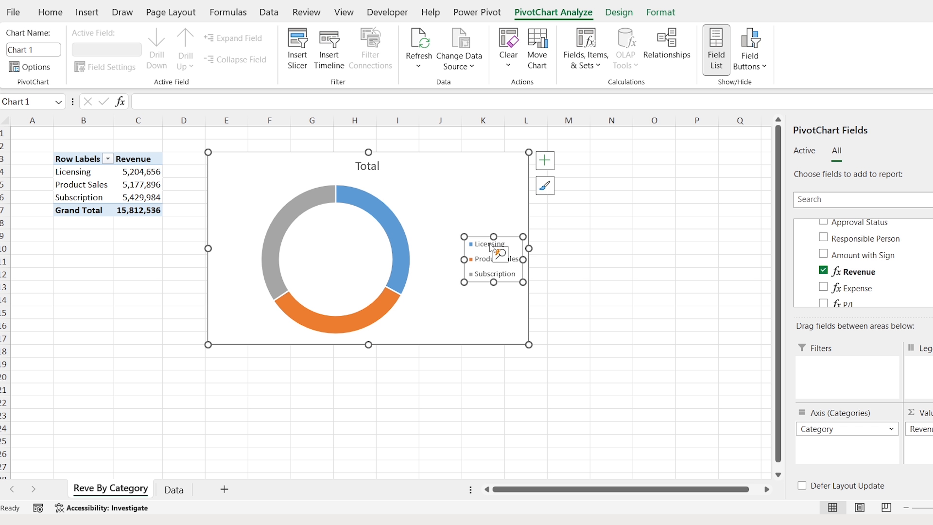
key(Delete)
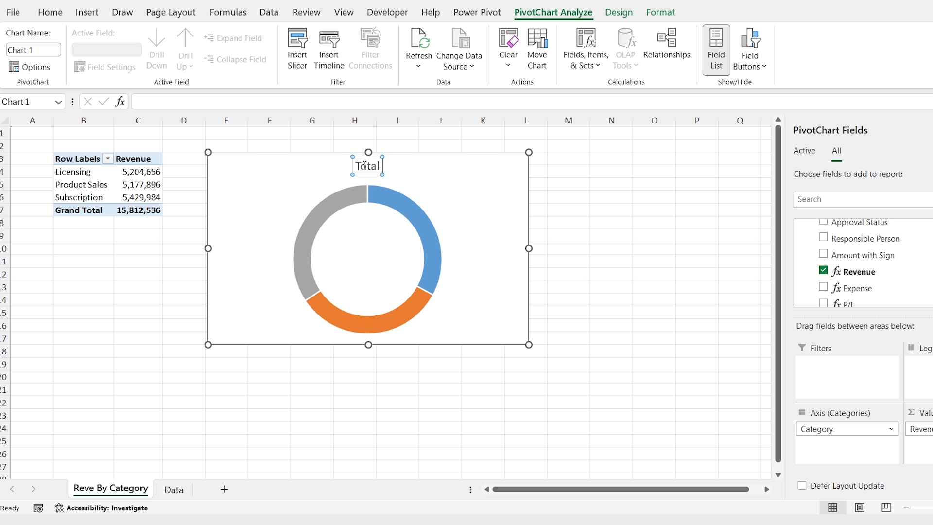
double_click(365, 166)
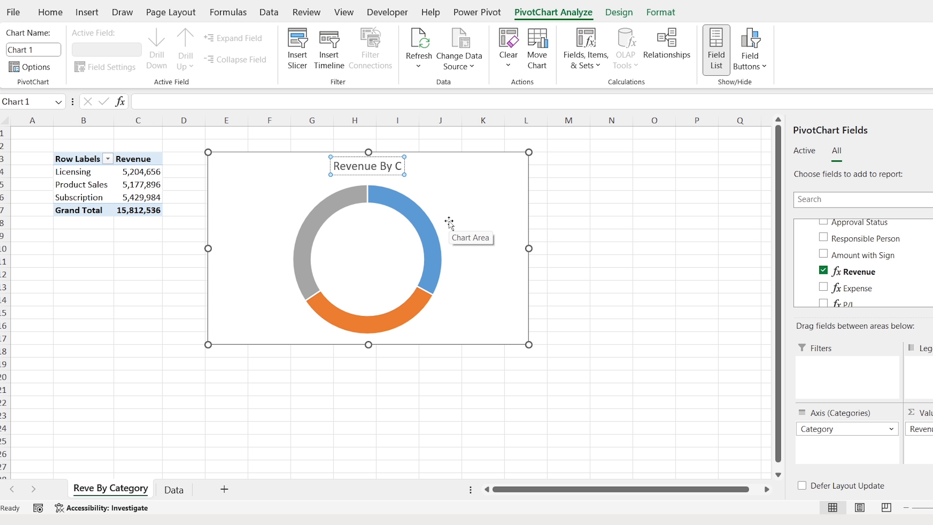
key(BackSpace)
key(ctrl+a)
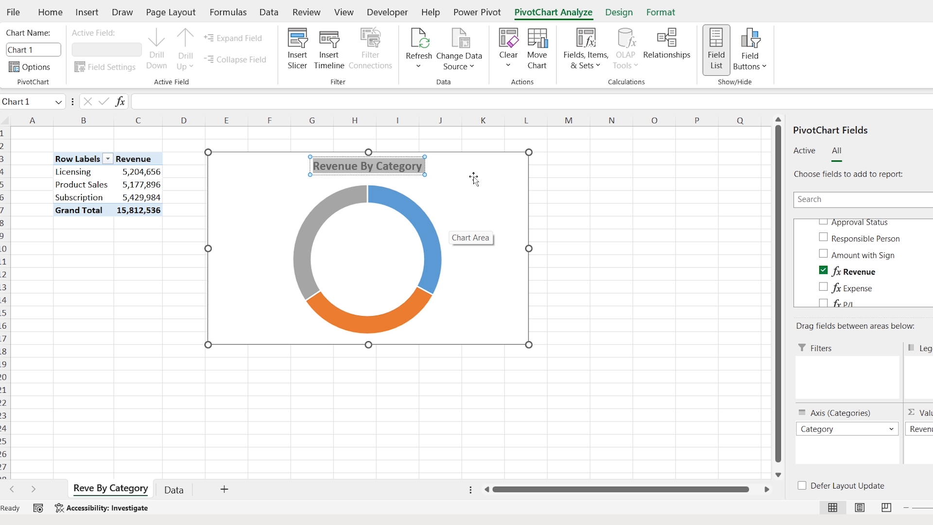
click(474, 177)
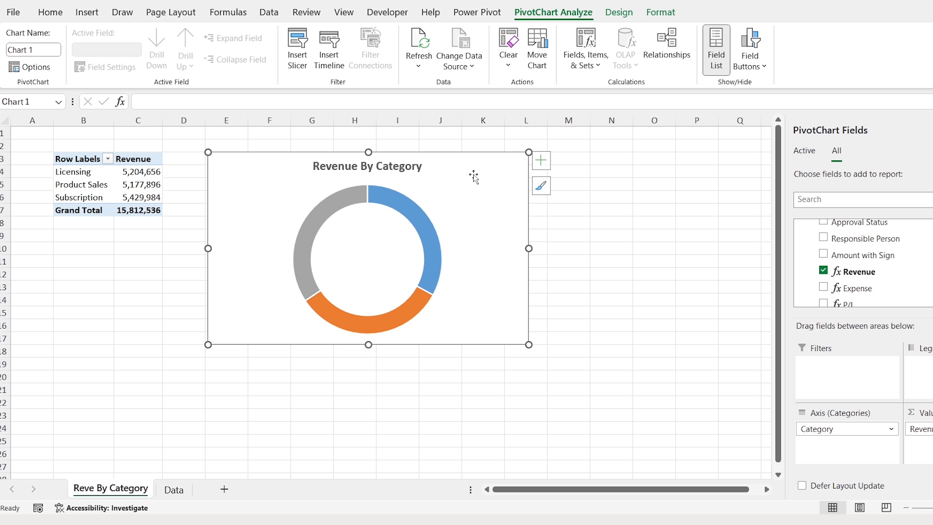
- Add data labels to the doughnut and include category names in them
click(546, 165)
click(574, 191)
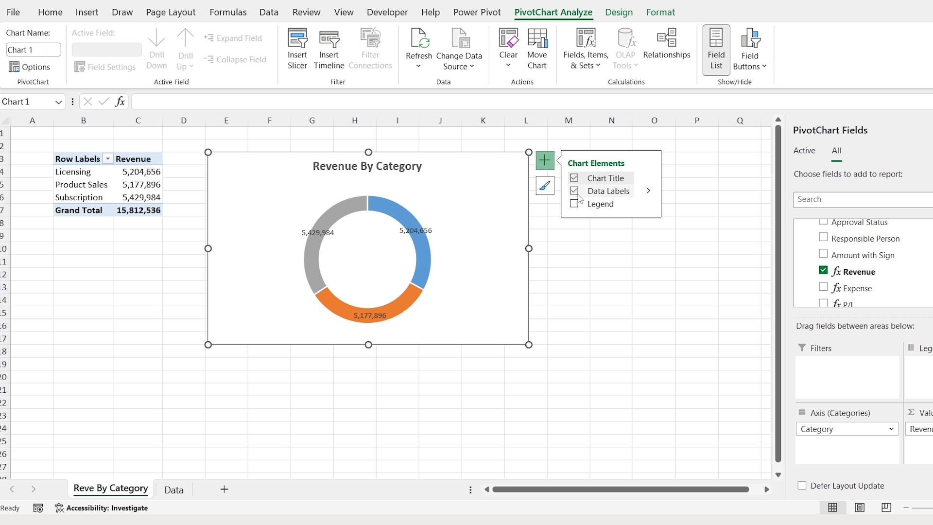
double_click(504, 168)
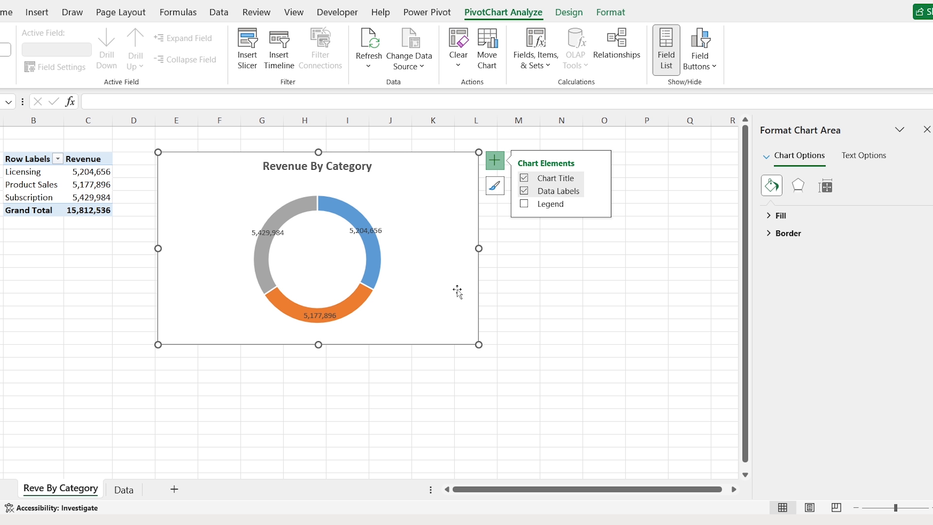
click(932, 507)
click(932, 508)
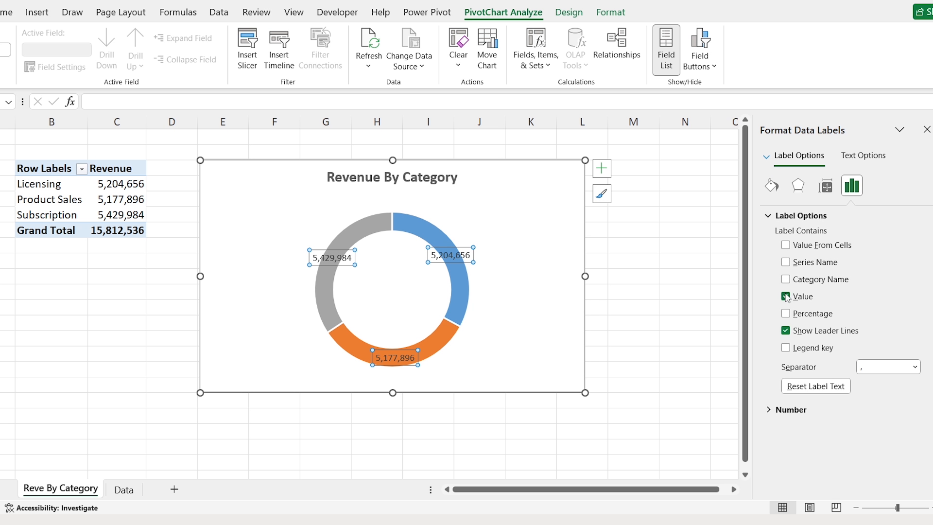
click(785, 279)
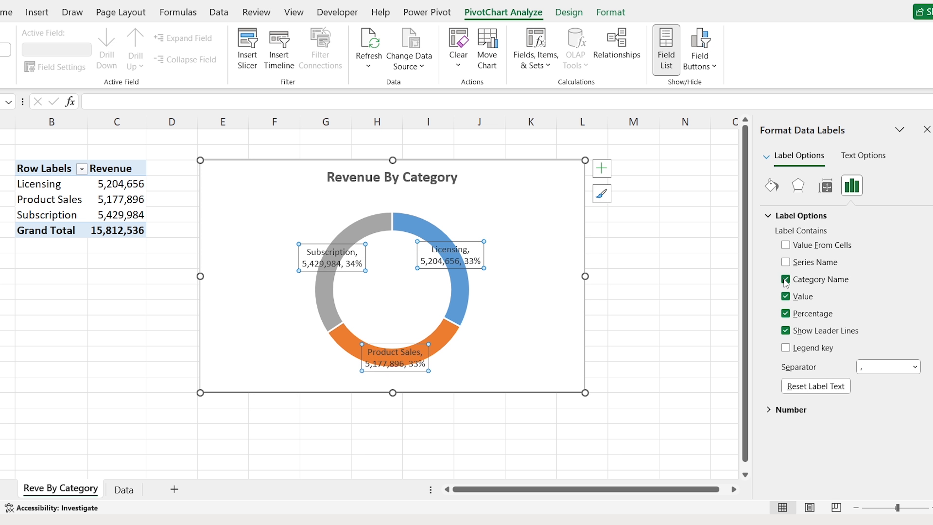
- Narrow the chart and drag the Subscription, Licensing and Product Sales labels outside the ring
drag(585, 276, 483, 275)
click(291, 243)
drag(292, 243, 259, 205)
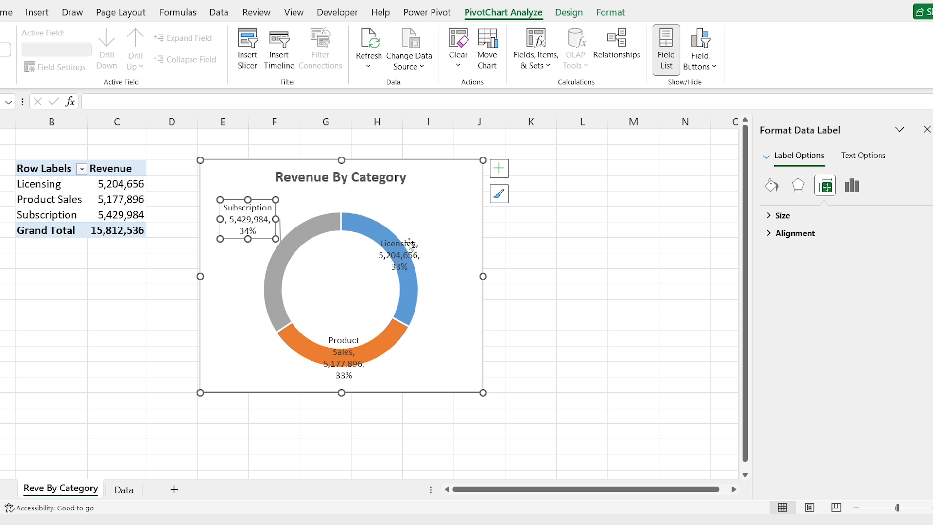
drag(409, 245, 444, 208)
click(355, 333)
drag(355, 333, 252, 334)
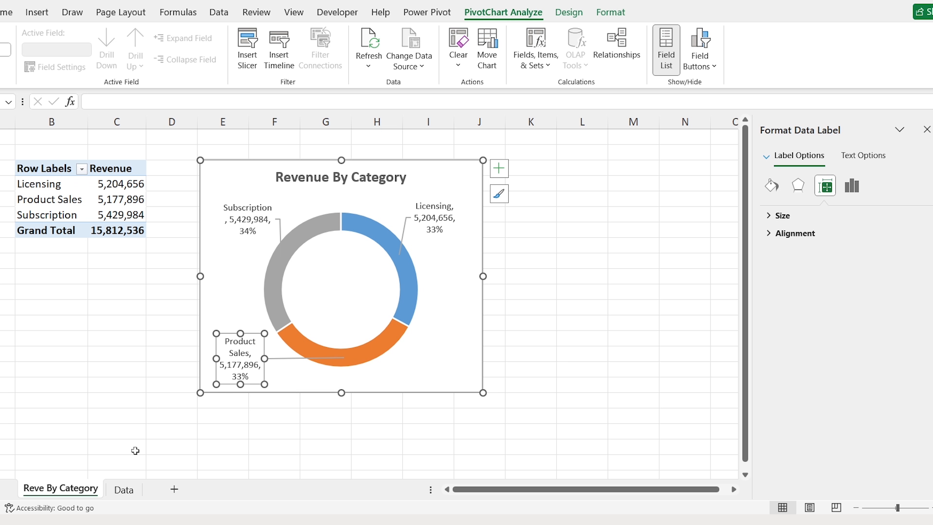
- Copy the Reve By Category sheet and rename the copy Expe By Category
right_click(71, 496)
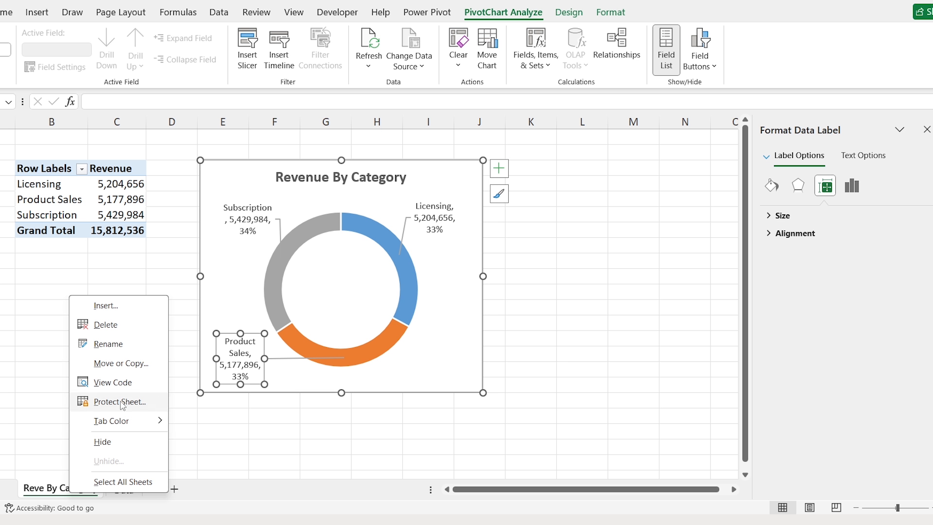
click(118, 365)
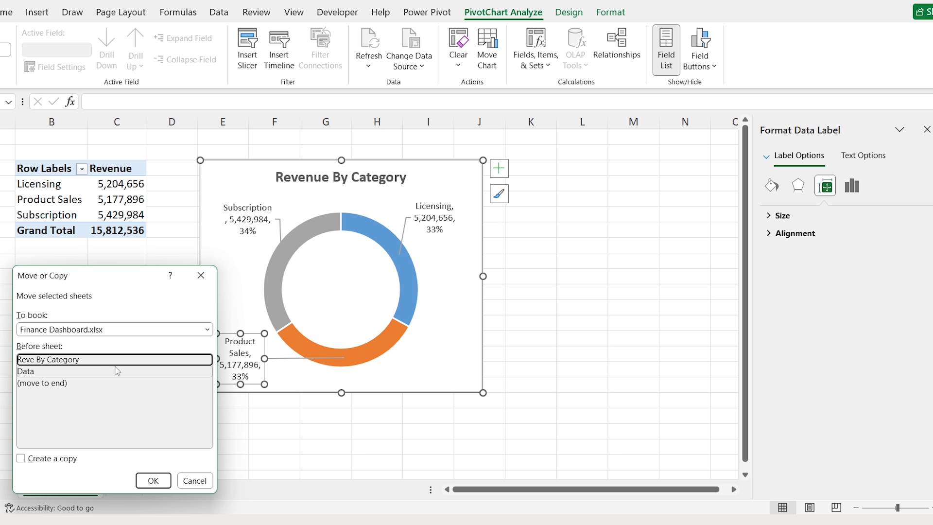
click(22, 458)
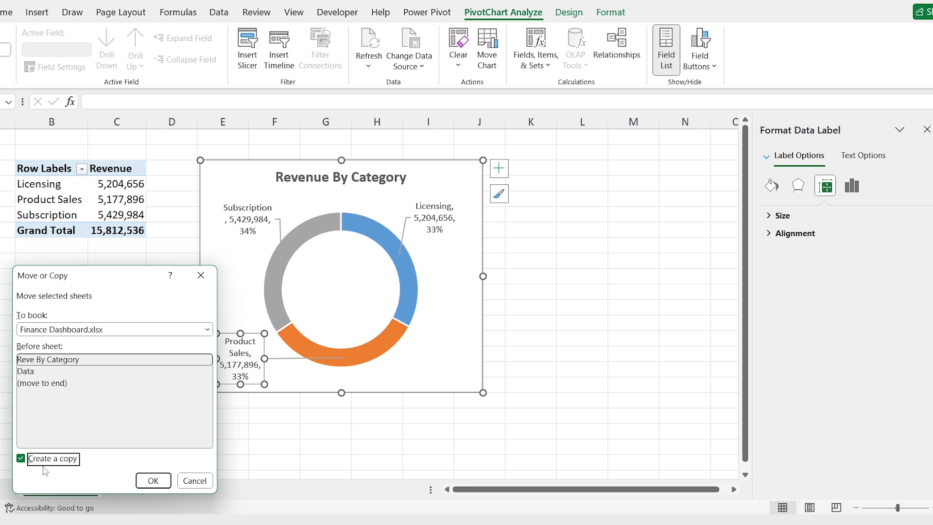
click(149, 480)
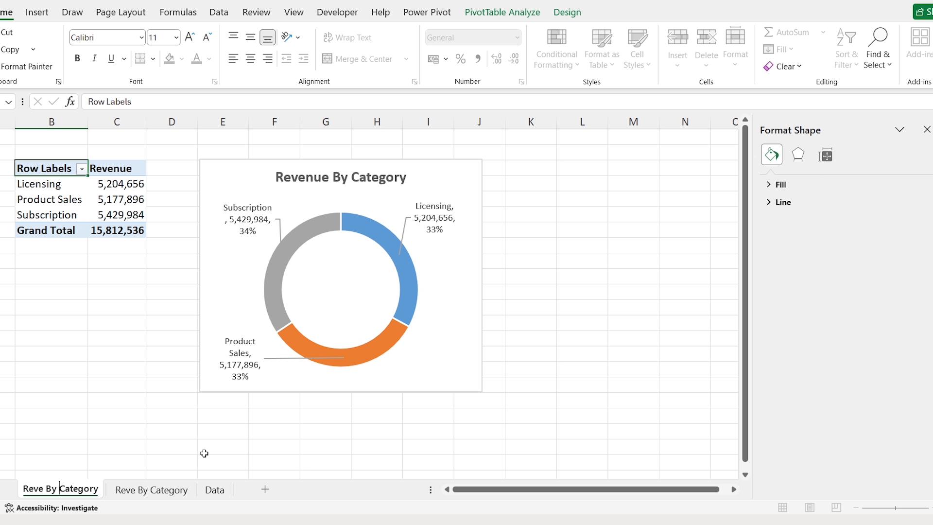
key(ctrl+Left)
key(Left)
key(ctrl+shift+Left)
text(Expe)
- Change the copied chart's title to 'Expense By Category'
double_click(299, 177)
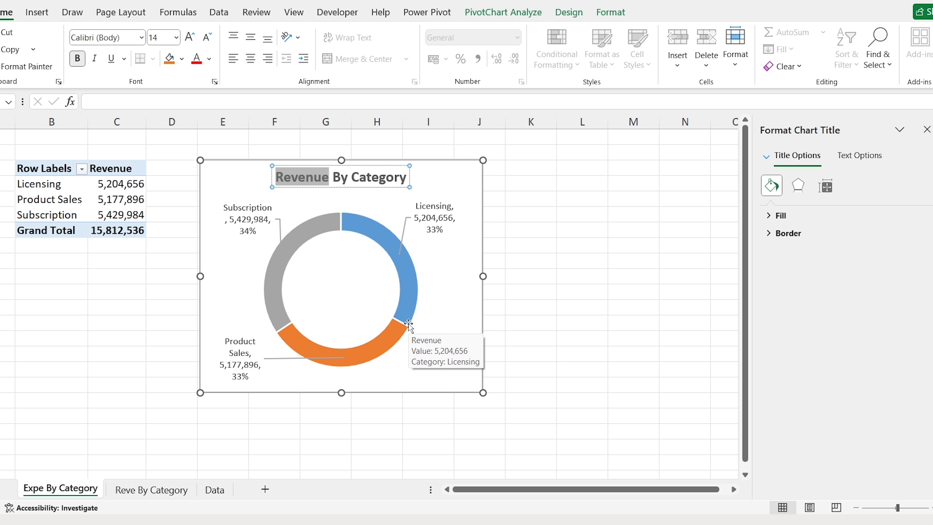
text(Exp)
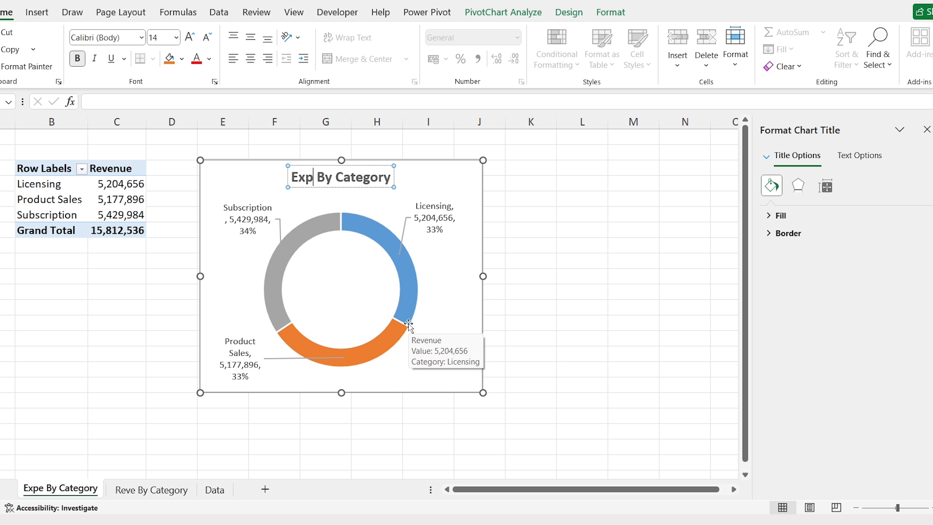
text(ense)
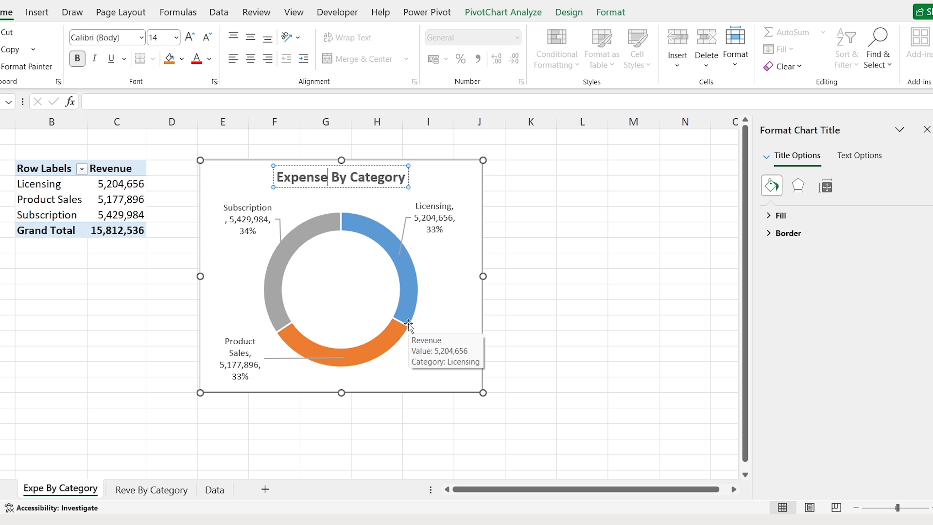
click(73, 188)
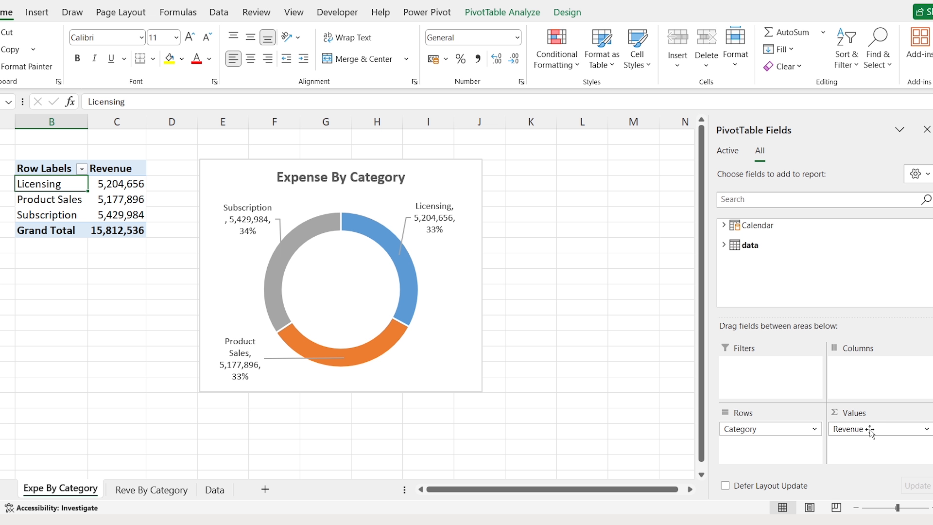
- Replace Revenue with Expense as the copied pivot's value field
drag(869, 430, 667, 347)
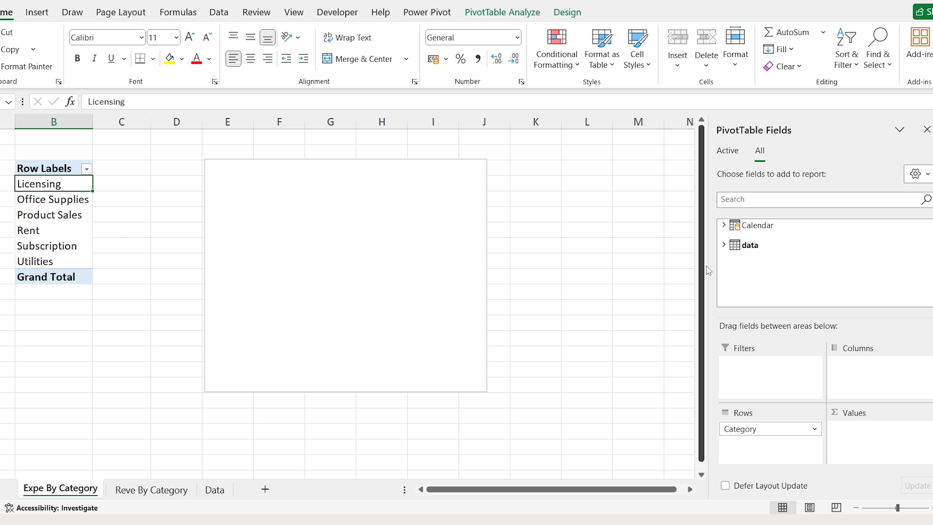
click(724, 244)
drag(929, 250, 929, 293)
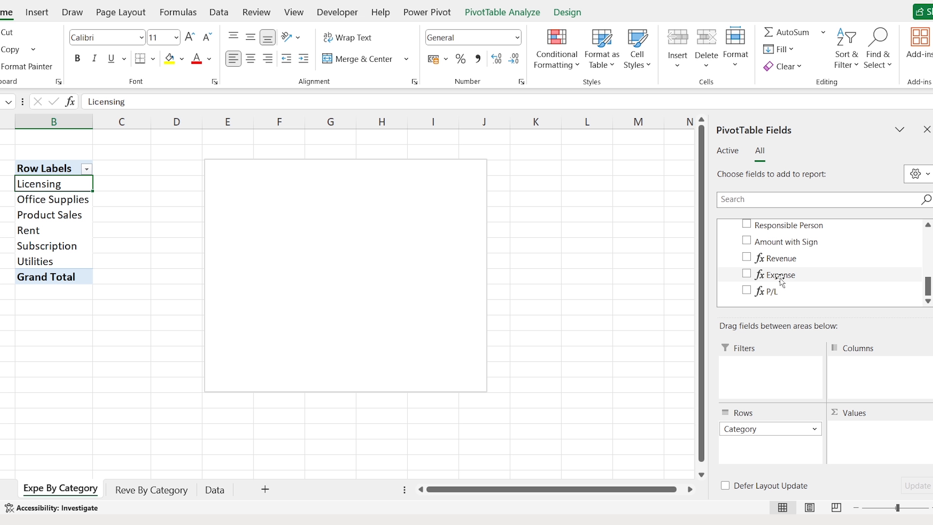
drag(781, 280, 857, 412)
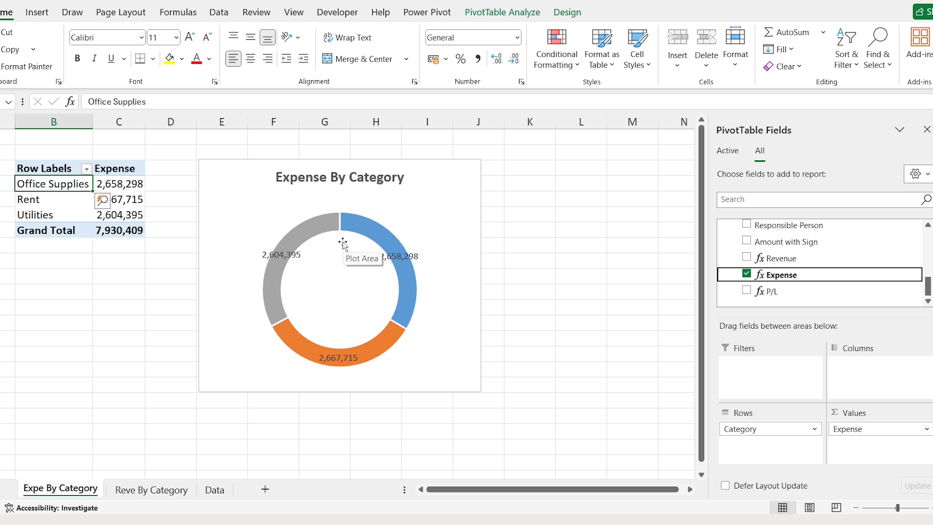
- Drag the doughnut's three data labels outside the ring
click(342, 243)
click(281, 254)
drag(282, 254, 240, 225)
click(411, 248)
drag(411, 248, 436, 208)
click(338, 357)
drag(338, 357, 251, 363)
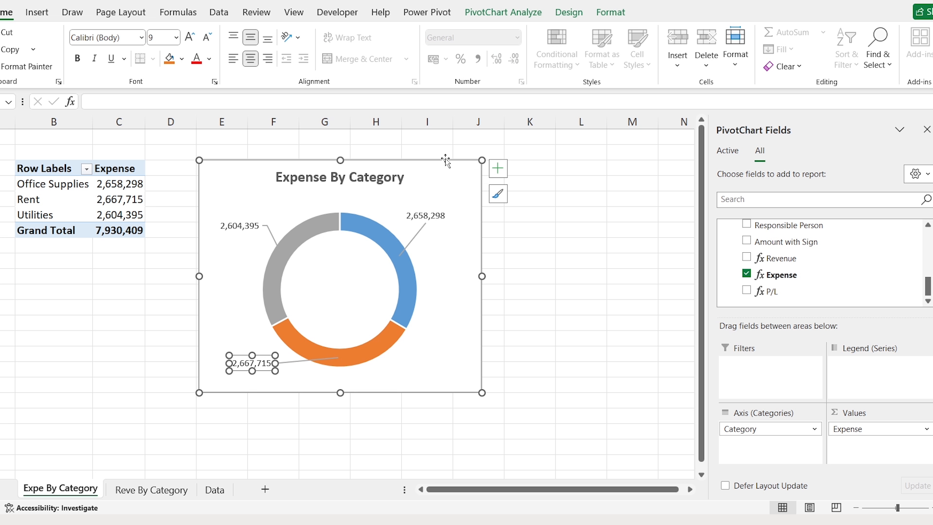
- Make the data labels bold and show percentage, legend keys and category names
double_click(445, 165)
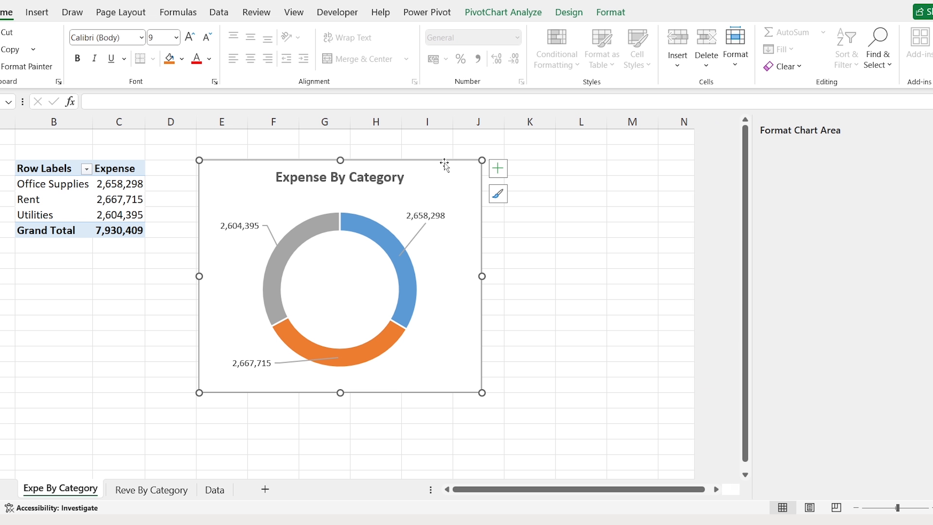
click(438, 221)
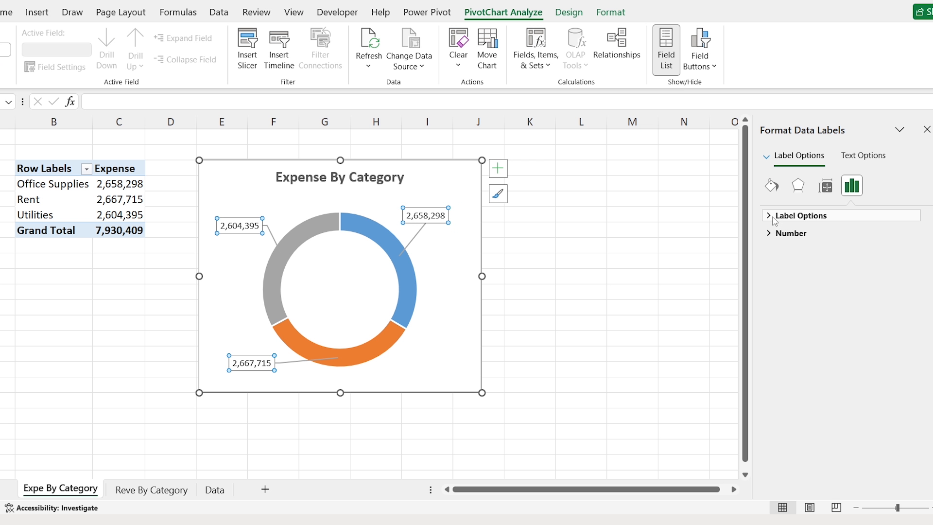
click(774, 218)
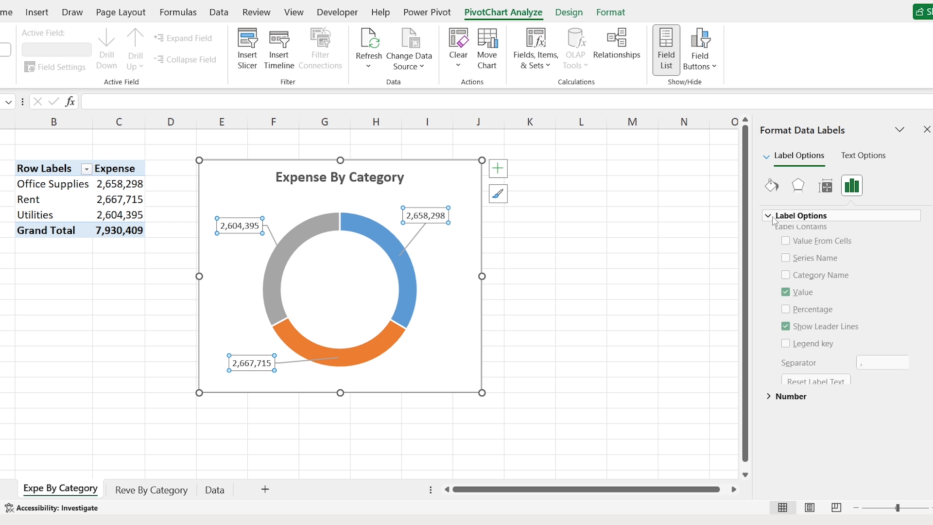
click(786, 314)
click(786, 348)
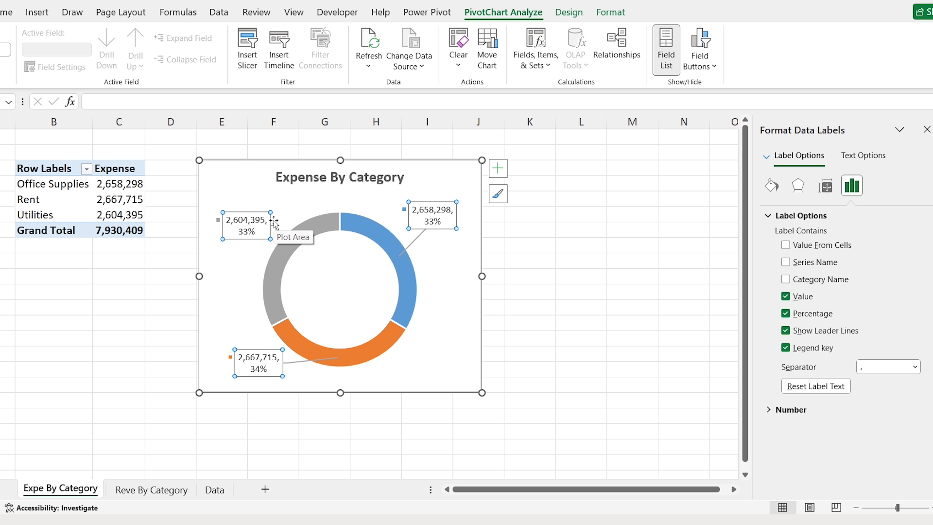
key(ctrl+b)
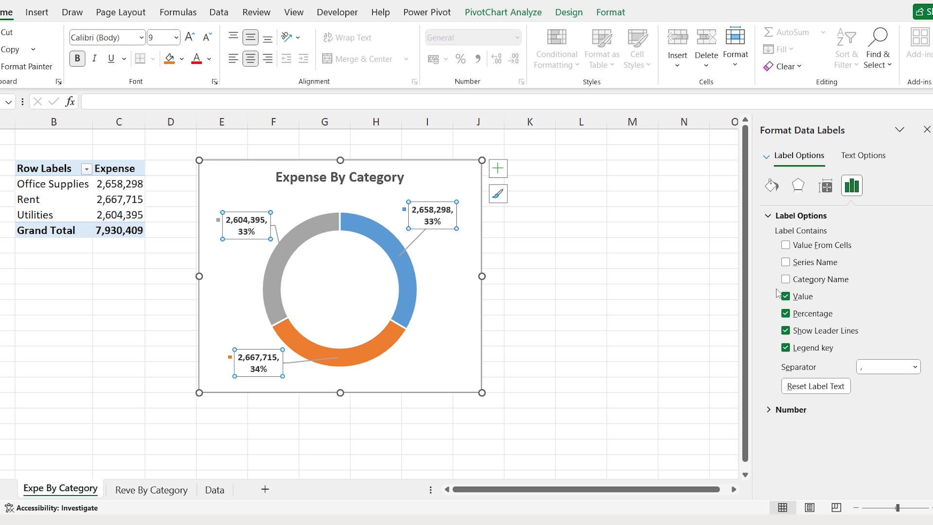
click(785, 280)
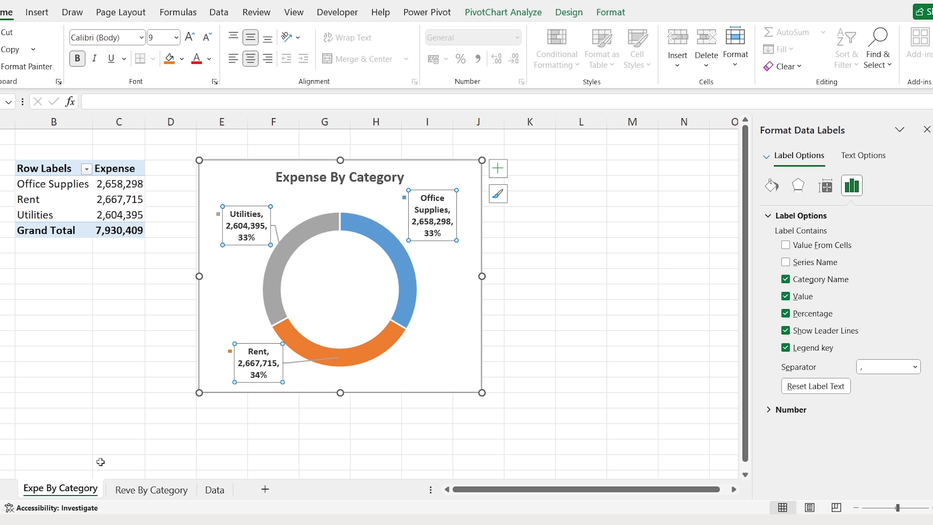
right_click(74, 496)
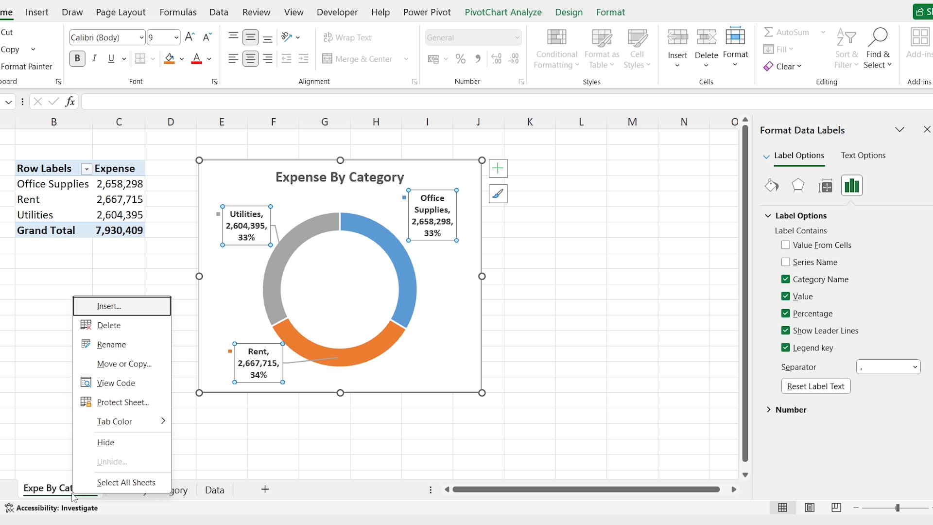
- Copy the Expe By Category sheet and name the copy 'Profit By Month'
click(155, 370)
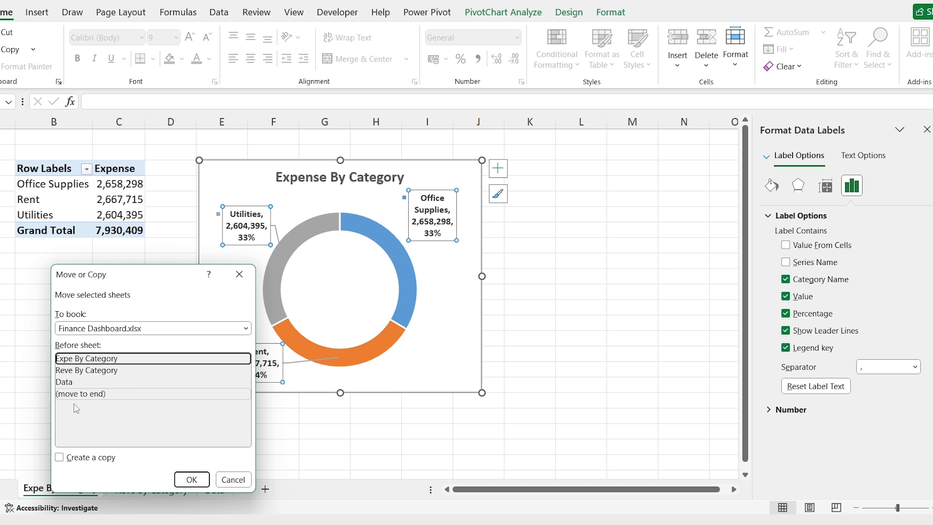
click(59, 461)
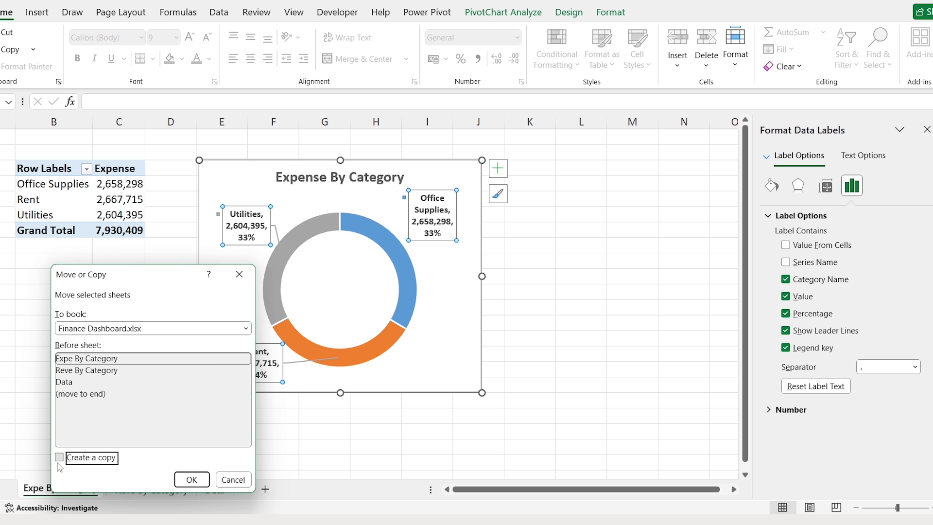
click(189, 481)
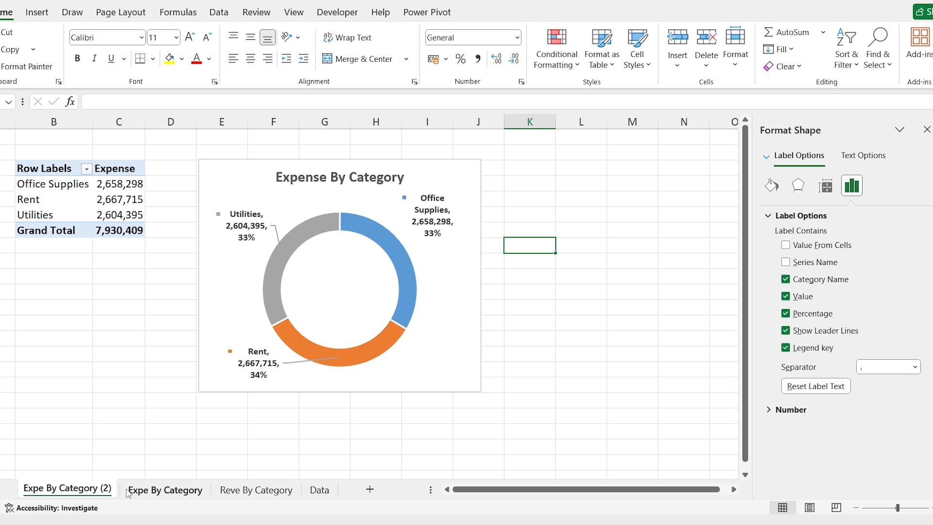
text(Profit By Month)
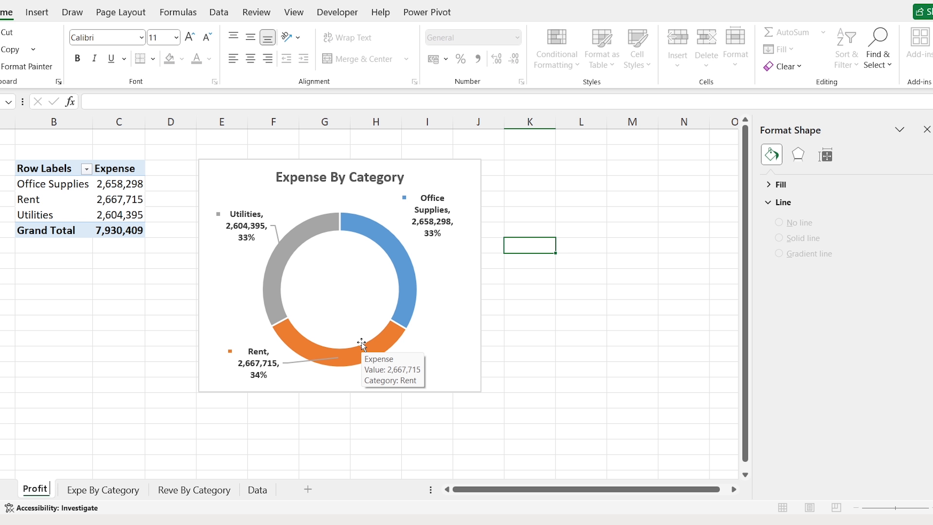
key(Return)
- Retitle the doughnut chart 'Profit By Months'
click(306, 178)
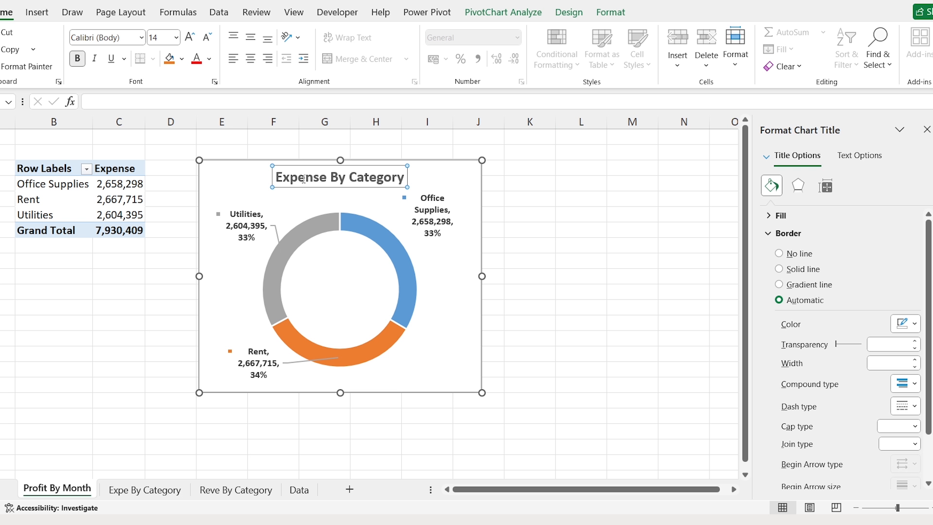
triple_click(304, 178)
text(Profit By Months)
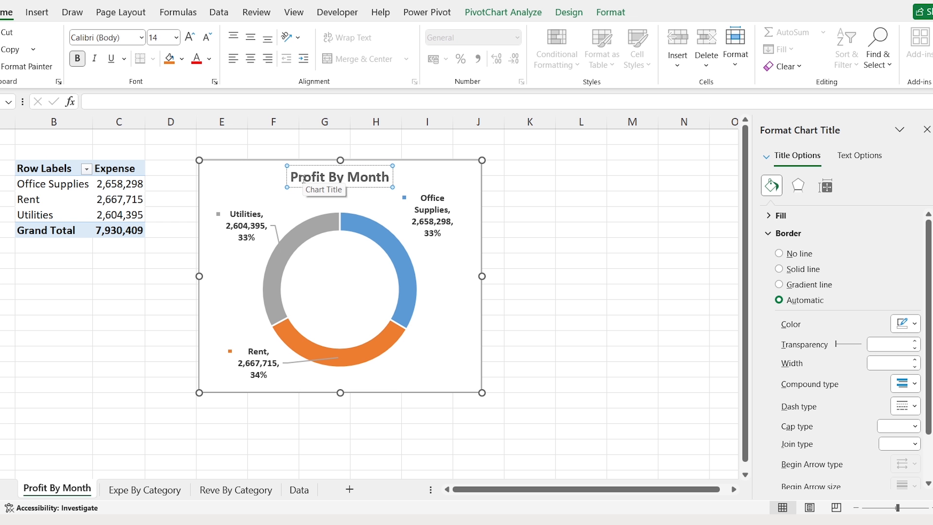
click(82, 184)
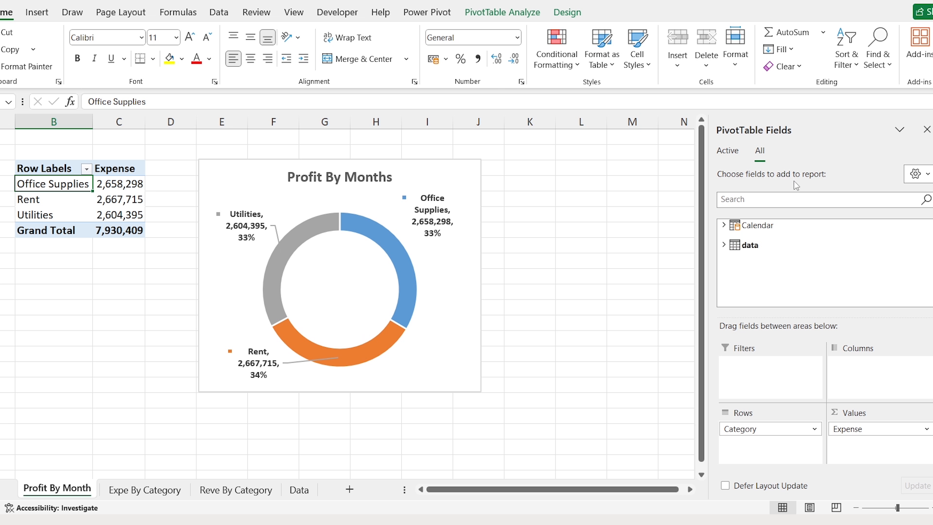
- Group the pivot rows by Month instead of Category
click(724, 225)
click(734, 252)
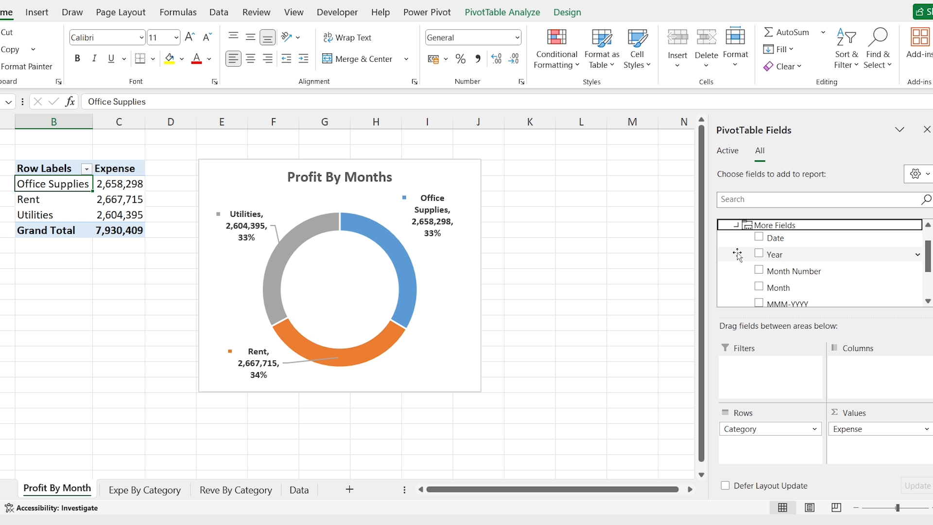
drag(782, 289, 662, 355)
click(739, 230)
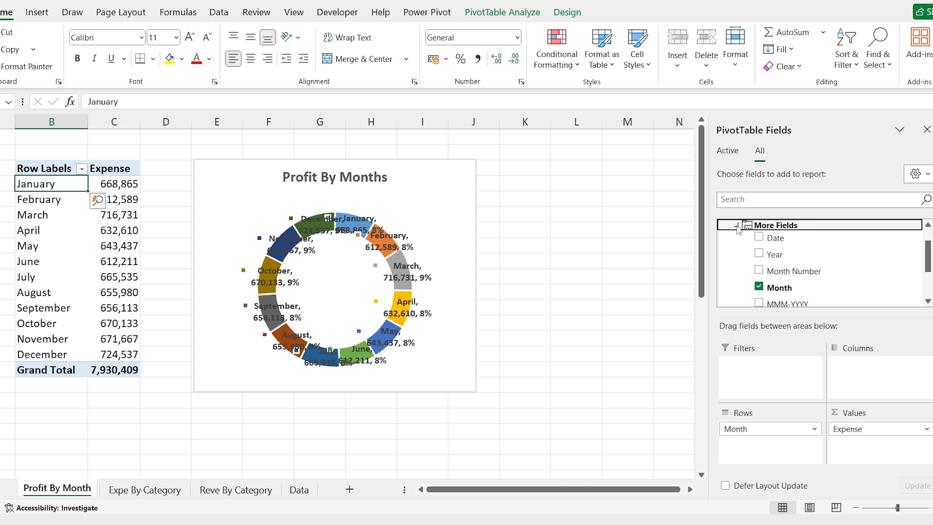
click(737, 226)
- Swap Expense for P/L in the pivot's values
click(723, 271)
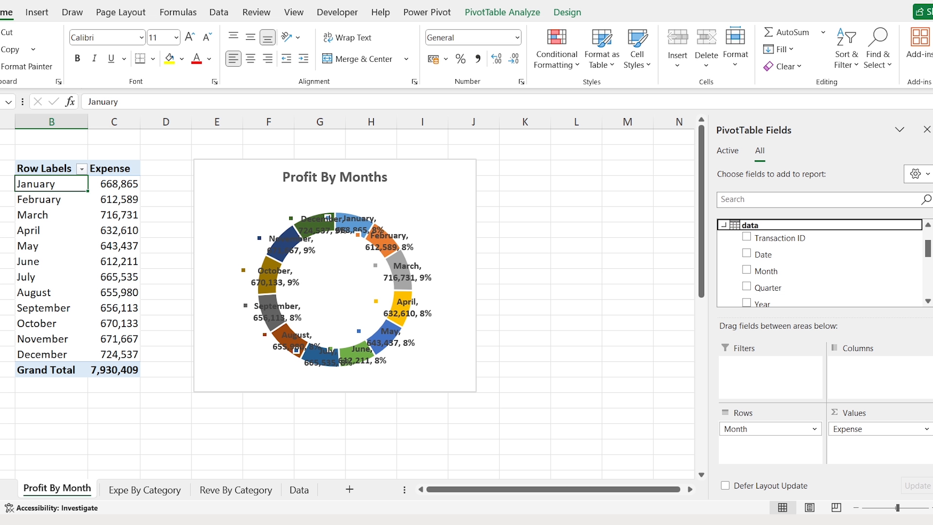
drag(928, 248, 928, 286)
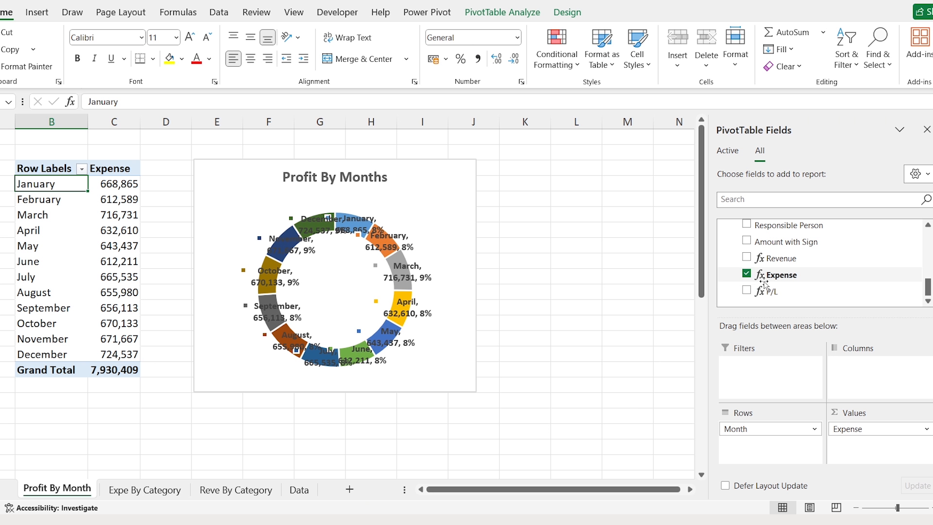
click(747, 274)
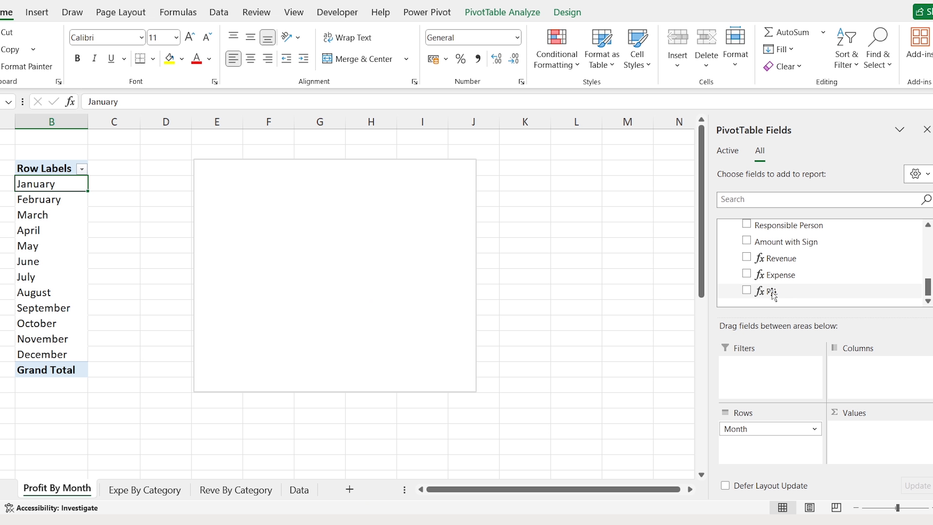
drag(766, 291, 873, 452)
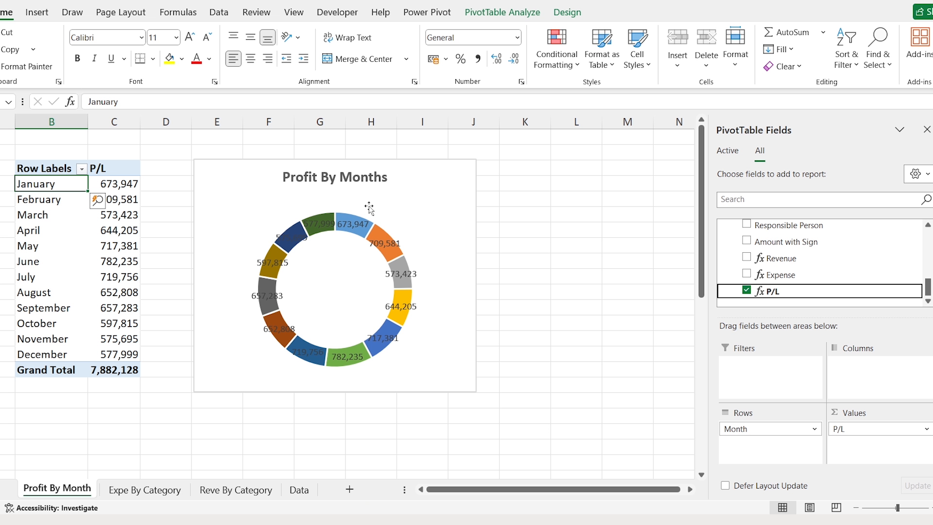
right_click(238, 178)
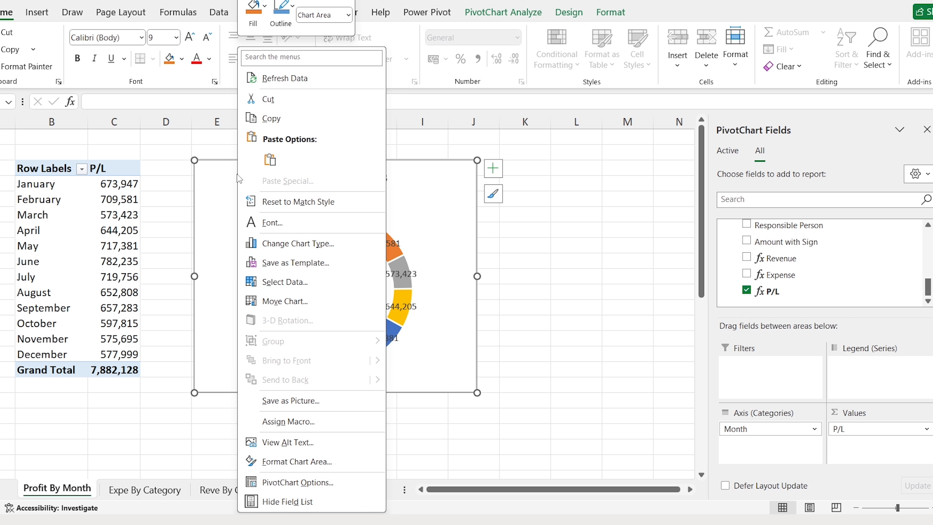
- Change the doughnut to a Line with Markers chart
click(343, 249)
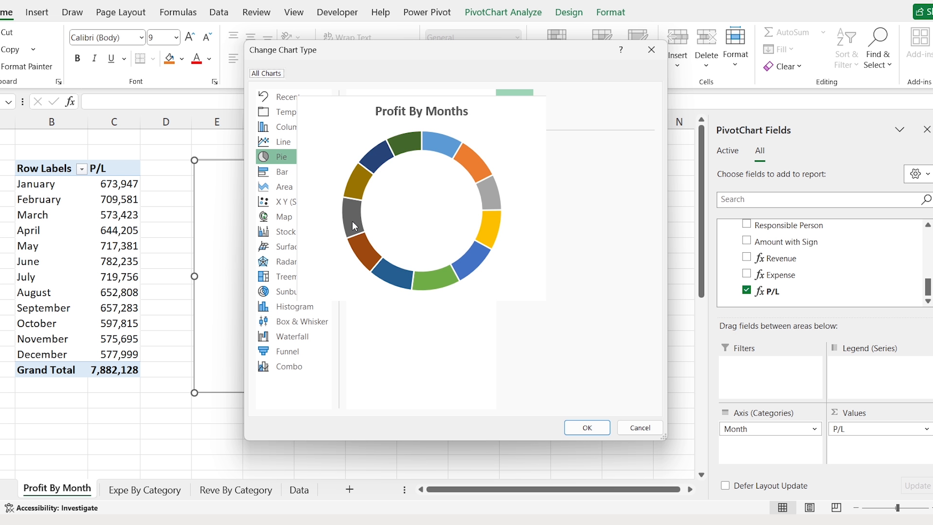
click(299, 143)
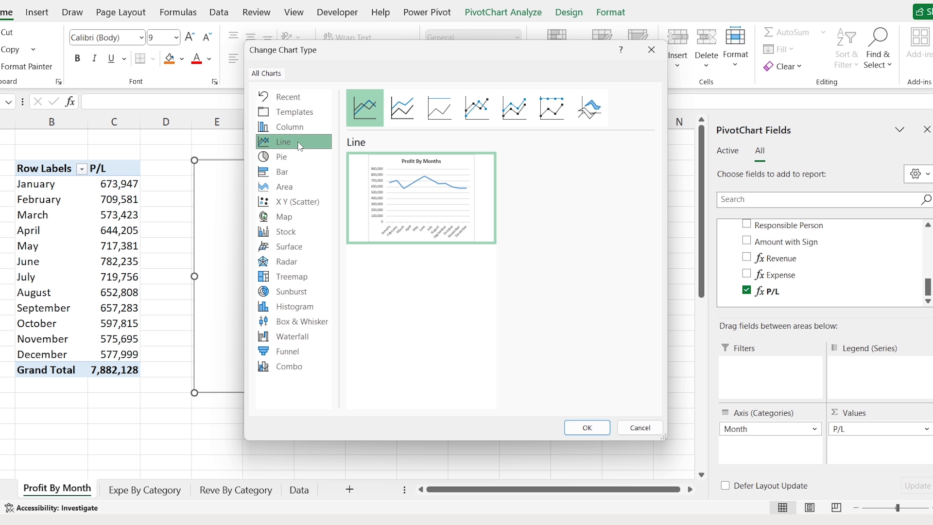
click(474, 118)
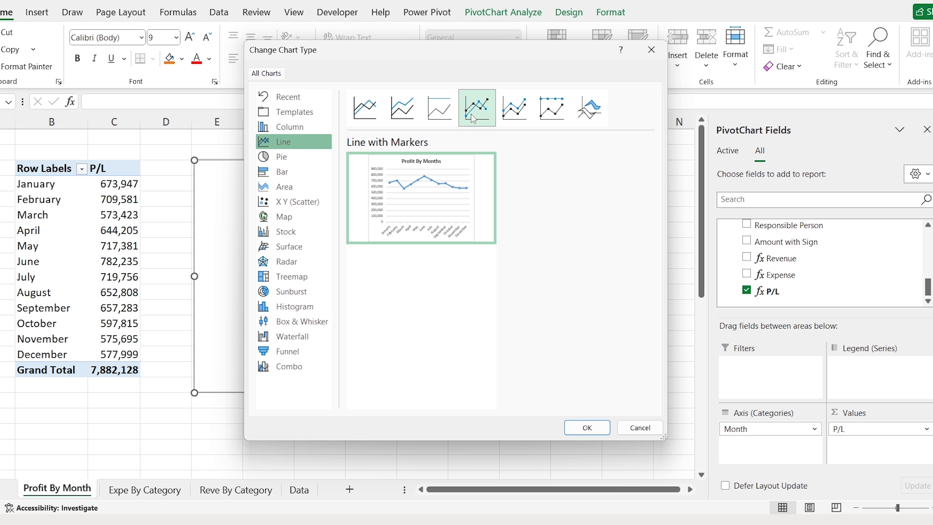
double_click(478, 116)
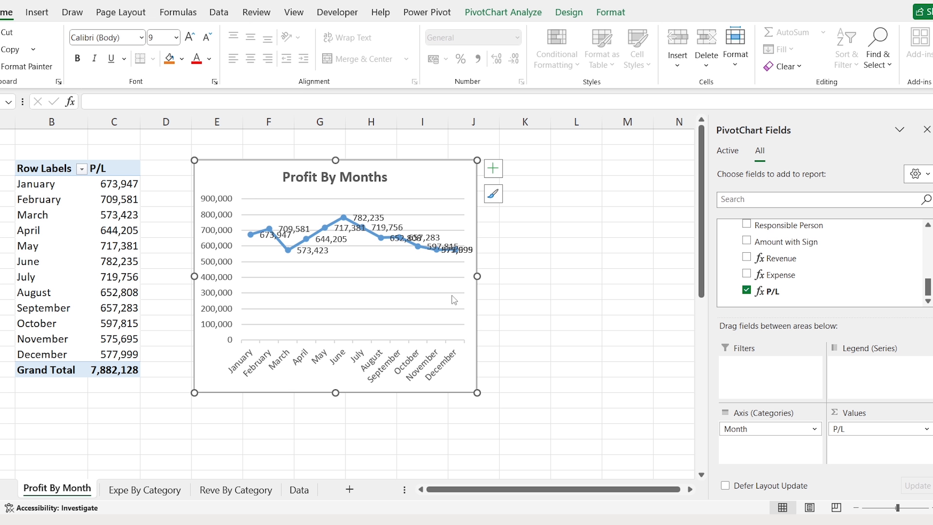
- Widen and shorten the chart and move it left beside the pivot table
drag(477, 277, 679, 277)
drag(436, 159, 437, 215)
drag(337, 219, 290, 215)
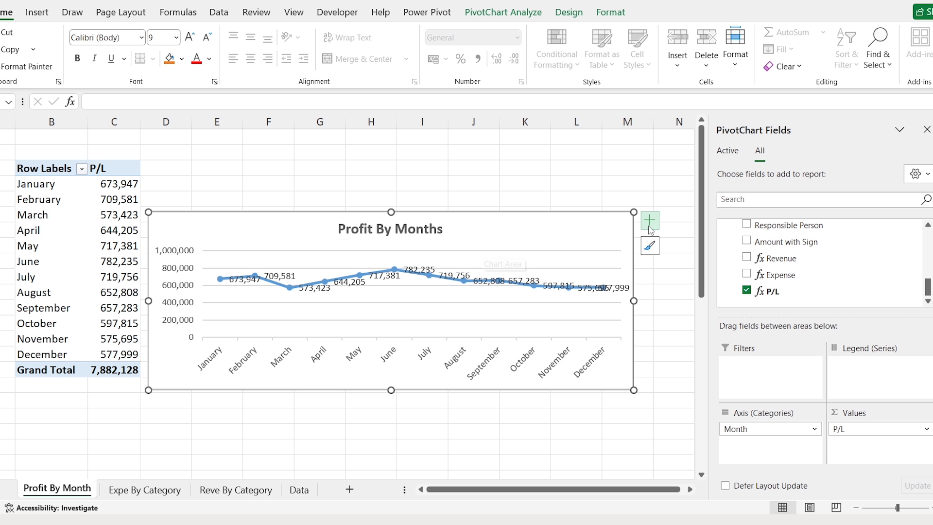
- Add primary major vertical gridlines to the line chart
click(650, 227)
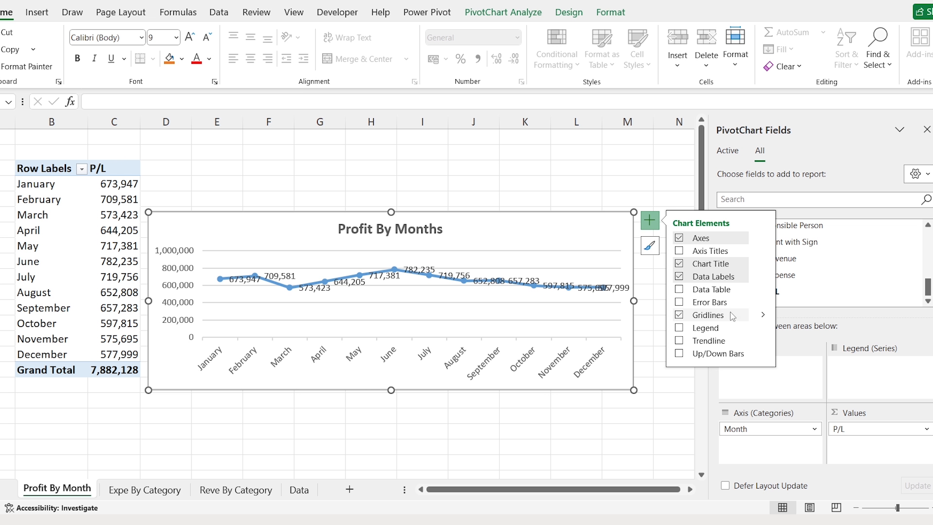
click(763, 315)
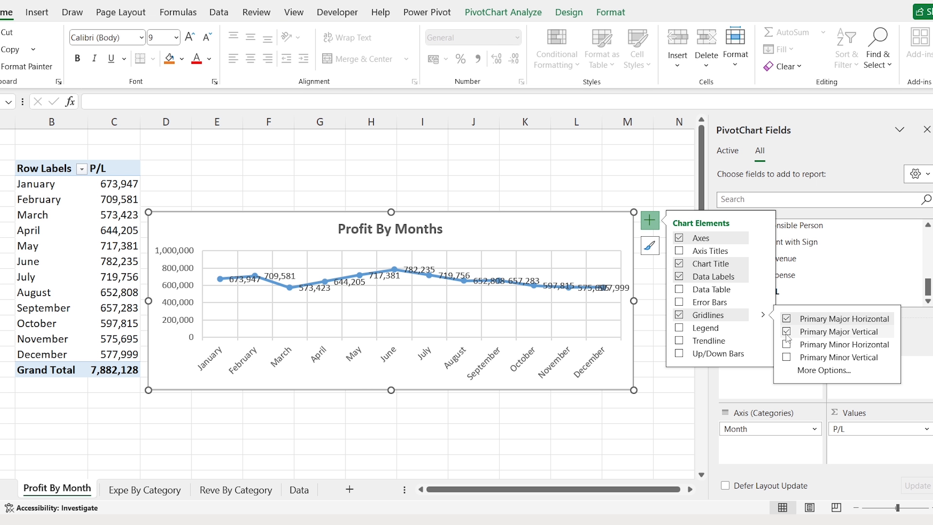
click(268, 182)
right_click(81, 493)
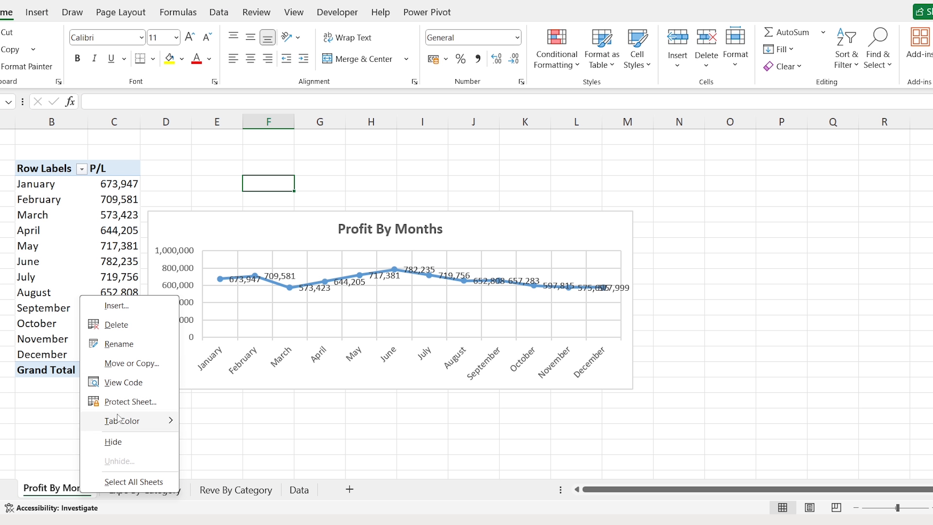
- Copy Profit By Month as 'Revenue Vs Expense Dept' and shift its chart right
click(154, 368)
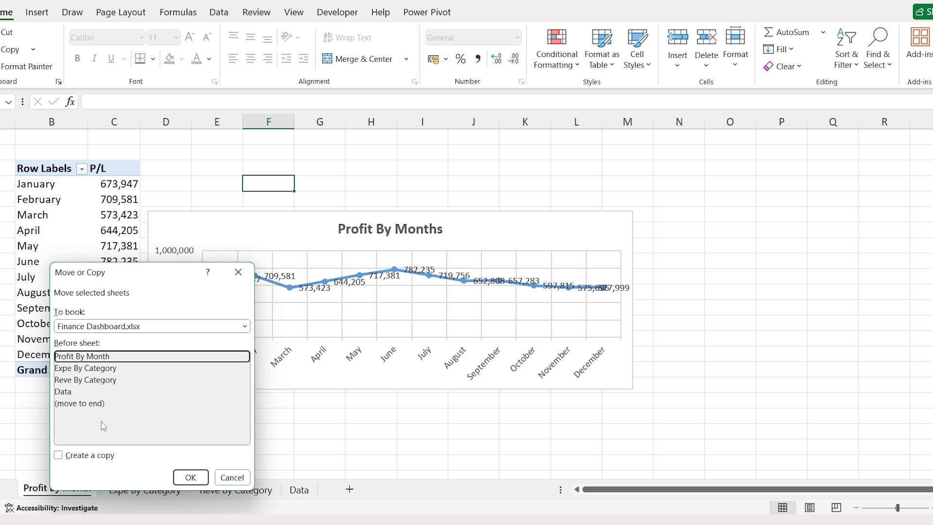
click(77, 458)
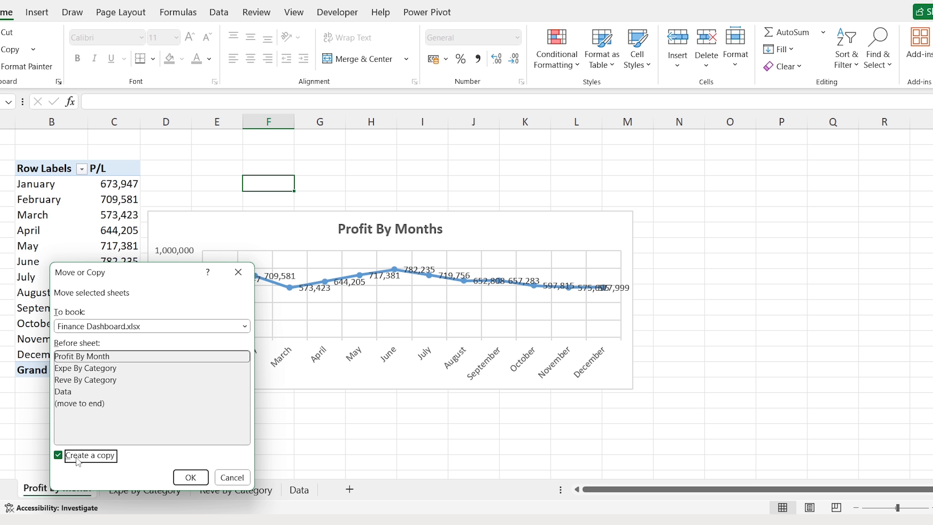
click(190, 478)
double_click(95, 492)
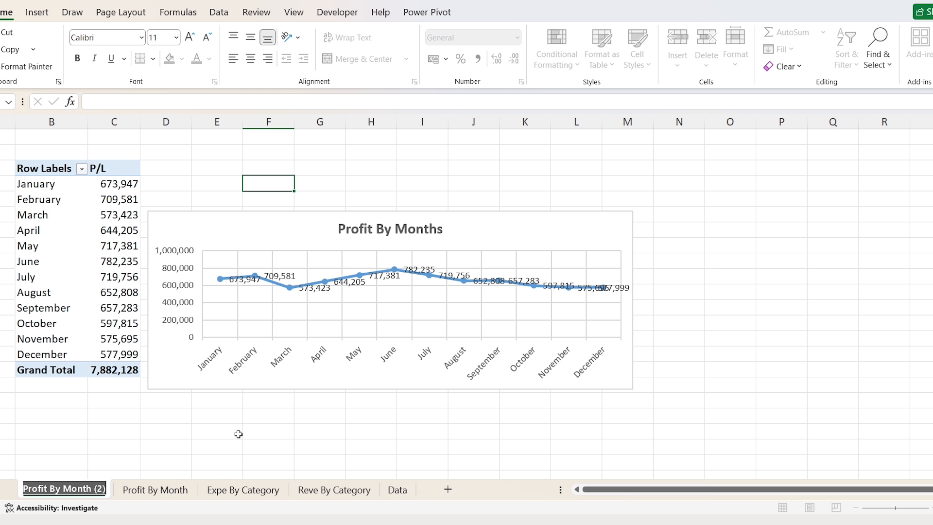
text(Revenue Vs Expense Dept)
key(Return)
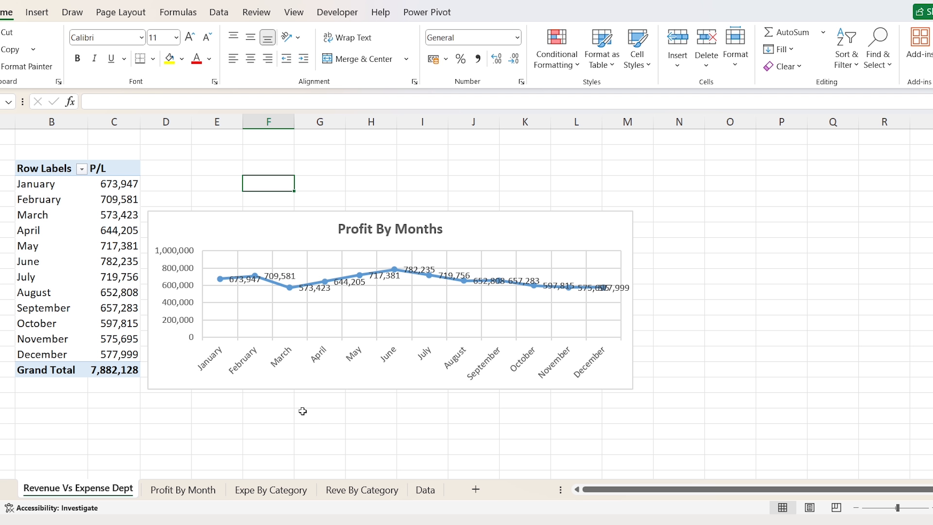
drag(193, 214, 338, 225)
- Remove Month and P/L from the pivot and put Department in the rows
click(59, 189)
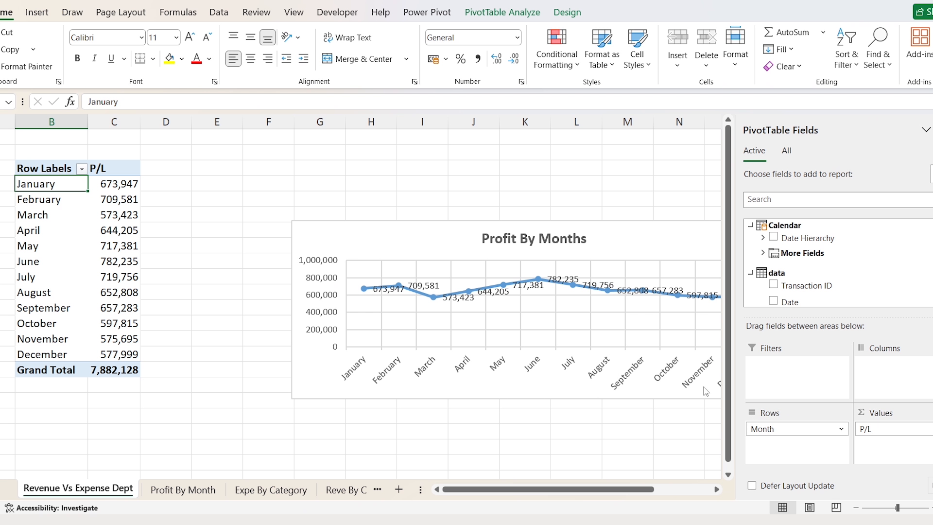
drag(762, 433, 673, 439)
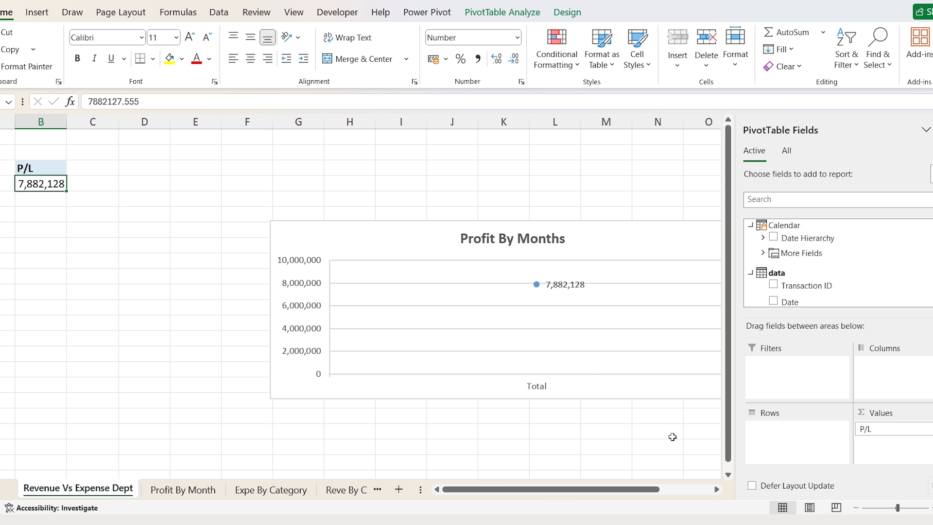
drag(879, 431, 679, 427)
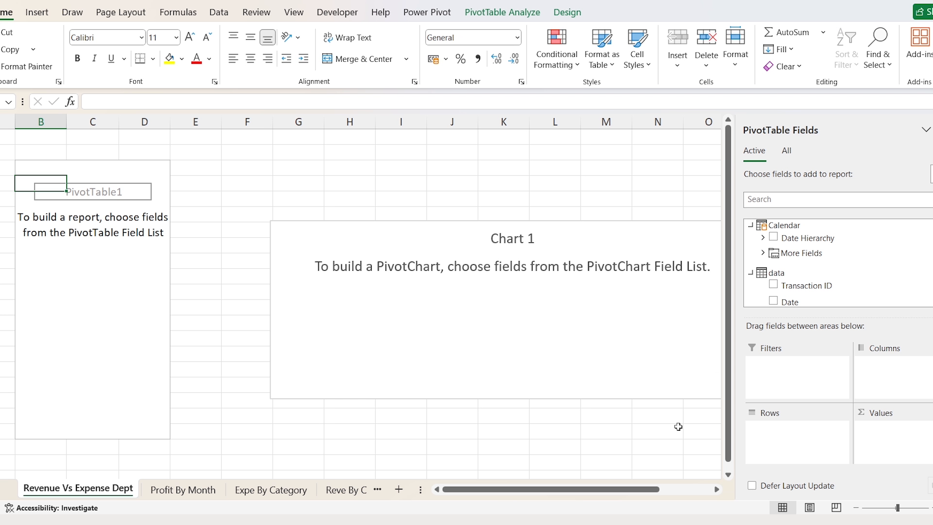
scroll(826, 252, down, 3)
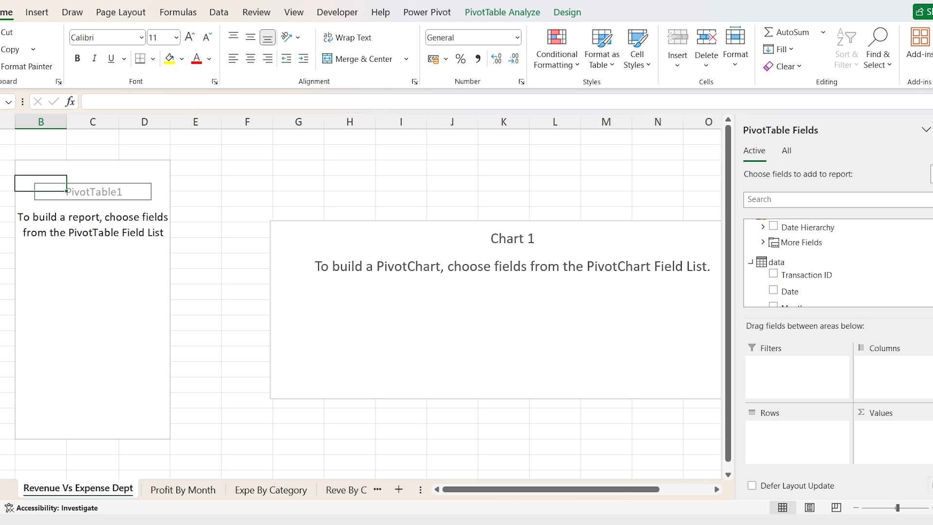
scroll(826, 262, down, 3)
drag(803, 272, 794, 445)
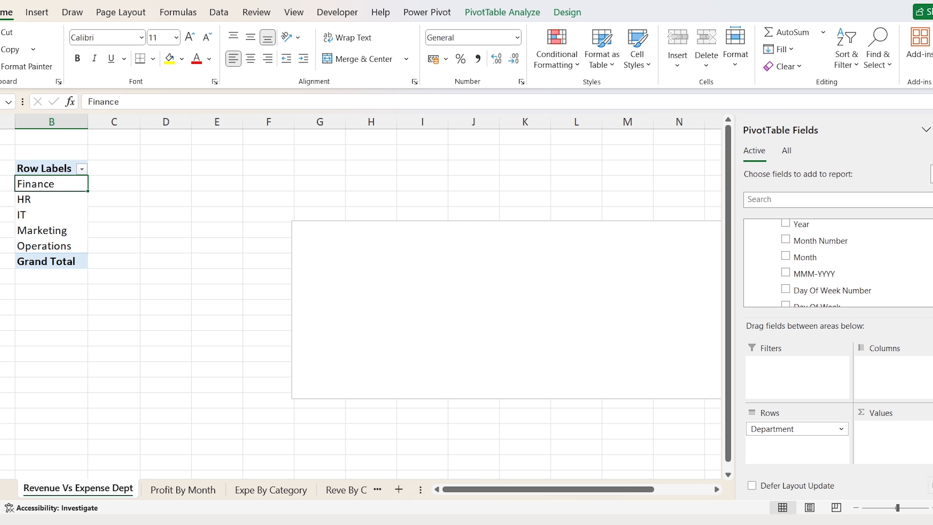
- Add Revenue and Expense as values and move the chart beside the table
scroll(836, 262, down, 5)
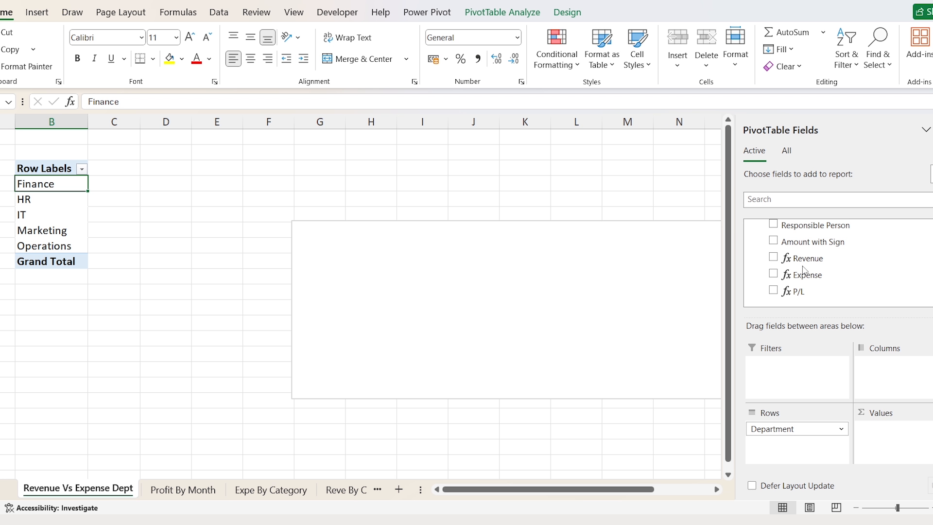
drag(805, 260, 880, 433)
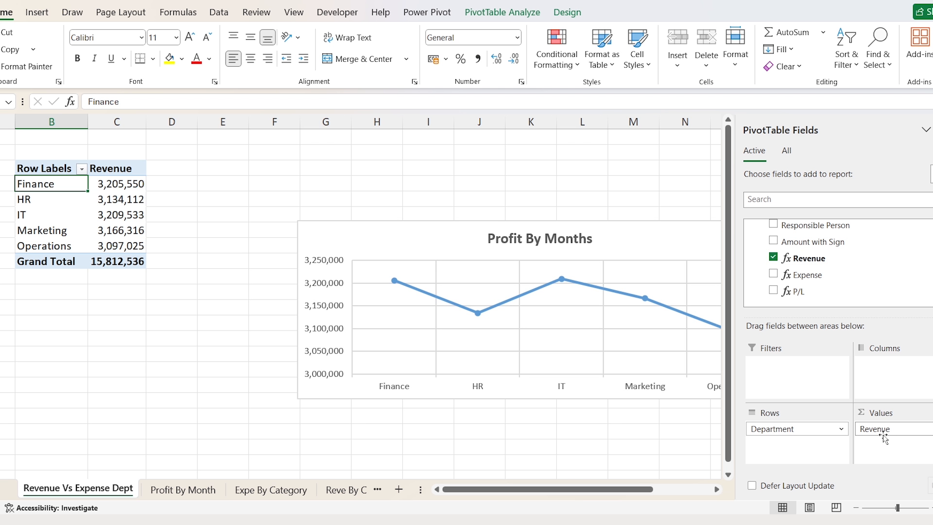
drag(808, 284, 883, 452)
drag(437, 233, 344, 179)
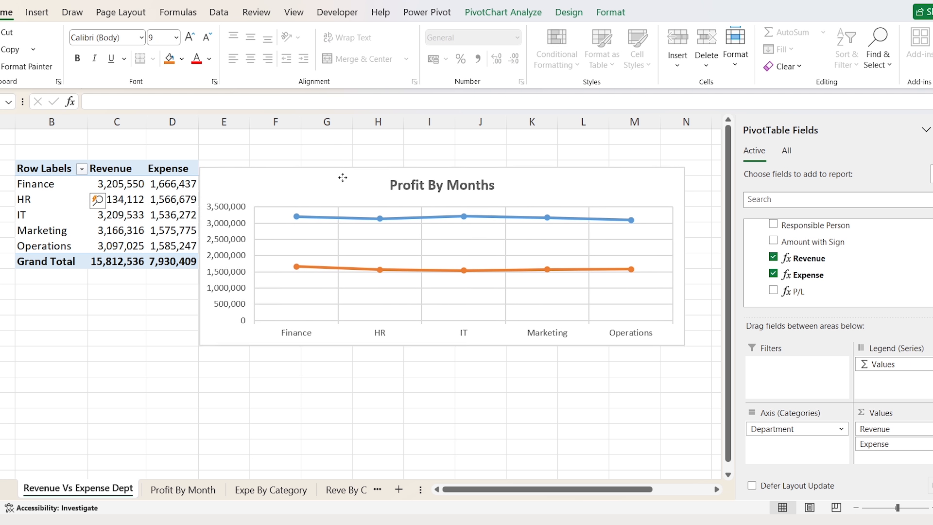
right_click(315, 174)
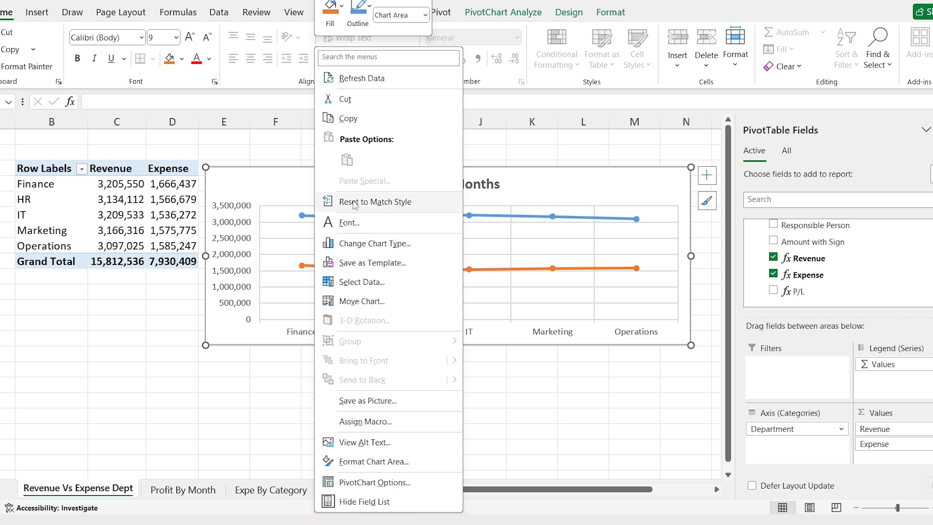
- Change the department chart to a stacked bar chart
click(423, 250)
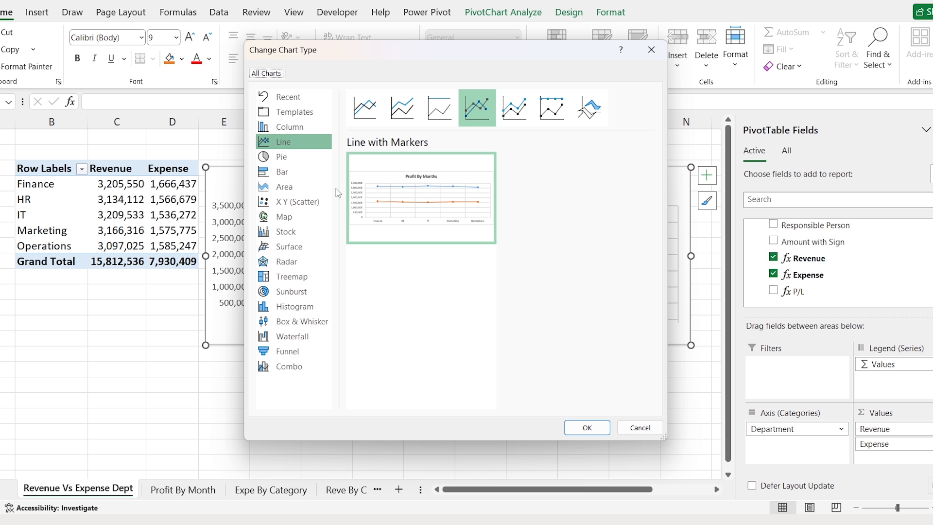
click(308, 176)
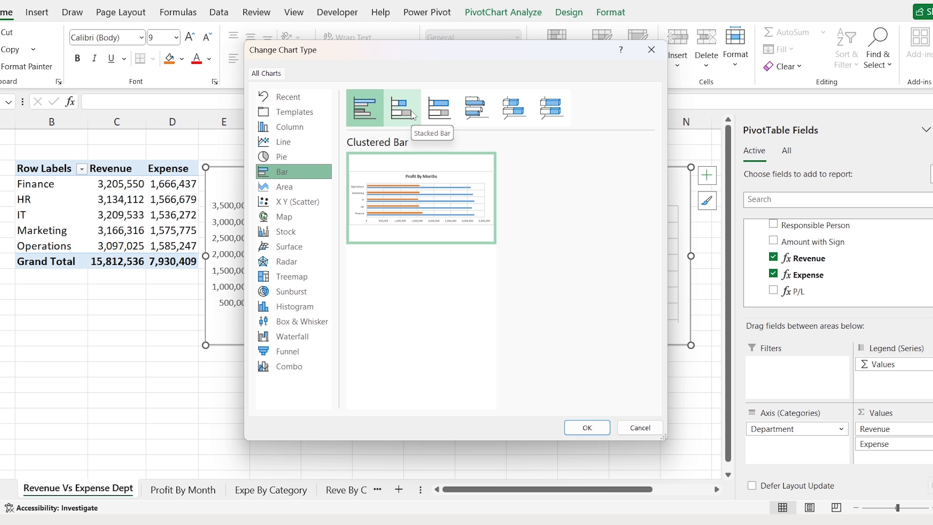
click(414, 115)
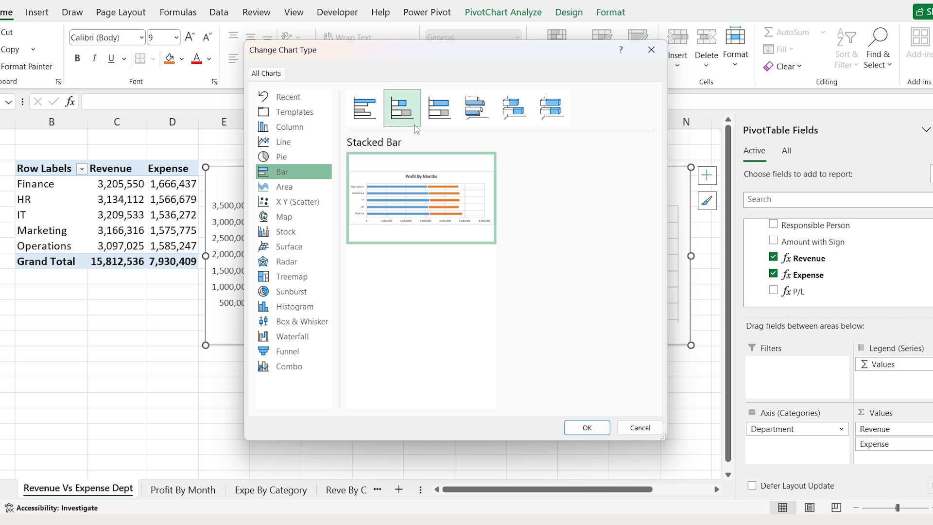
click(587, 428)
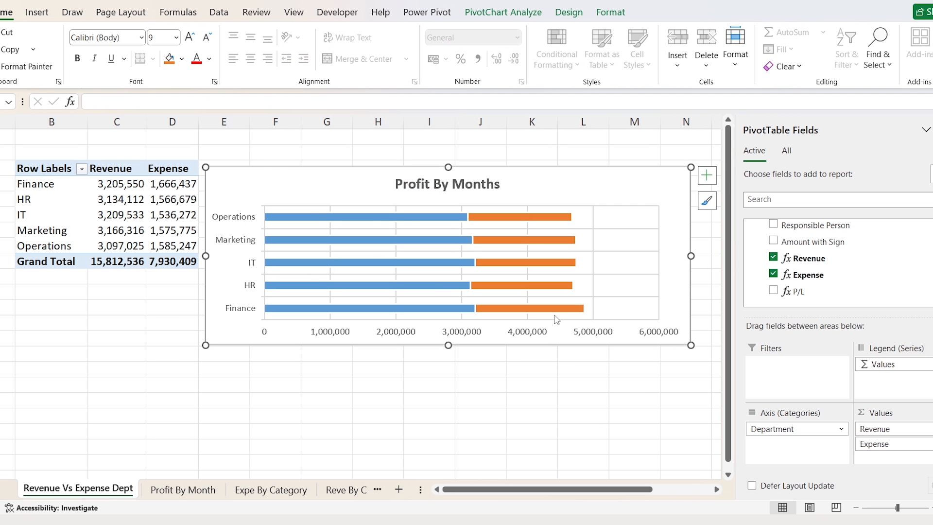
- Make the chart narrower and taller and move it up
drag(691, 256, 457, 256)
drag(330, 346, 330, 464)
drag(292, 187, 300, 157)
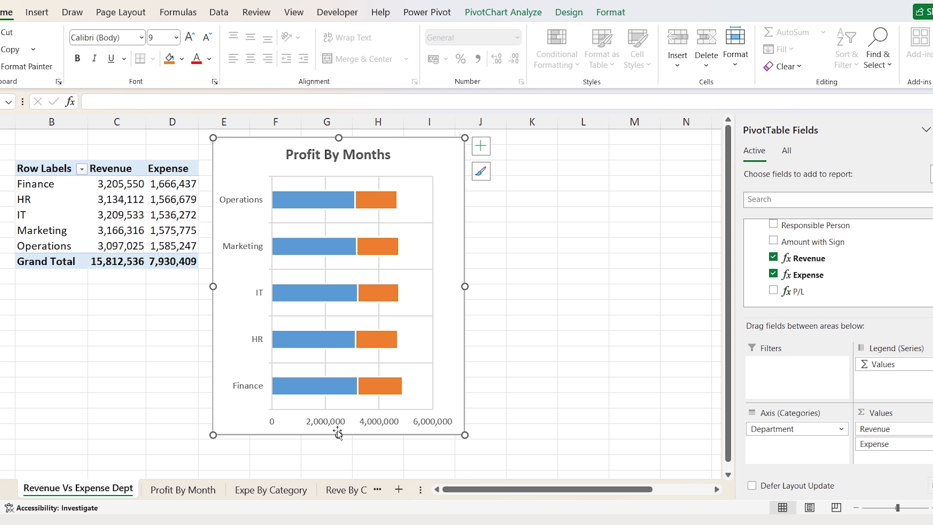
drag(338, 434, 338, 458)
- Title the chart 'Revenue VS Expense By Department' and add value data labels
click(374, 155)
click(375, 155)
key(ctrl+a)
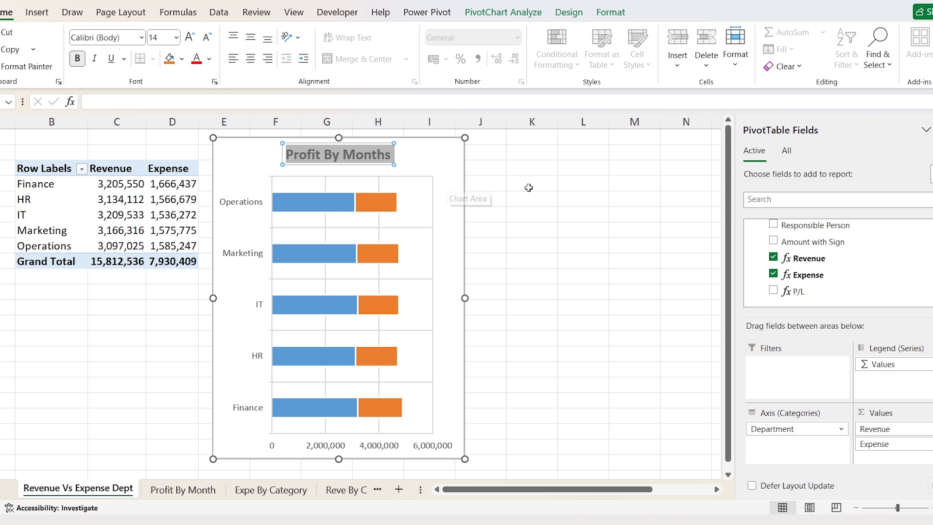
text(Revenue VS Ex)
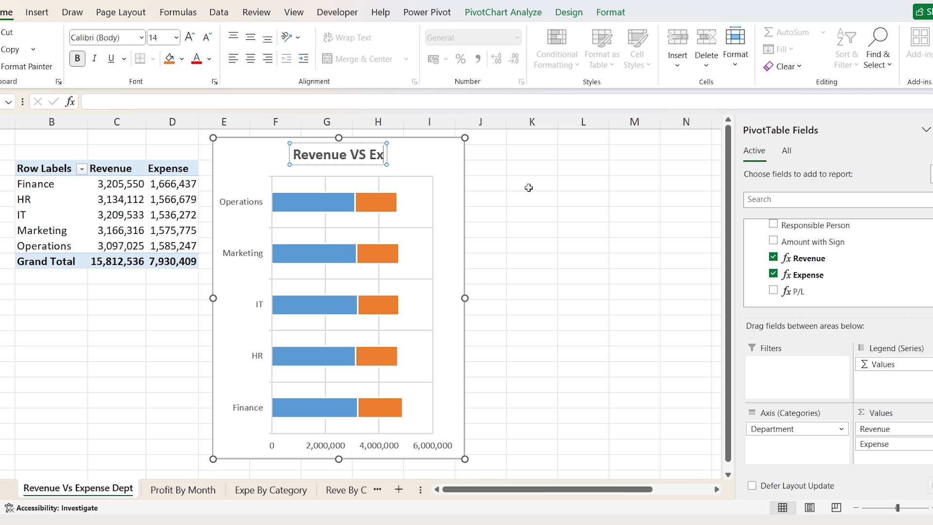
text(pense By Department)
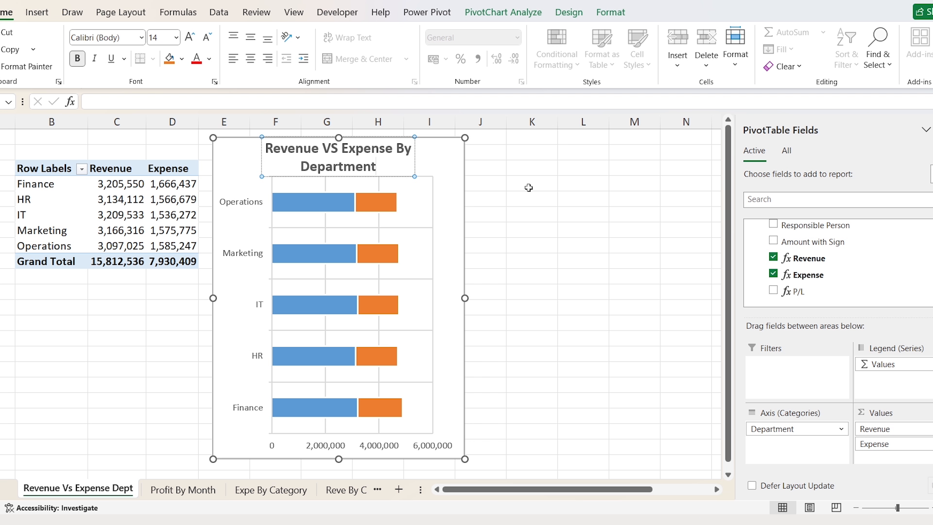
click(462, 154)
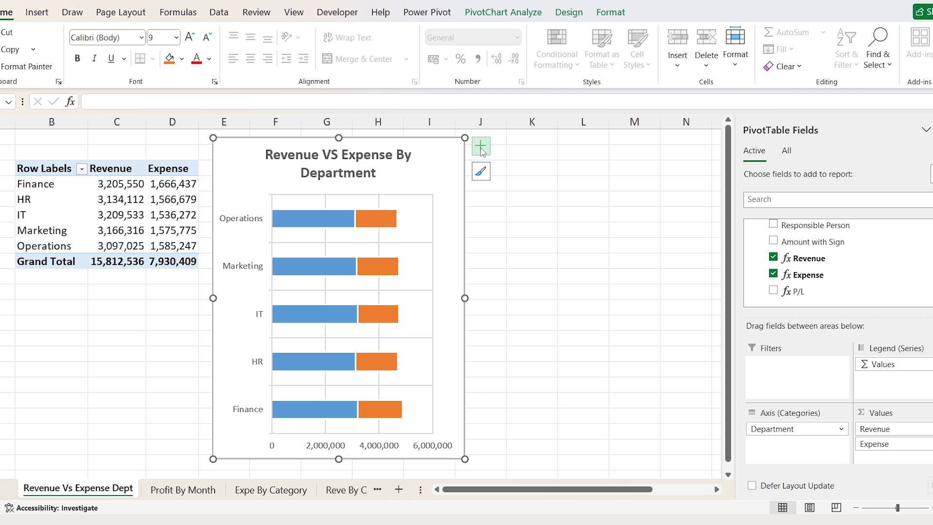
click(481, 147)
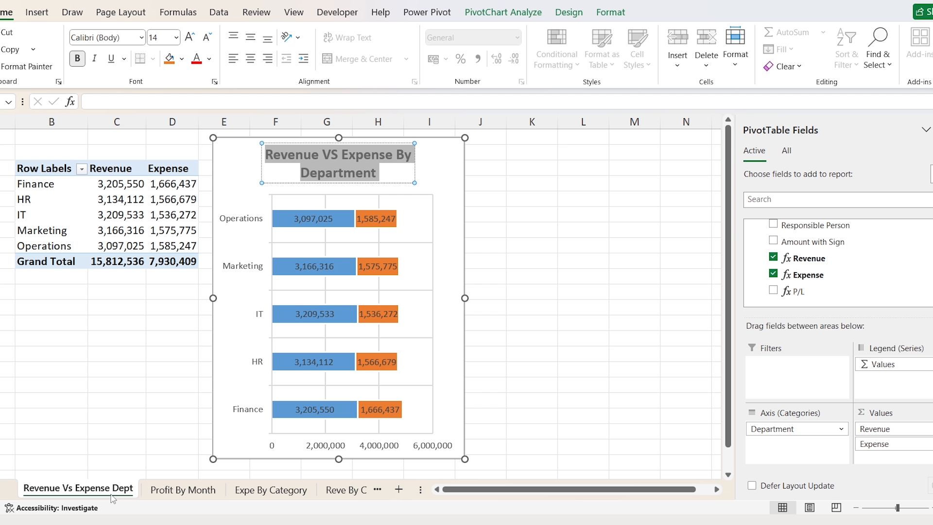
- Copy Revenue Vs Expense Dept as a 'KPI Cards' sheet and delete its chart
right_click(113, 499)
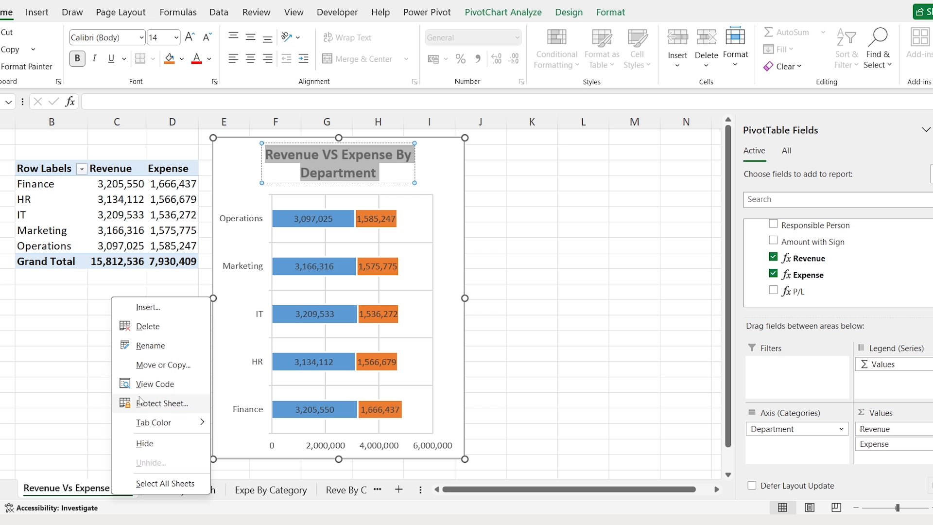
click(163, 365)
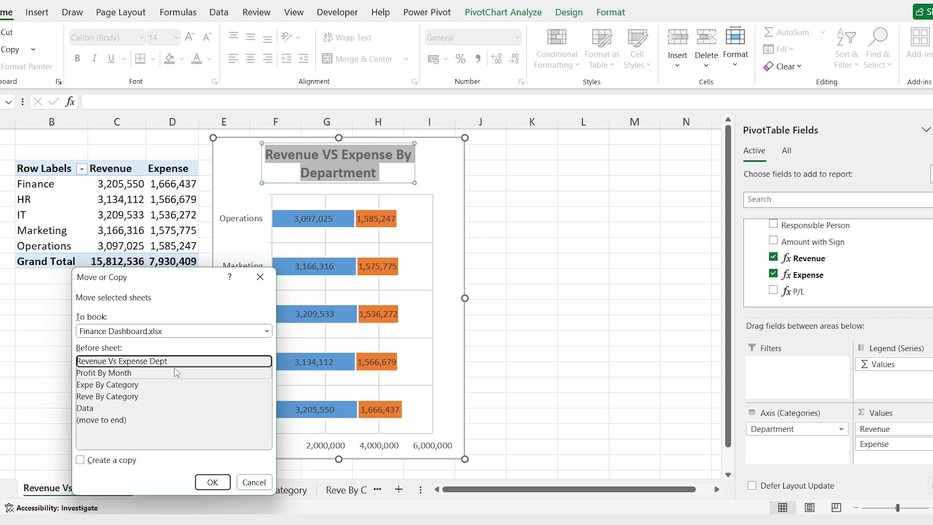
click(108, 465)
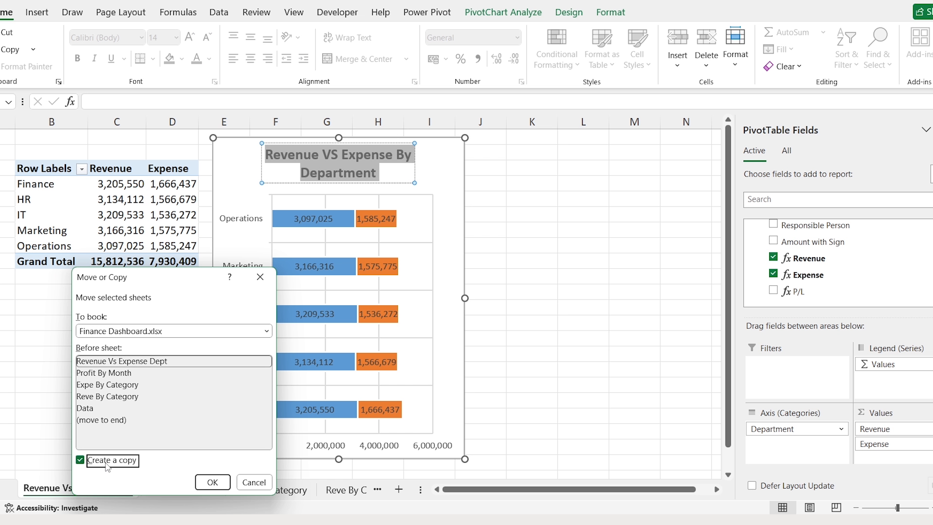
click(212, 484)
double_click(127, 492)
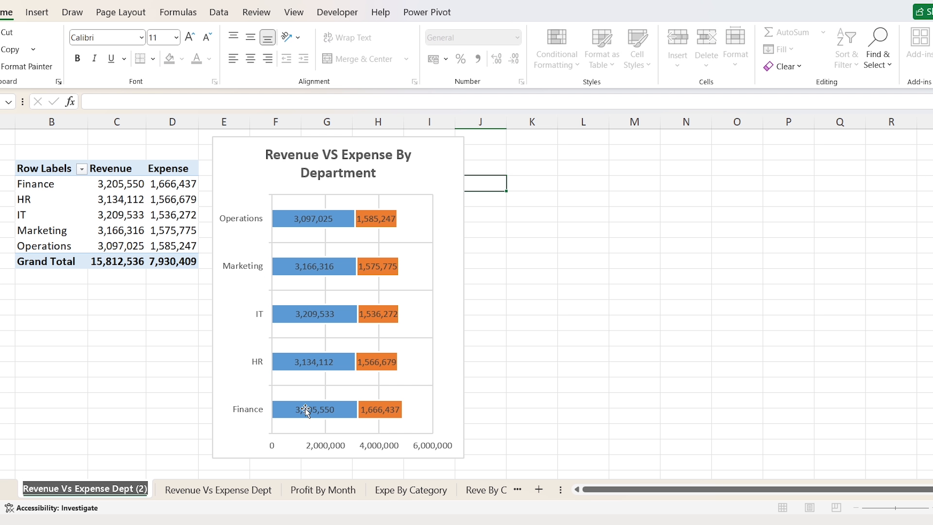
text(KPI Cards)
key(Return)
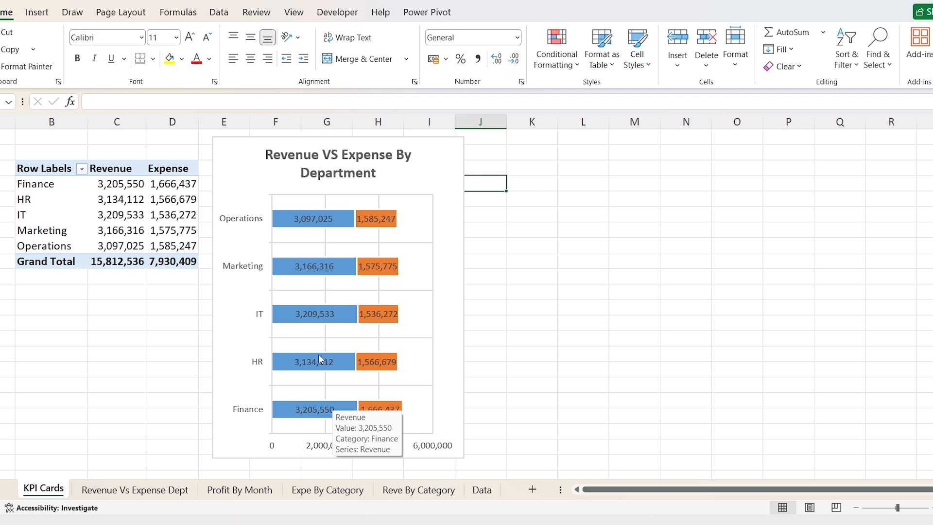
click(253, 147)
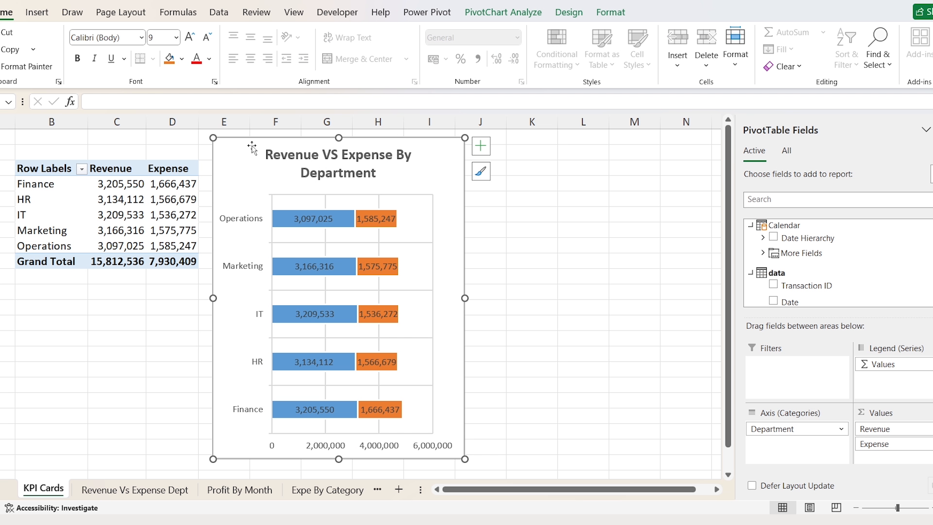
key(Delete)
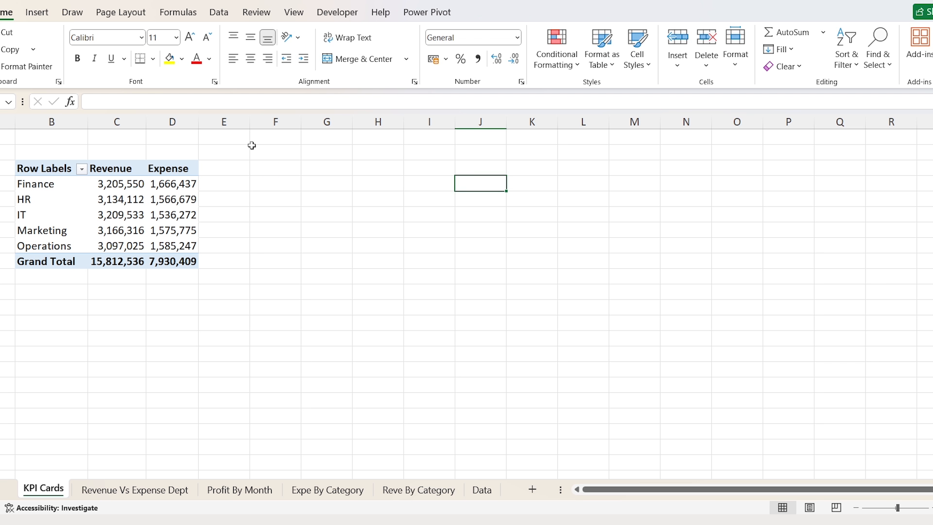
- Strip Expense and Department so the pivot shows only the Revenue total
click(83, 190)
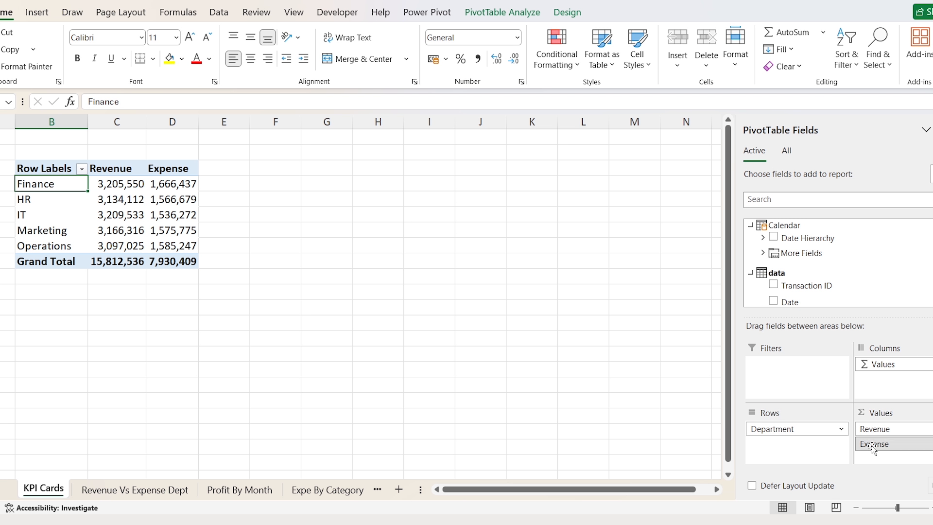
drag(875, 444, 648, 404)
drag(764, 434, 627, 375)
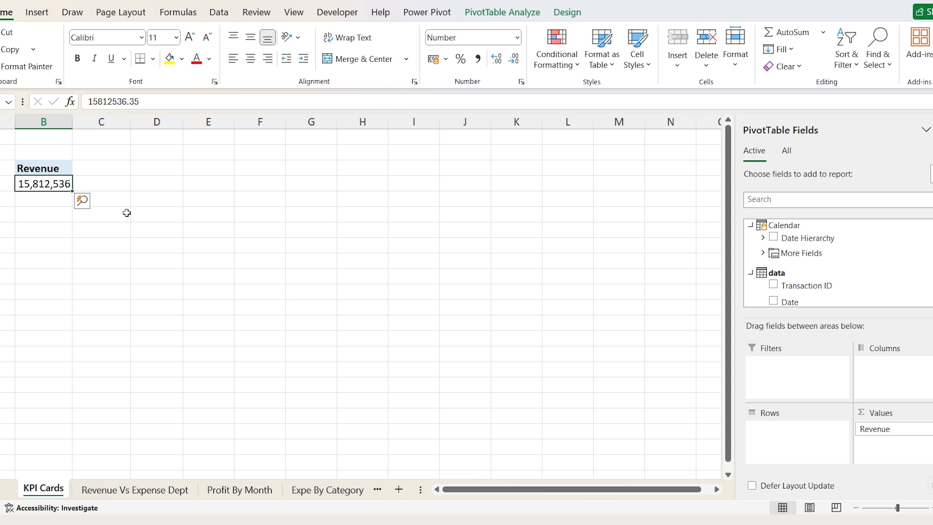
- Duplicate the Revenue pivot at B7 and switch its value to Expense
key(Up)
key(shift+Down)
key(ctrl+c)
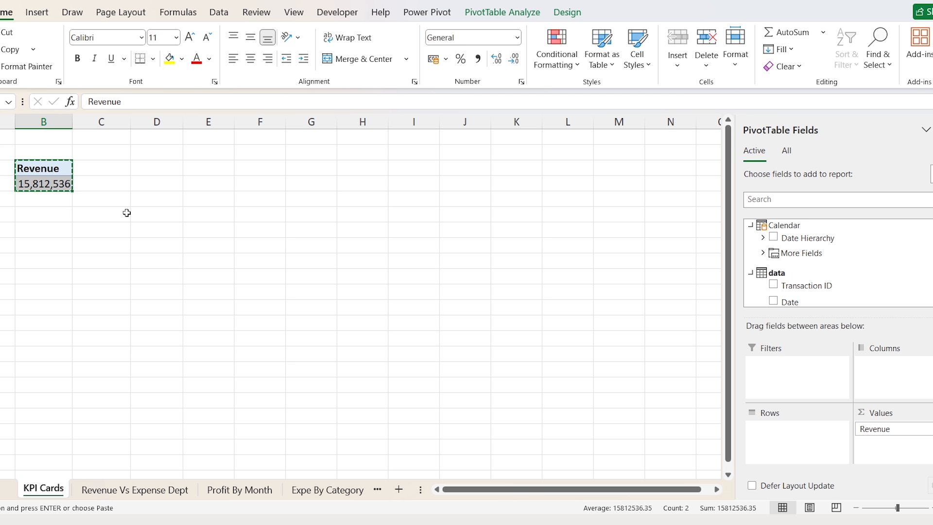
key(Down)
key(Down)
key(Down)
key(ctrl+v)
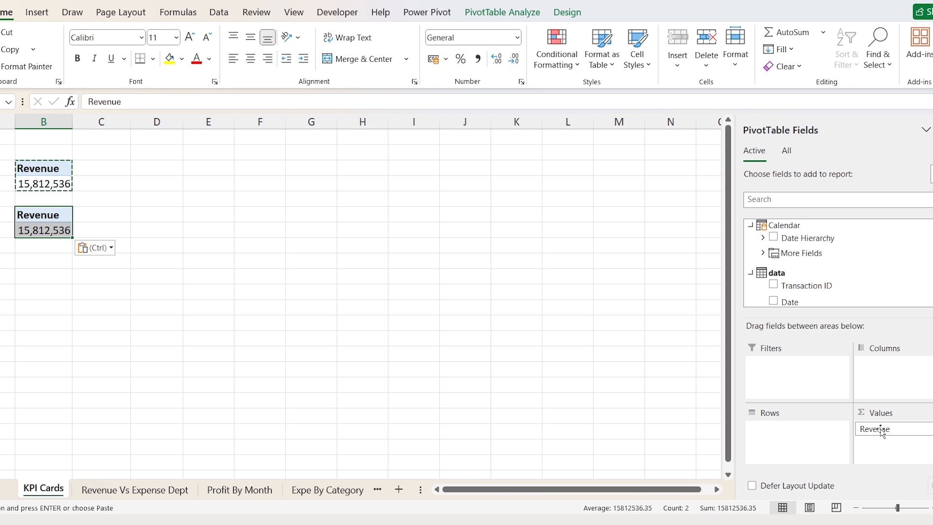
drag(875, 429, 679, 333)
scroll(826, 262, down, 5)
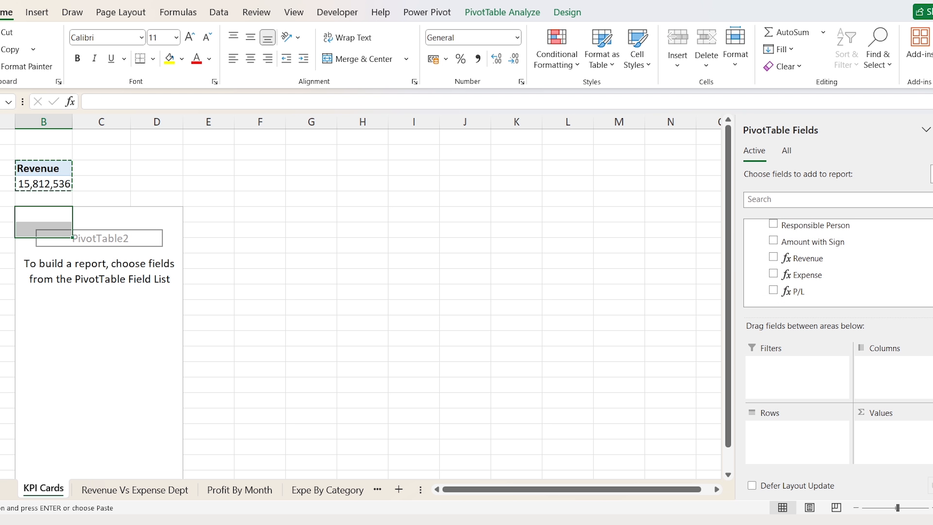
drag(806, 275, 879, 435)
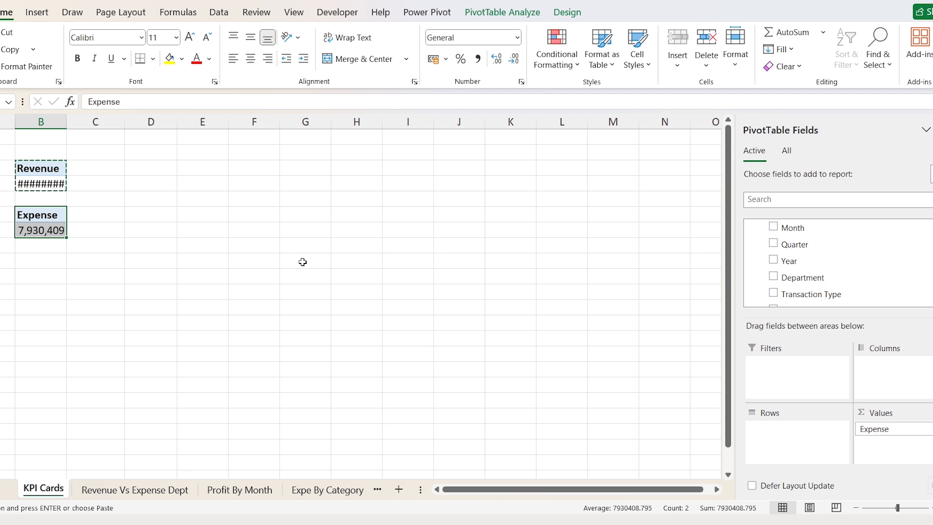
- Duplicate the Expense pivot as a P/L total and place a P/L pivot at D3
drag(52, 212, 48, 230)
key(ctrl+c)
click(41, 262)
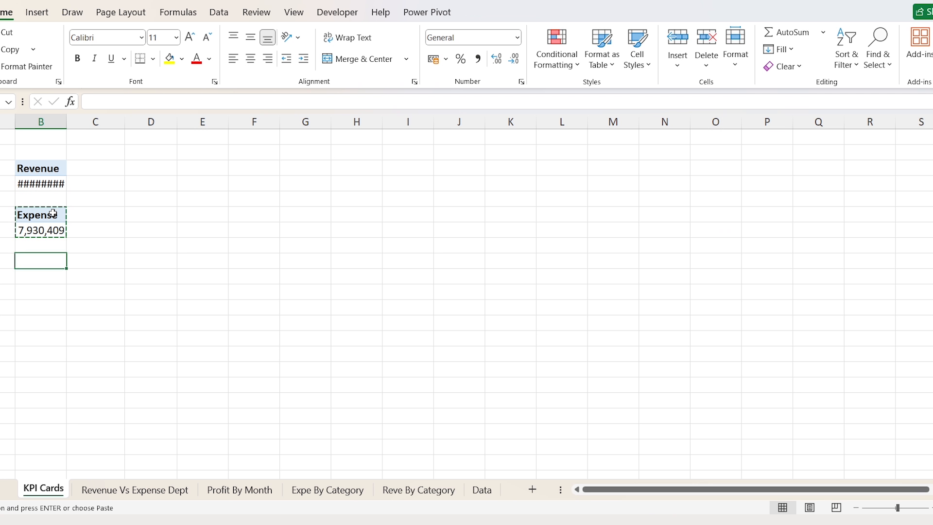
key(ctrl+v)
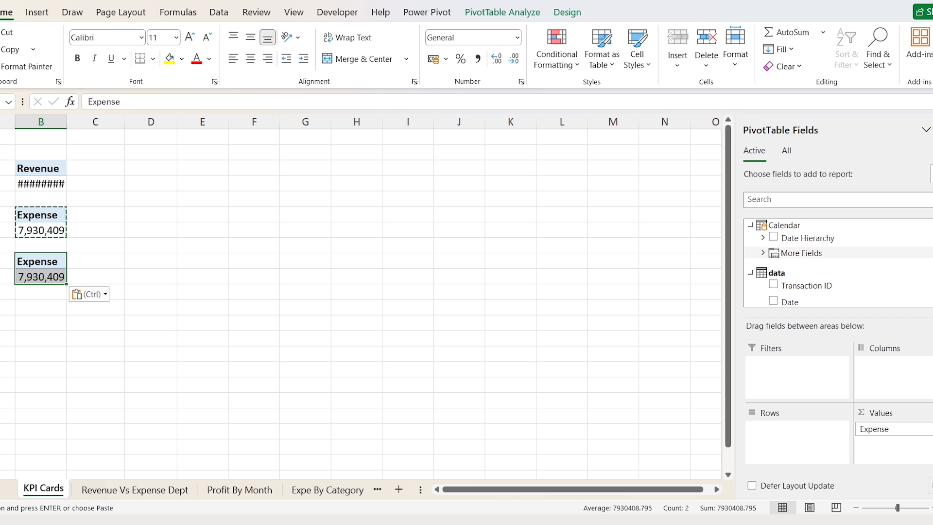
scroll(868, 292, down, 5)
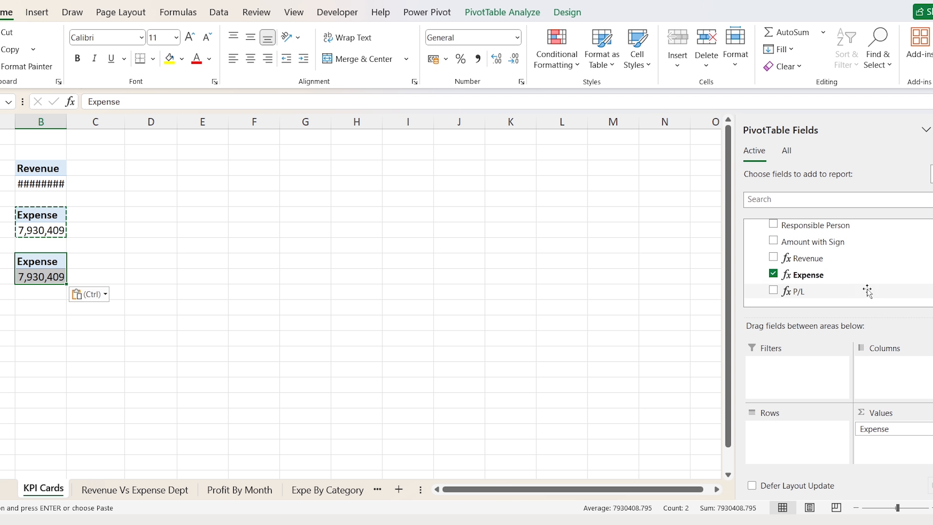
click(773, 274)
click(773, 290)
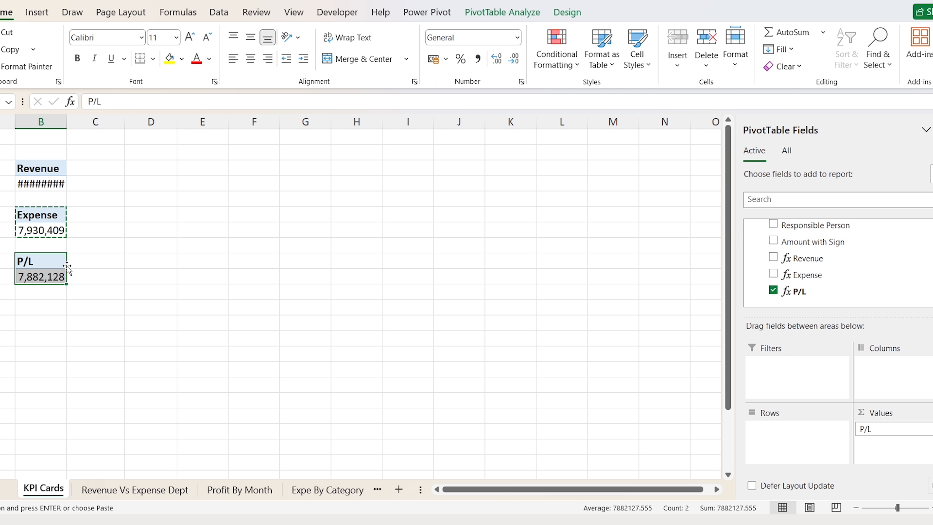
drag(67, 268, 137, 165)
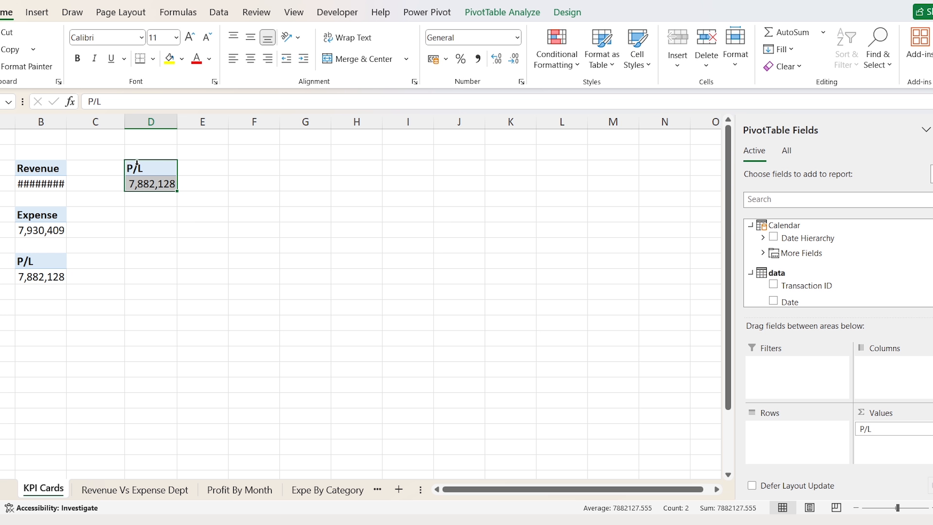
- Turn the column D pivot into Revenue by Month
click(136, 164)
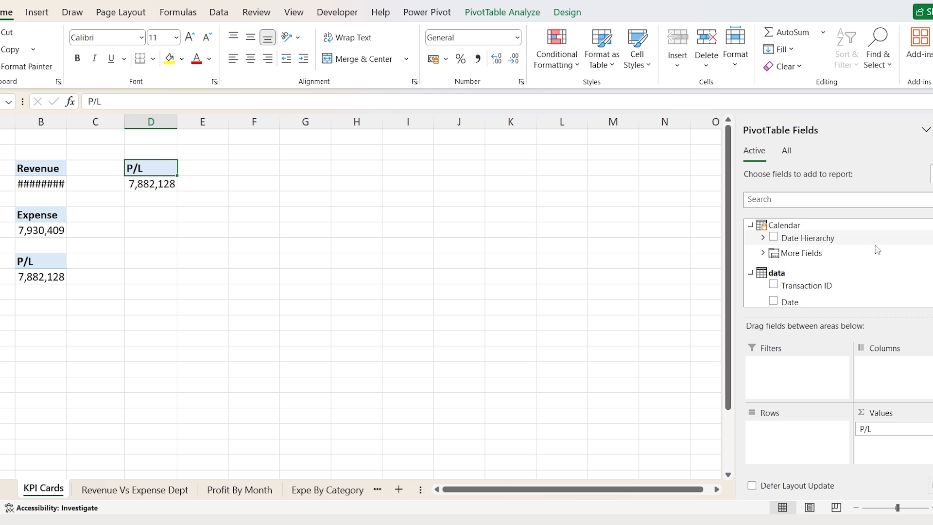
click(763, 252)
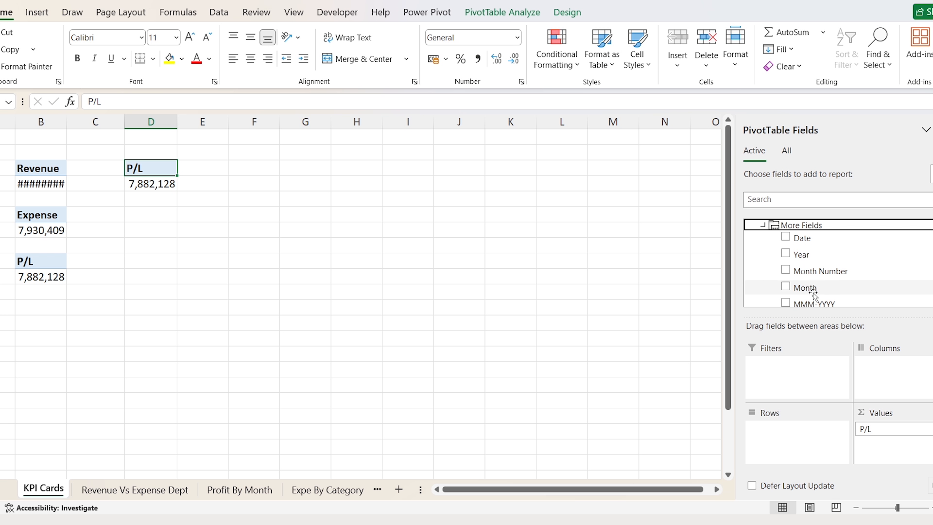
drag(813, 294, 788, 445)
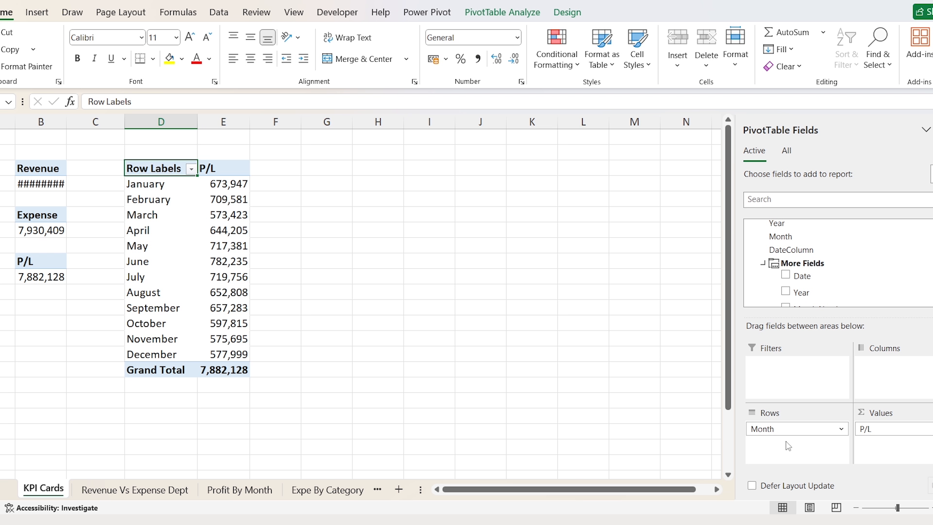
drag(868, 429, 712, 323)
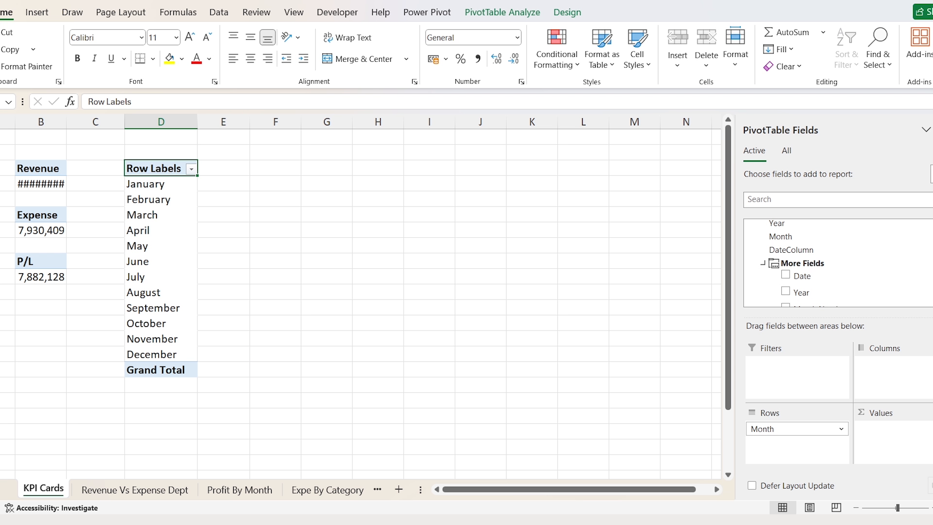
scroll(838, 263, down, 5)
scroll(788, 265, down, 3)
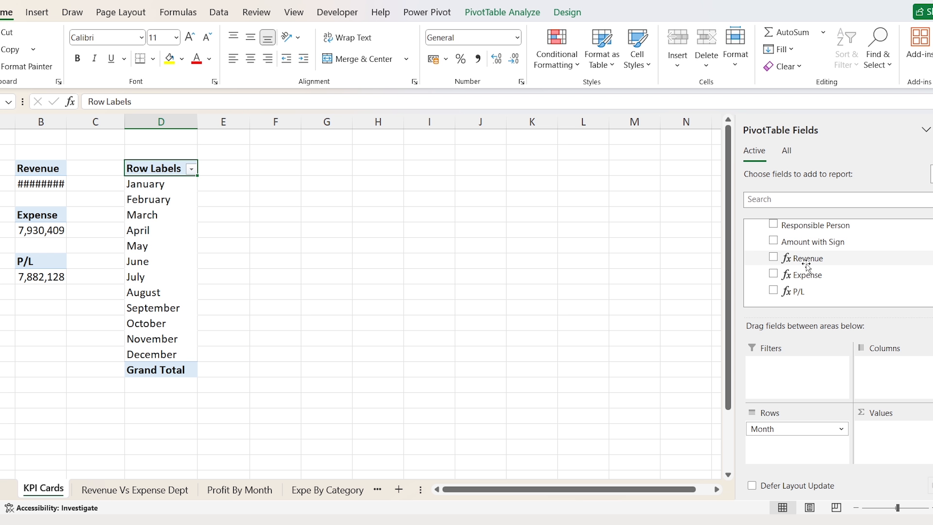
drag(806, 264, 910, 446)
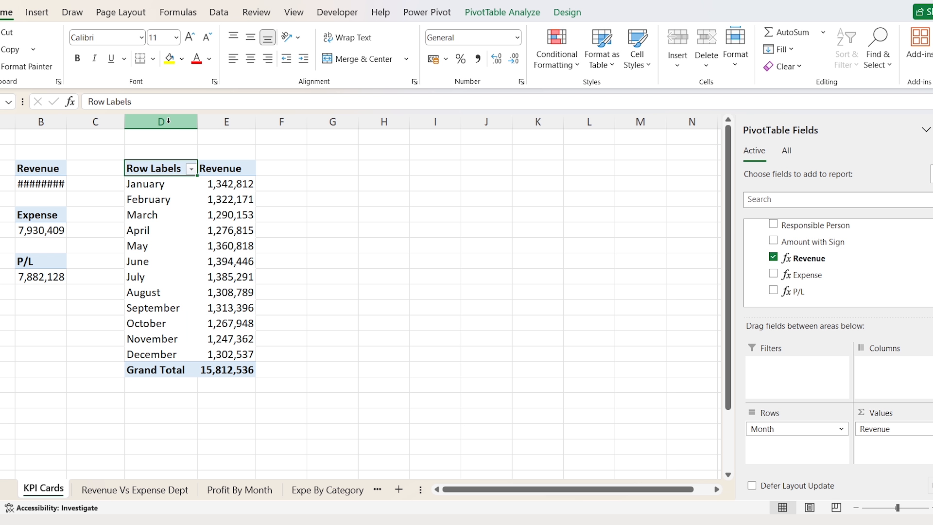
- Copy columns D:E to column G and make the copy show Expense by month
drag(185, 125, 223, 121)
key(ctrl+c)
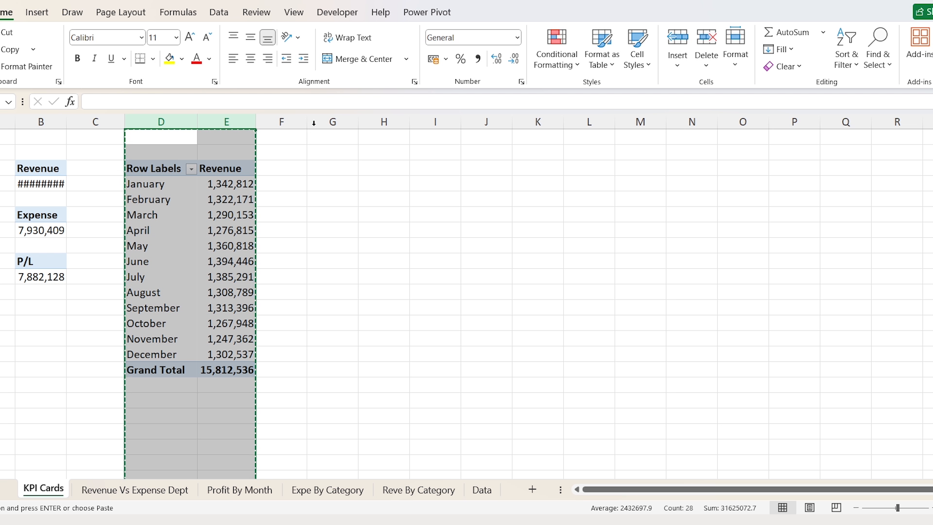
click(333, 121)
key(ctrl+v)
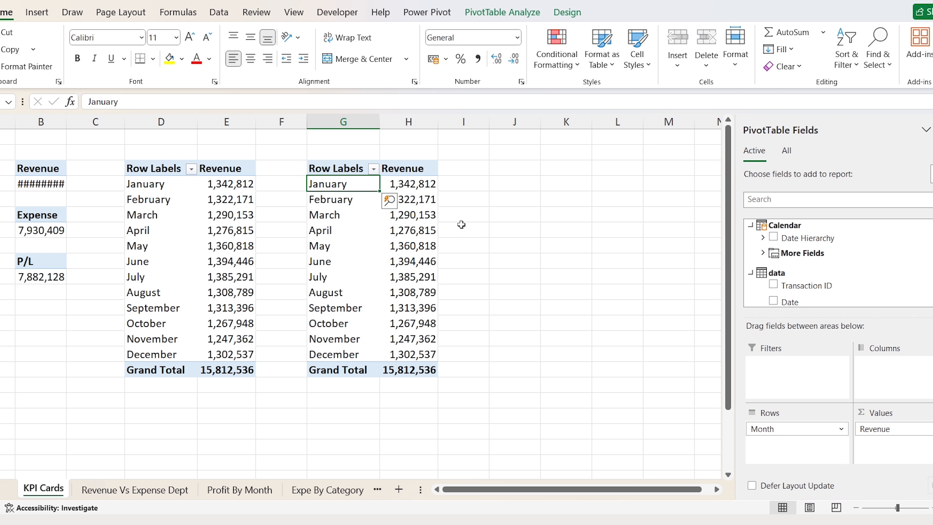
drag(874, 431, 645, 354)
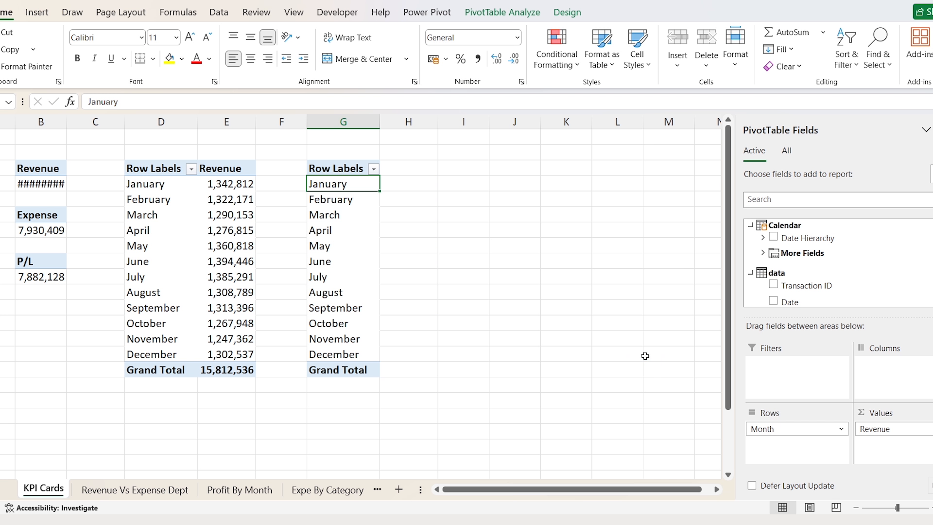
scroll(836, 263, down, 5)
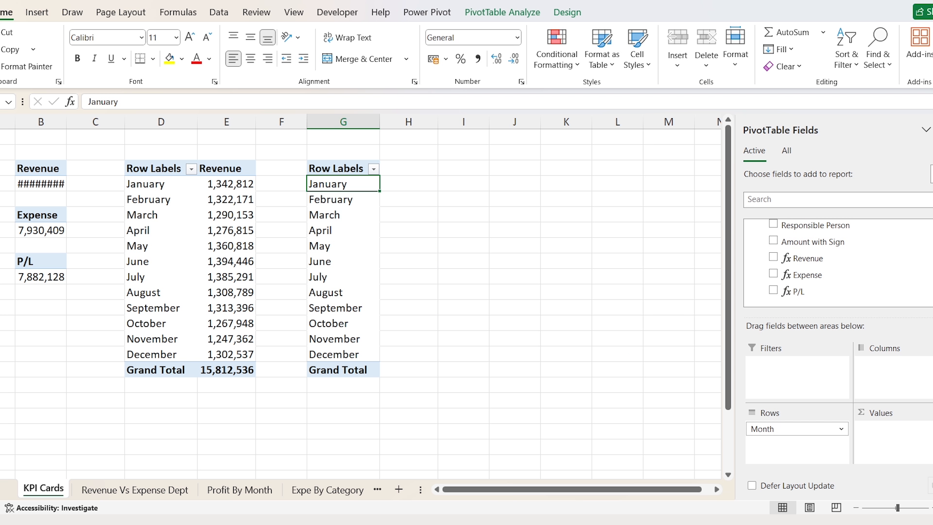
drag(814, 273, 899, 452)
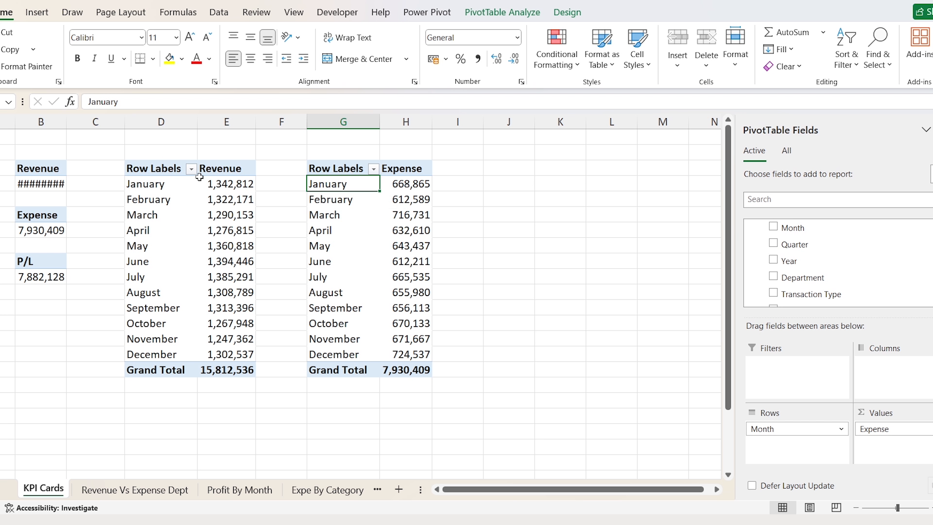
click(176, 184)
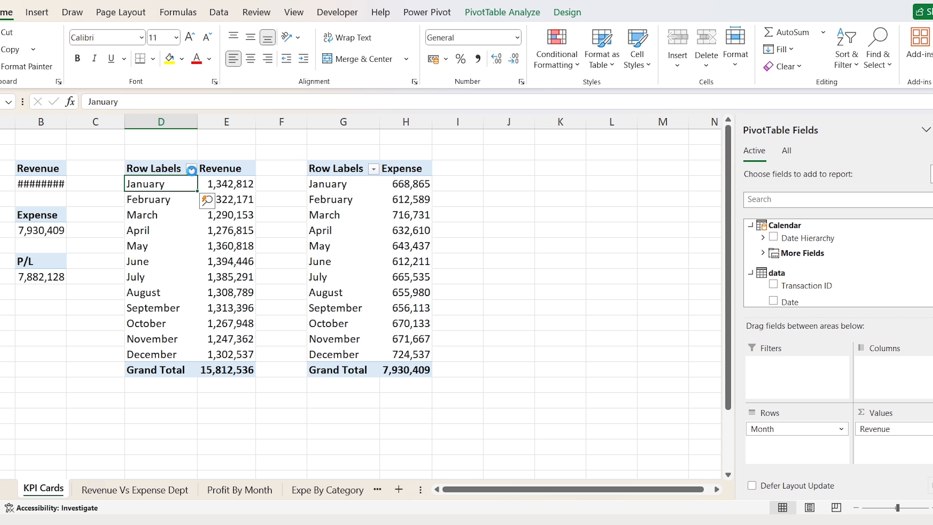
- Apply a Top 1 value filter to the Revenue pivot, leaving June 1,394,446
click(192, 170)
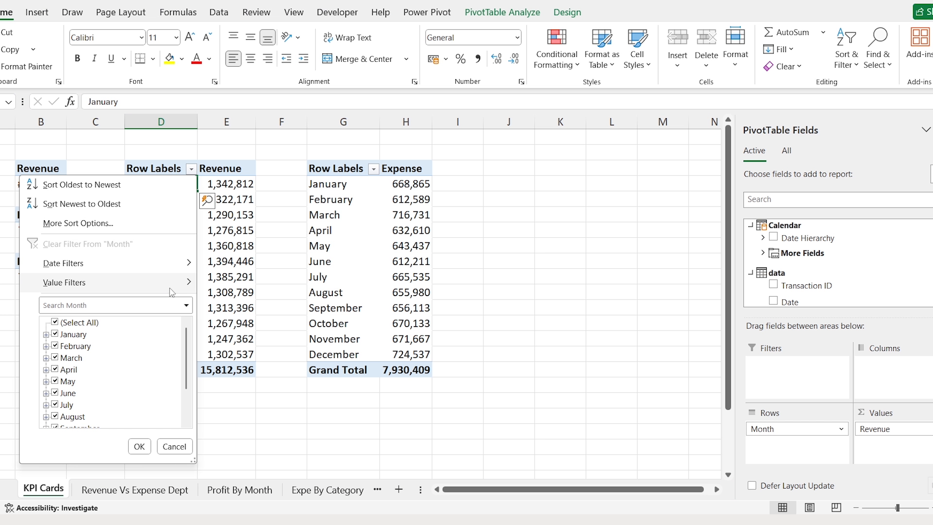
mouse_move(172, 290)
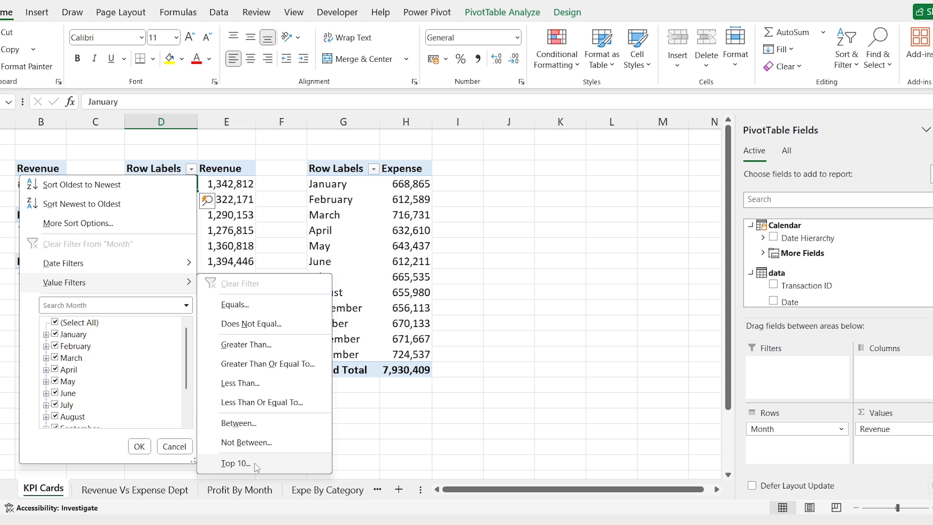
click(236, 463)
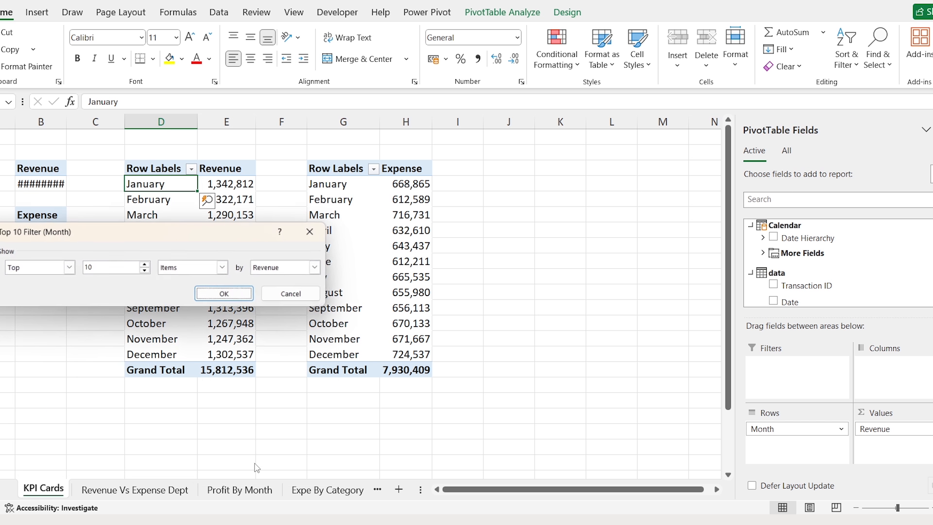
click(108, 269)
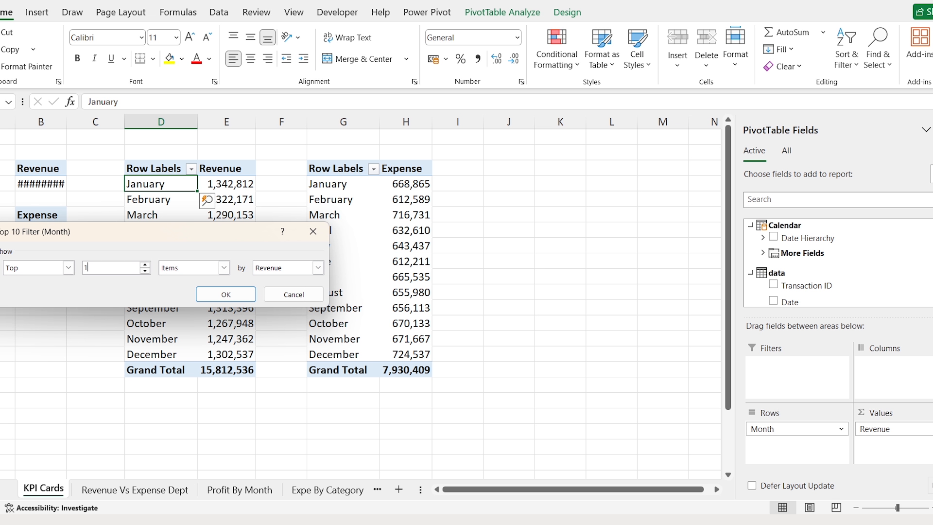
click(230, 295)
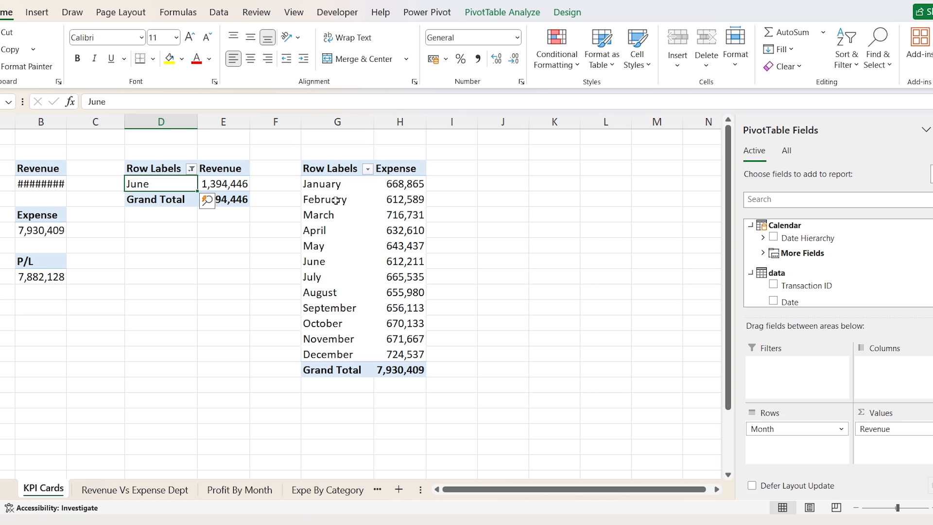
- Apply a Top 1 value filter to the Expense pivot, leaving December 724,537
click(345, 172)
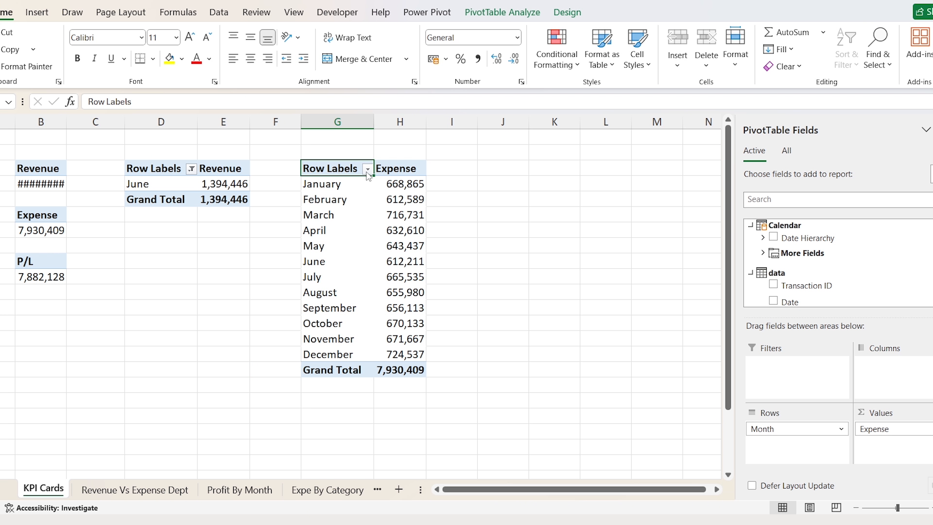
click(367, 169)
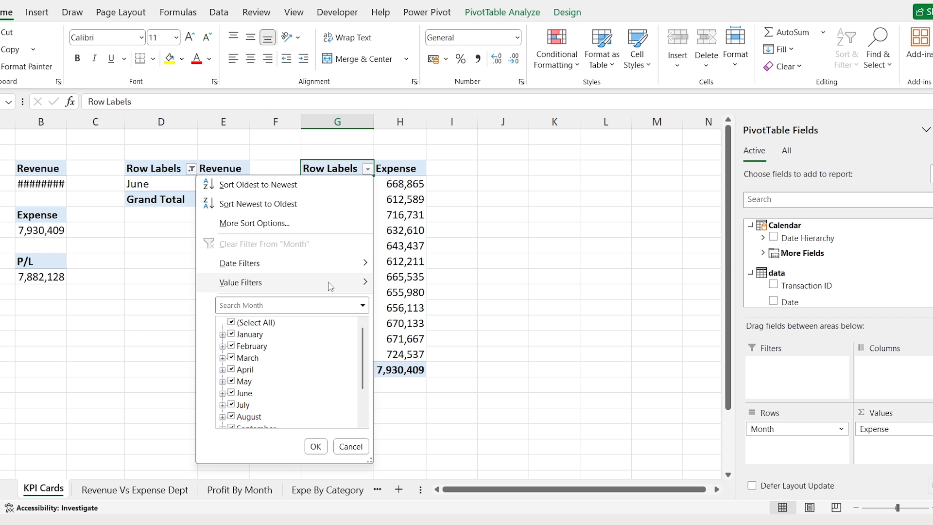
mouse_move(330, 287)
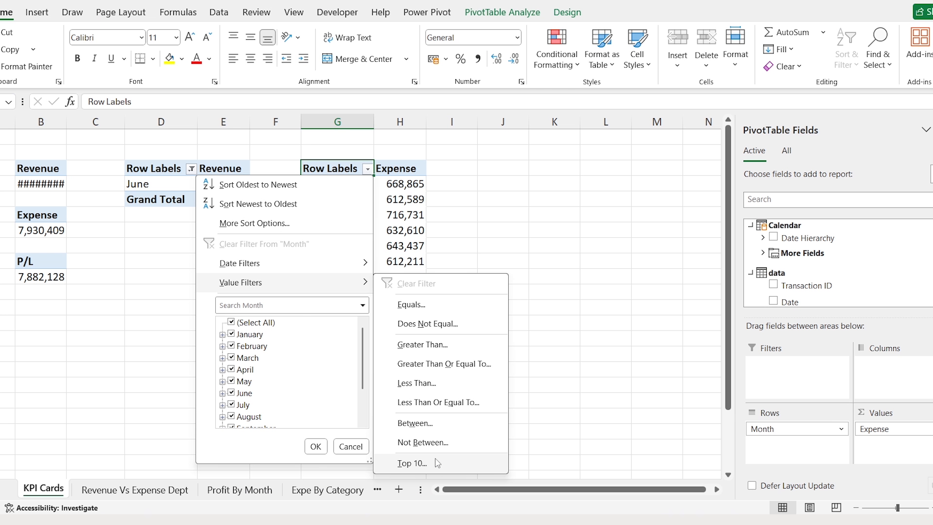
click(412, 463)
click(124, 266)
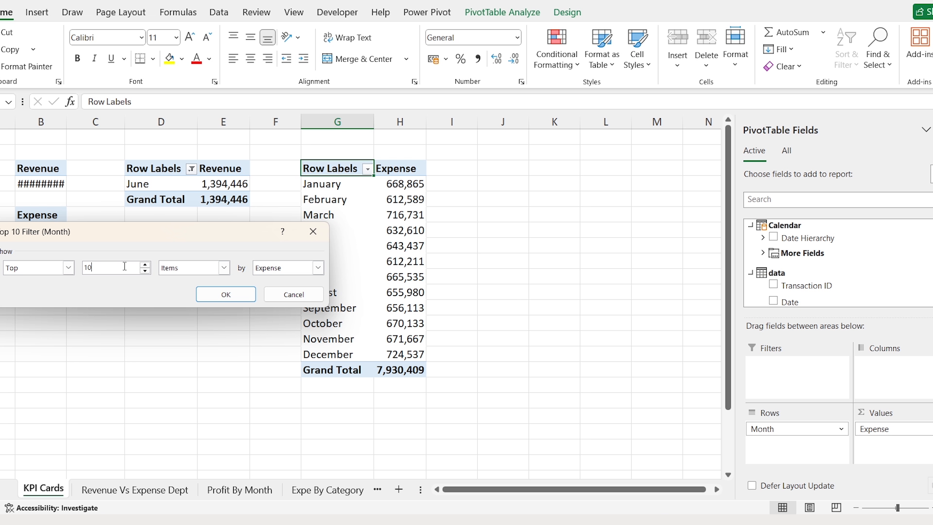
click(239, 302)
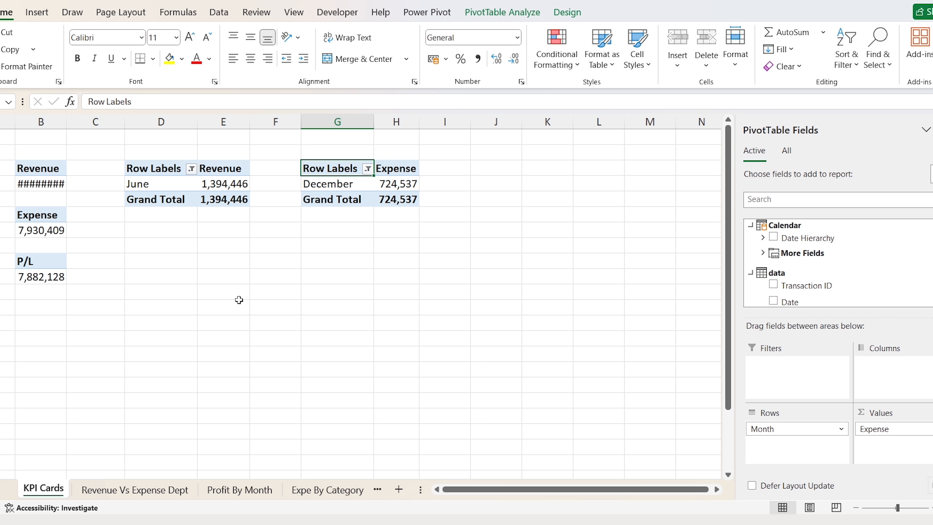
- Add a sheet named Dashboard at the front of the workbook and make row 1 very short
click(399, 490)
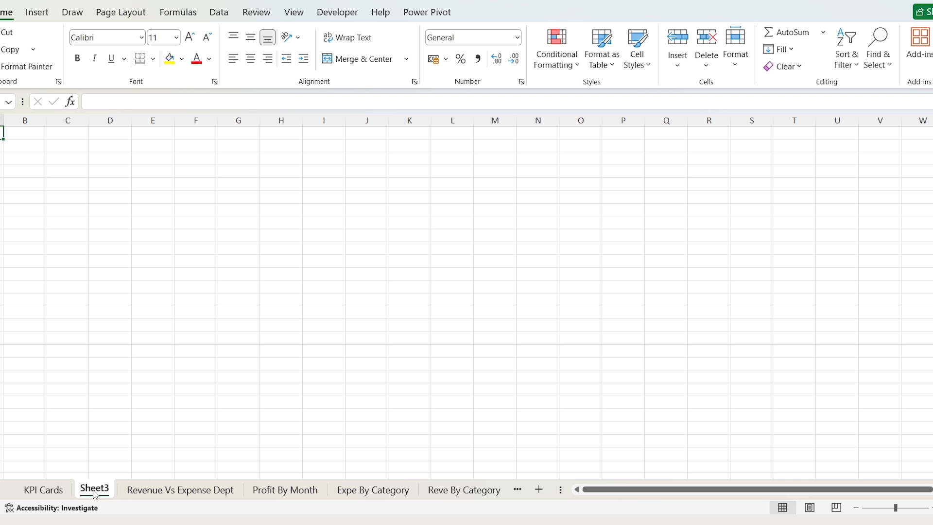
drag(95, 493, 17, 492)
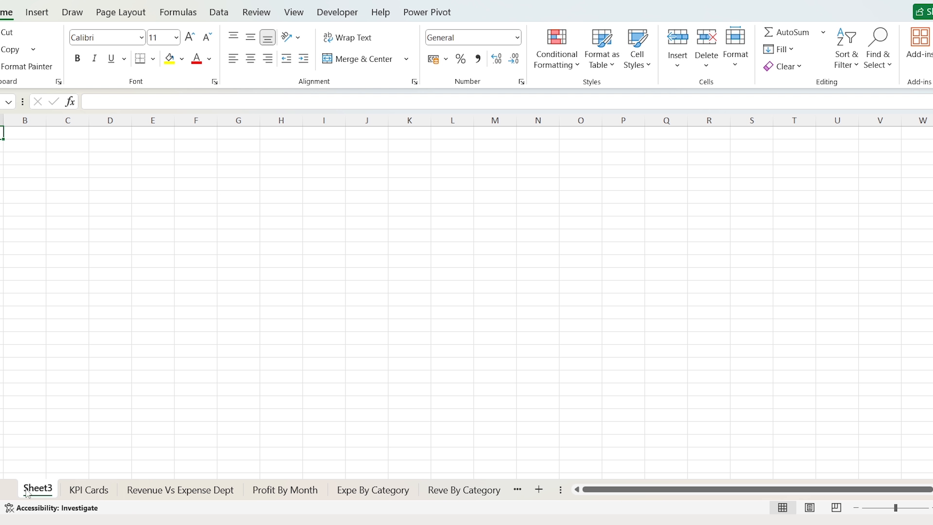
double_click(30, 489)
text(Dashboard)
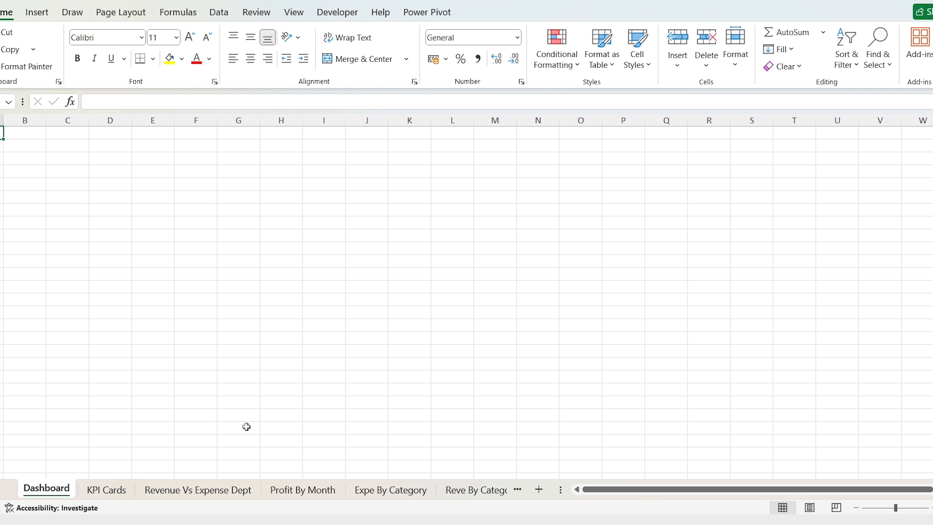
drag(10, 152, 855, 148)
key(shift+Right)
- Fill the block of cells from column C across to column V with light blue-grey
key(shift+Down)
key(shift+Down)
key(shift+Down)
key(shift+Down)
key(shift+Down)
key(shift+Down)
key(shift+Down)
key(shift+Down)
key(shift+Down)
key(shift+Down)
key(shift+Down)
key(shift+Down)
key(shift+Down)
key(shift+Down)
key(shift+Down)
key(shift+Down)
key(shift+Down)
key(shift+Down)
key(shift+Down)
key(shift+Down)
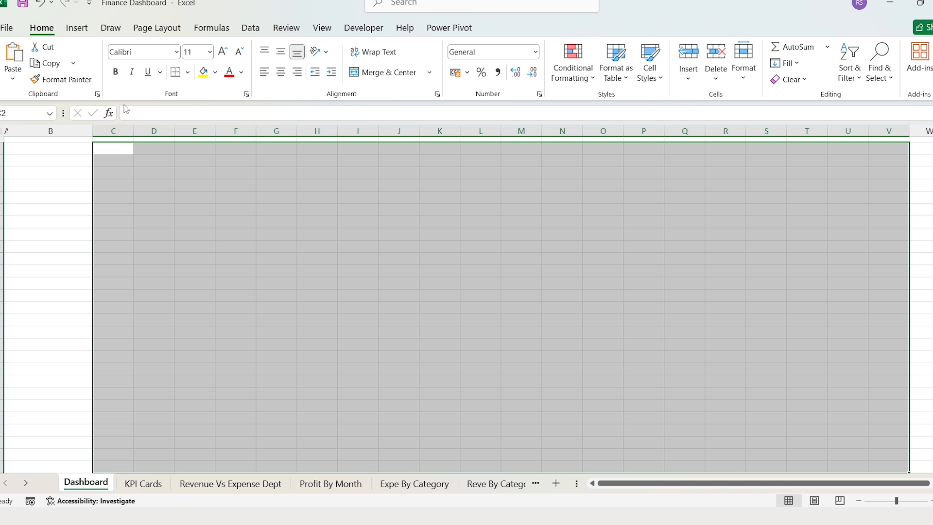
double_click(55, 31)
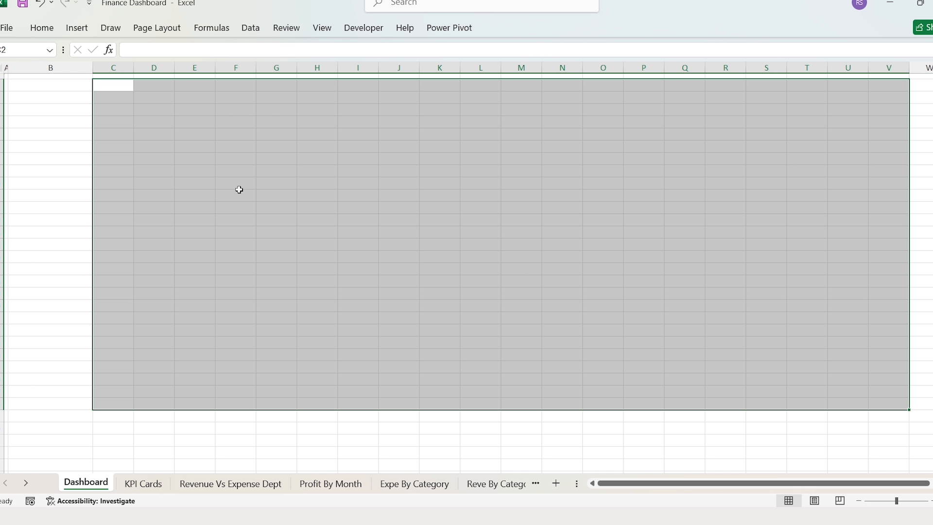
key(shift+Down)
key(shift+Down)
key(shift+Down)
key(shift+Down)
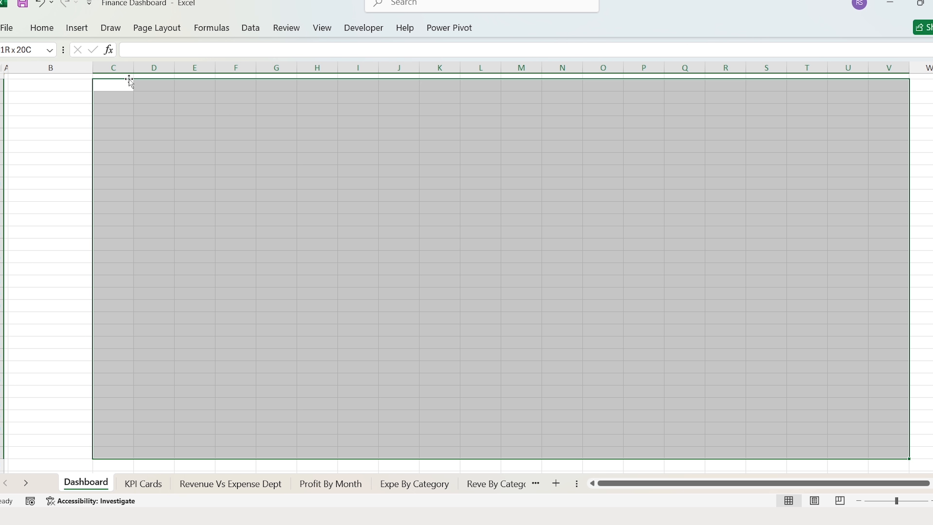
click(42, 28)
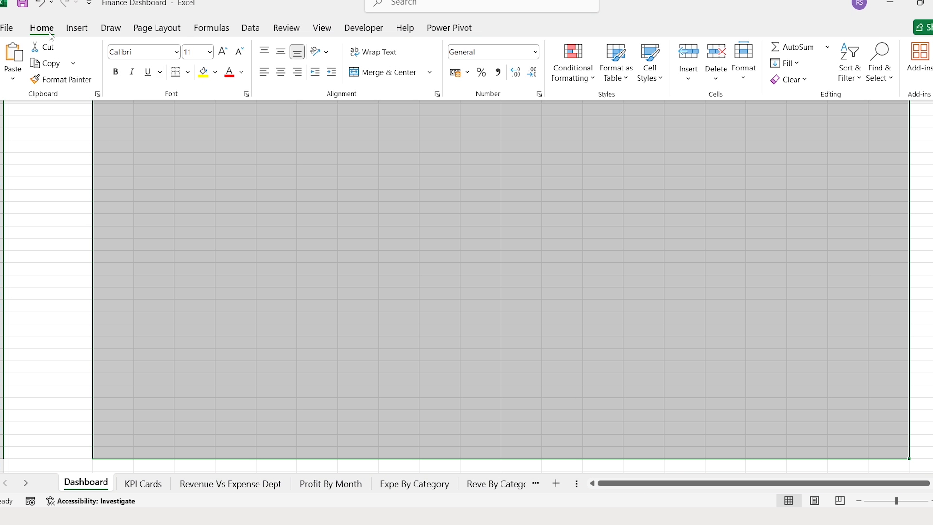
click(215, 73)
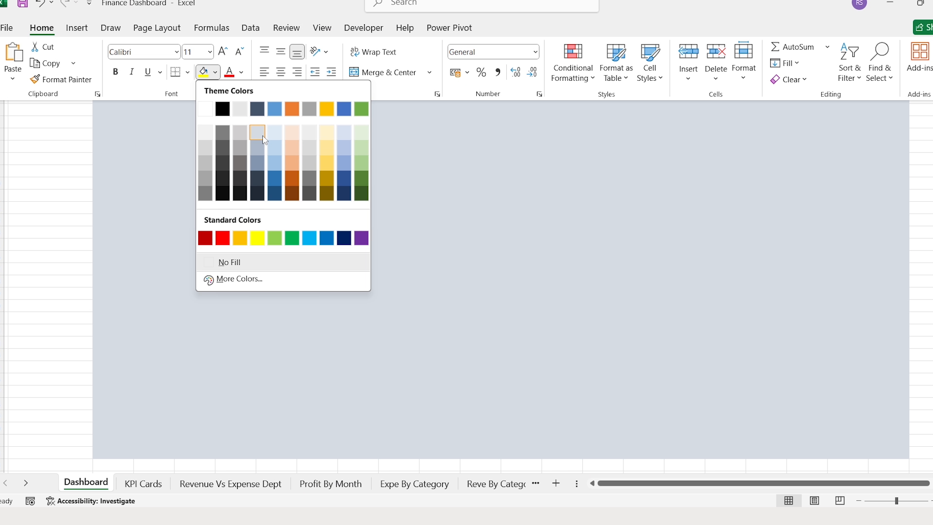
click(257, 132)
key(ctrl+Home)
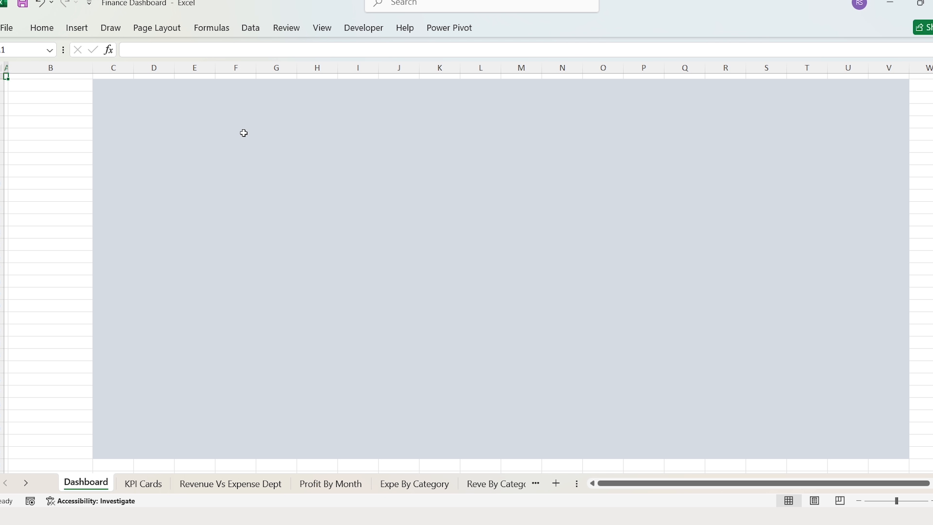
- Fill the column B cells with Blue Accent 1 and widen column B
key(Right)
key(shift+Down)
key(shift+Down)
key(shift+Down)
key(shift+Down)
key(shift+Down)
key(shift+Down)
key(shift+Down)
key(shift+Down)
key(shift+Down)
key(shift+Down)
key(shift+Down)
key(shift+Down)
key(shift+Down)
key(shift+Down)
key(shift+Down)
key(shift+Down)
key(shift+Down)
key(shift+Down)
key(shift+Down)
key(shift+Down)
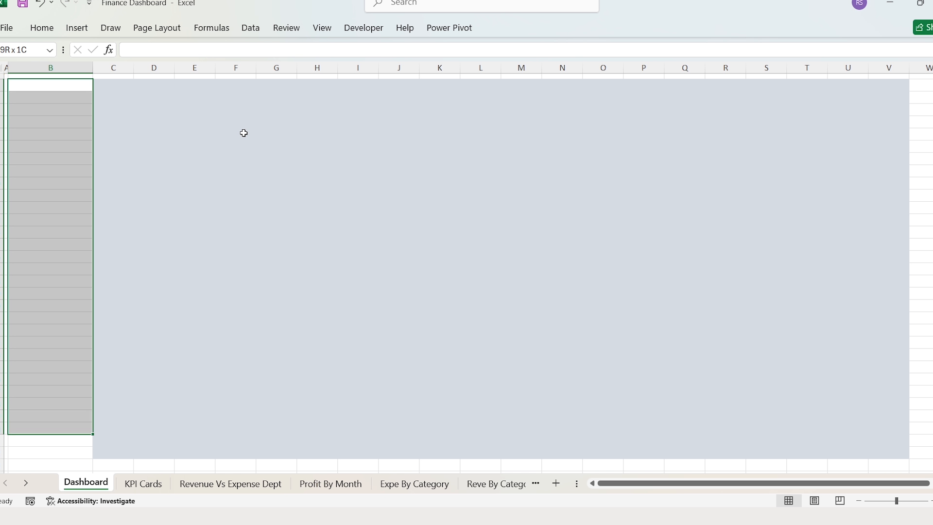
key(shift+Down)
key(shift+Down)
click(42, 27)
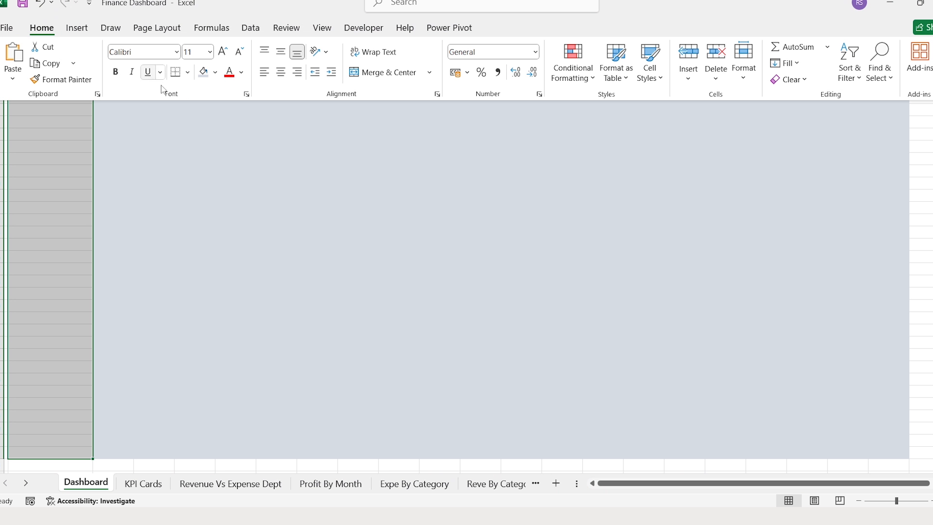
click(215, 73)
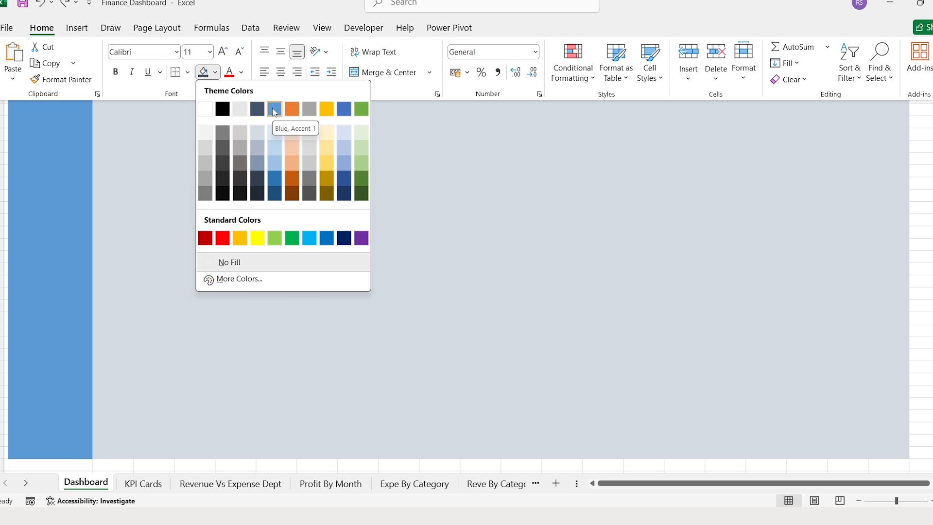
click(272, 109)
click(194, 146)
drag(93, 65, 131, 64)
click(77, 28)
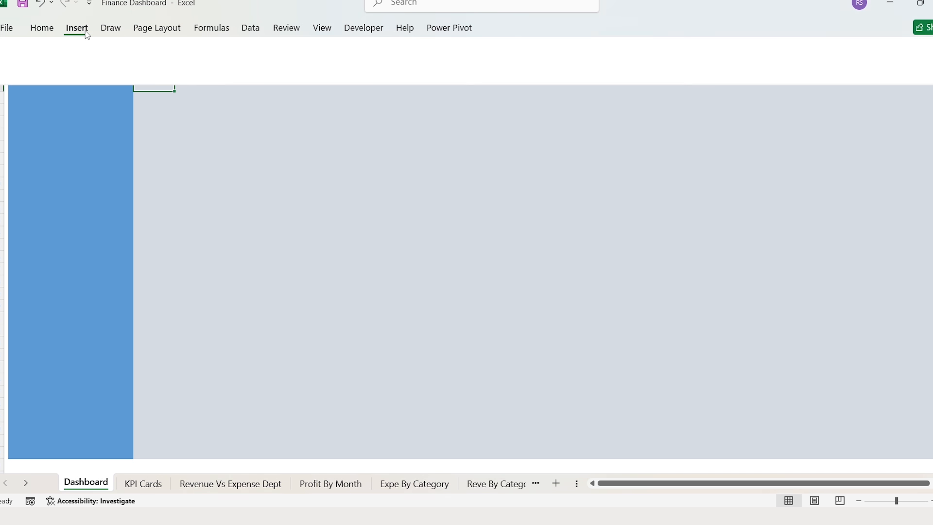
- Draw a small blue rectangle on the grey background near cell C4
click(172, 78)
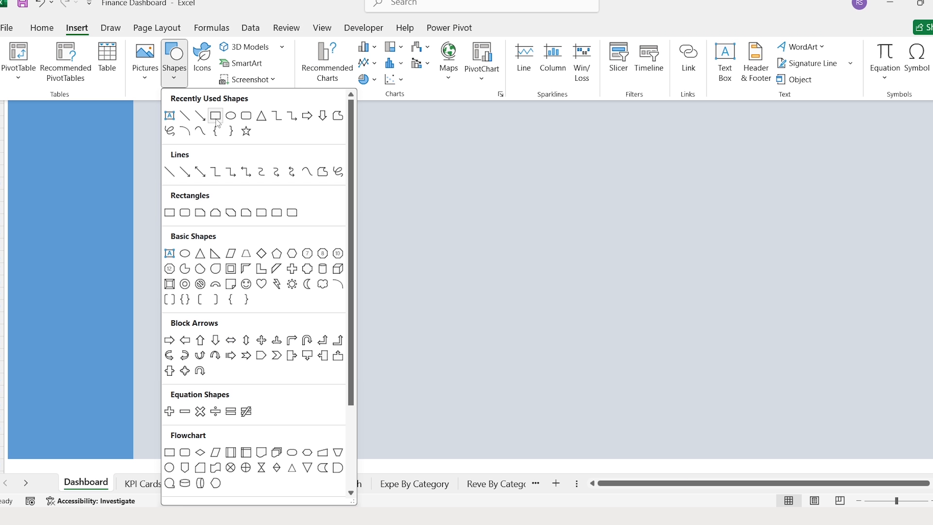
click(216, 117)
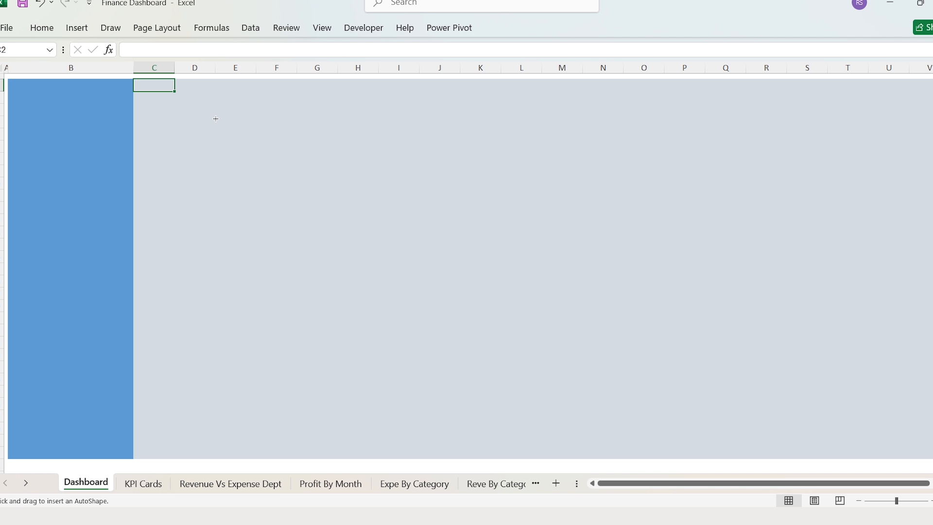
drag(161, 131, 223, 193)
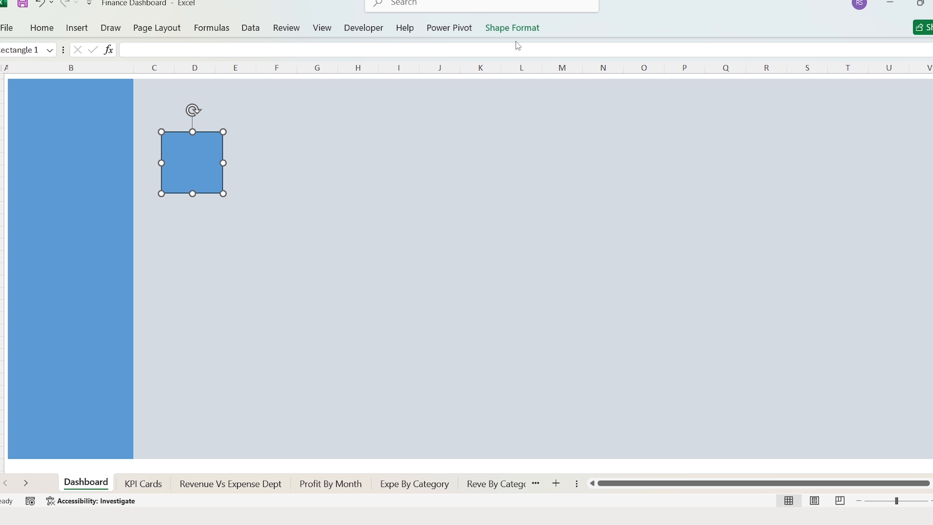
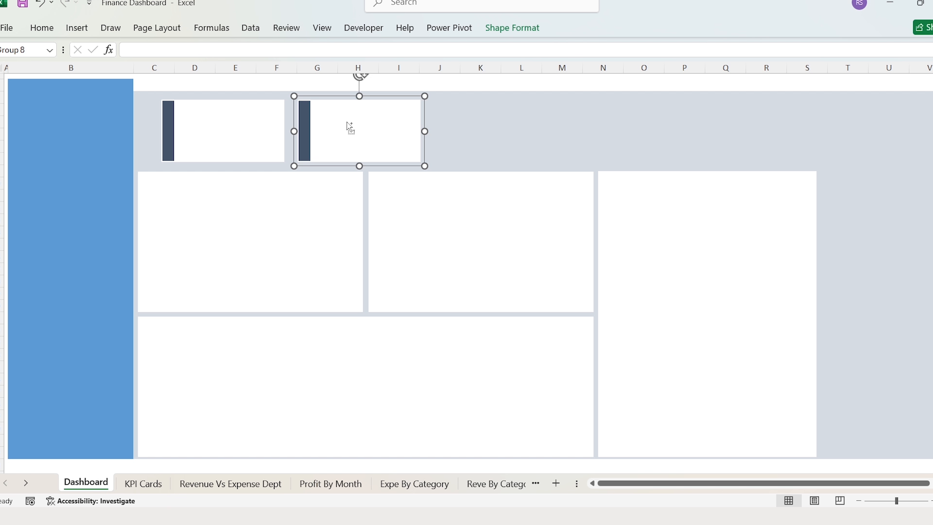
- Duplicate the KPI card to make five and shift the cards left into an evenly spaced row
key(ctrl+d)
key(ctrl+d)
key(ctrl+d)
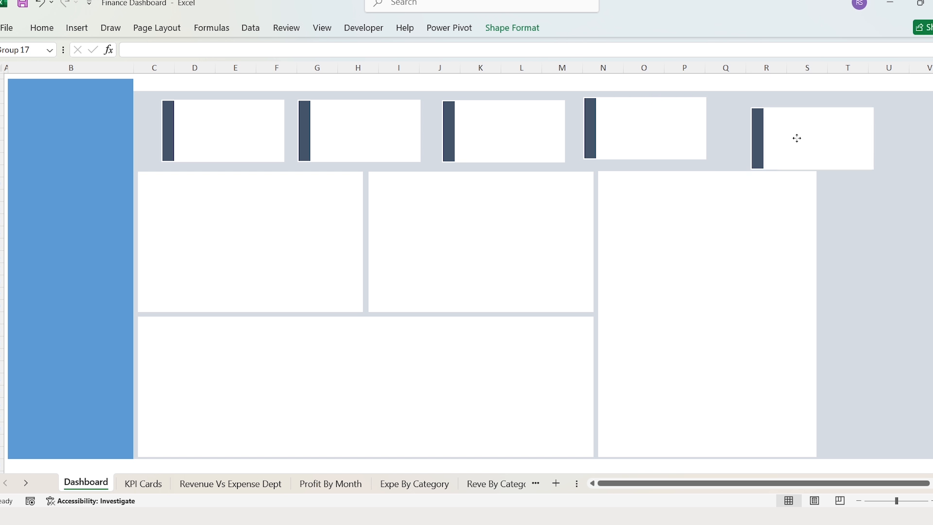
drag(252, 122, 233, 122)
drag(322, 126, 297, 131)
drag(449, 127, 417, 129)
drag(632, 123, 604, 125)
drag(747, 127, 724, 127)
- Select all five KPI cards and align them along their tops
click(216, 126)
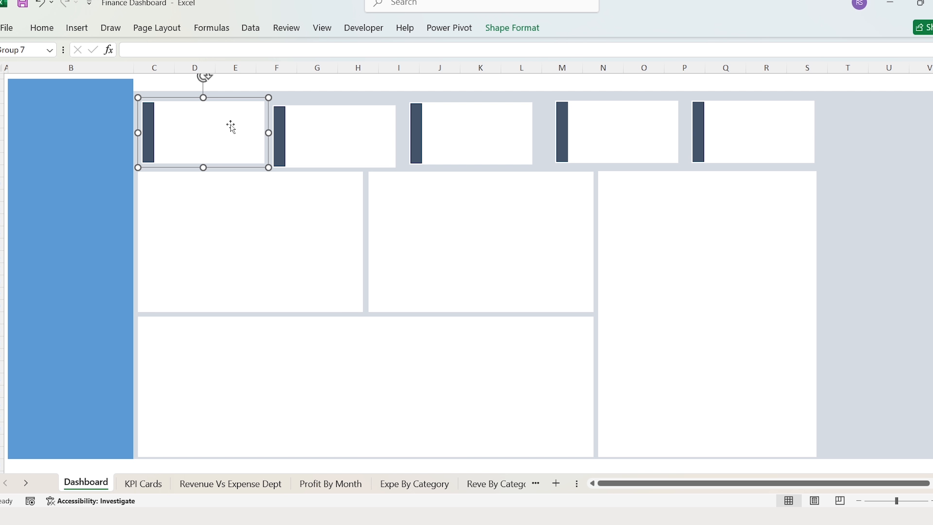
ctrl+click(308, 130)
ctrl+click(437, 135)
ctrl+click(616, 130)
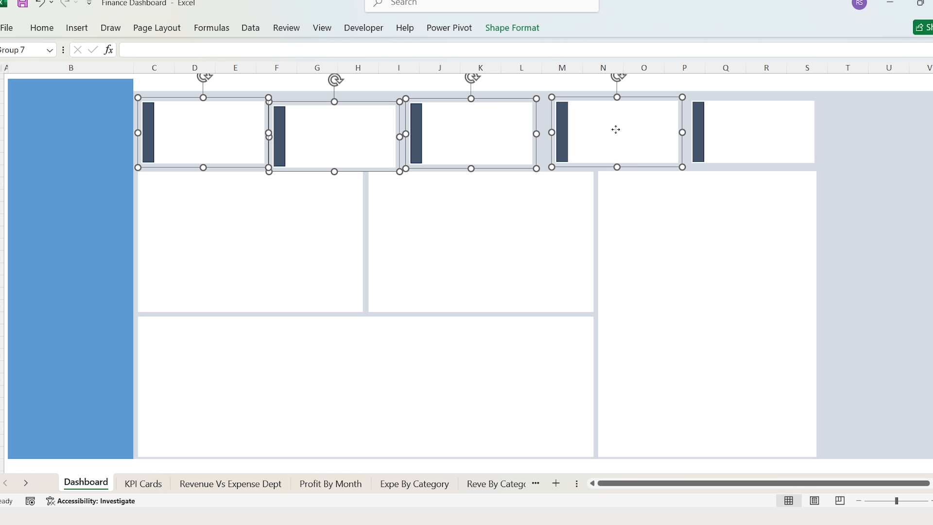
ctrl+click(723, 133)
click(513, 28)
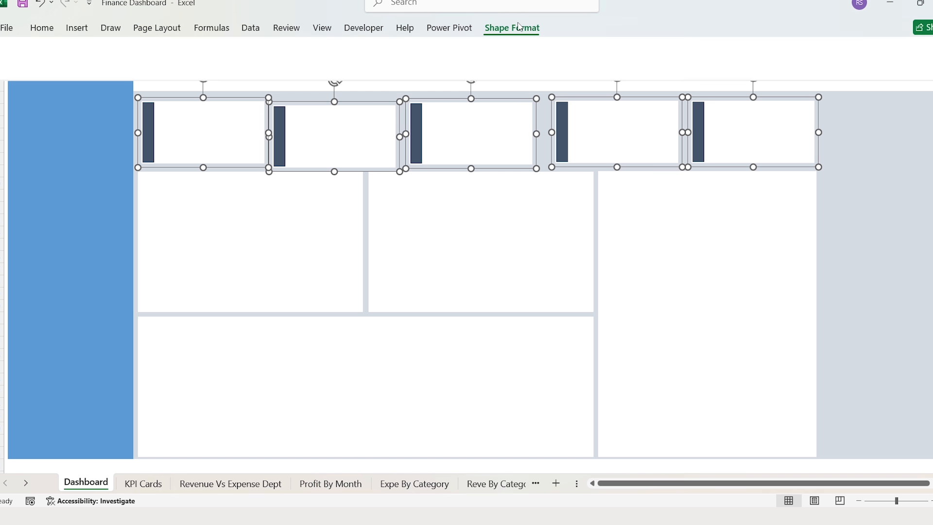
click(751, 47)
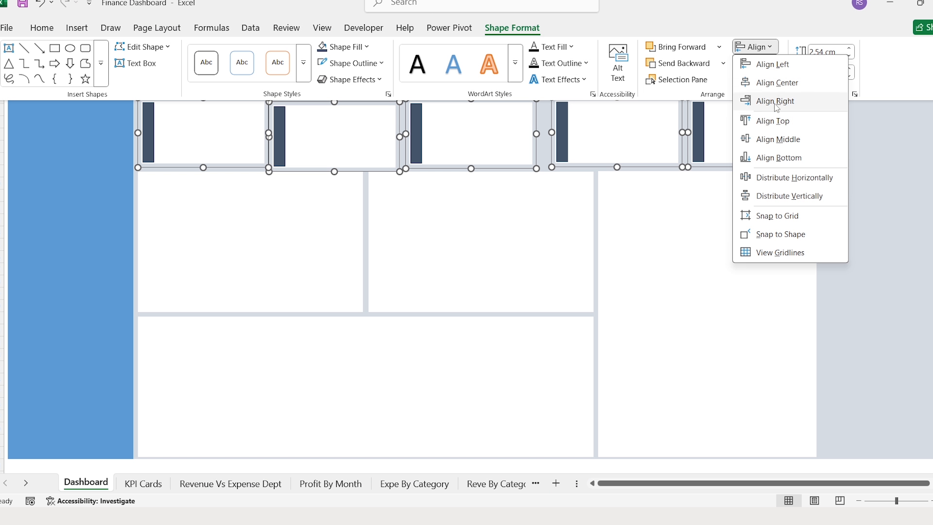
click(807, 127)
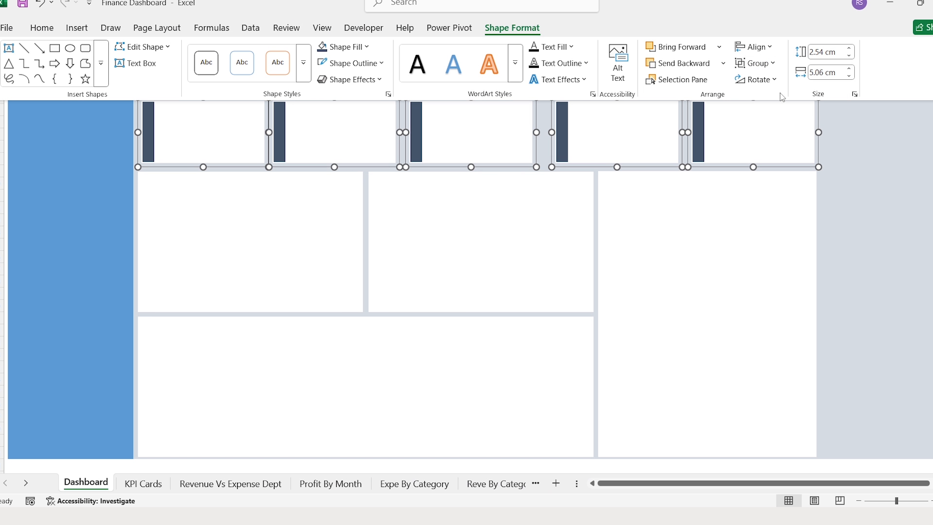
- Distribute the five cards horizontally so they are evenly spaced
click(776, 47)
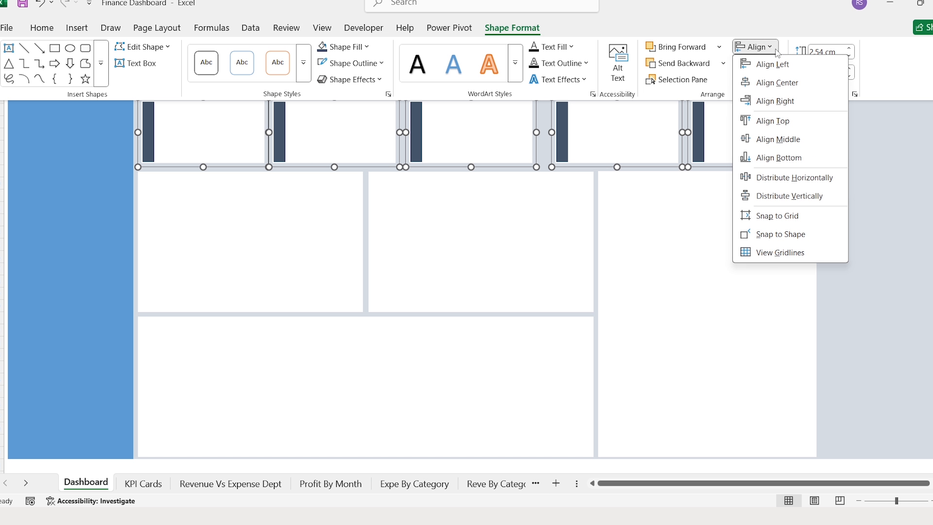
click(798, 180)
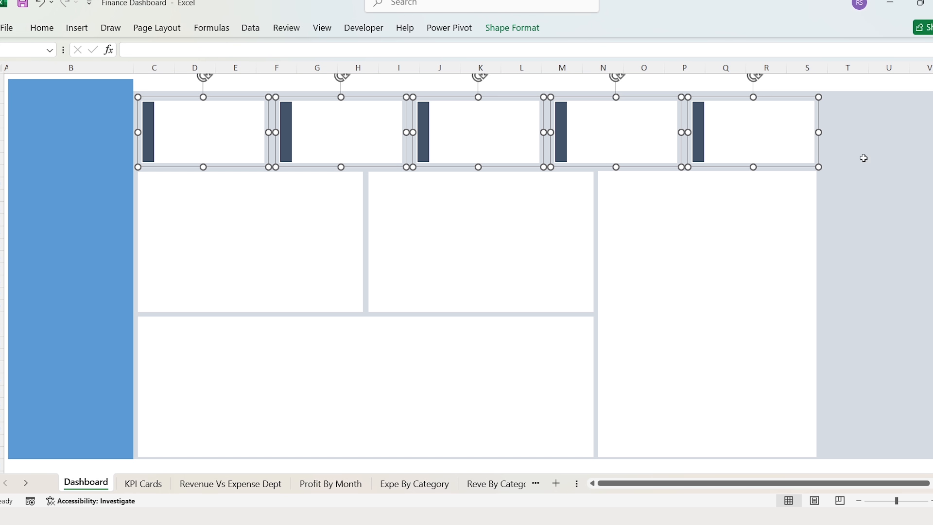
click(397, 89)
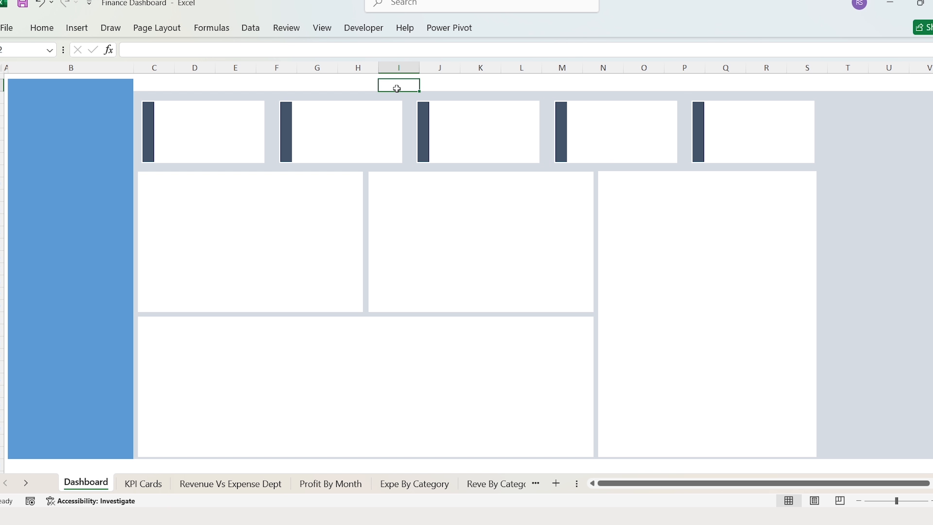
- Colour the second KPI card's accent bar light blue
double_click(290, 129)
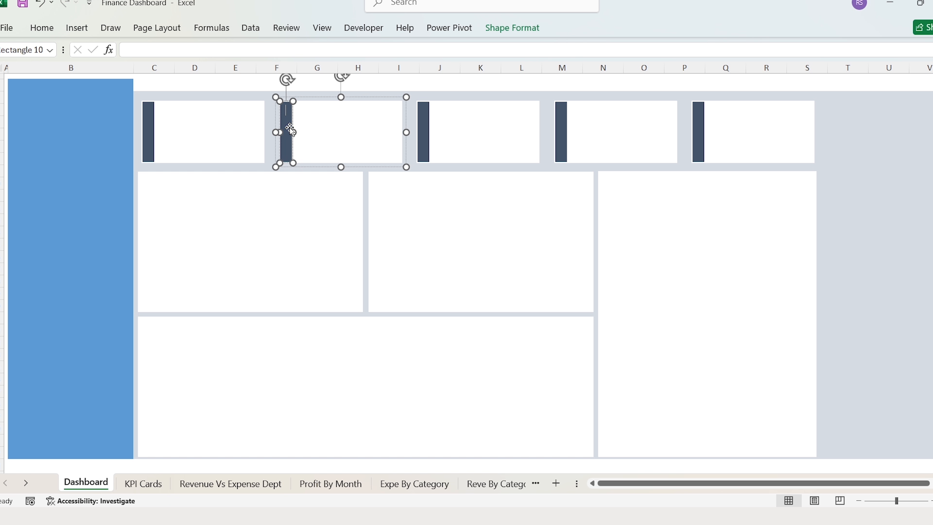
click(512, 28)
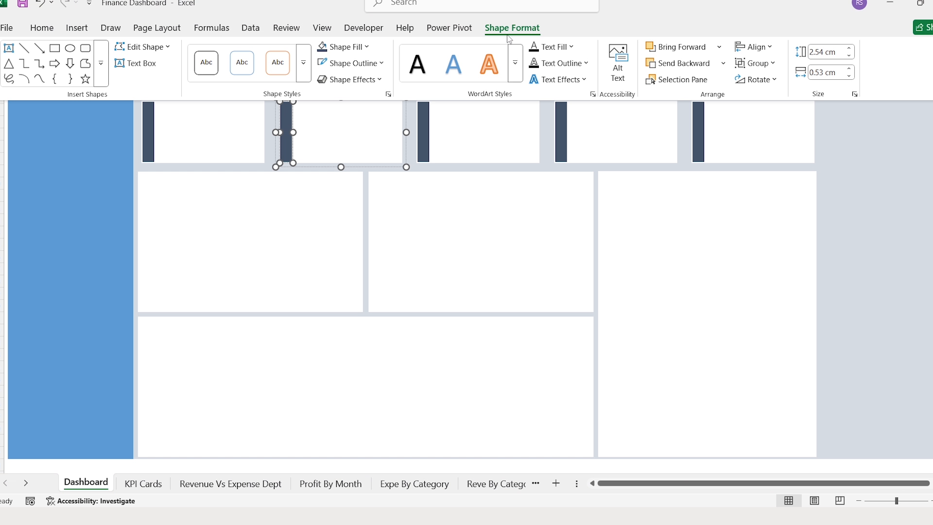
click(371, 45)
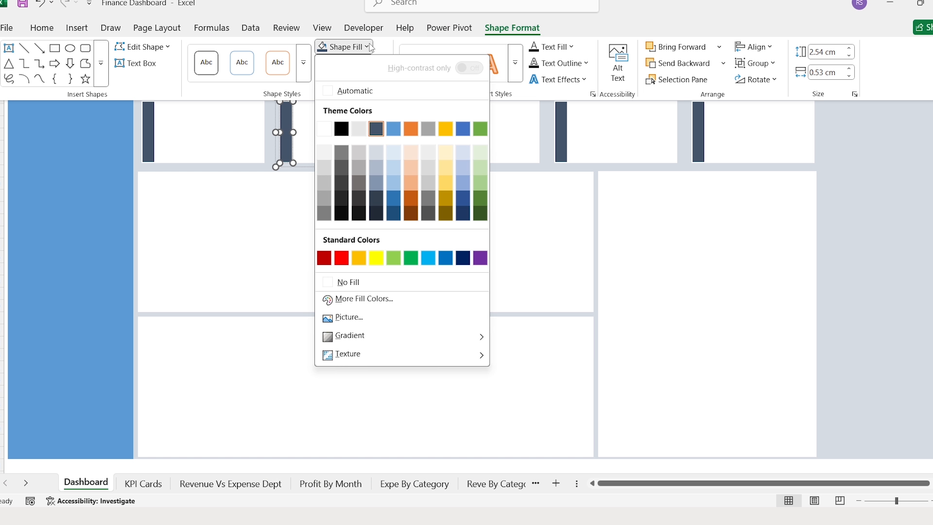
click(398, 128)
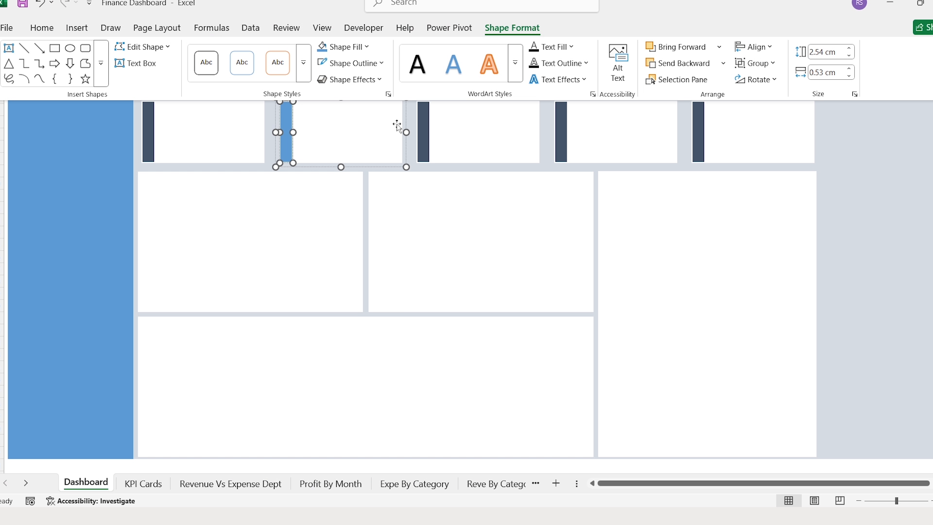
click(426, 133)
- Colour the third KPI card's accent bar orange
click(424, 131)
click(425, 131)
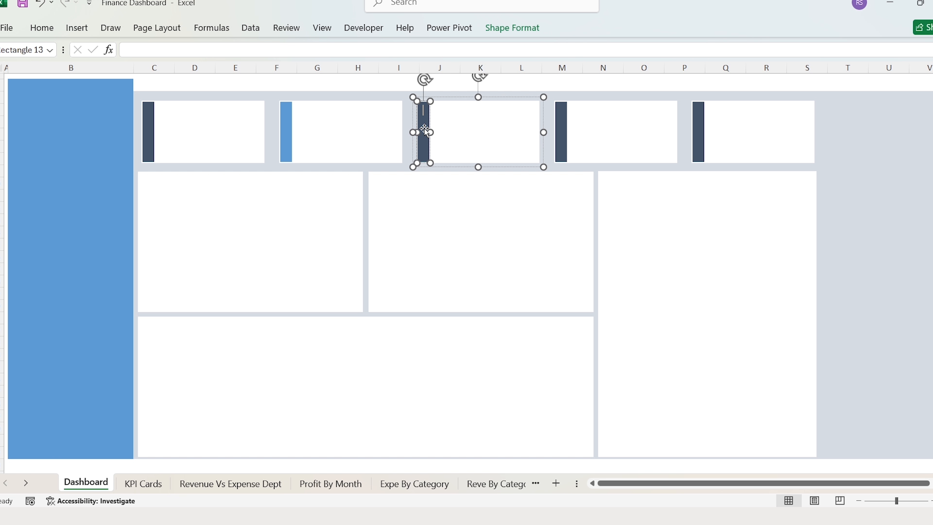
click(524, 34)
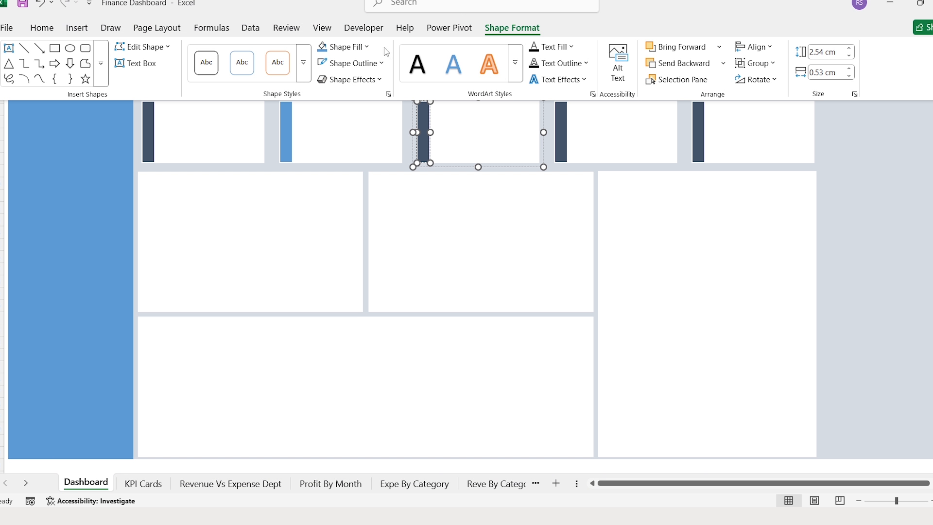
click(371, 45)
click(411, 128)
- Colour the fourth KPI card's accent bar grey
click(560, 134)
click(561, 132)
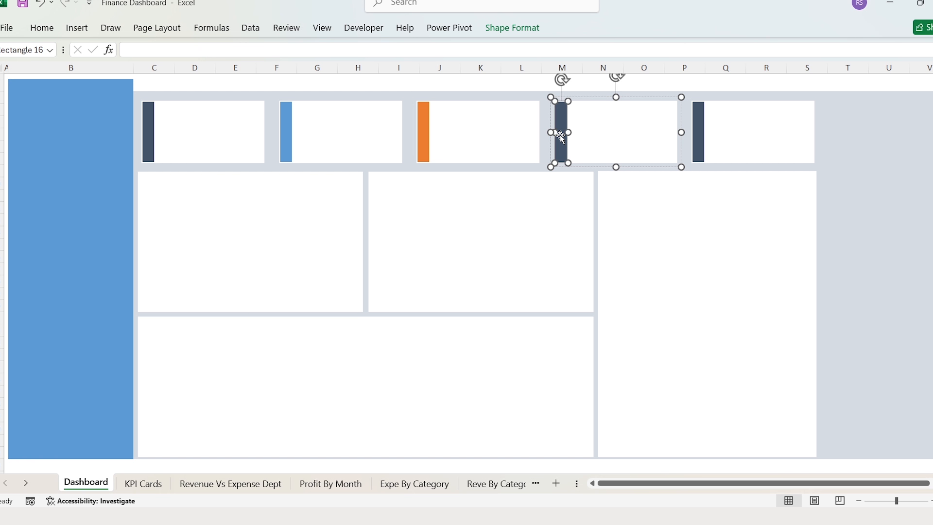
click(514, 34)
click(372, 44)
click(430, 132)
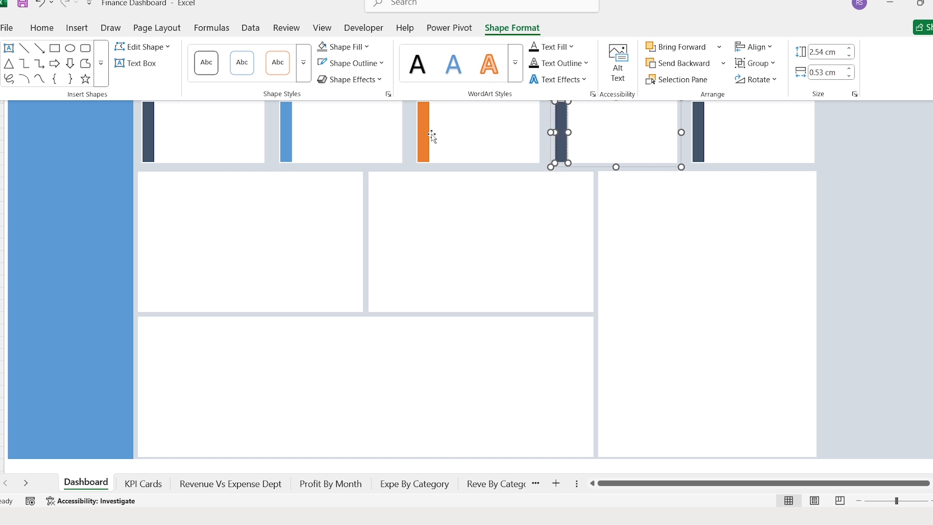
- Colour the fifth KPI card's accent bar green
click(699, 136)
click(513, 30)
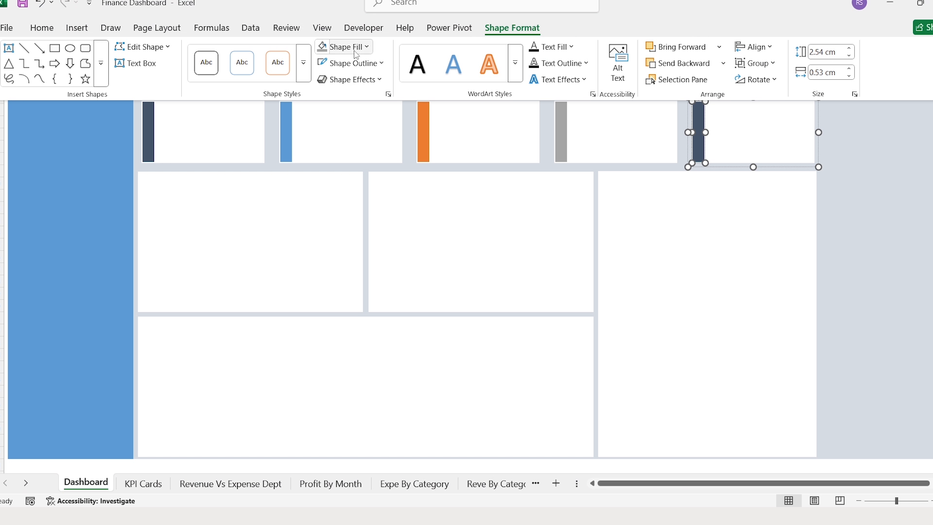
click(344, 47)
click(480, 129)
- Copy the Revenue VS Expense By Department chart into the Dashboard's right-hand panel
click(829, 196)
key(ctrl+Page_Down)
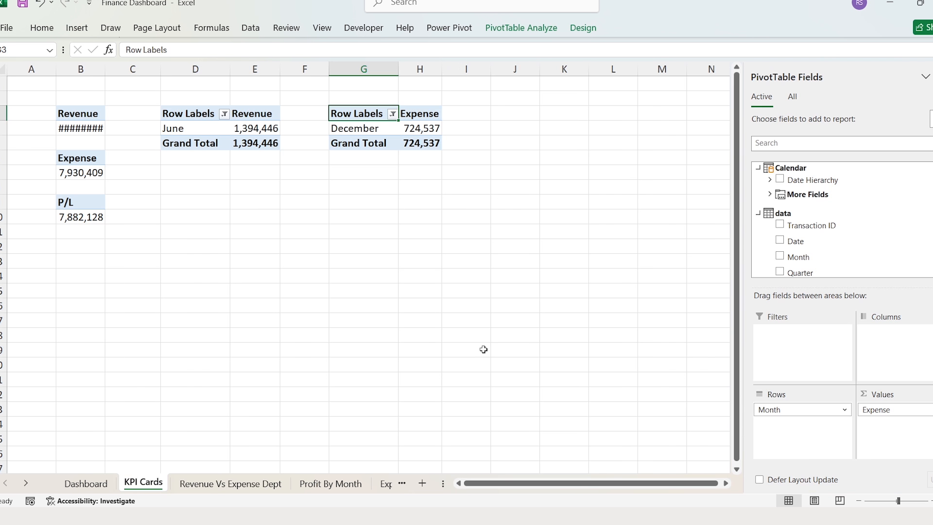
key(ctrl+Page_Down)
click(269, 93)
key(ctrl+c)
key(ctrl+Page_Up)
key(ctrl+Page_Up)
key(ctrl+v)
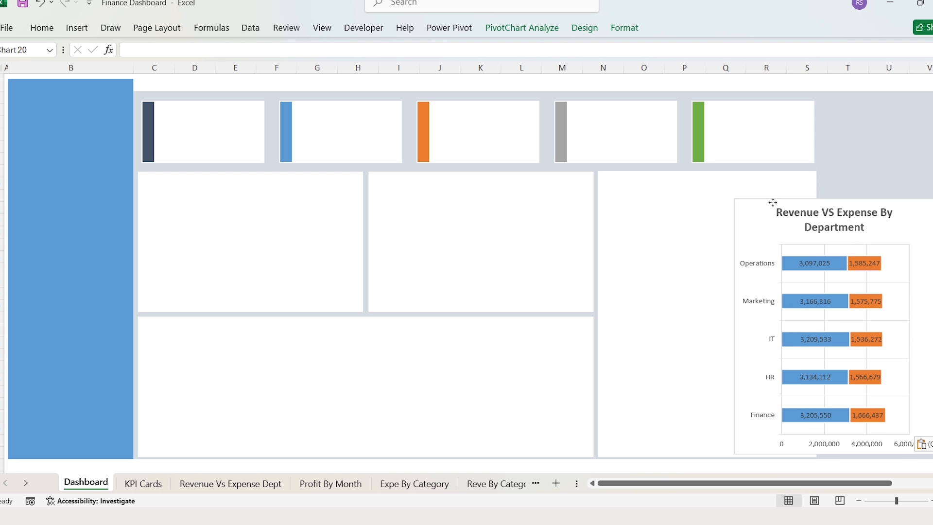
drag(772, 202, 653, 178)
- Copy the Profit By Months chart into the lower-left panel and resize it to fit
key(ctrl+Page_Down)
key(ctrl+Page_Down)
key(ctrl+Page_Down)
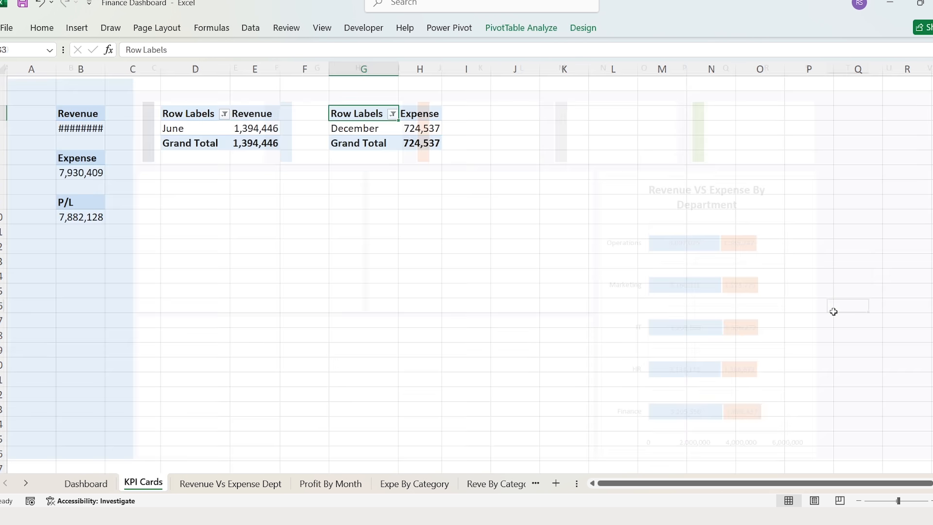
click(324, 160)
key(ctrl+c)
key(ctrl+Page_Up)
key(ctrl+Page_Up)
key(ctrl+Page_Up)
key(ctrl+v)
drag(304, 327, 177, 327)
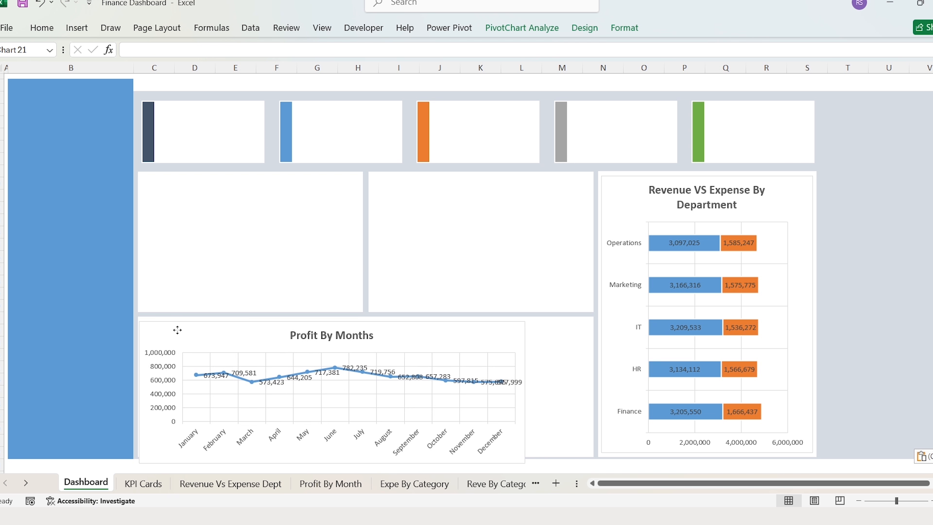
drag(527, 390, 591, 387)
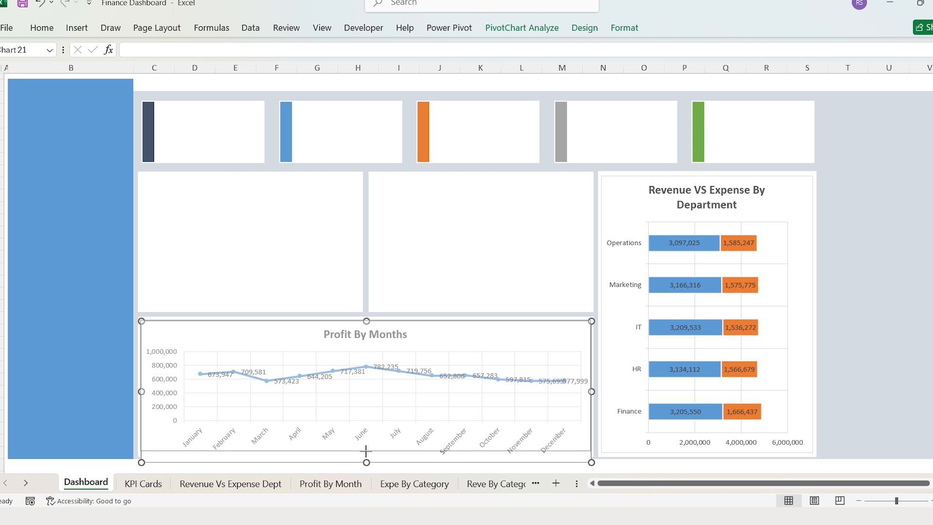
drag(366, 461, 367, 454)
click(821, 244)
- Copy the Expense By Category donut into the upper-left panel and shorten it to fit
key(ctrl+Page_Down)
key(ctrl+Page_Down)
key(ctrl+Page_Down)
key(ctrl+Page_Down)
click(277, 111)
key(ctrl+c)
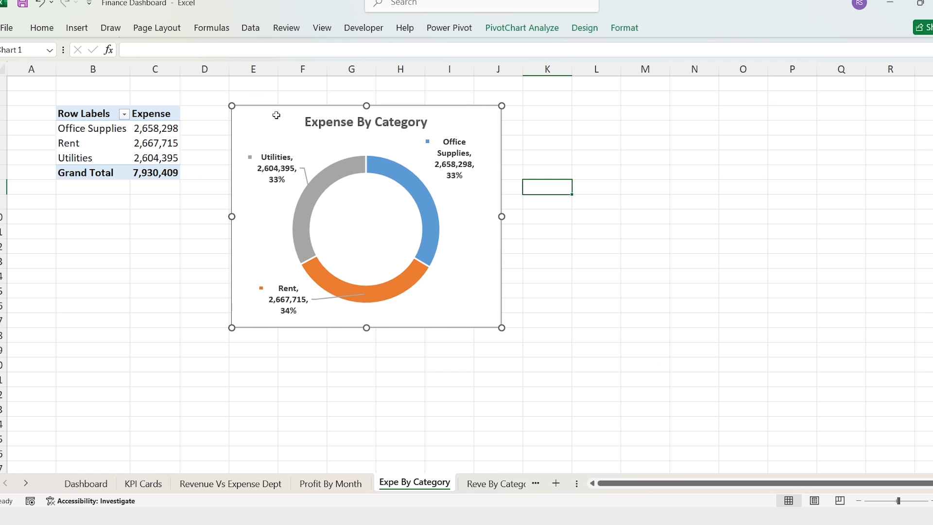
key(ctrl+Page_Up)
key(ctrl+Page_Up)
key(ctrl+Page_Up)
key(ctrl+Page_Up)
key(ctrl+v)
drag(336, 233, 193, 188)
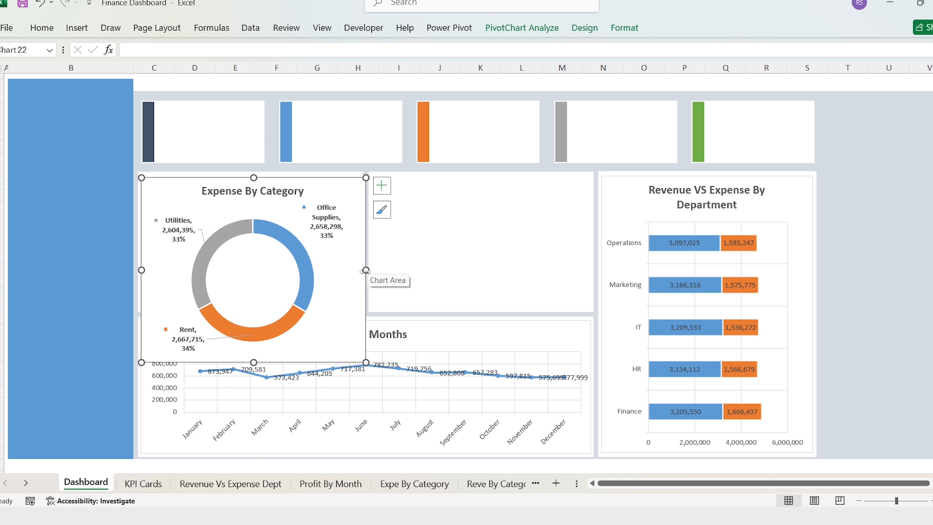
drag(264, 362, 264, 313)
- Copy the Revenue By Category donut into the middle panel and resize it to fit
key(ctrl+Page_Down)
key(ctrl+Page_Down)
key(ctrl+Page_Down)
key(ctrl+Page_Down)
key(ctrl+Page_Down)
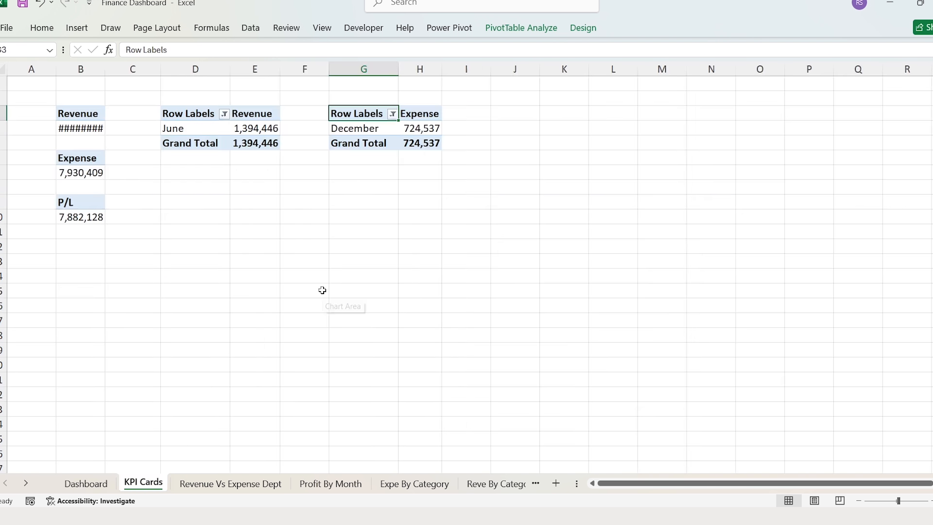
click(279, 128)
key(ctrl+c)
key(ctrl+Page_Up)
key(ctrl+Page_Up)
key(ctrl+Page_Up)
key(ctrl+Page_Up)
key(ctrl+Page_Up)
key(ctrl+v)
drag(821, 207, 409, 186)
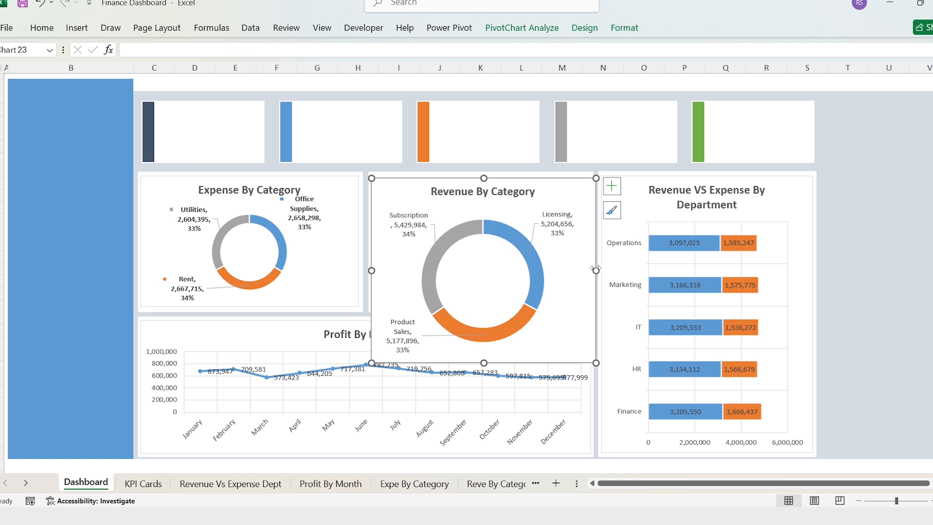
drag(595, 270, 590, 270)
drag(484, 366, 475, 306)
- Set the Expense By Category chart height to 5.40 cm
click(343, 192)
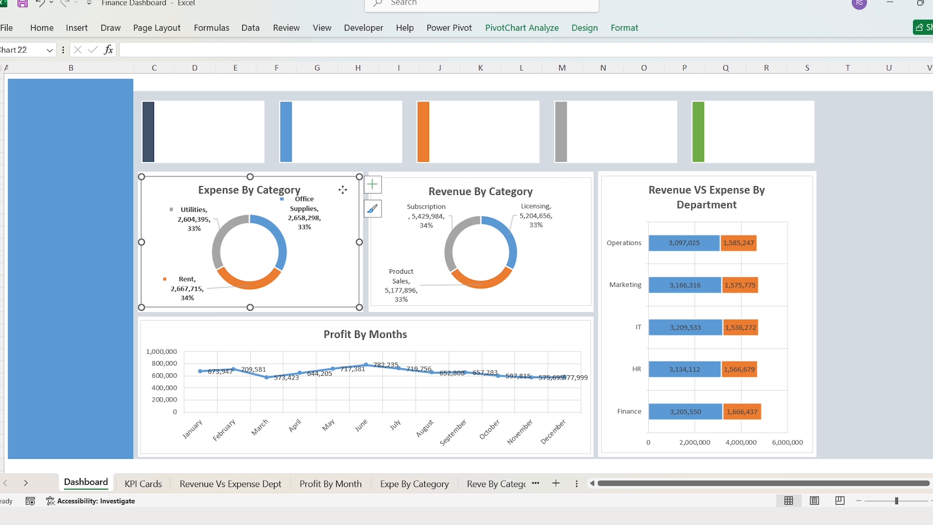
click(615, 30)
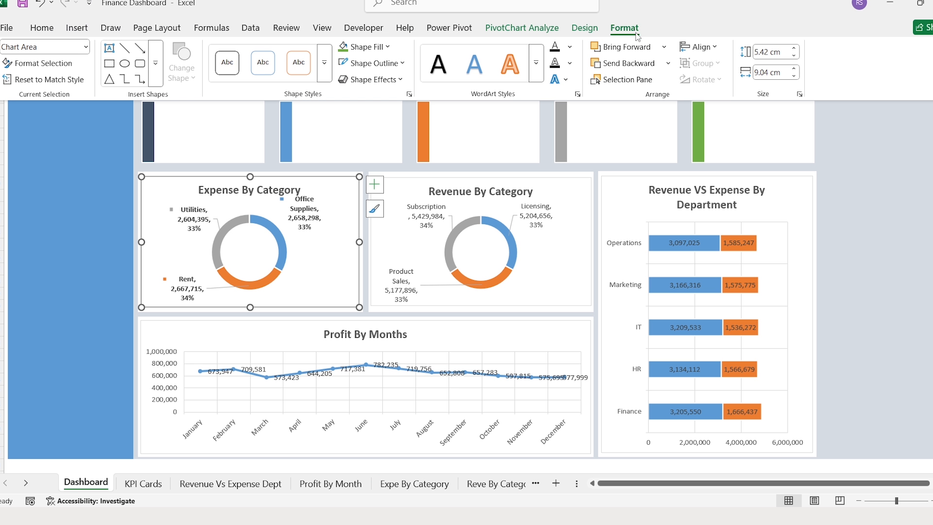
click(785, 54)
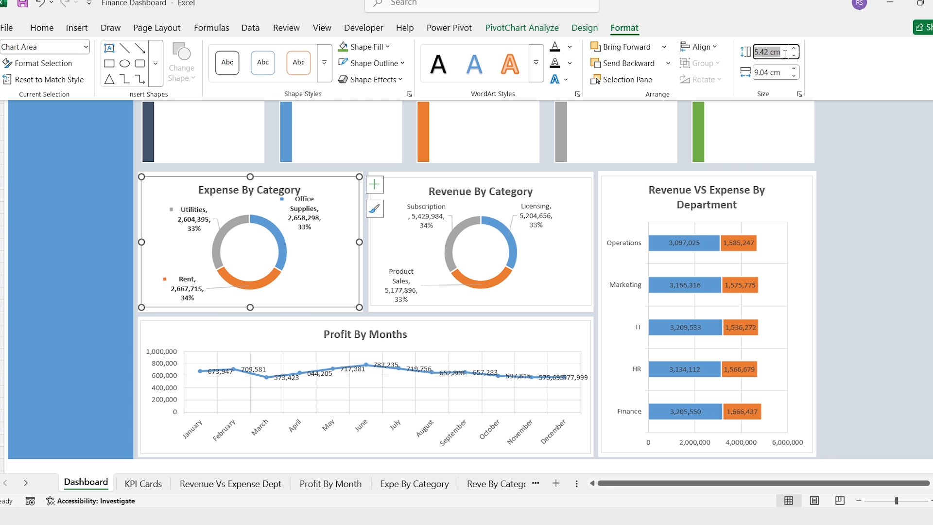
text(5.40)
key(Return)
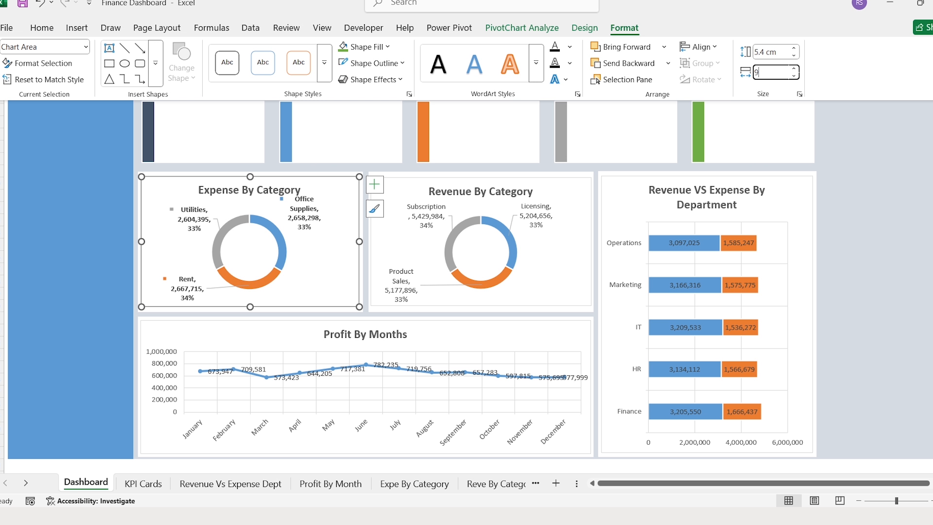
- Size the Revenue By Category chart to 5.40 cm high by 9 cm wide
click(408, 184)
click(629, 33)
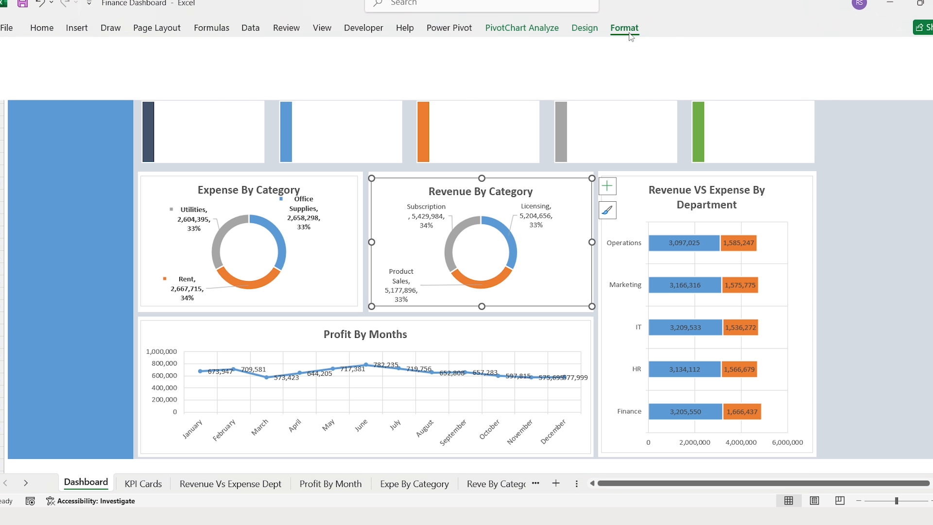
click(780, 54)
text(5)
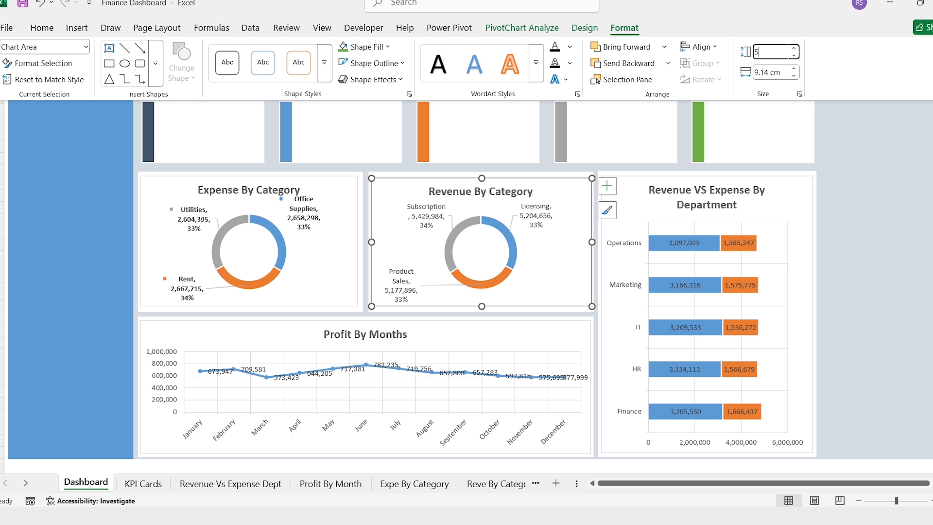
text(.40)
key(Tab)
text(9)
key(Tab)
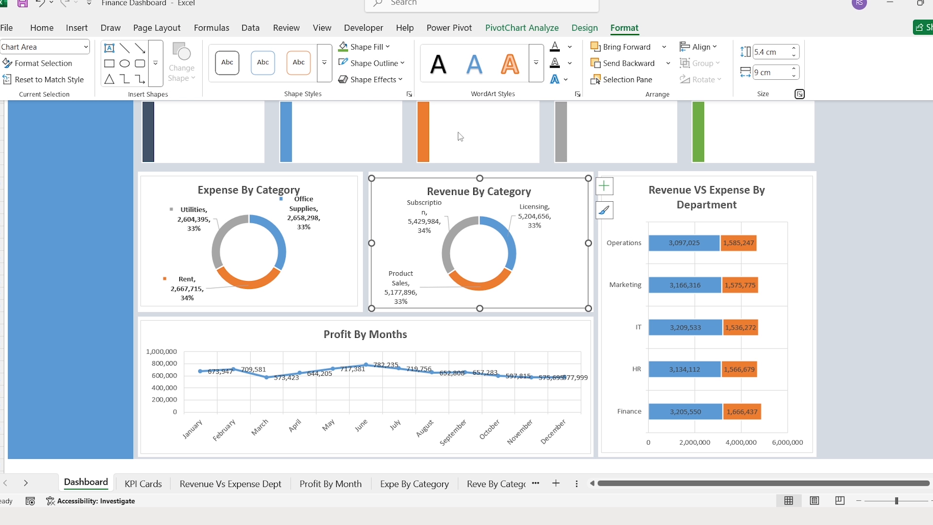
- Select both doughnut charts and align their tops
click(338, 184)
click(338, 184)
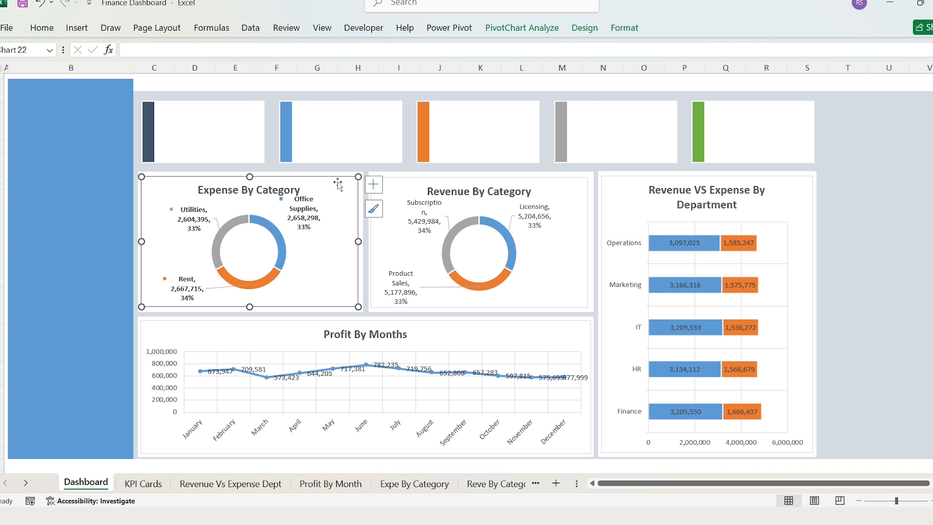
ctrl+click(415, 182)
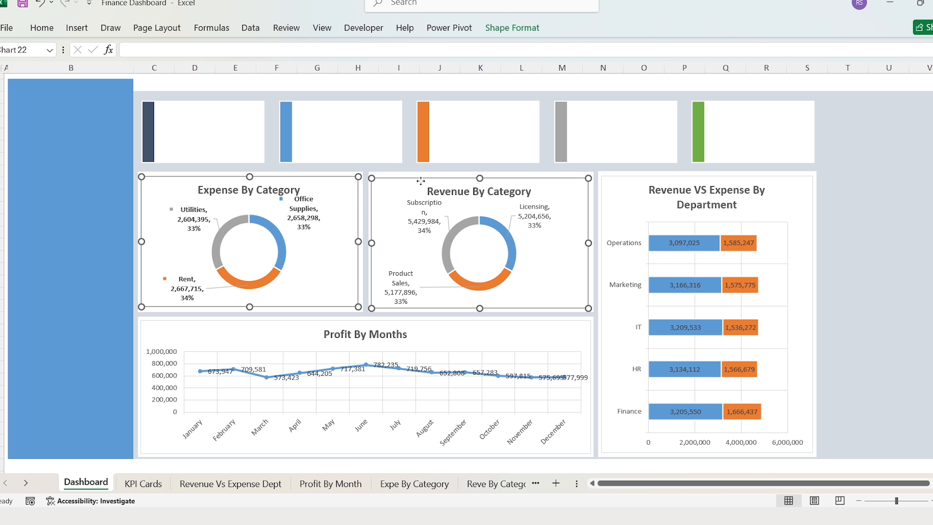
click(518, 36)
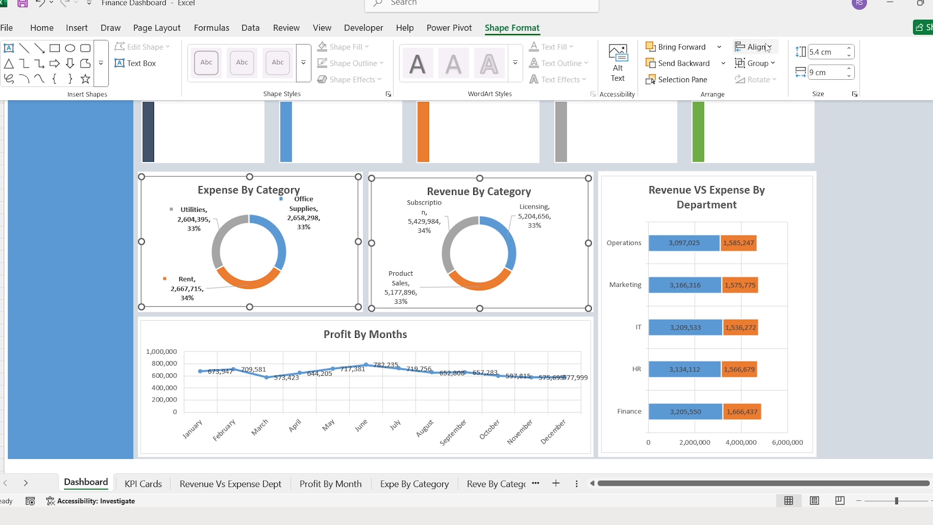
click(773, 46)
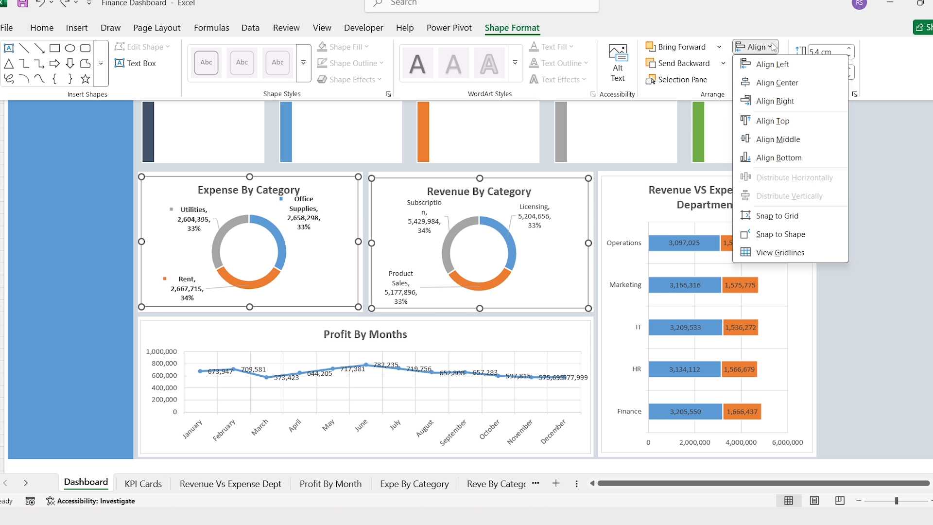
click(782, 124)
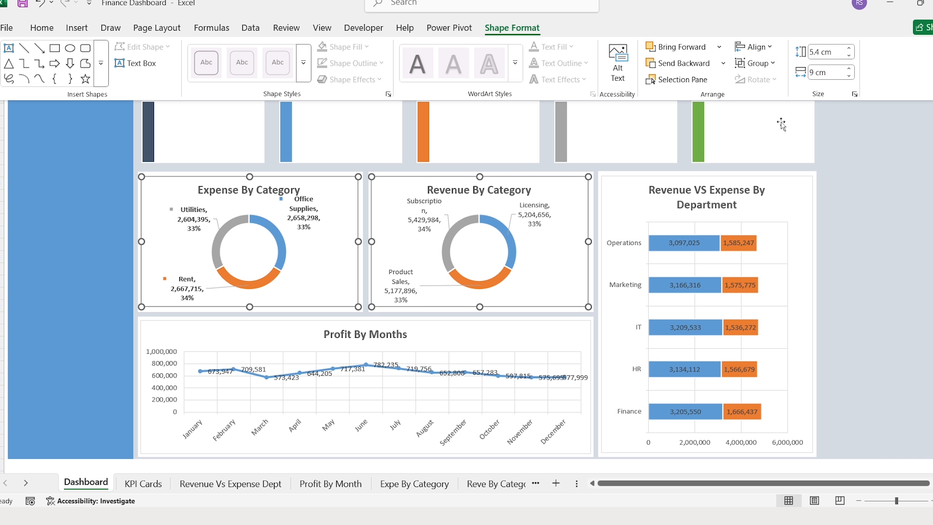
click(845, 195)
click(848, 159)
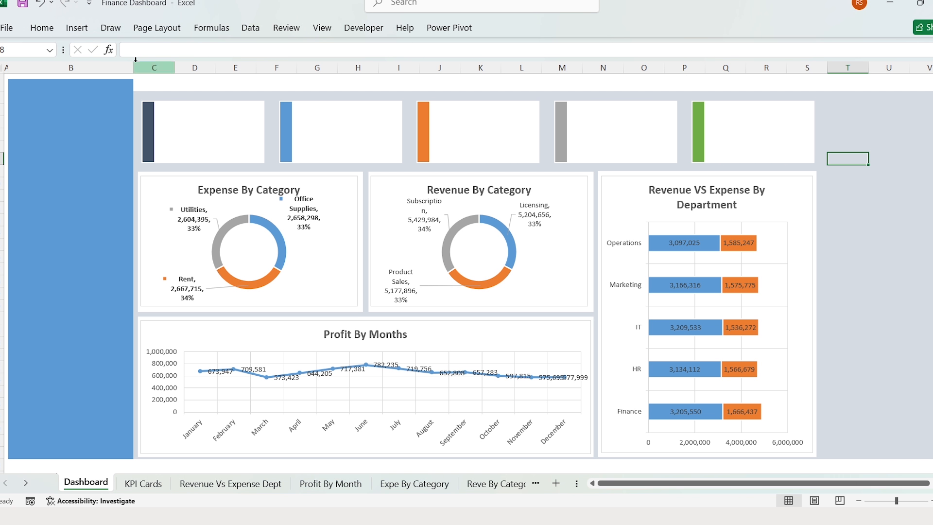
- Add a text box in the sidebar reading 'Overview'
click(77, 28)
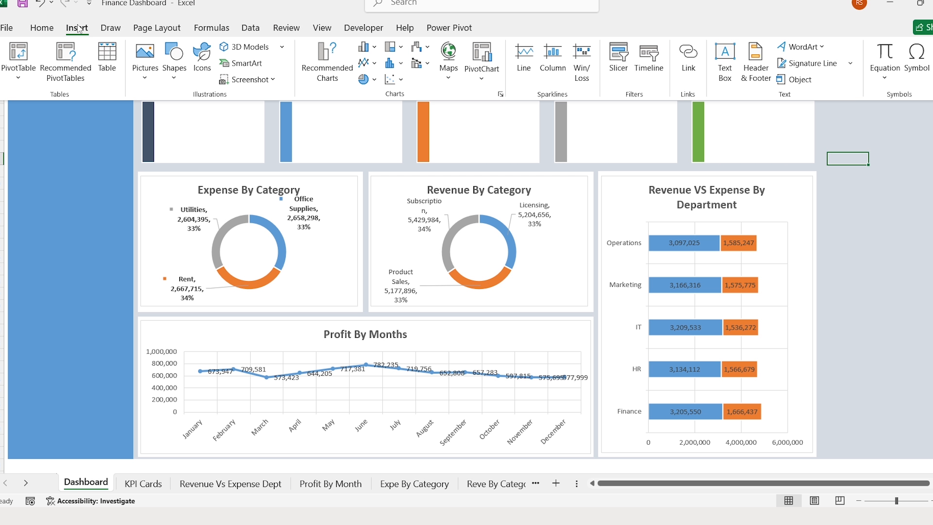
click(725, 68)
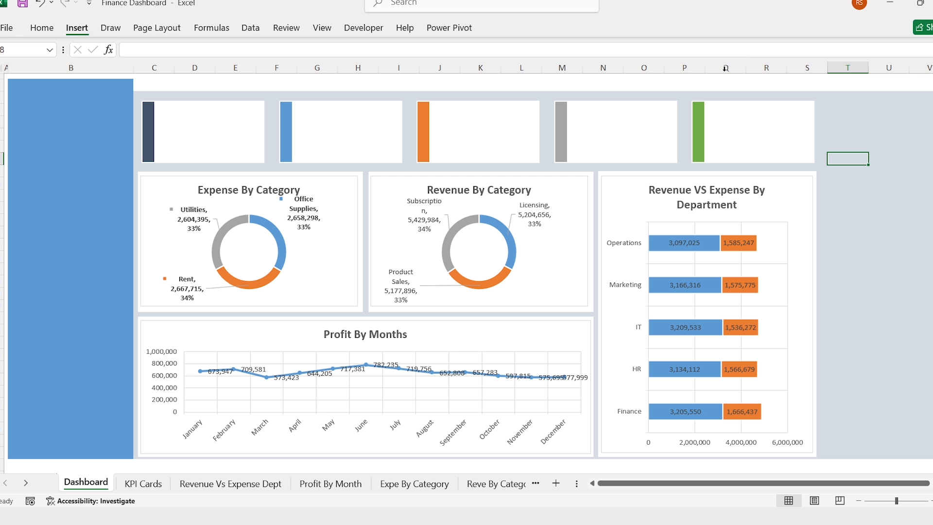
click(54, 157)
text(Overview)
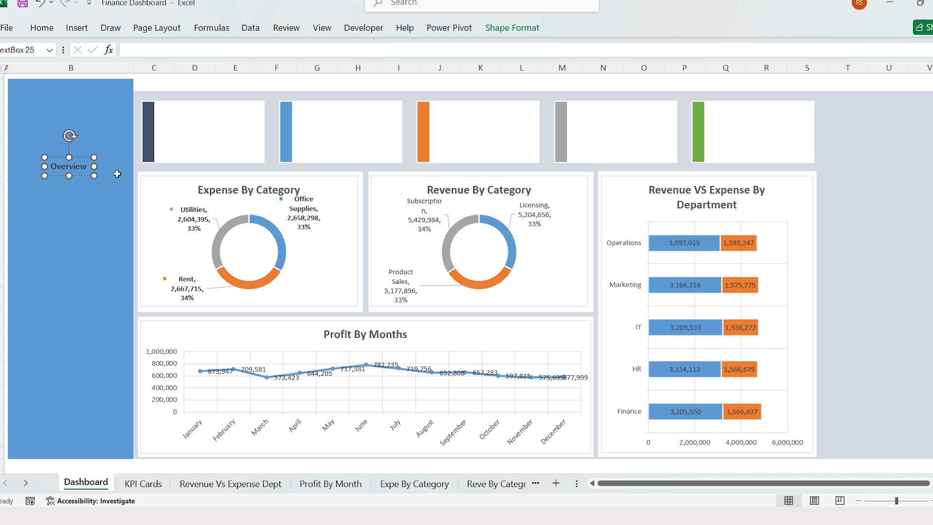
- Make the Overview text bold Arial and widen the box across the sidebar
key(ctrl+a)
click(42, 28)
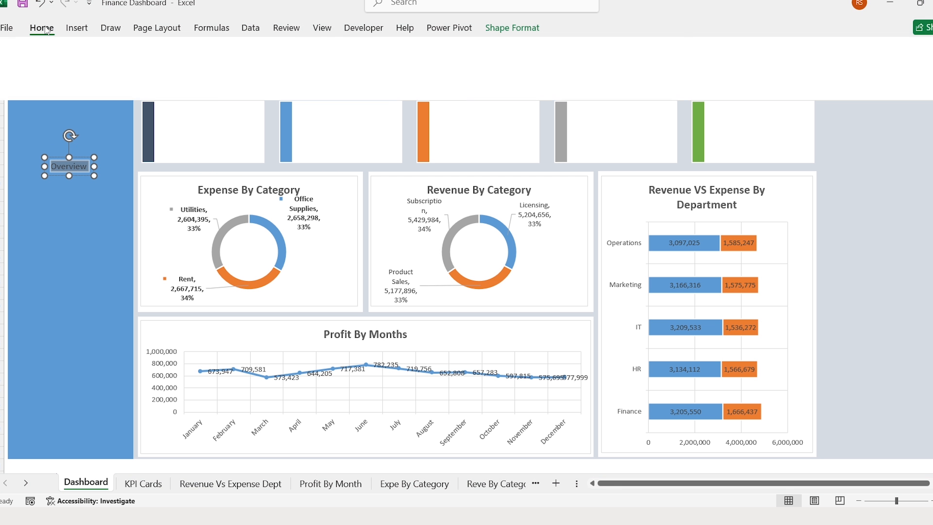
click(161, 51)
text(Arial)
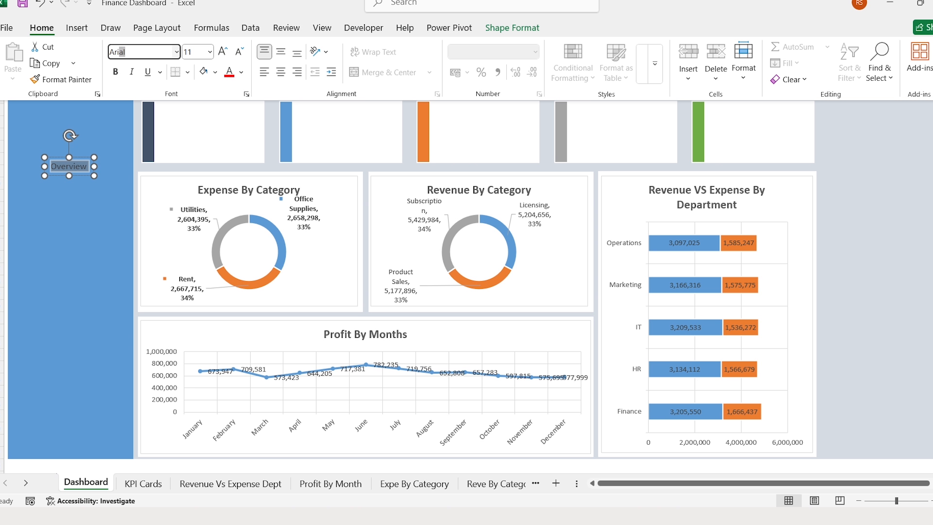
key(Return)
click(115, 72)
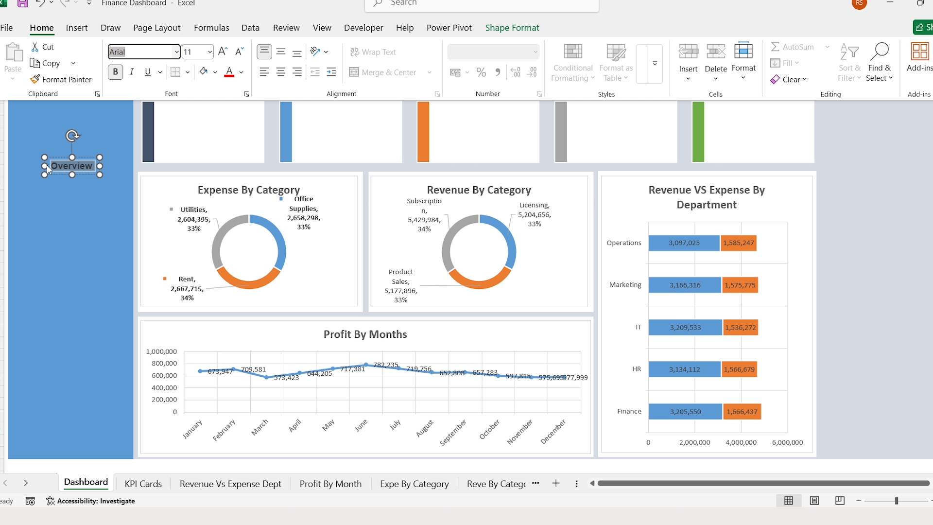
drag(45, 167, 8, 168)
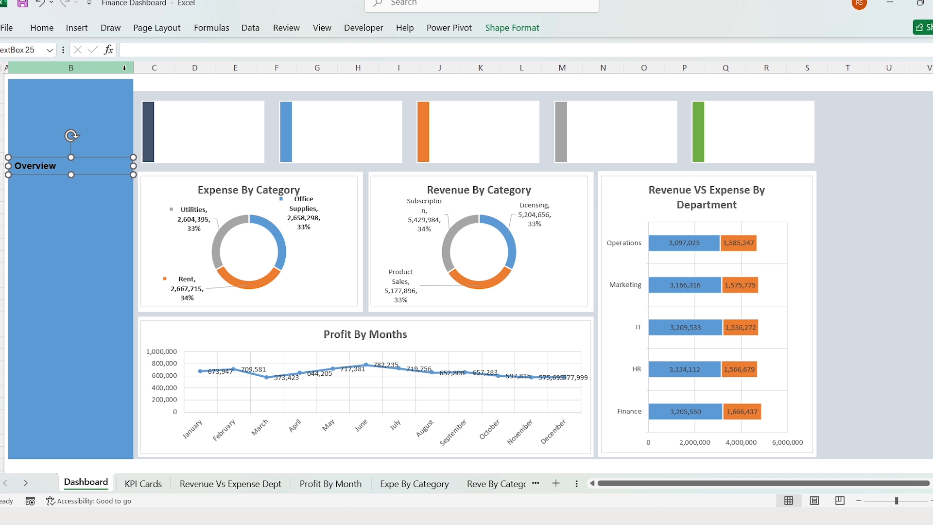
- Set the Overview label to 14-point, centred horizontally and vertically
click(42, 28)
click(203, 52)
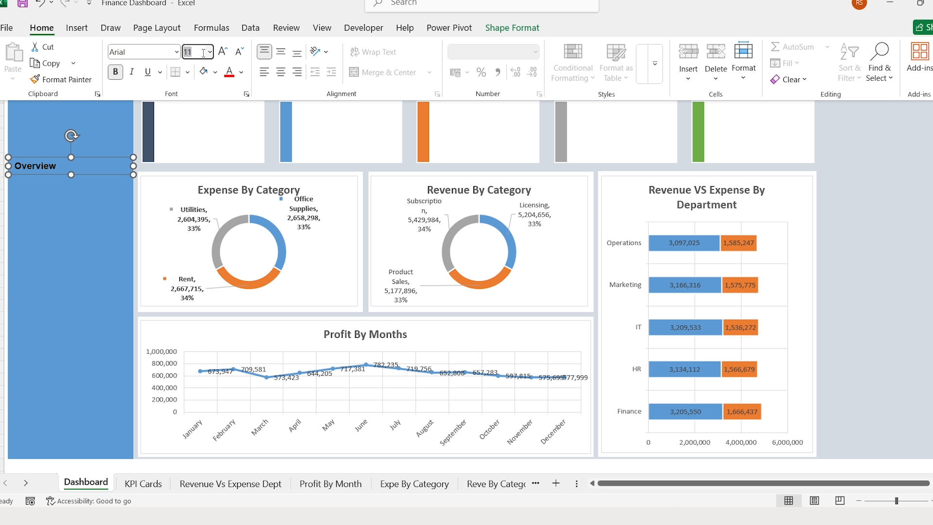
text(14)
key(Return)
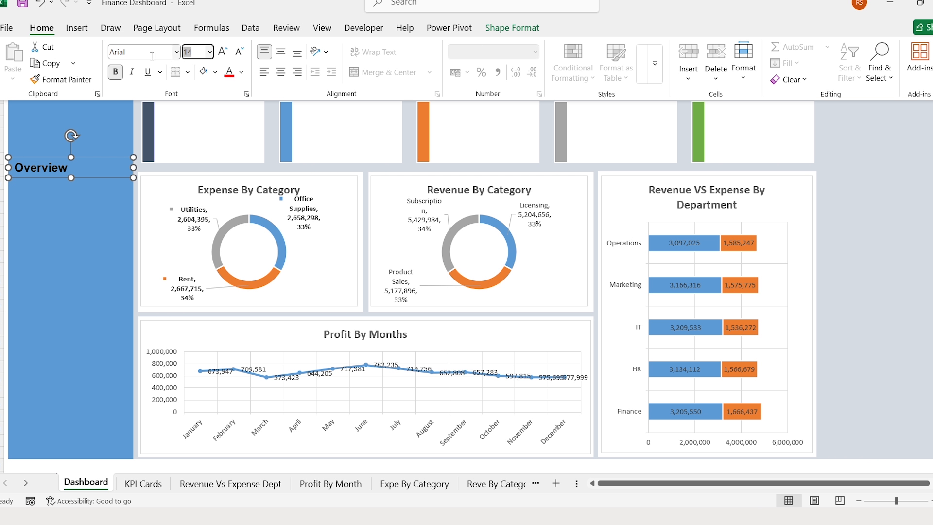
click(281, 72)
click(285, 55)
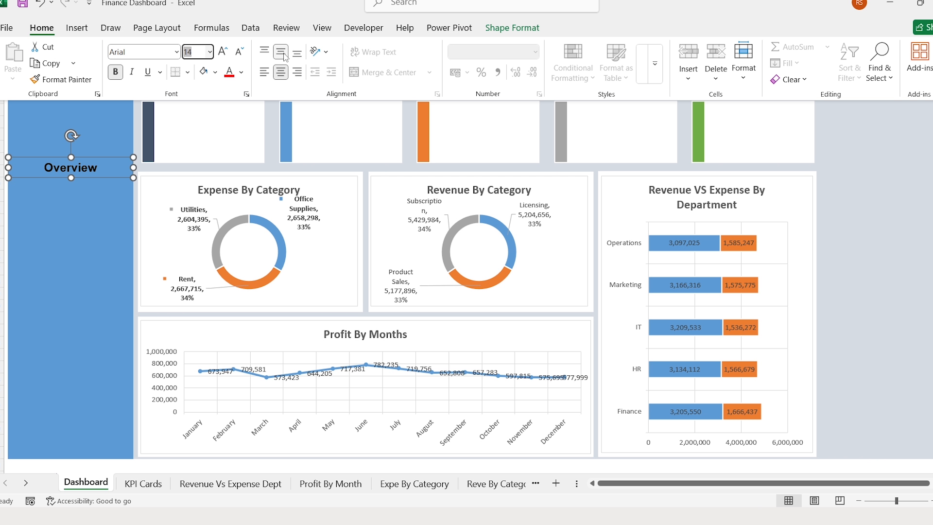
- Give the Overview box a light shape fill
click(513, 29)
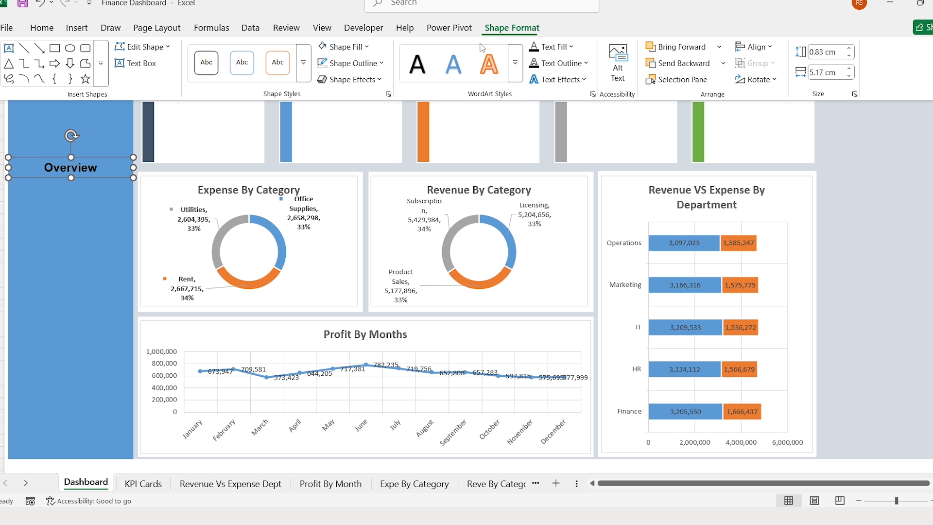
click(368, 47)
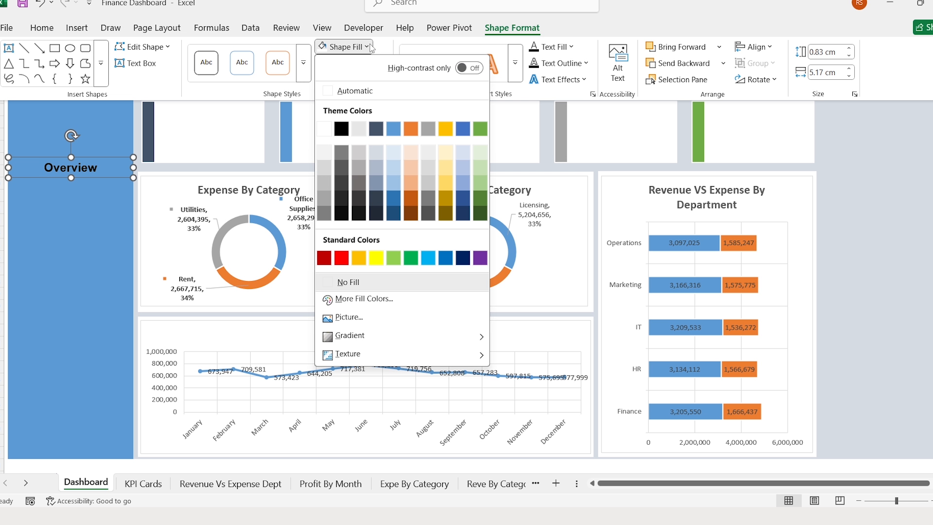
click(326, 154)
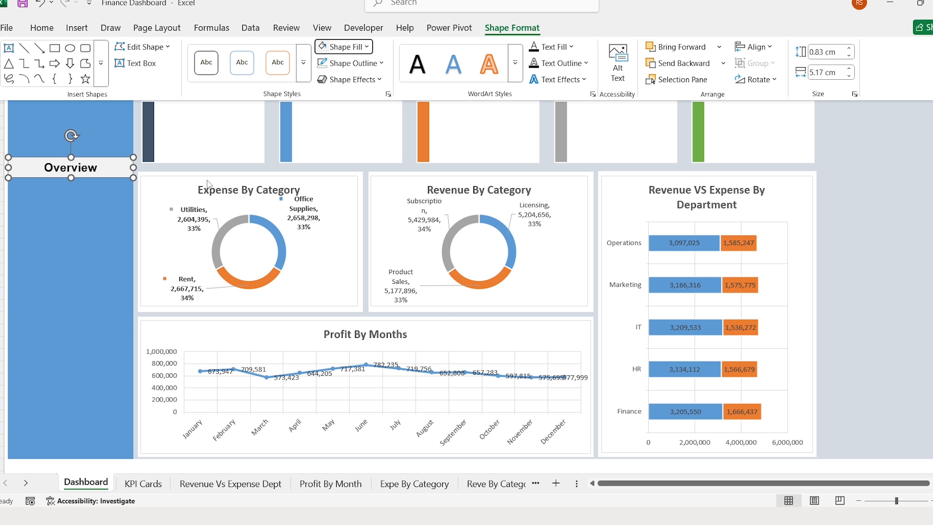
click(167, 168)
click(155, 171)
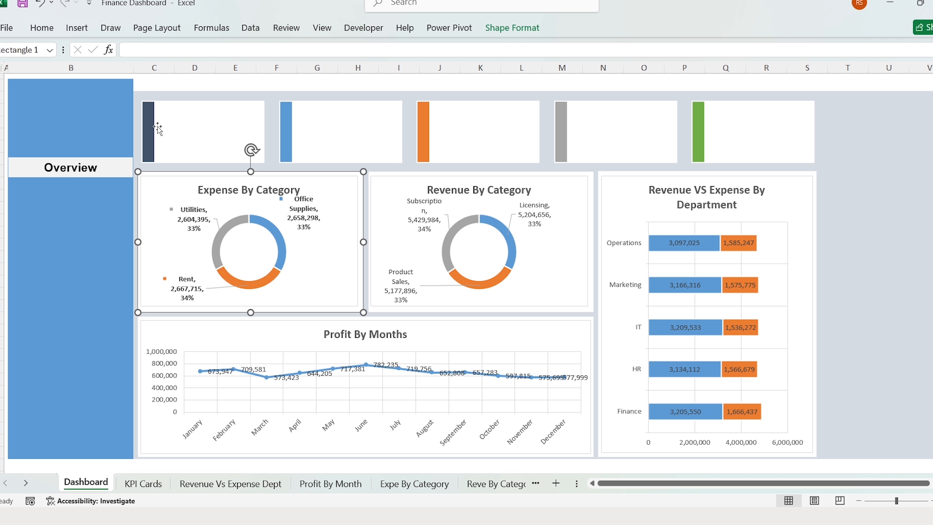
click(147, 85)
- Fill Overview with light blue-grey and place a duplicate just below it
click(117, 160)
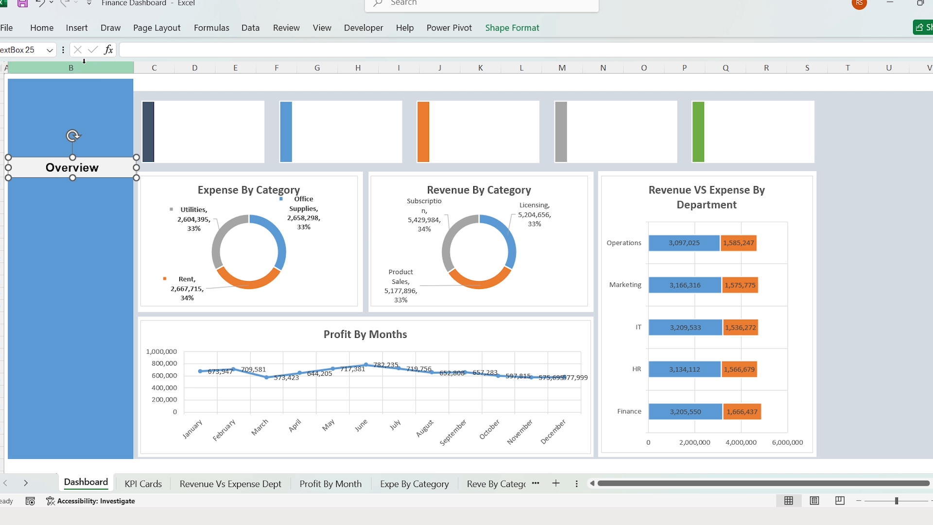
click(42, 28)
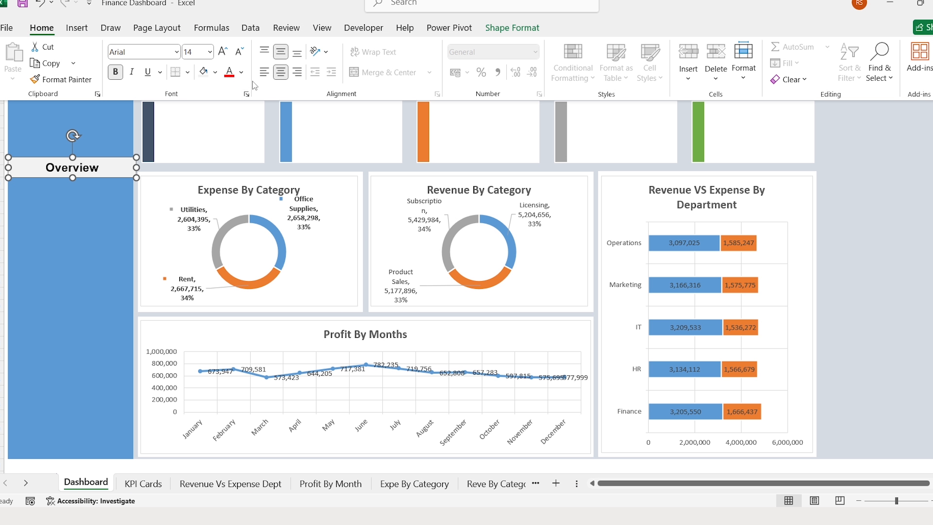
click(214, 72)
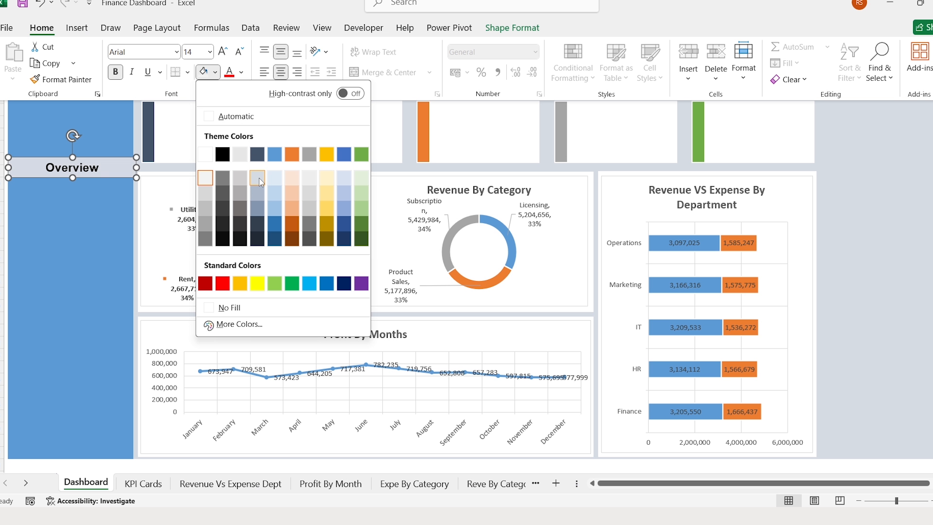
click(259, 177)
key(ctrl+d)
drag(98, 188, 90, 206)
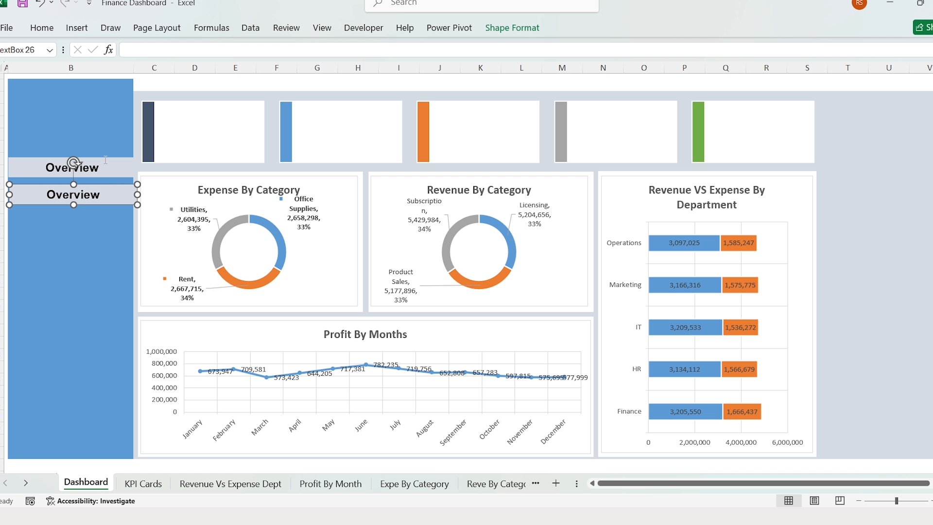
- Remove the fill from the copied Overview box and rename it Revenue
click(500, 29)
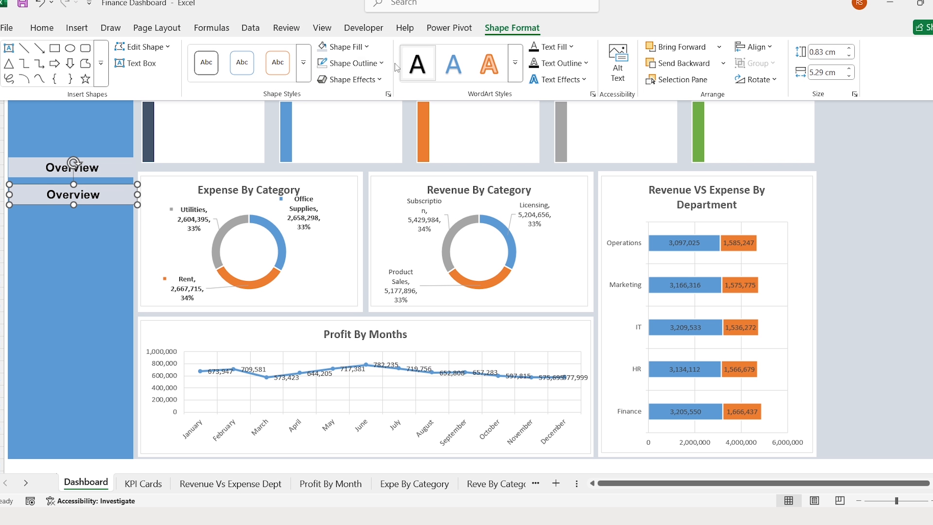
click(369, 44)
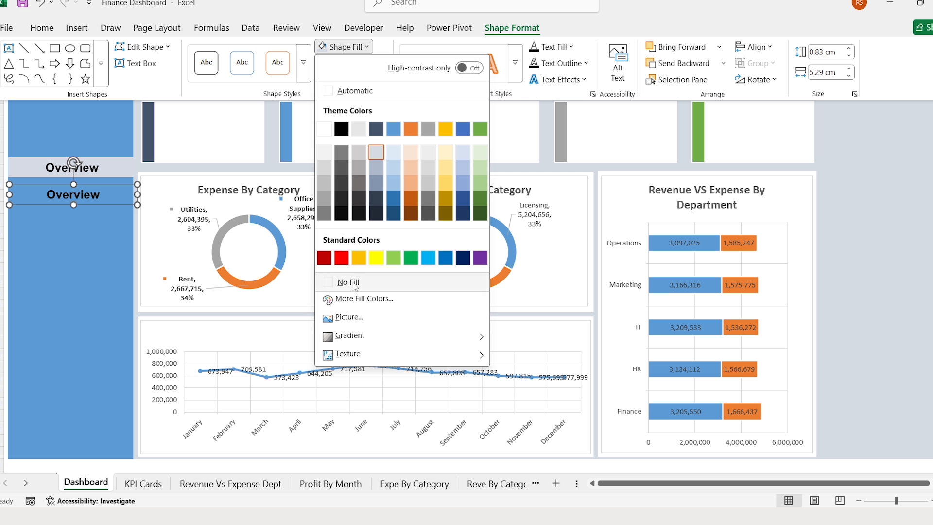
click(339, 283)
double_click(101, 196)
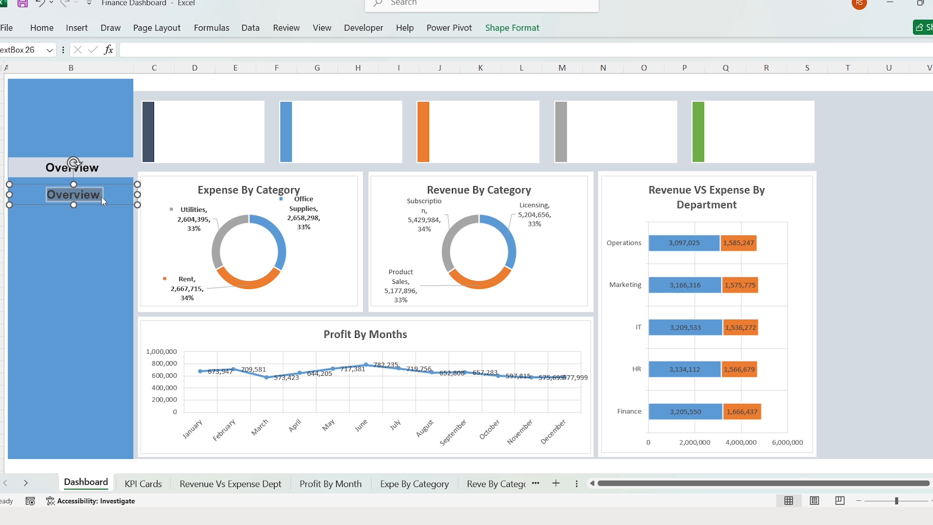
text(Revenue)
- Duplicate the box twice below it, labelled Expense and Profit & Loss
double_click(104, 199)
click(105, 205)
key(ctrl+d)
drag(109, 215, 98, 231)
double_click(91, 224)
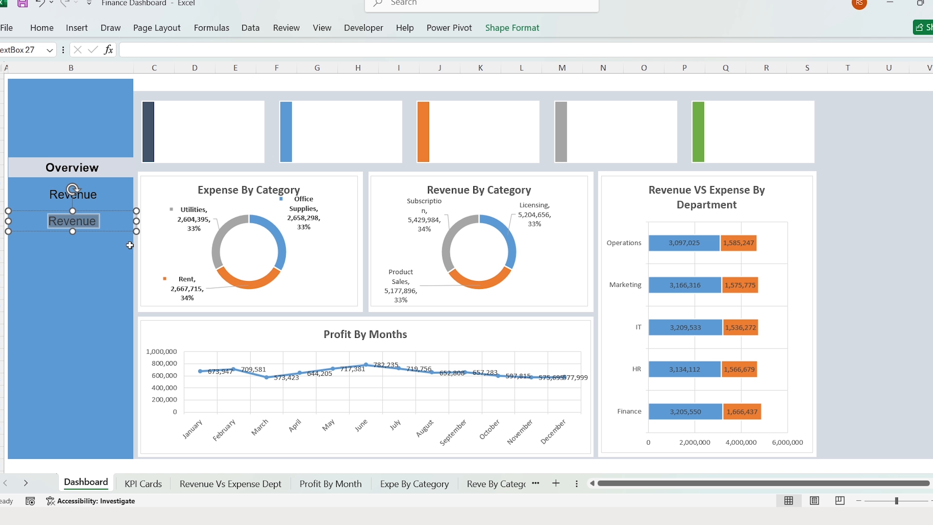
text(Expense)
key(ctrl+d)
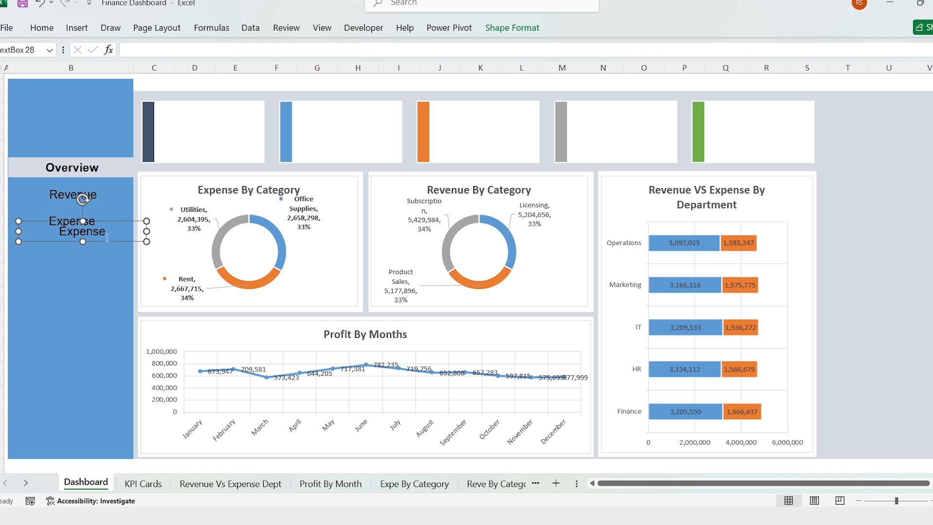
drag(100, 235, 85, 254)
double_click(85, 253)
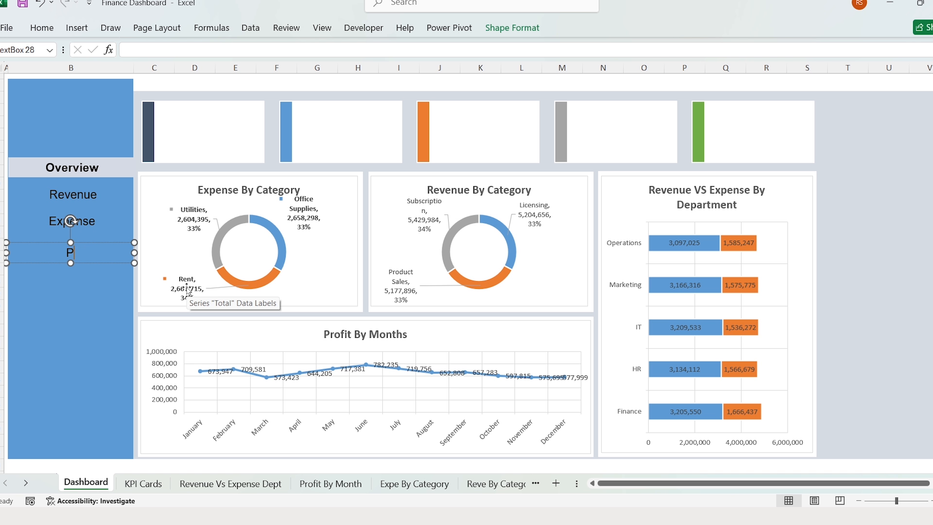
text(Profit & Loss)
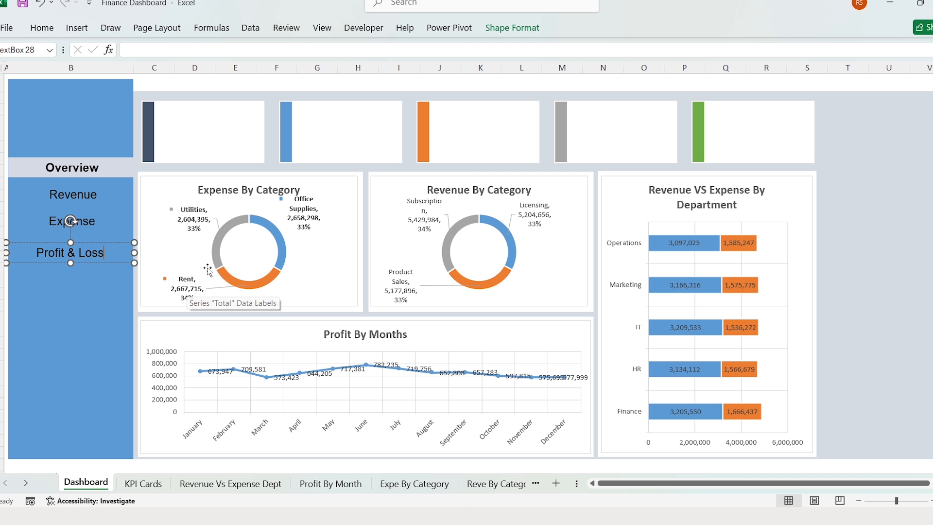
- Make the Revenue, Expense and Profit & Loss labels white
click(85, 220)
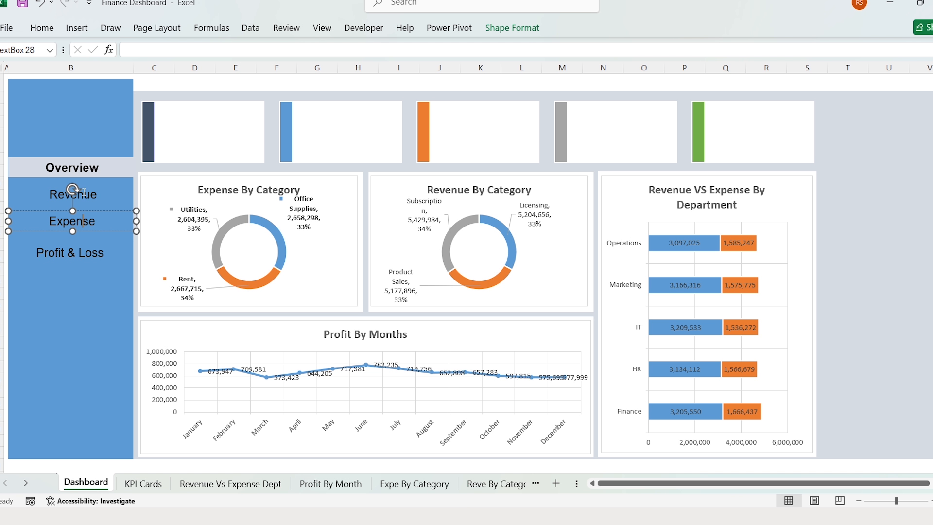
shift+click(82, 194)
shift+click(77, 252)
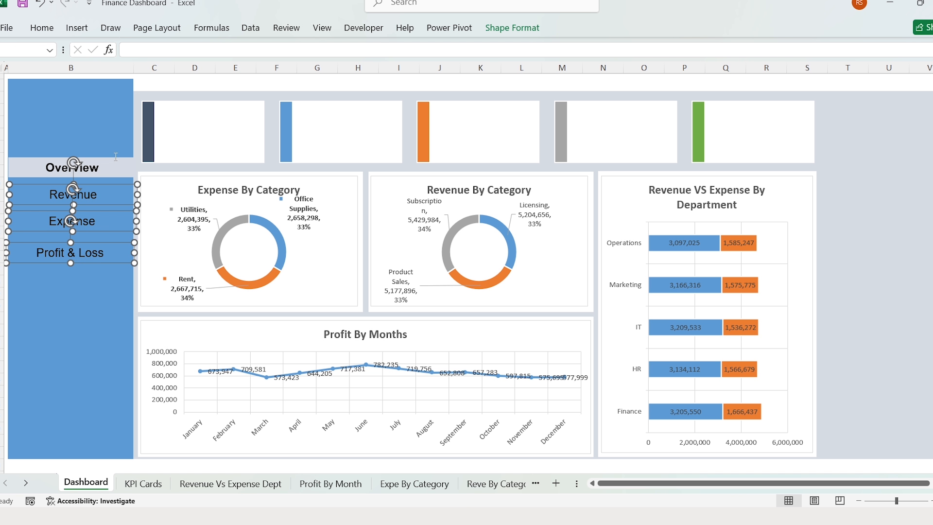
click(42, 28)
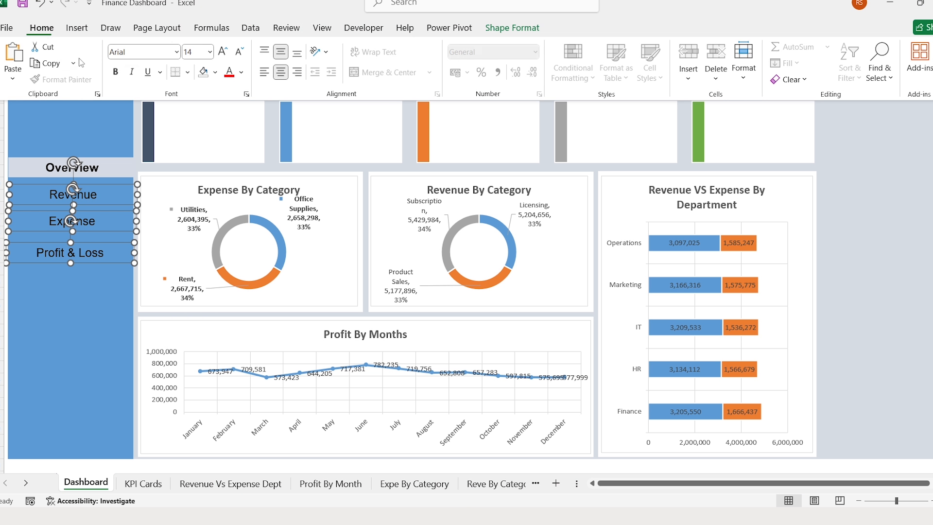
click(242, 73)
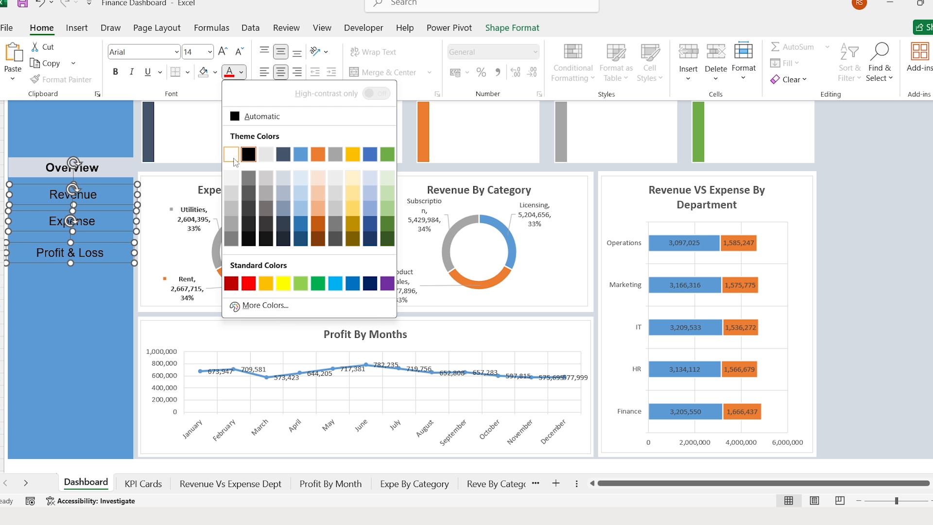
click(231, 155)
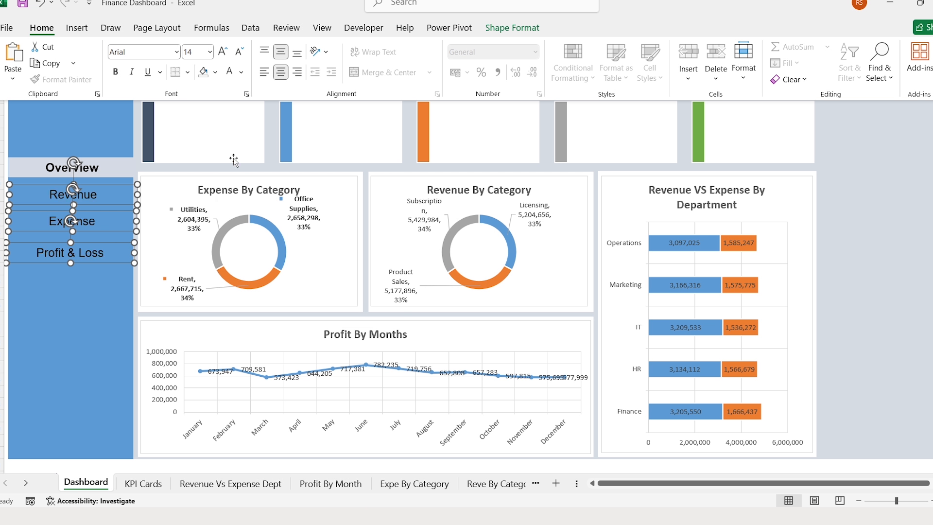
- Left-align all four sidebar buttons and distribute them vertically
ctrl+click(101, 166)
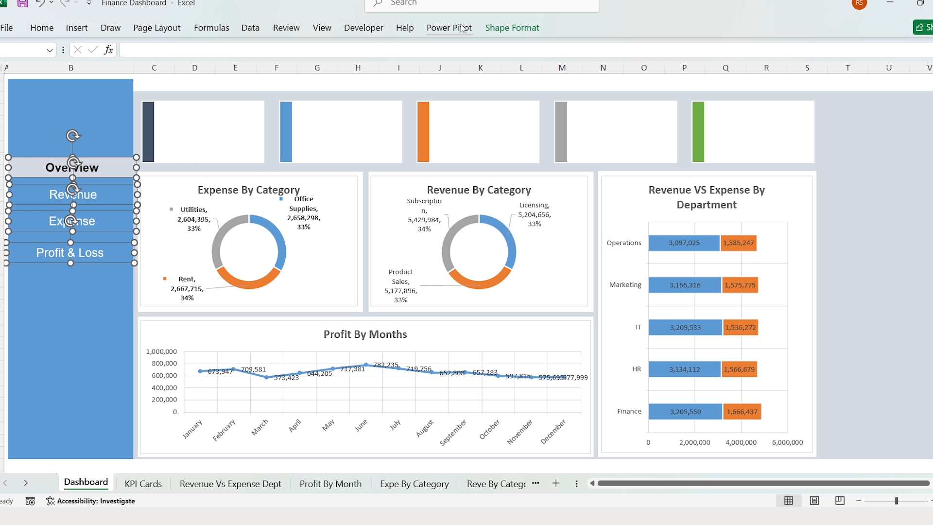
click(505, 28)
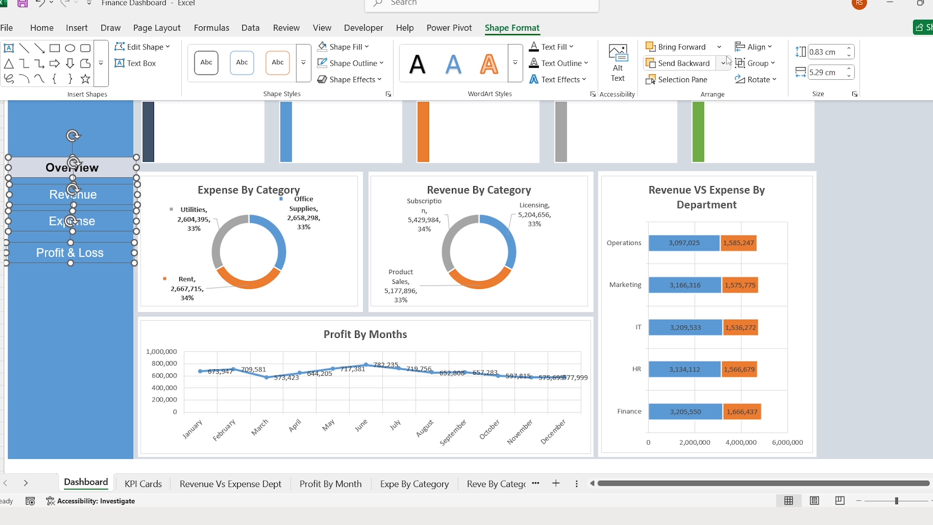
click(773, 48)
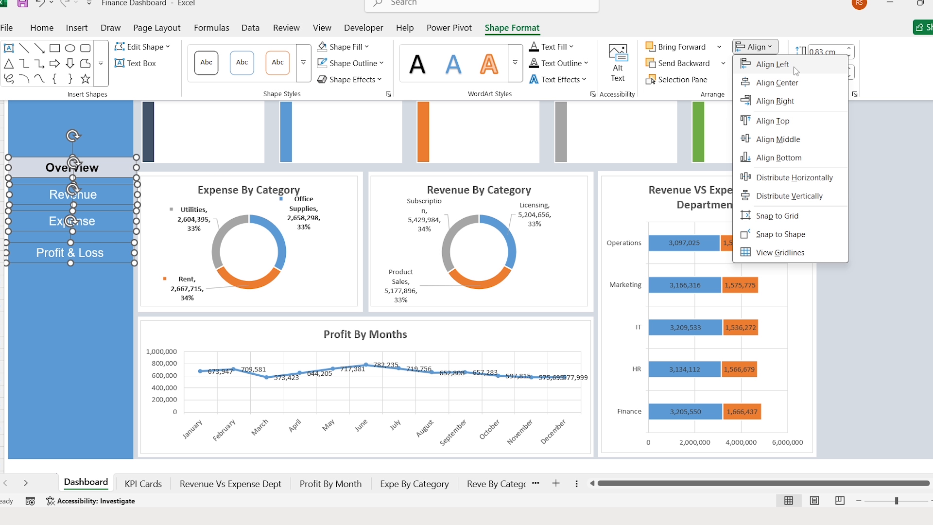
click(772, 64)
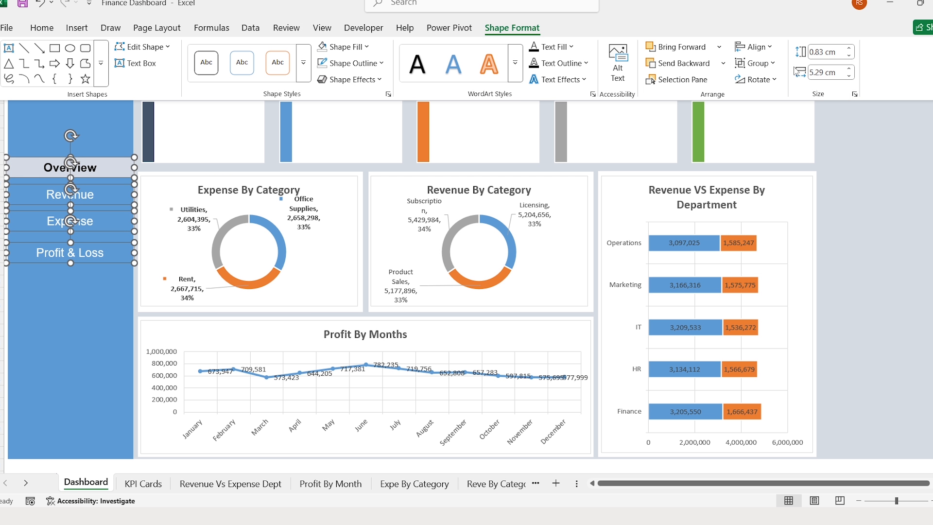
click(772, 47)
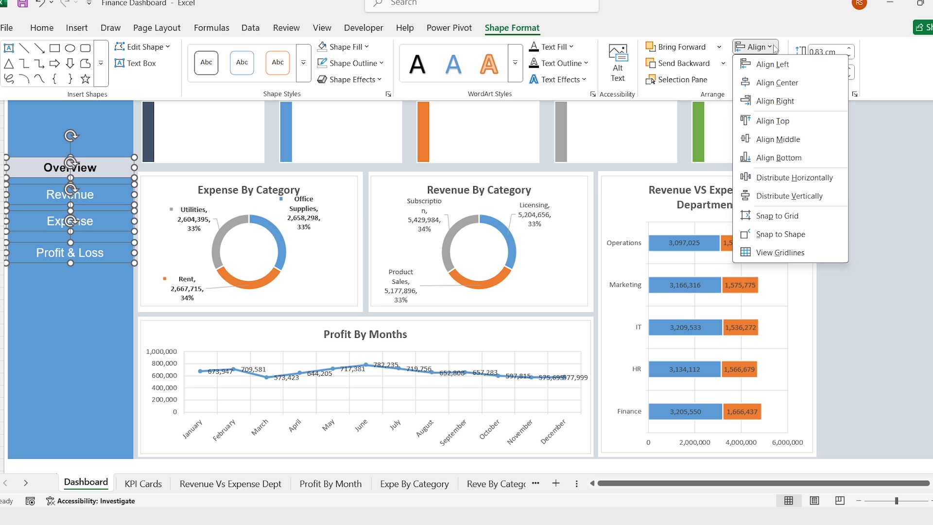
click(769, 201)
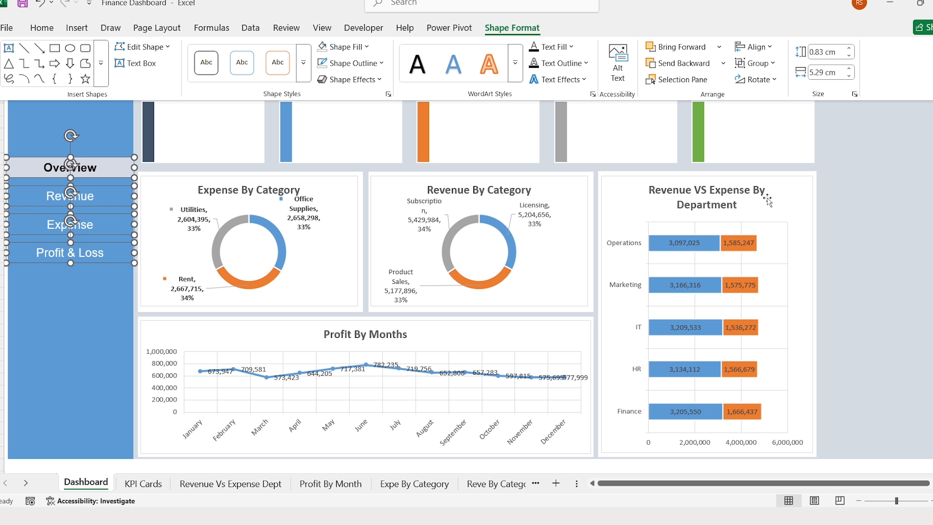
key(Escape)
- Add a rounded rectangle above the KPI cards reading 'Finance Summary Dashboard'
click(77, 29)
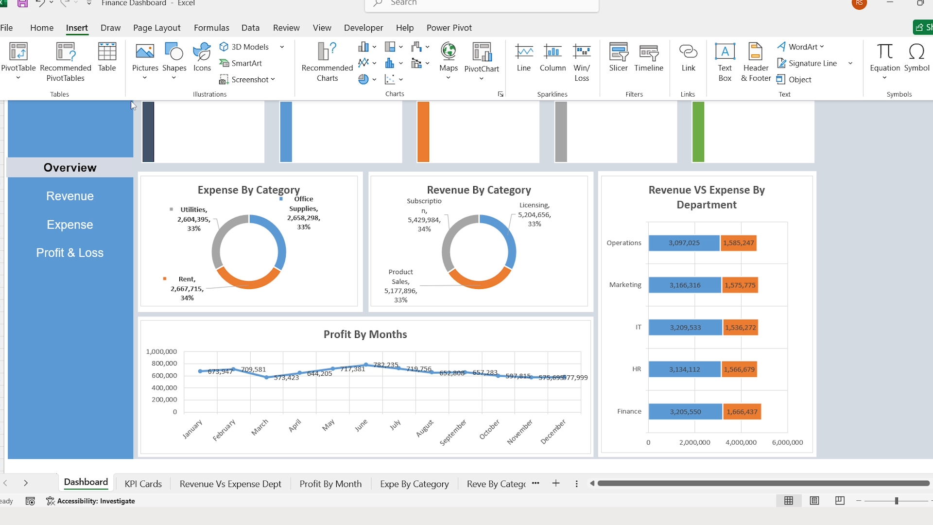
click(175, 82)
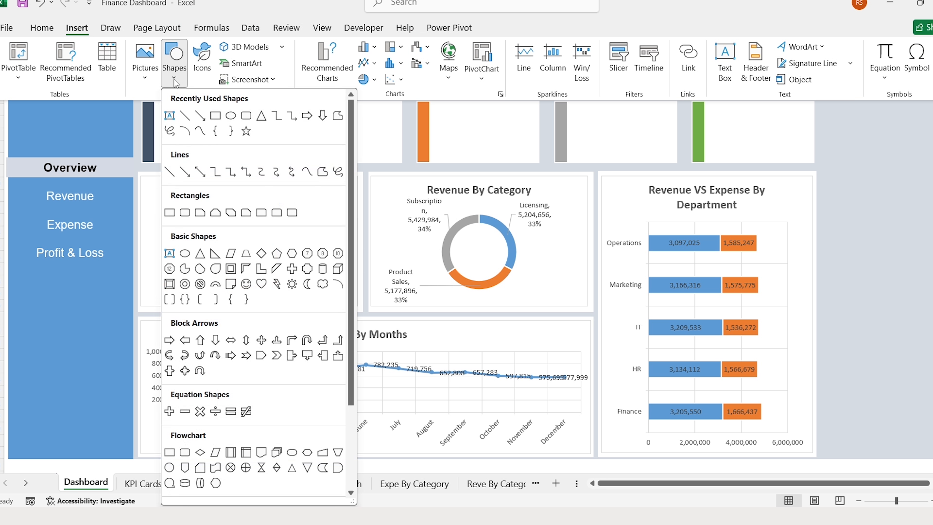
click(246, 116)
click(329, 86)
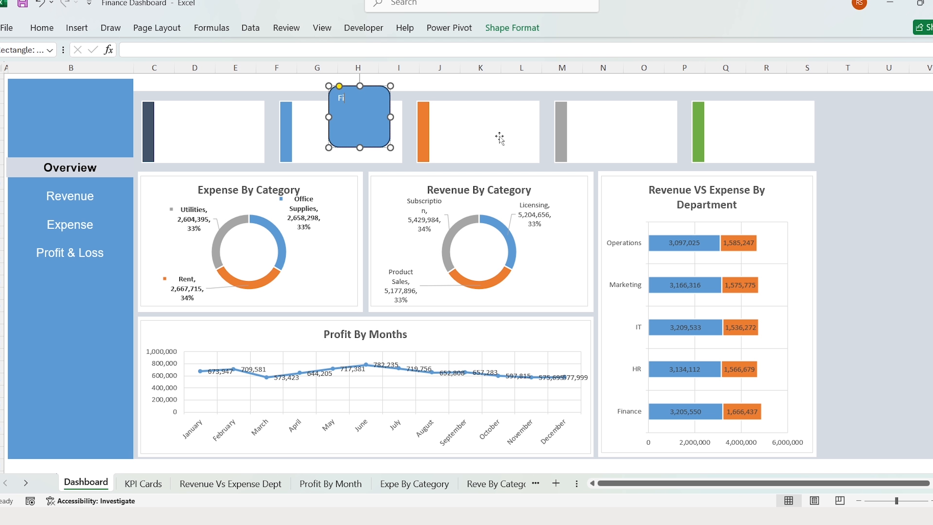
text(Finance Summary Dashboard)
- Reshape the title box into a wide, thin bar near the top
key(ctrl+a)
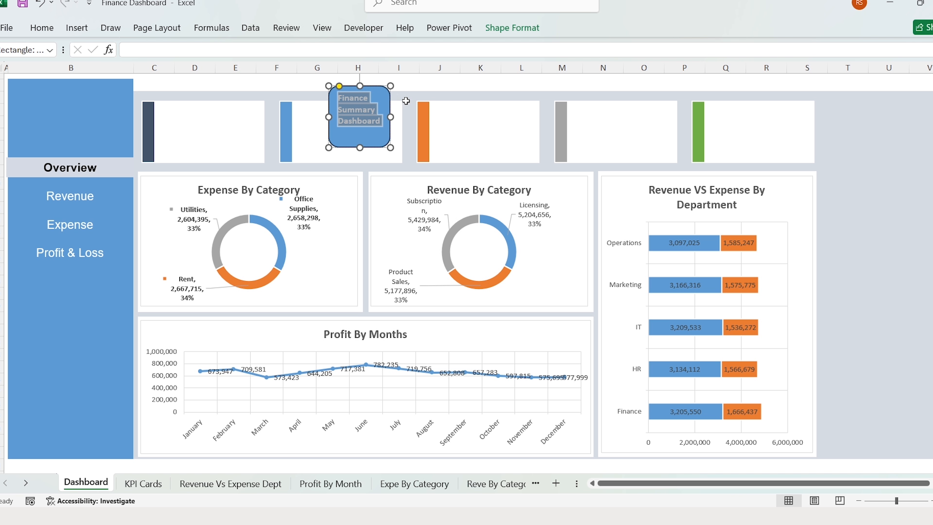
drag(390, 117, 519, 117)
drag(424, 147, 426, 108)
drag(433, 88, 435, 75)
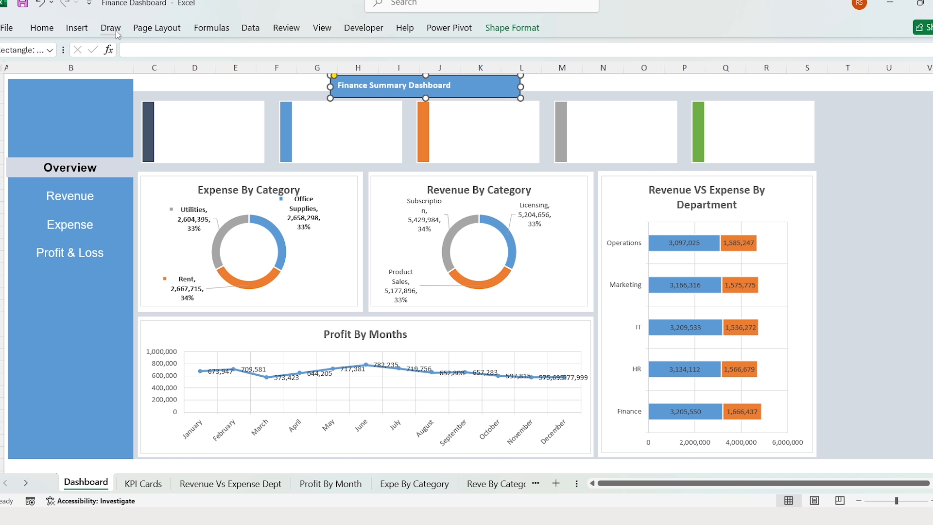
- Set the title text to Arial at a larger size
click(42, 28)
click(159, 54)
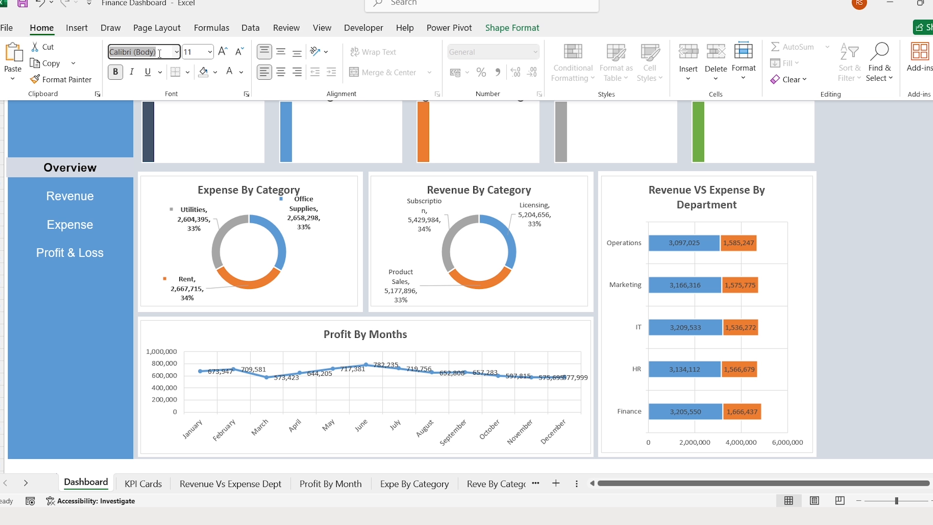
text(Arial)
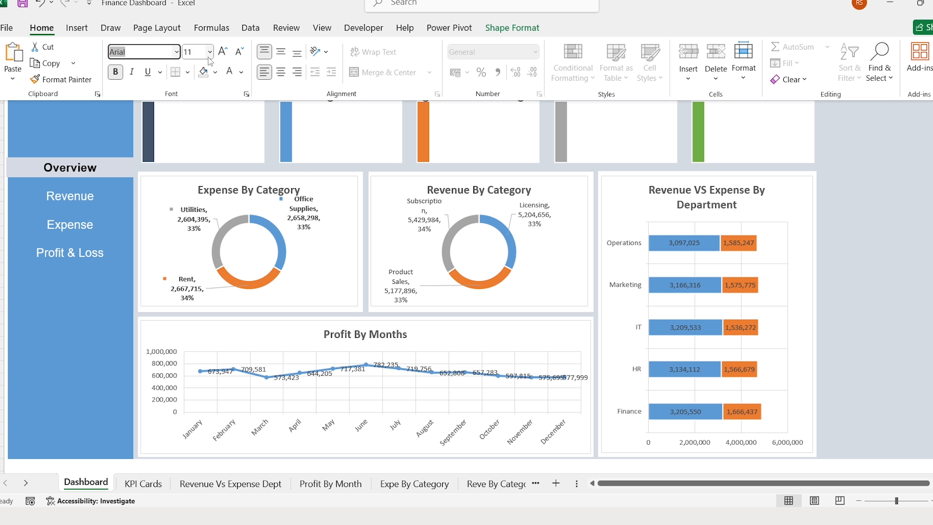
click(223, 55)
click(862, 172)
- Centre the title bar at the top of the dashboard
click(592, 89)
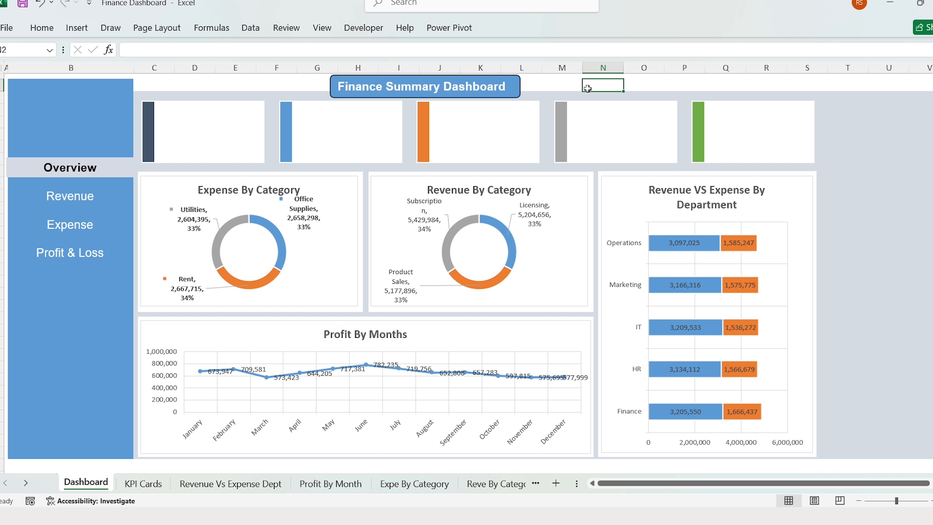
click(420, 76)
key(Down)
drag(474, 78, 535, 78)
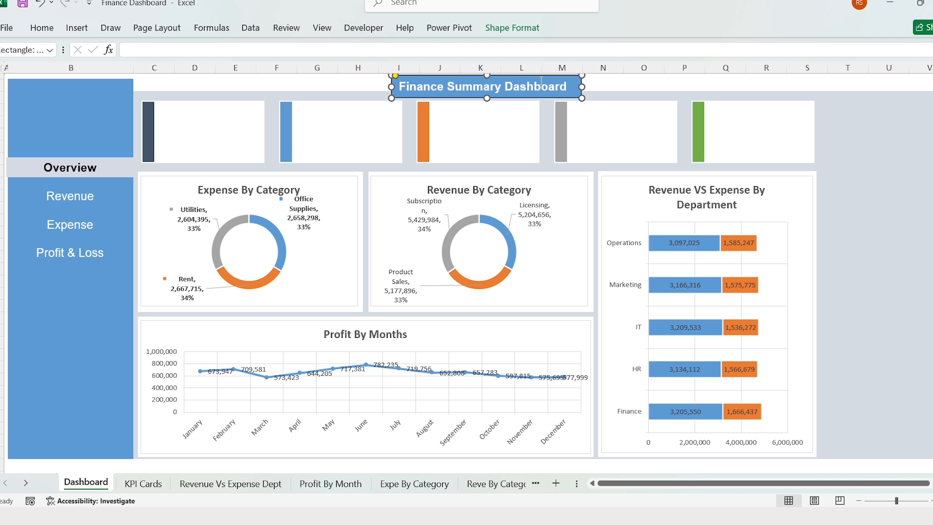
click(603, 86)
click(273, 88)
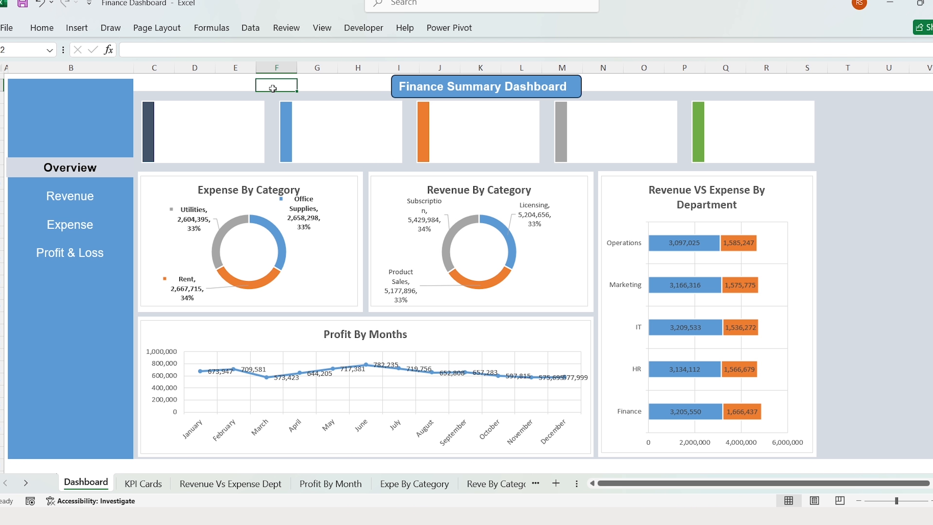
- Link the first two KPI cards to KPI Cards!B4 (revenue) and B7 (expense)
click(234, 123)
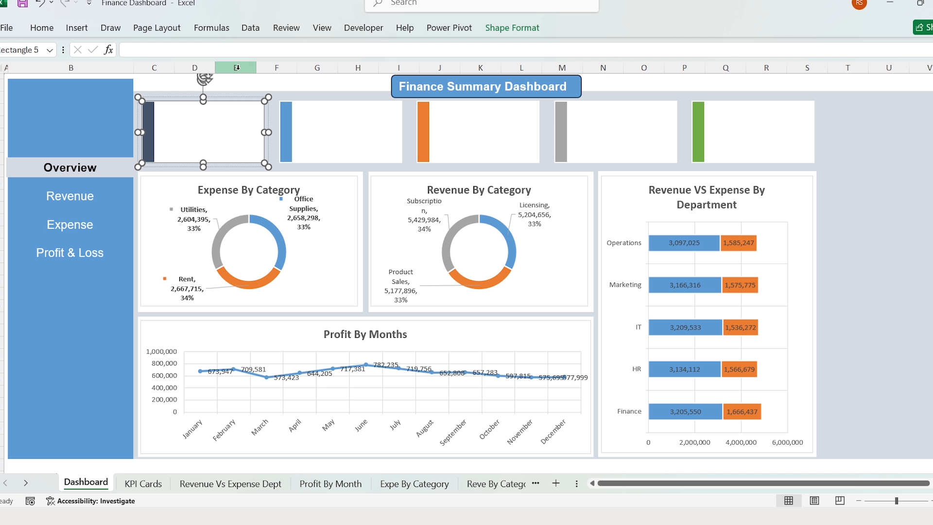
click(258, 49)
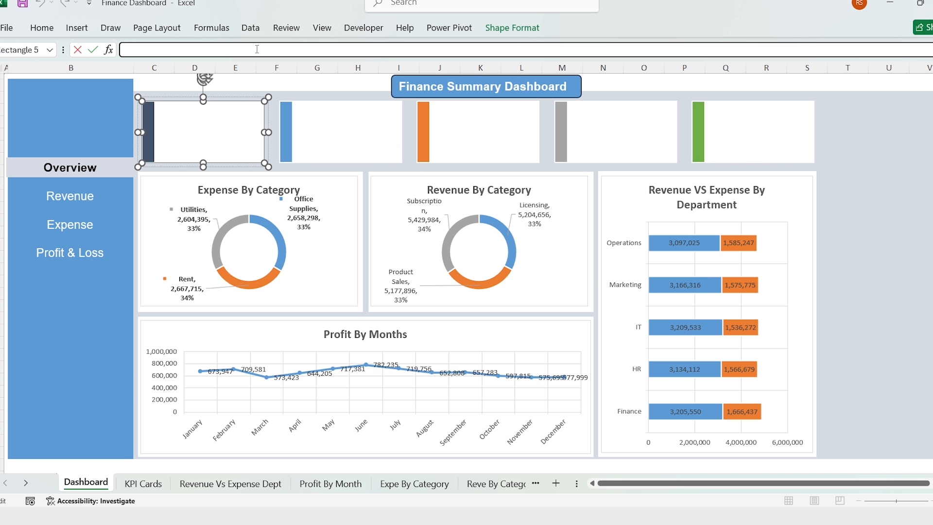
click(153, 482)
click(96, 128)
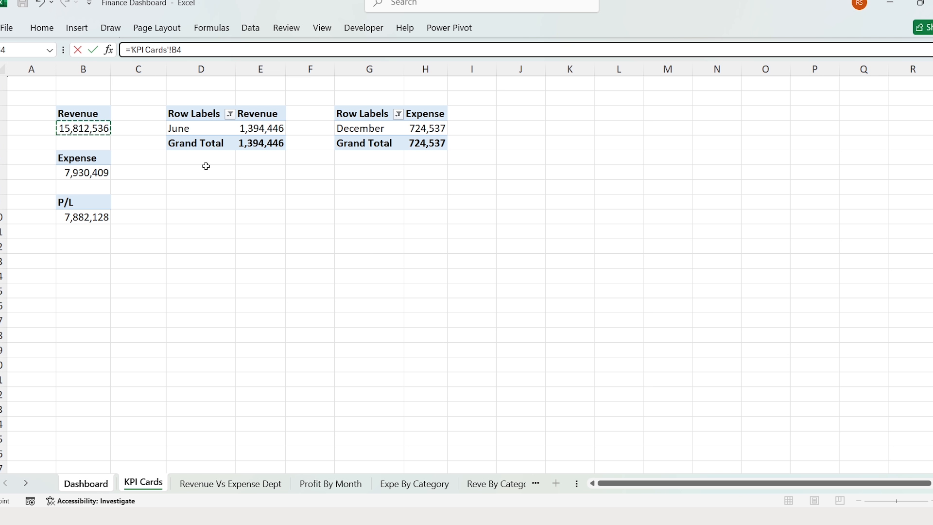
key(Return)
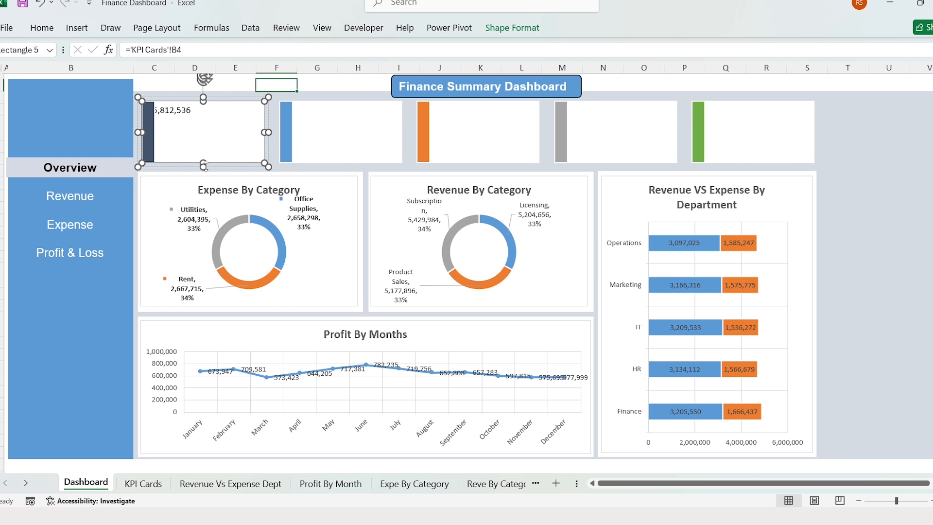
click(335, 126)
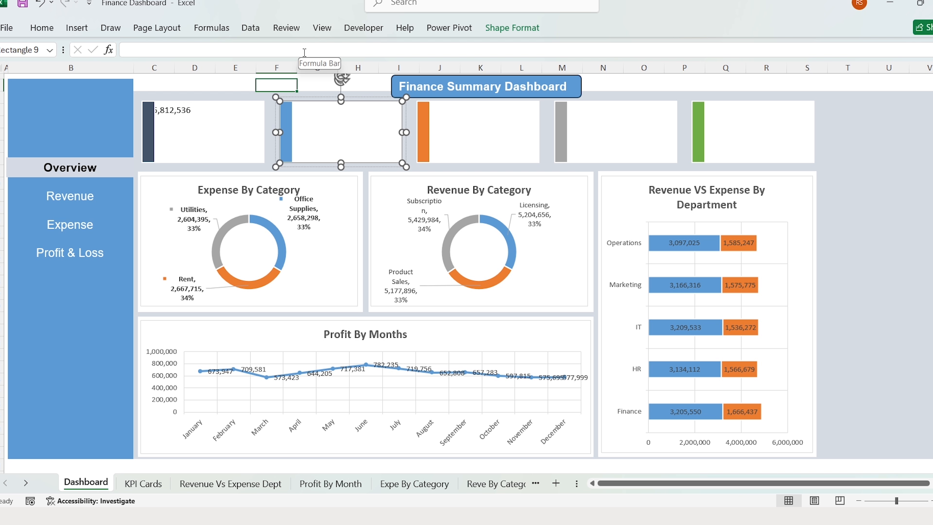
click(211, 55)
text(=)
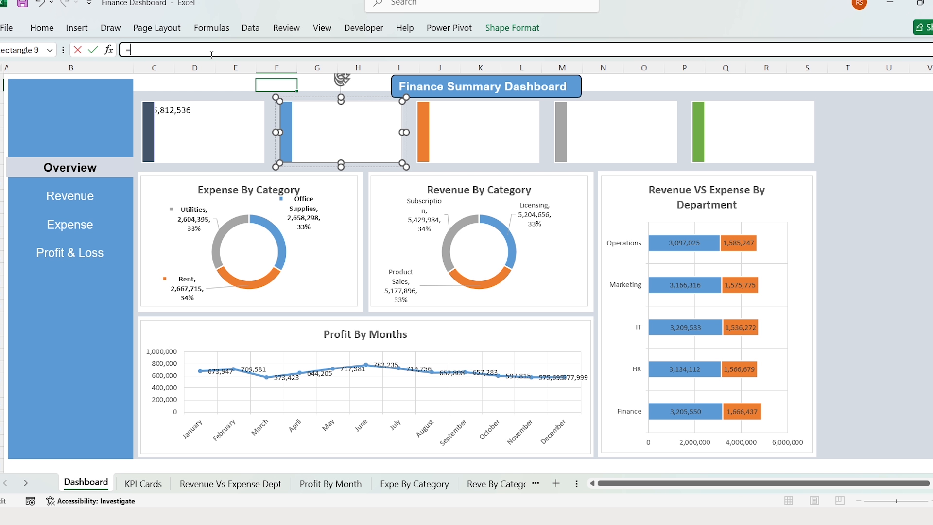
key(ctrl+Page_Down)
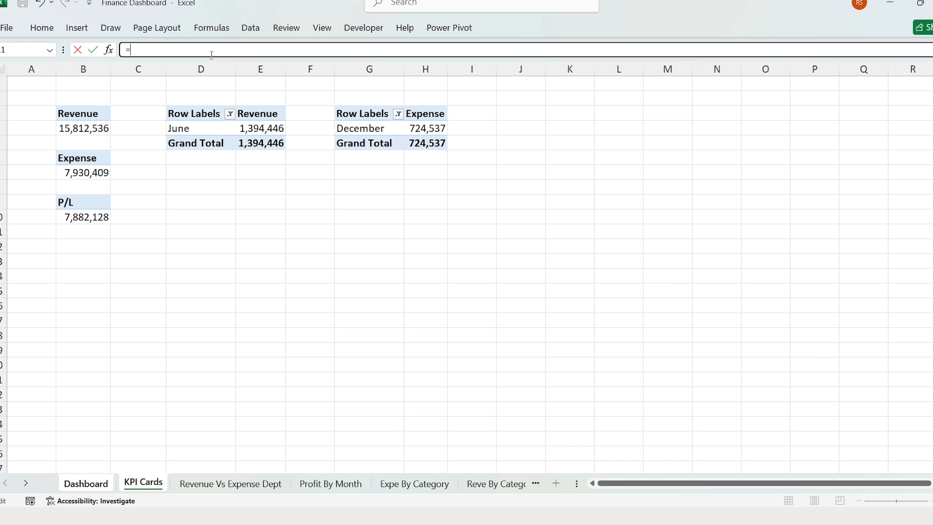
click(95, 175)
key(Return)
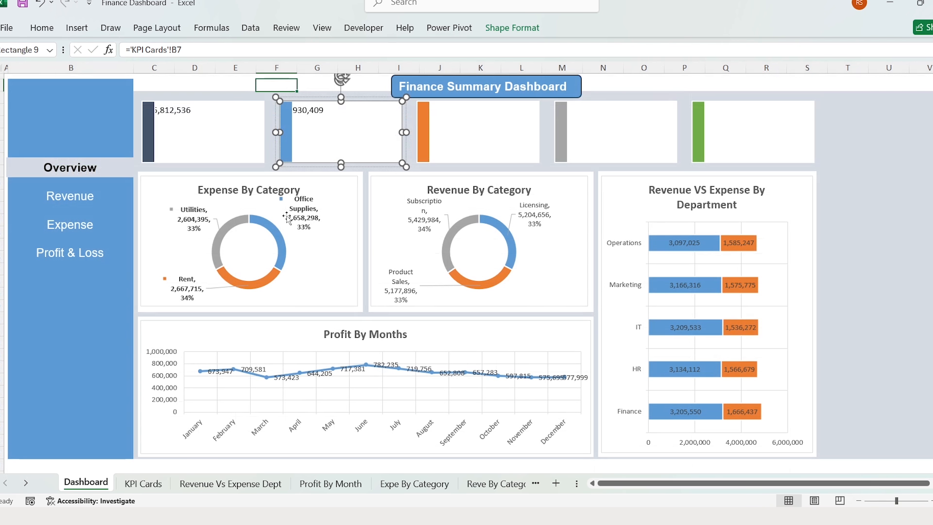
- Link the third and fourth cards to KPI Cards!B10 (P/L) and E4 (June revenue)
click(488, 133)
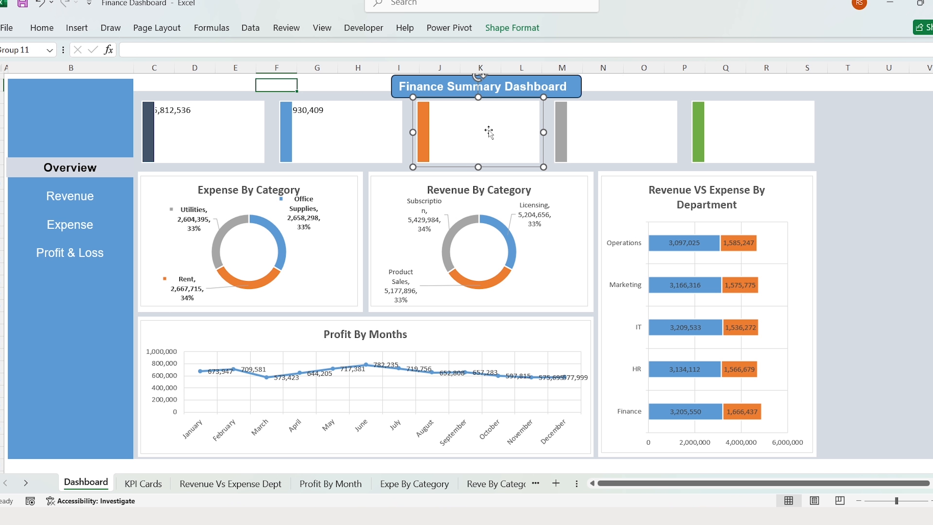
click(489, 132)
click(408, 52)
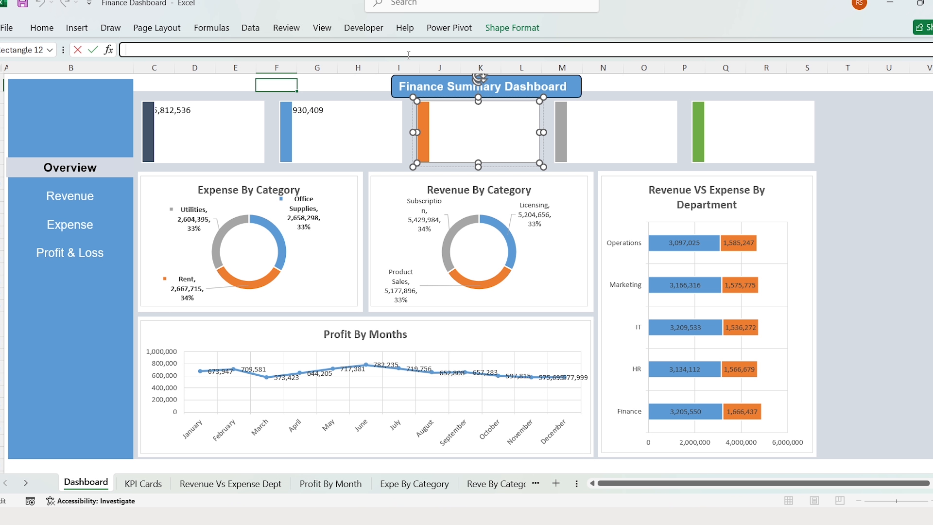
key(ctrl+Page_Down)
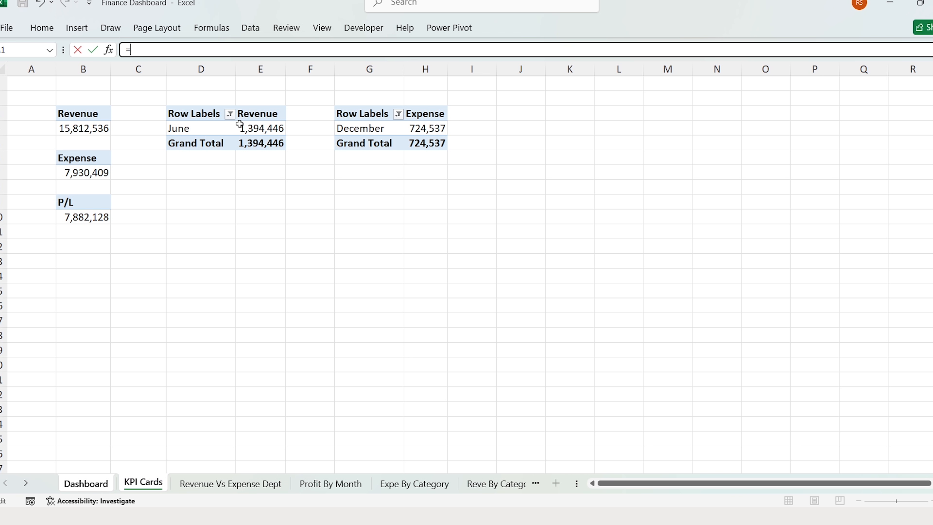
click(103, 217)
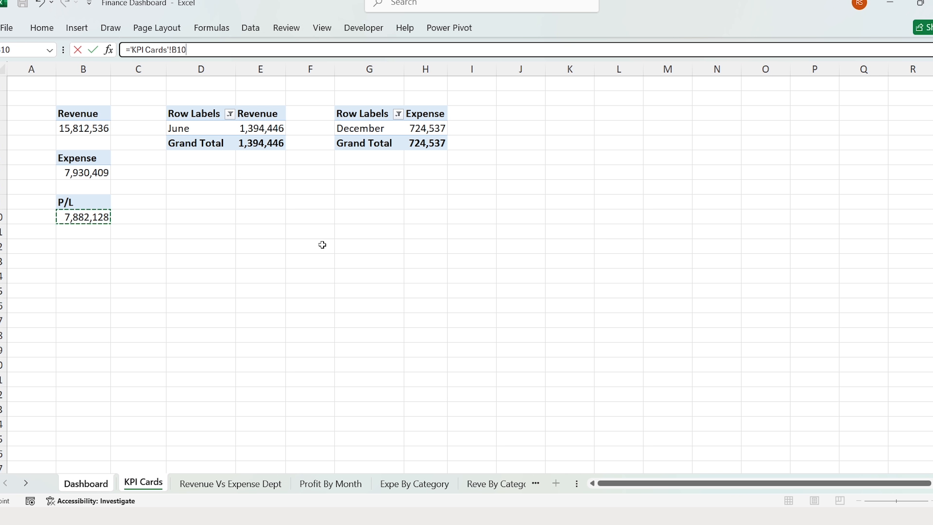
key(Return)
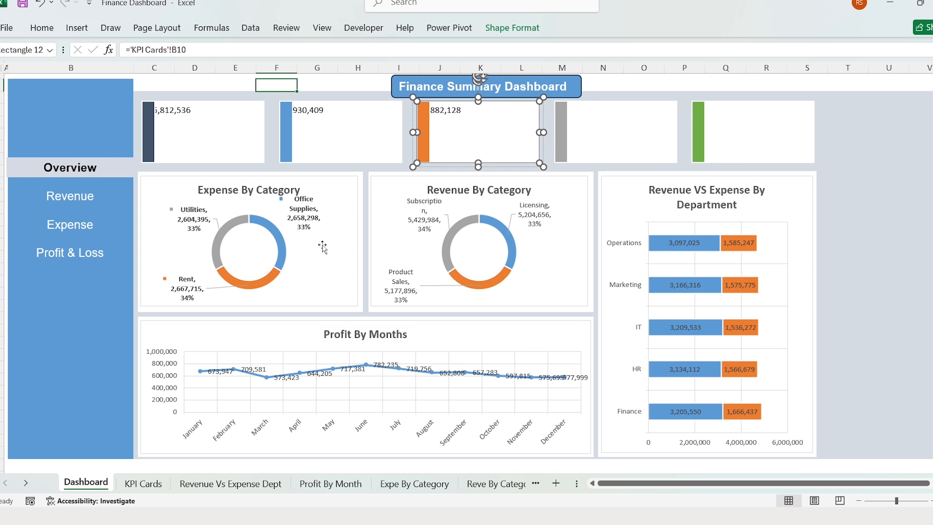
click(615, 132)
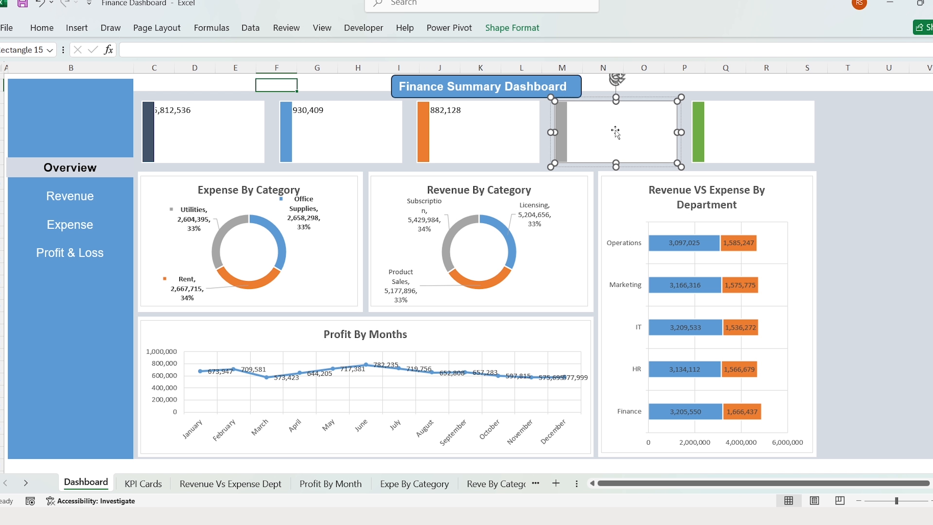
click(481, 54)
key(ctrl+Page_Down)
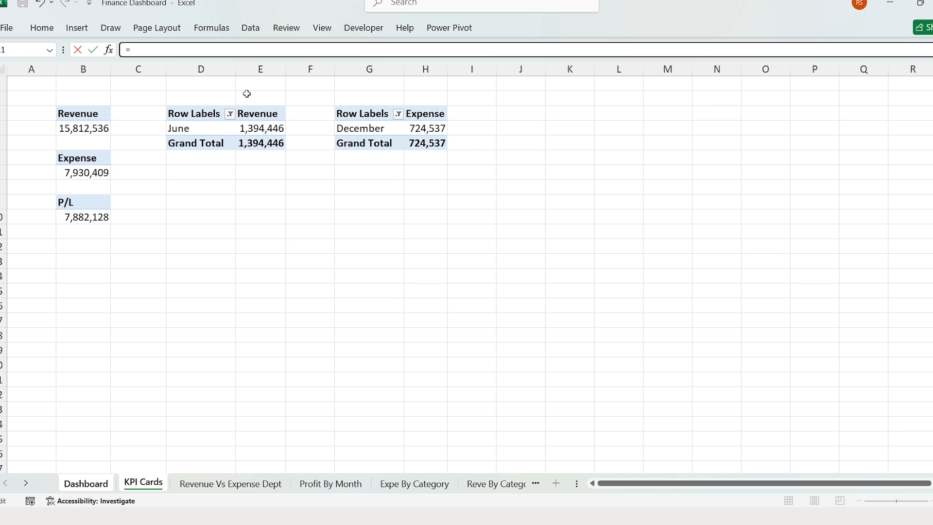
click(262, 129)
key(Return)
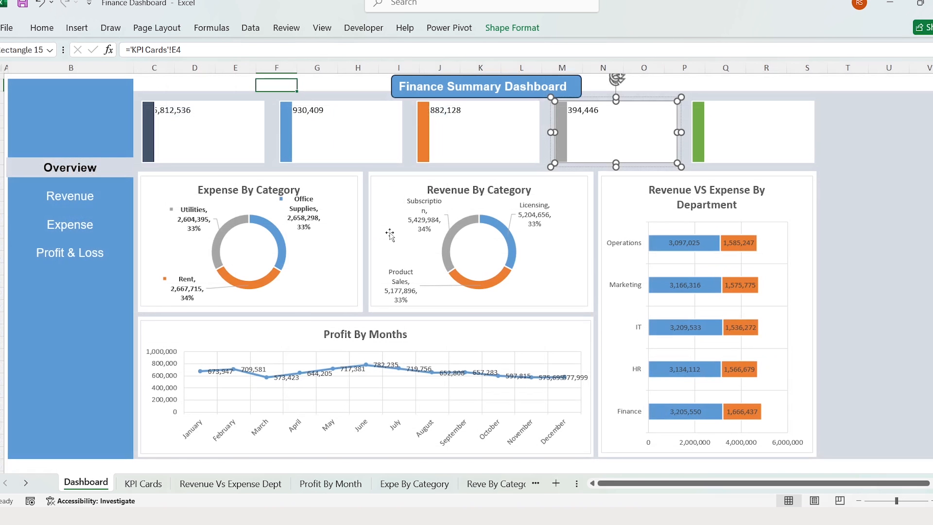
- Link the green fifth card to KPI Cards!H4, December's expense
click(756, 131)
click(626, 51)
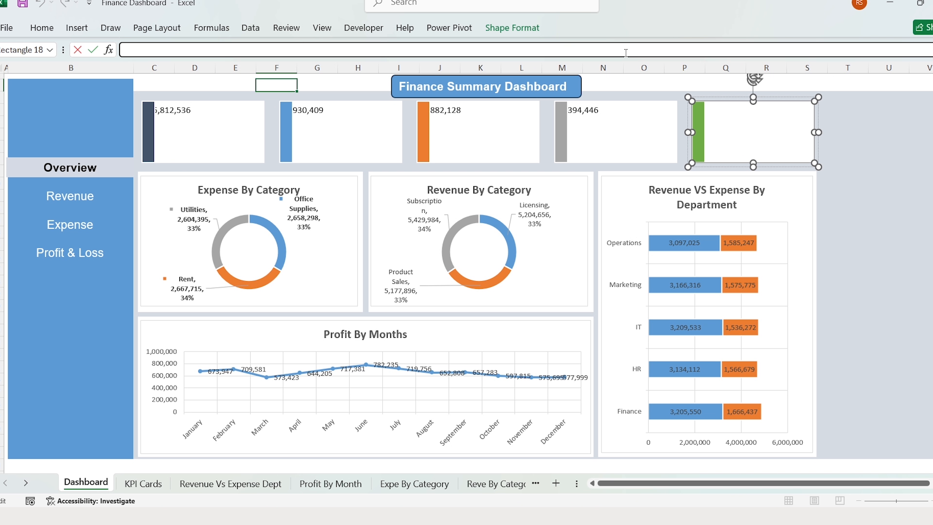
text(=)
click(143, 483)
click(426, 129)
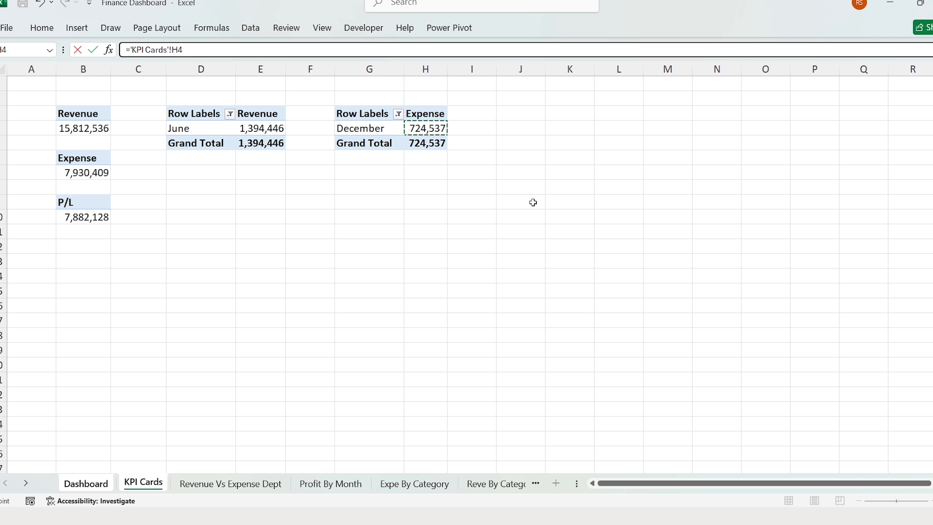
key(Return)
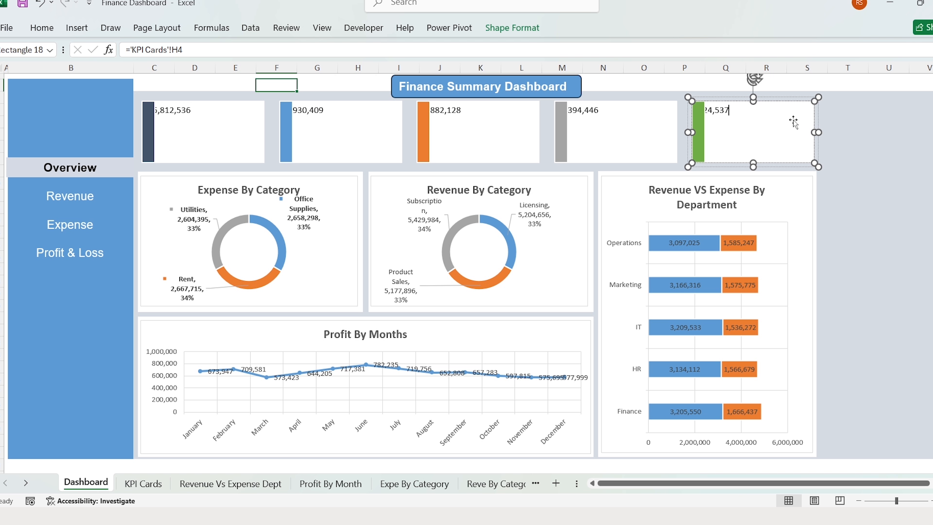
key(ctrl+a)
- Right-align and vertically centre the green card's value at size 20
click(42, 28)
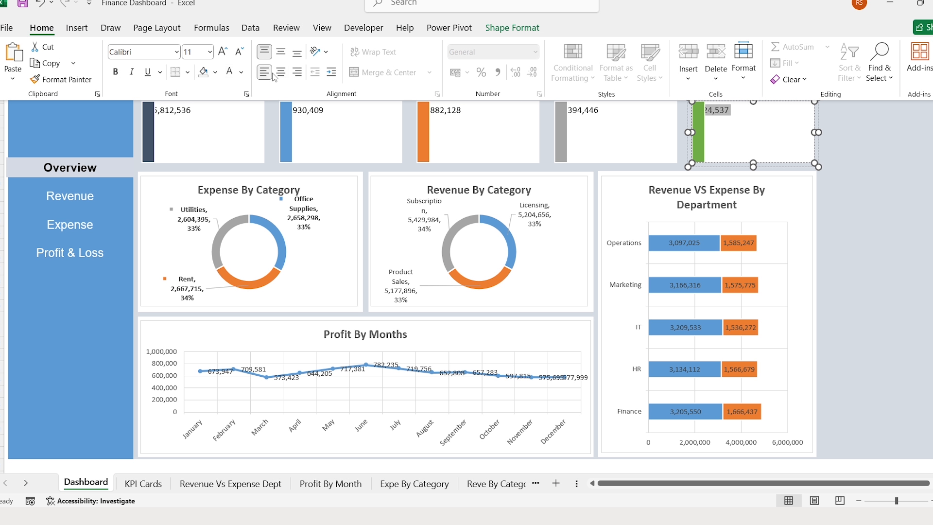
click(296, 73)
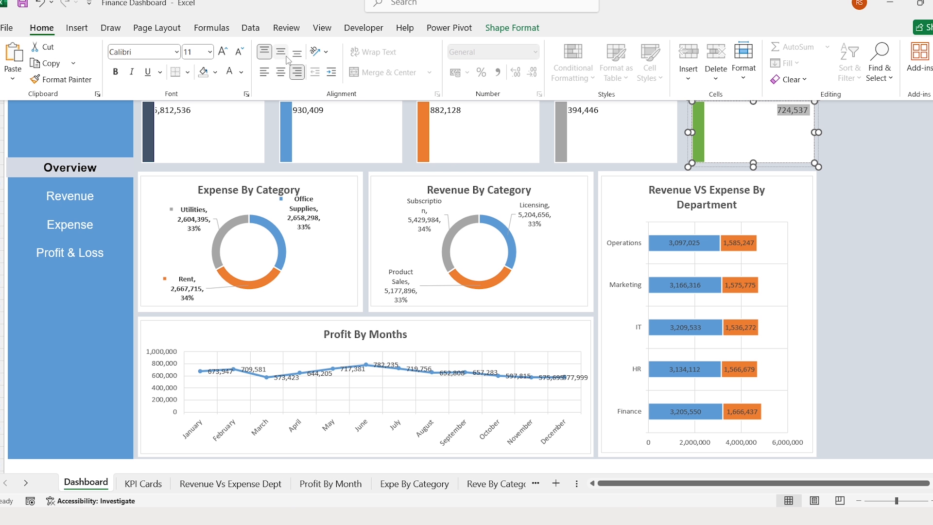
click(285, 55)
click(194, 52)
text(16)
key(Return)
text(20)
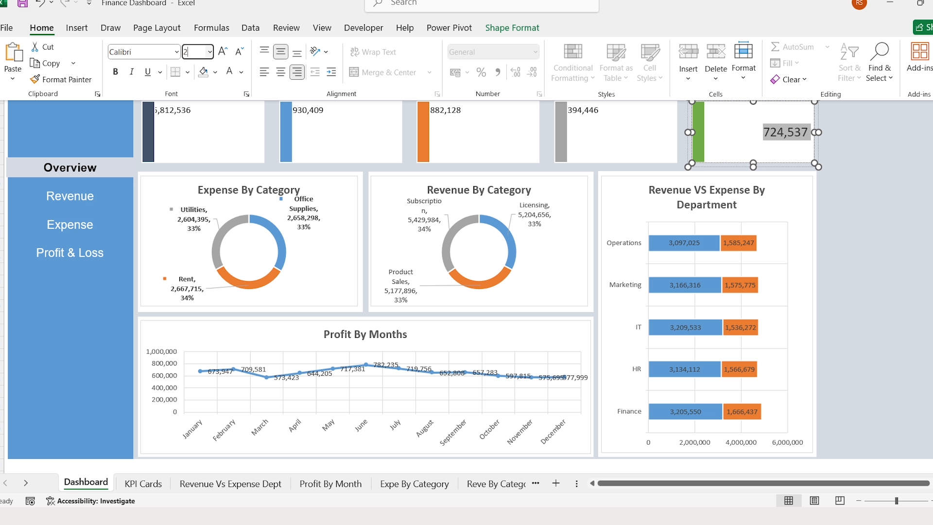
key(Return)
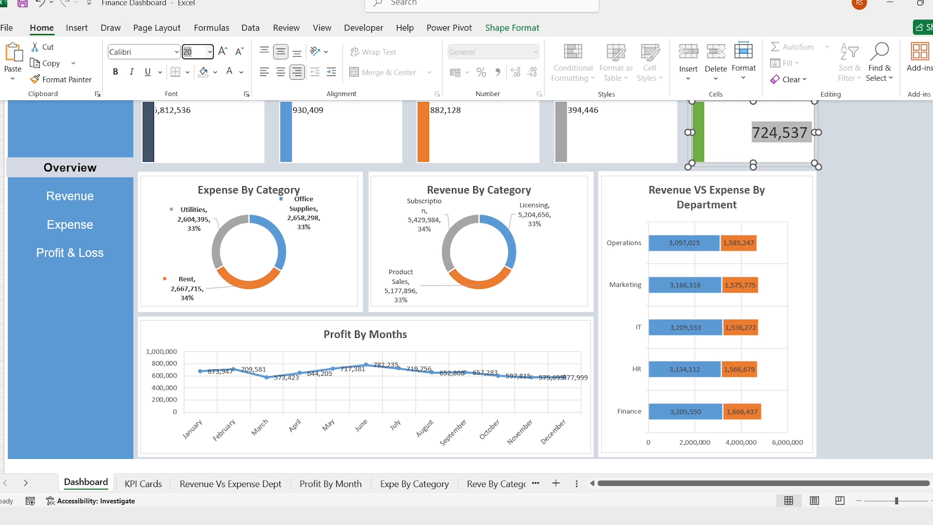
- Right-align and vertically centre the grey card's value, enlarged to size 20
click(620, 131)
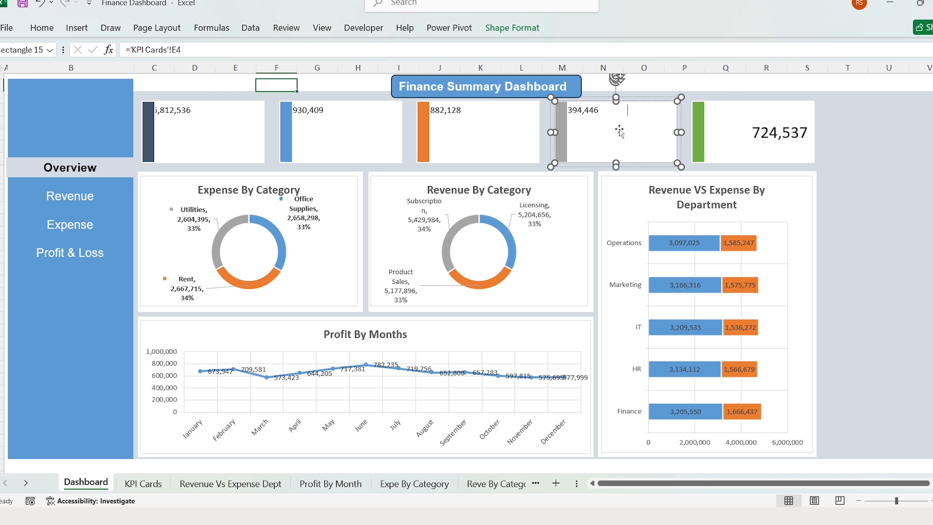
key(ctrl+a)
click(48, 28)
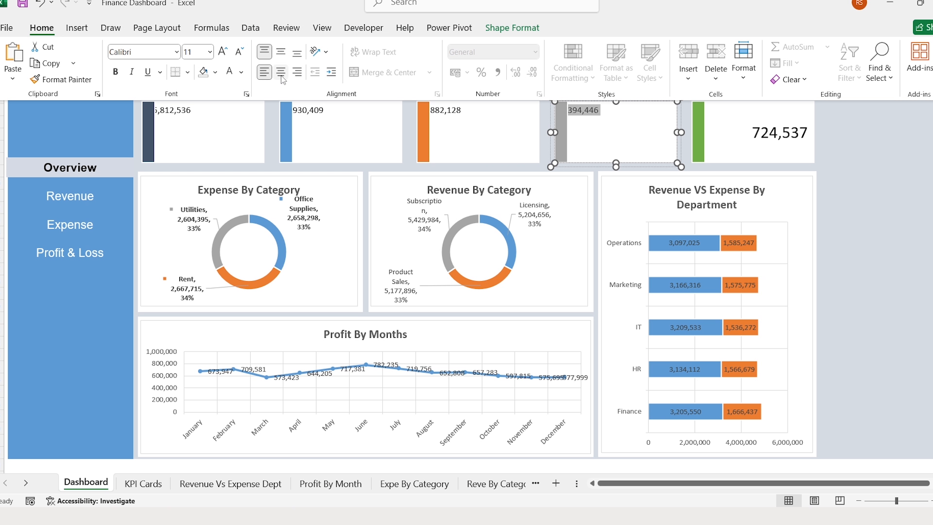
click(297, 52)
click(297, 72)
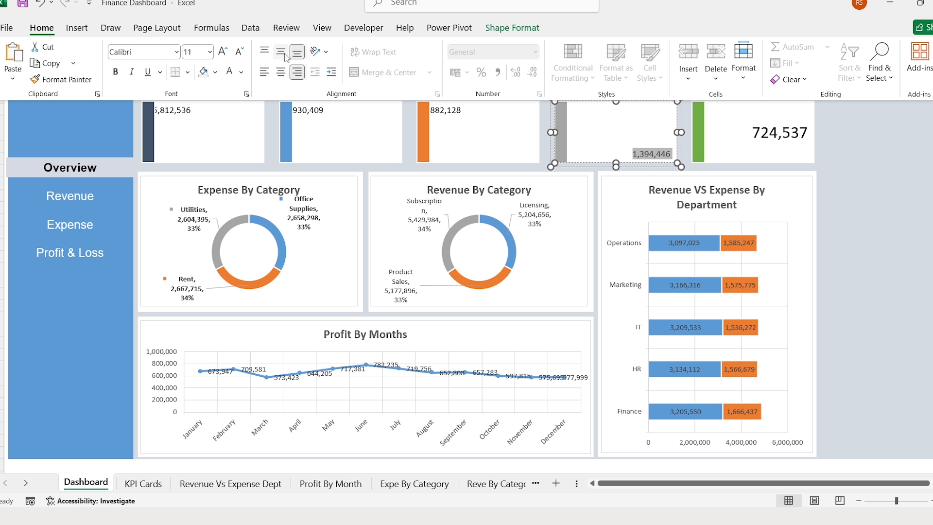
click(285, 56)
click(197, 53)
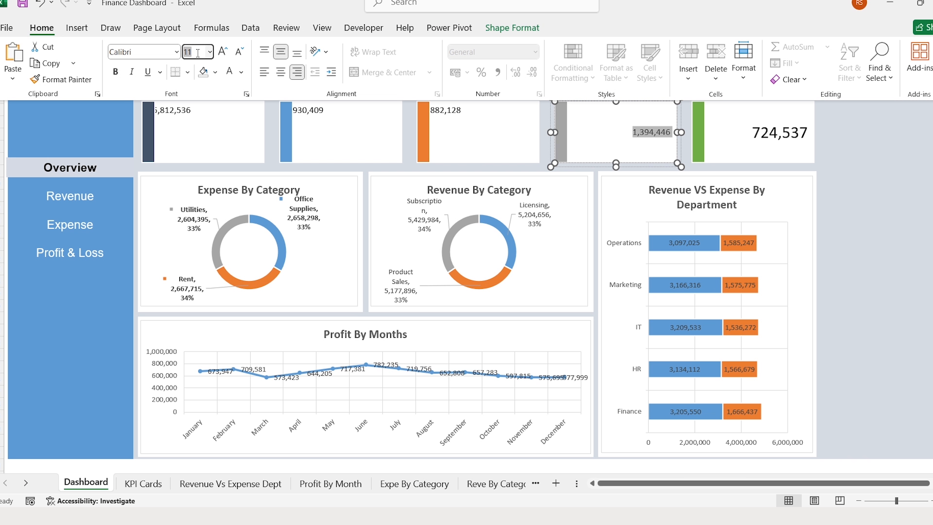
key(Return)
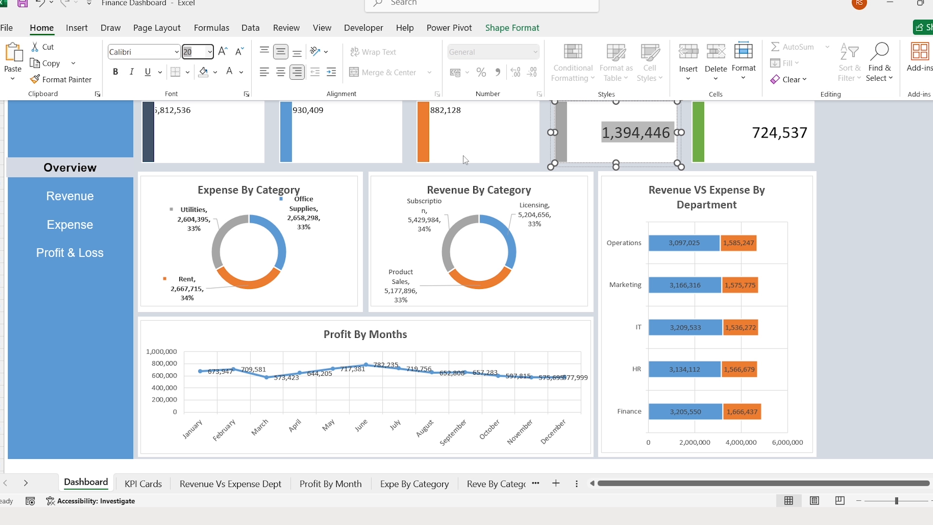
- Format the orange P/L card's value right-aligned, middle-aligned, bold, size 20
click(506, 142)
click(506, 142)
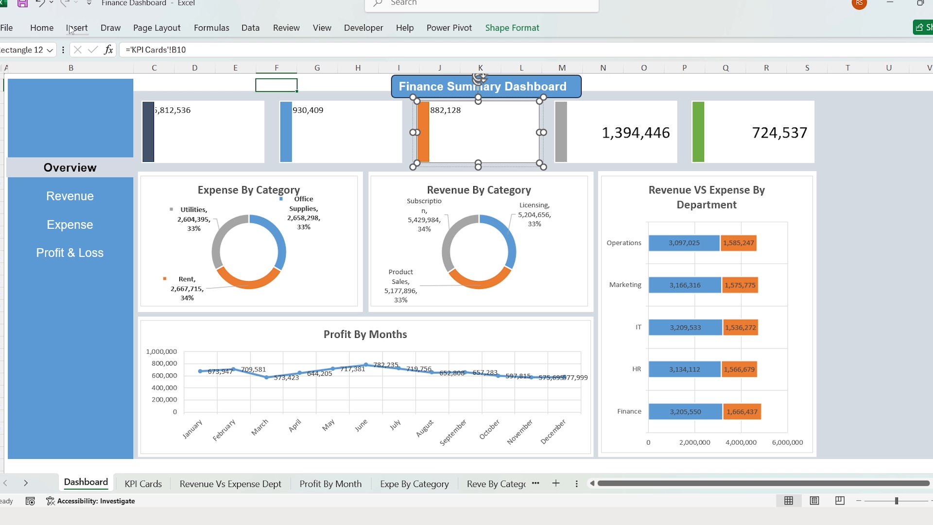
click(42, 27)
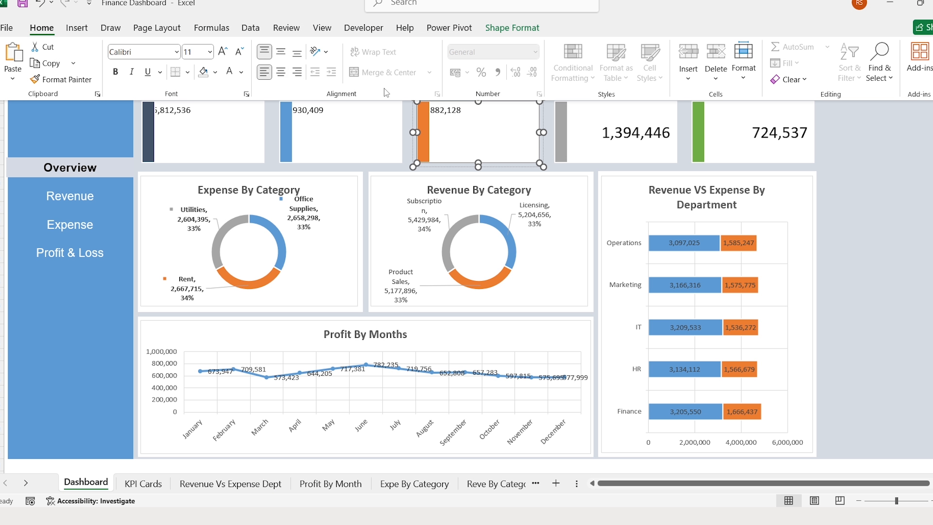
click(297, 72)
click(281, 52)
click(115, 72)
click(190, 52)
text(20)
key(Return)
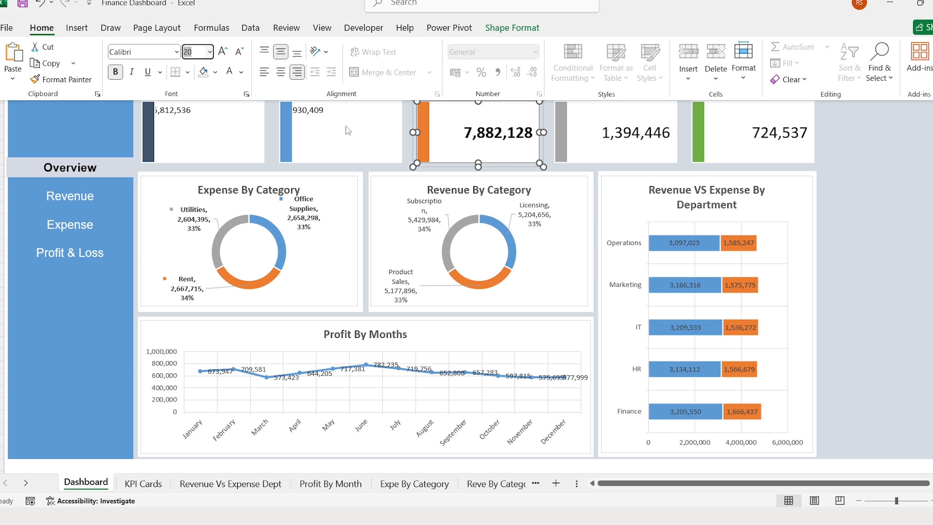
- Format the blue expense card's value right-aligned, middle-aligned, bold, size 20
double_click(348, 131)
click(42, 28)
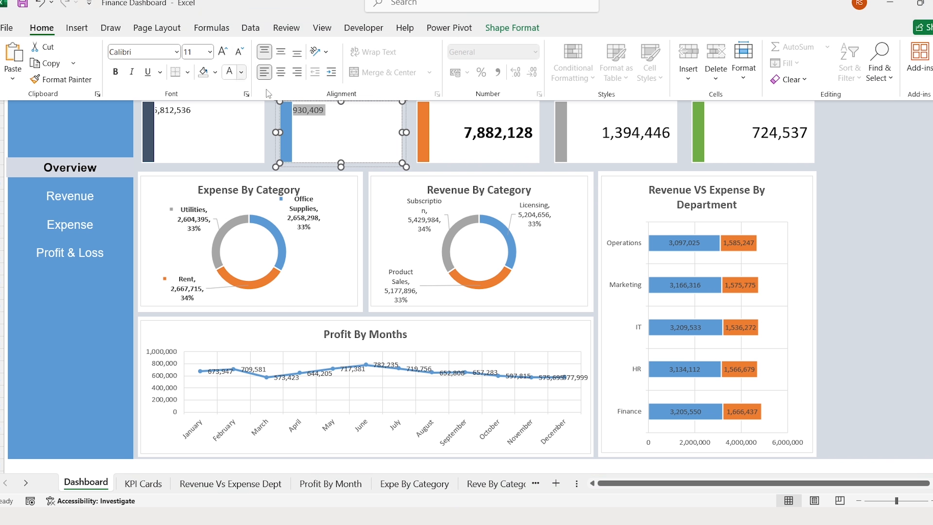
click(281, 52)
click(297, 72)
click(191, 52)
text(20)
- Format the first revenue card's value right-aligned, middle-aligned, bold, size 20
click(115, 72)
click(212, 120)
click(281, 52)
click(297, 72)
click(191, 52)
text(20)
key(Return)
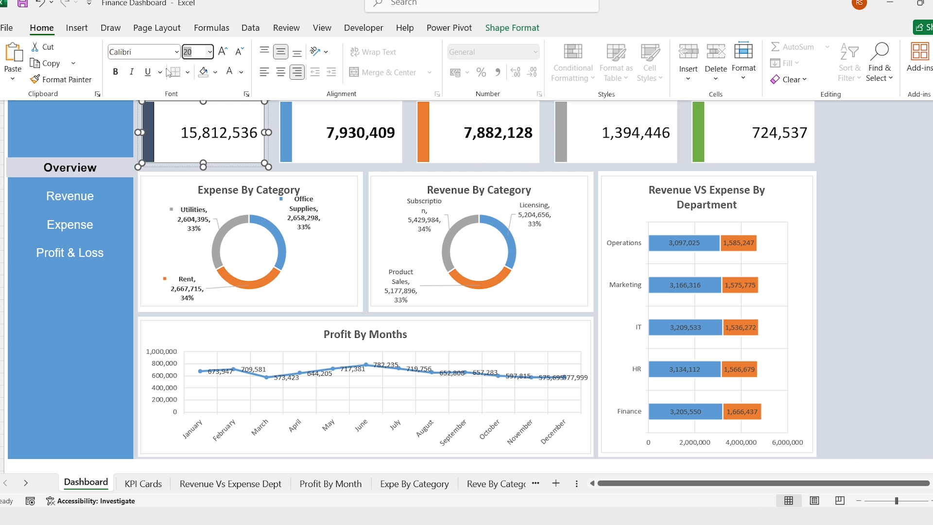
click(115, 72)
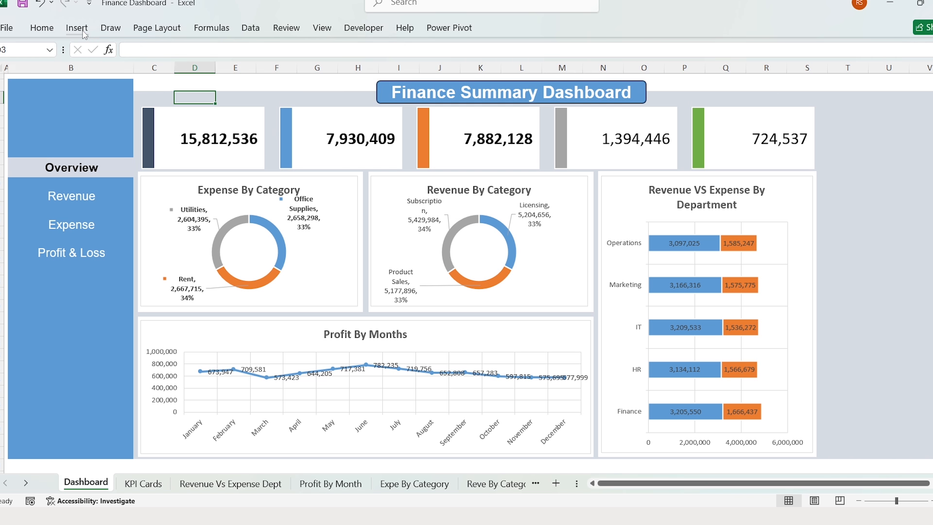
click(79, 29)
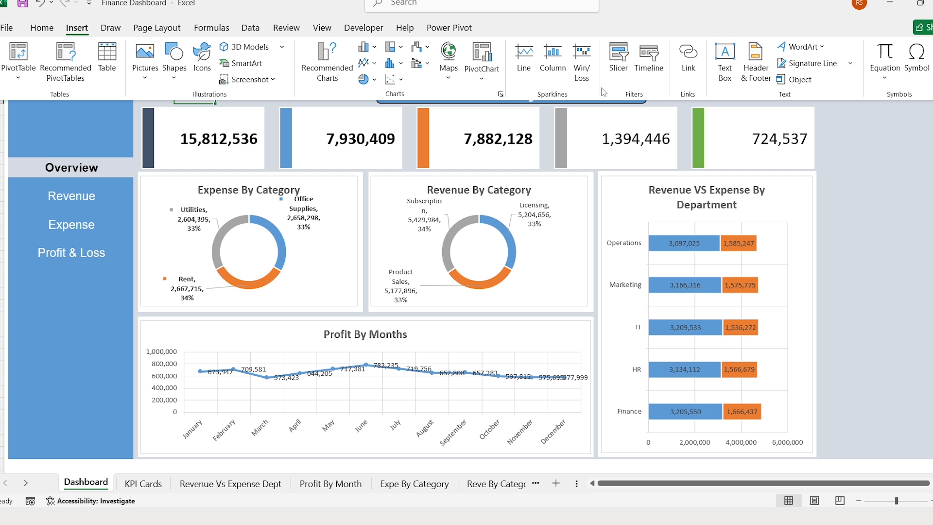
click(727, 55)
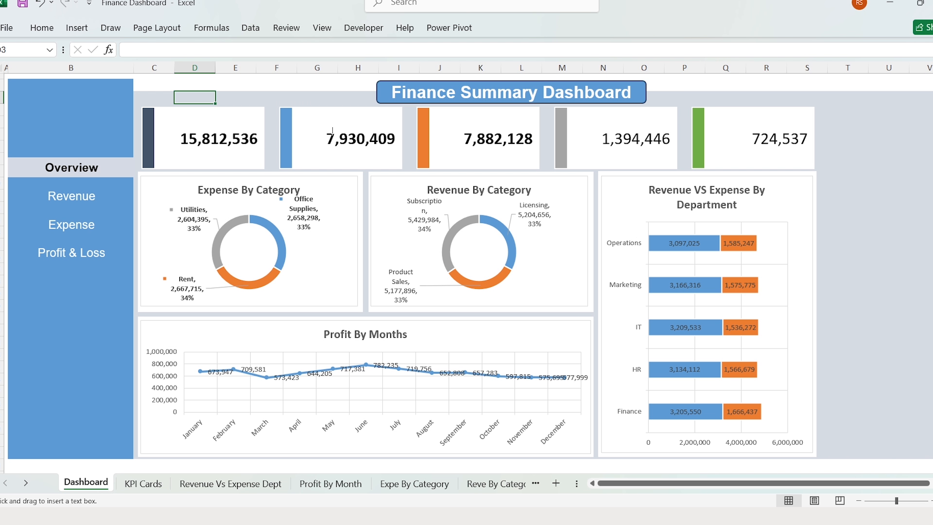
- Add a text box reading 'Revenue' on the first KPI card at 12 pt
click(184, 117)
text(Rev)
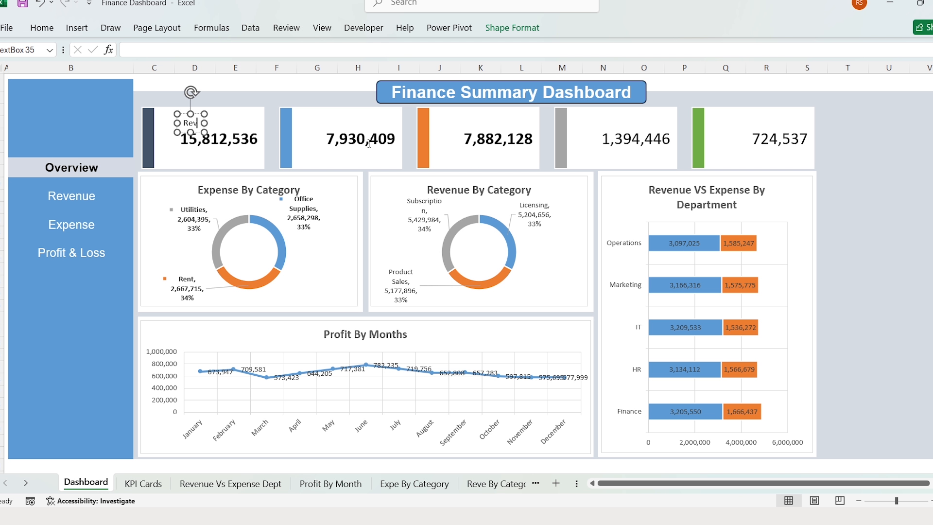
text(enue)
key(ctrl+a)
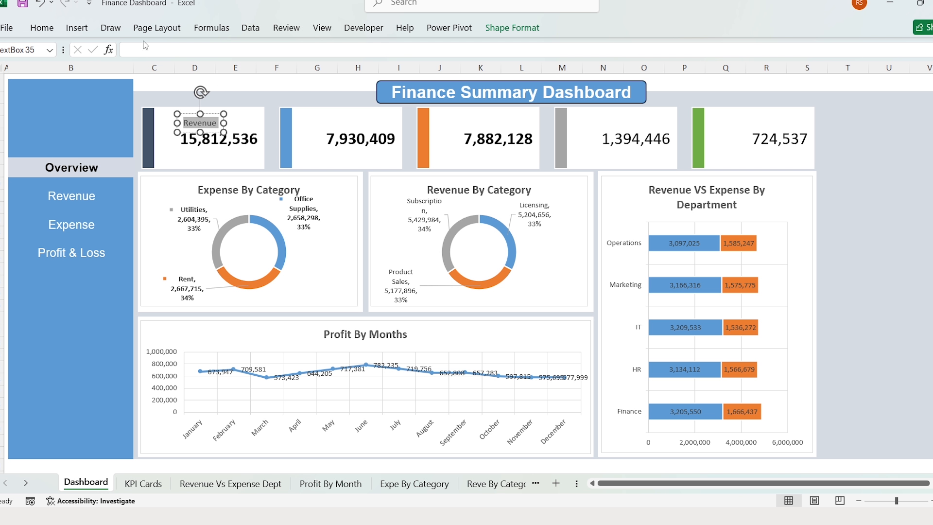
click(41, 28)
click(197, 50)
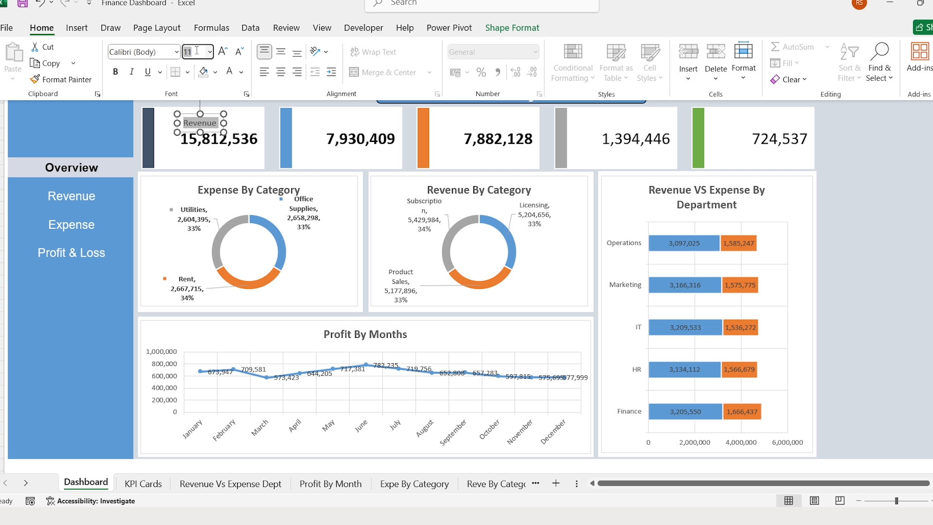
text(12)
key(Return)
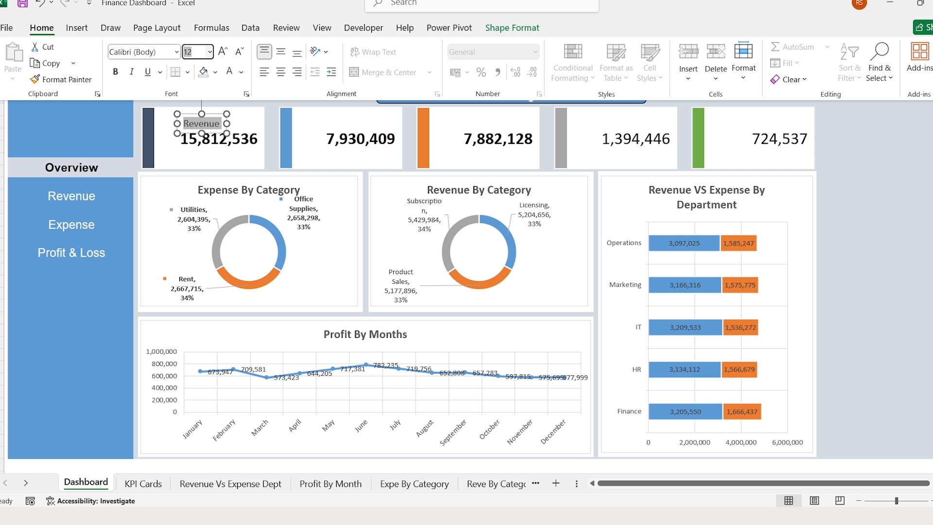
- Make the Revenue label bold Arial, centred horizontally and vertically
click(163, 51)
text(Arial)
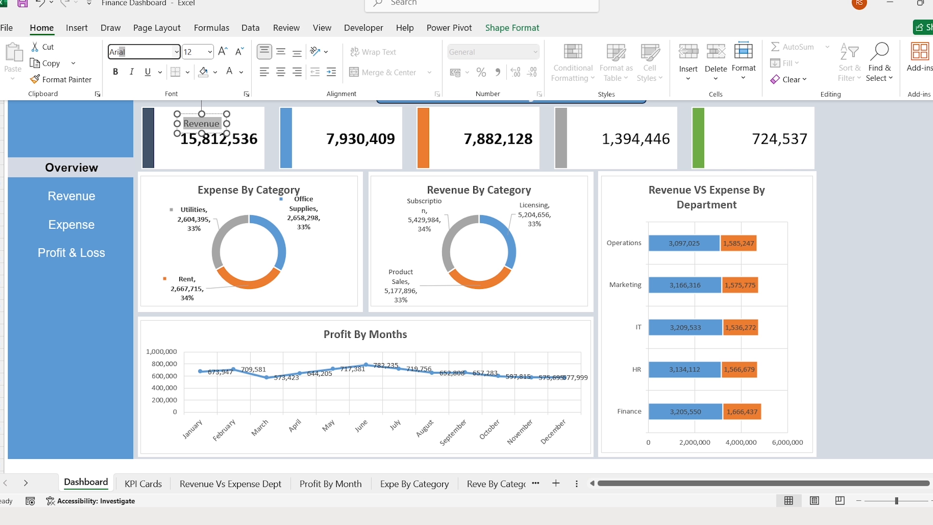
key(Return)
click(115, 71)
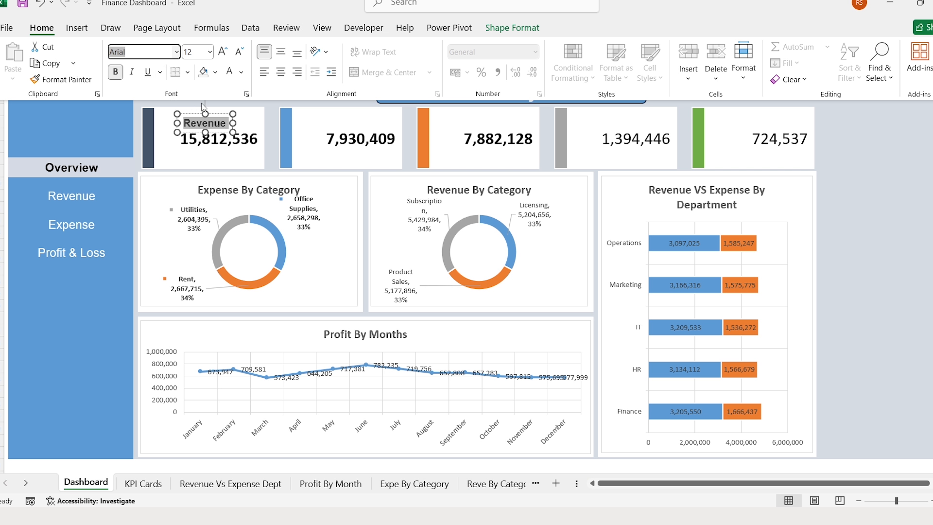
click(280, 72)
click(281, 51)
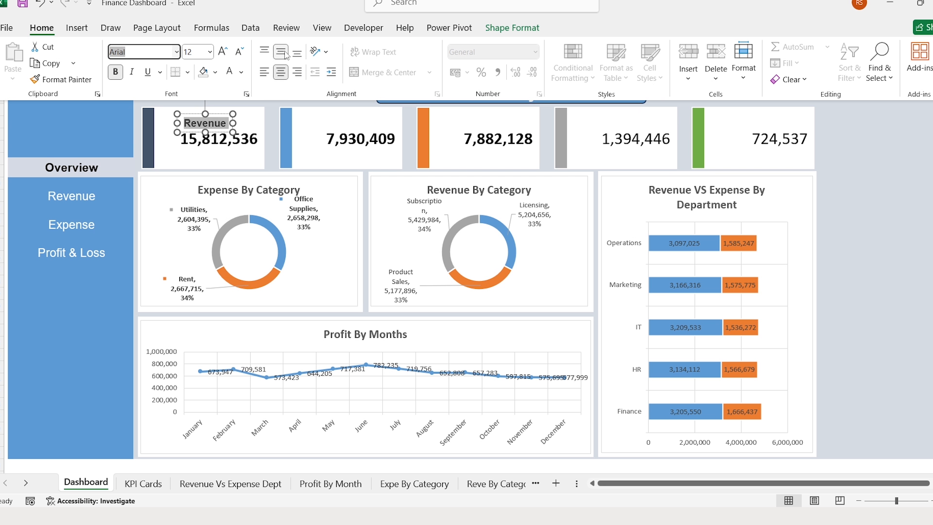
- Move the label to the first card's top-left and place a copy on the second card
click(275, 119)
click(209, 123)
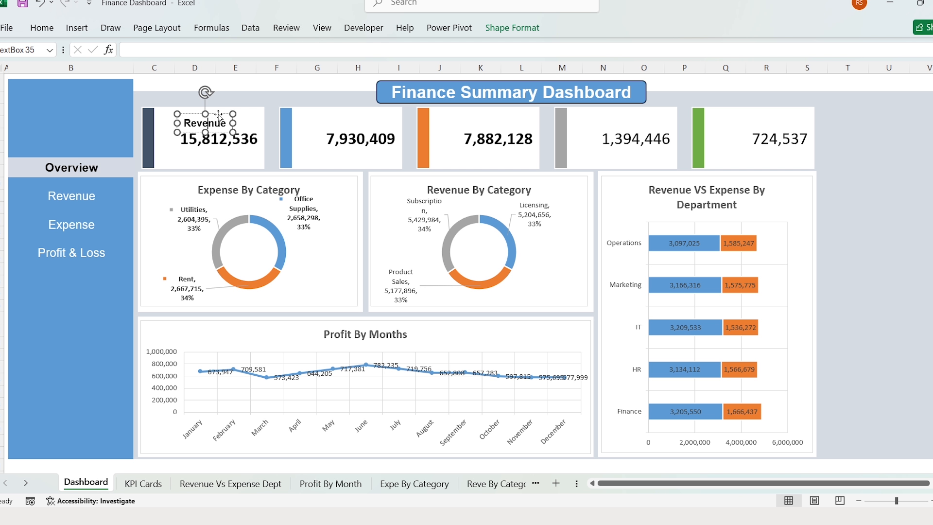
drag(219, 117, 193, 106)
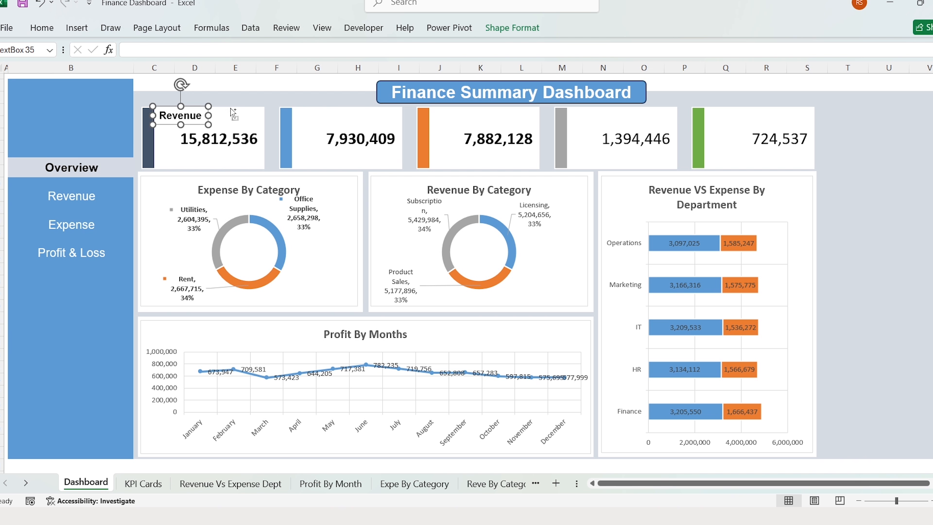
key(ctrl+d)
drag(208, 117, 336, 105)
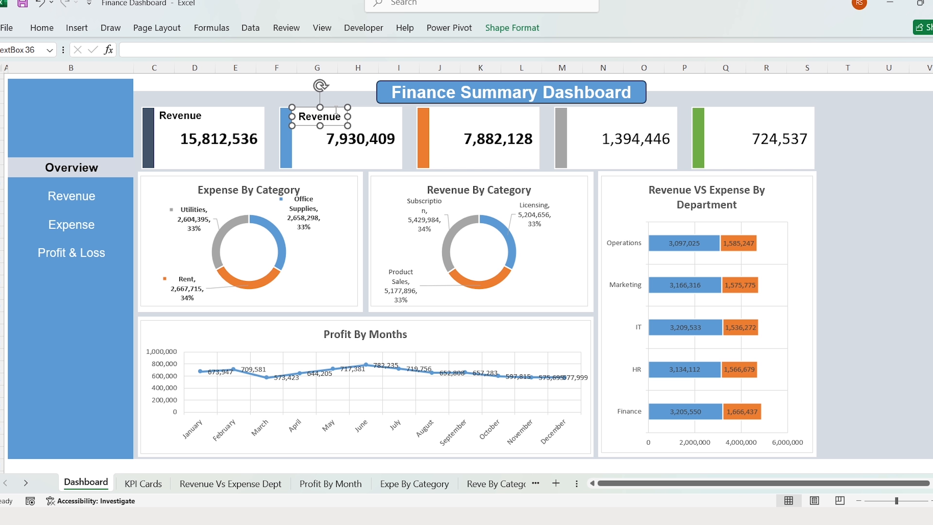
- Label the second card Expense and a duplicate on the orange card Profit & Loss
text(Expense)
click(336, 107)
key(ctrl+d)
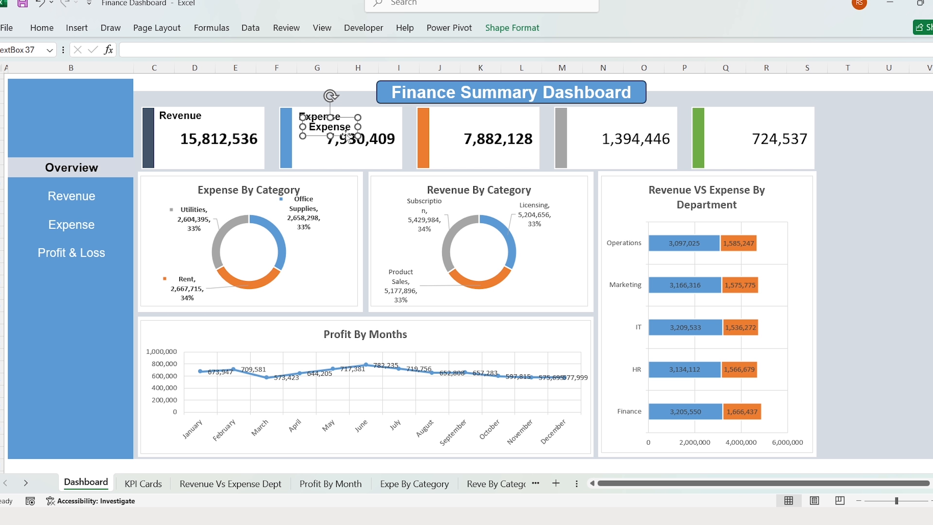
drag(347, 136, 469, 123)
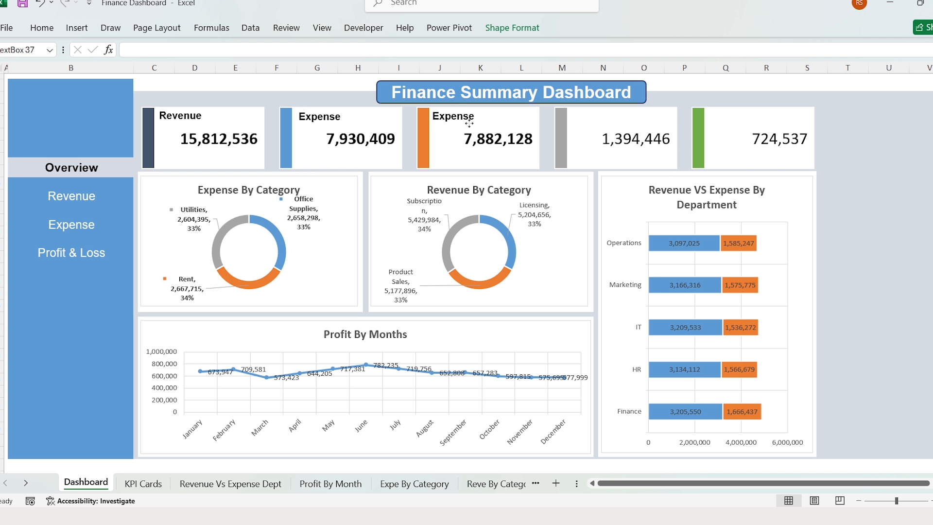
double_click(468, 123)
text(Profit & Loss)
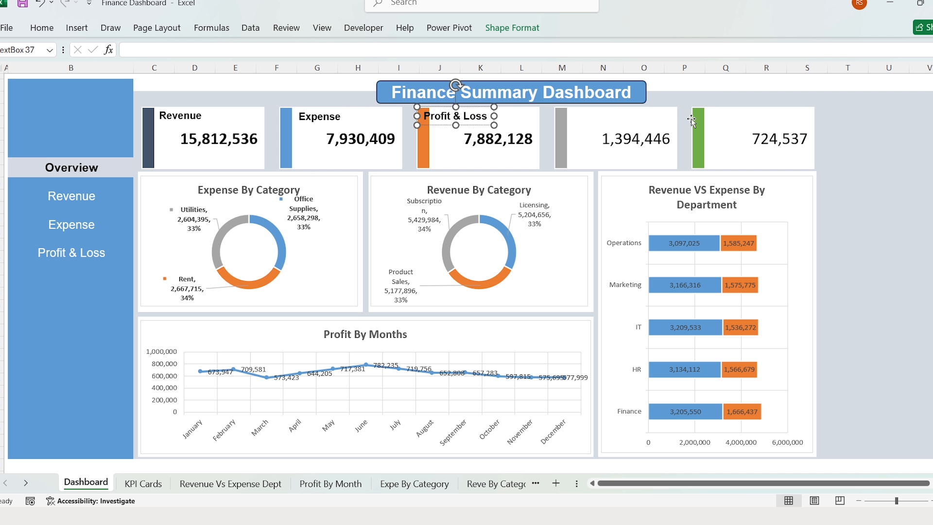
drag(463, 108, 473, 108)
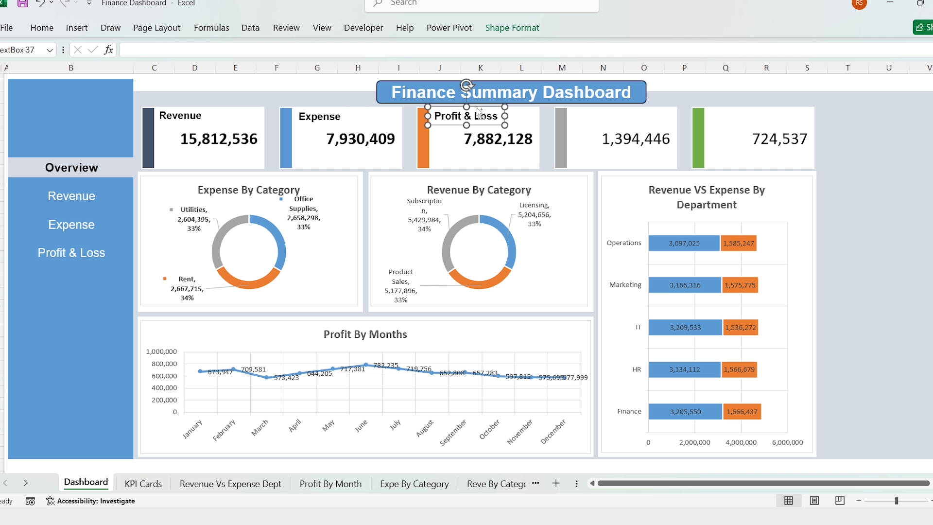
- Duplicate the label onto the grey card and retype it as Max Revenue
key(ctrl+d)
drag(488, 135, 615, 125)
triple_click(614, 117)
text(Max Revenue)
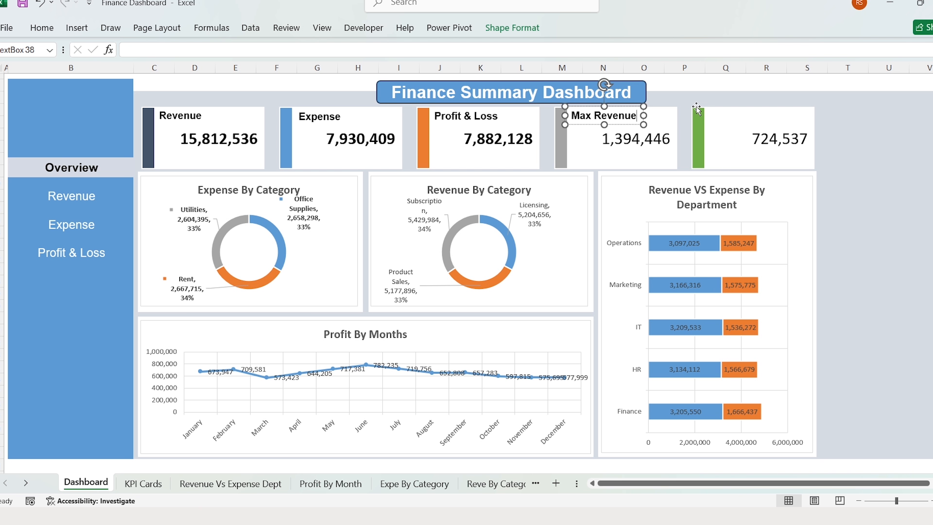
key(Escape)
- Duplicate the label onto the green card and change it to Max Expense
key(ctrl+d)
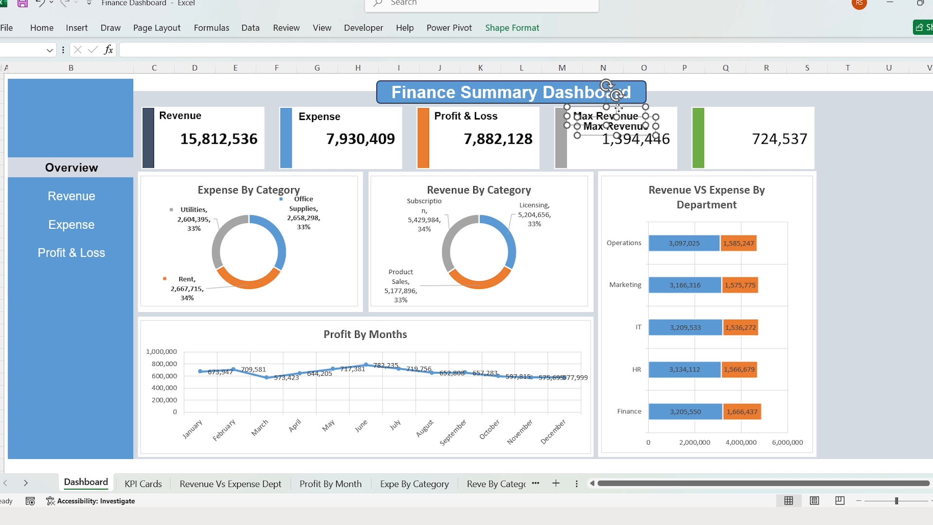
drag(636, 117, 846, 140)
key(BackSpace)
key(BackSpace)
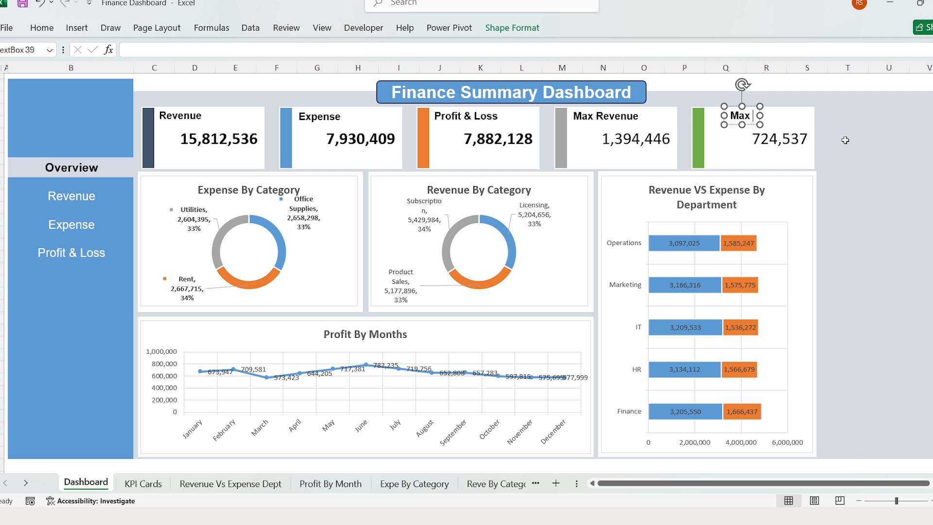
text(Expense)
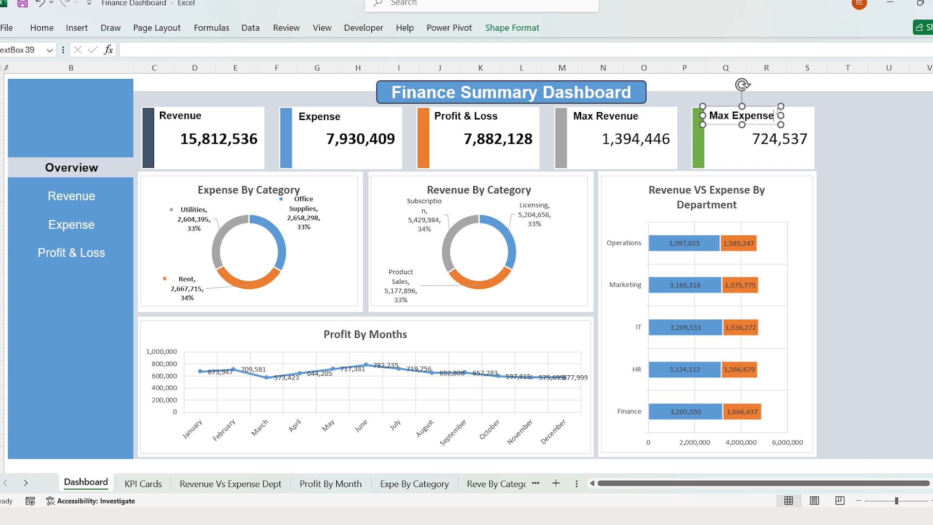
key(Escape)
key(Escape)
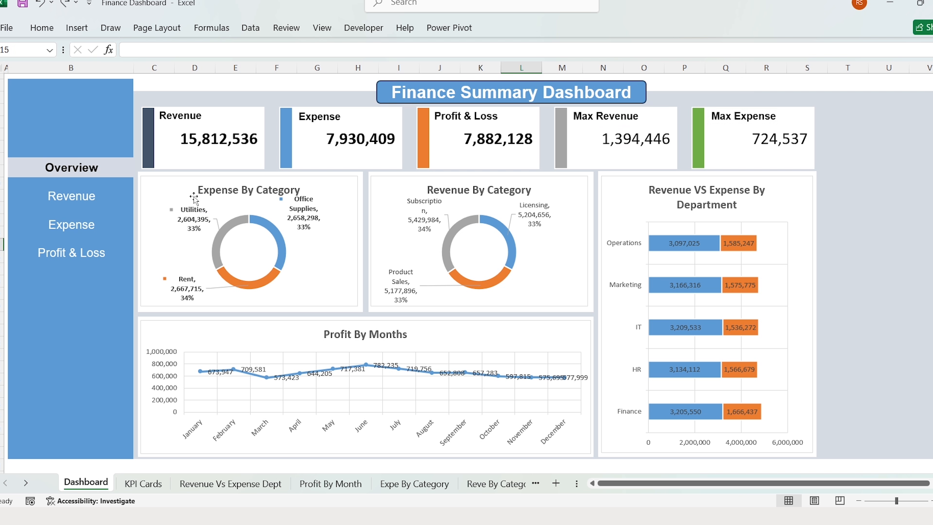
- For the Expense By Category chart, insert Year, Month, Department, Payment Method and Quarter slicers from all tables
click(173, 181)
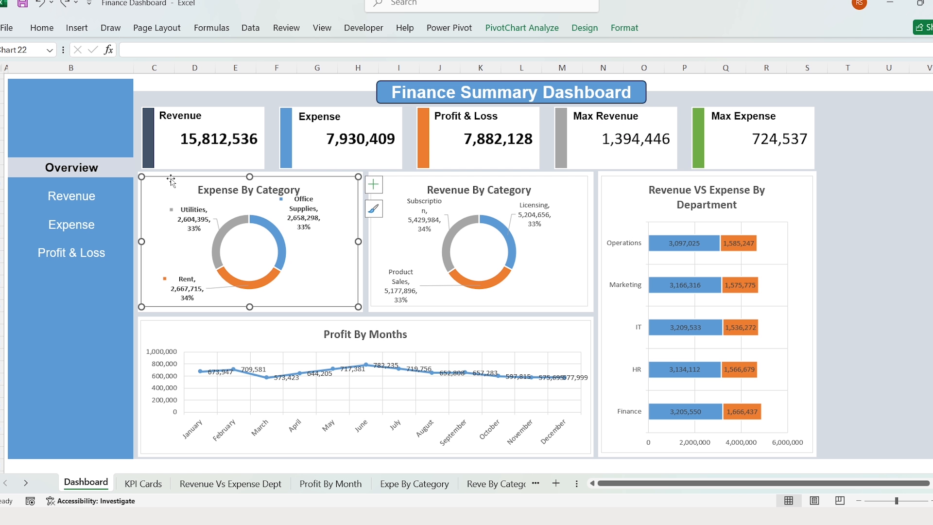
click(79, 28)
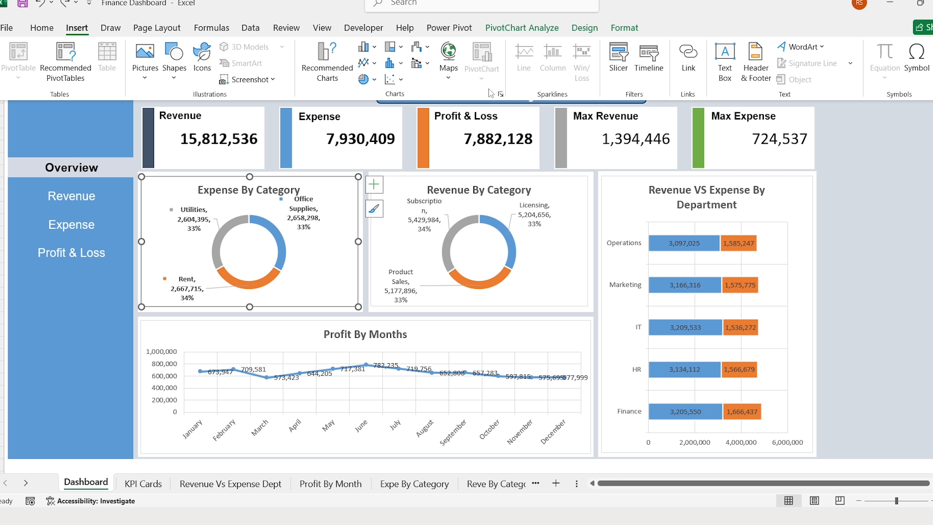
click(613, 60)
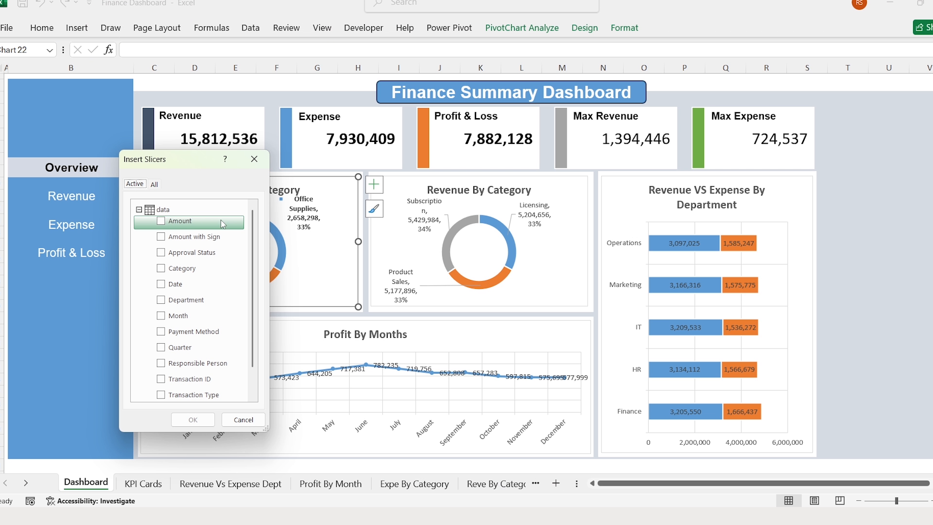
click(155, 185)
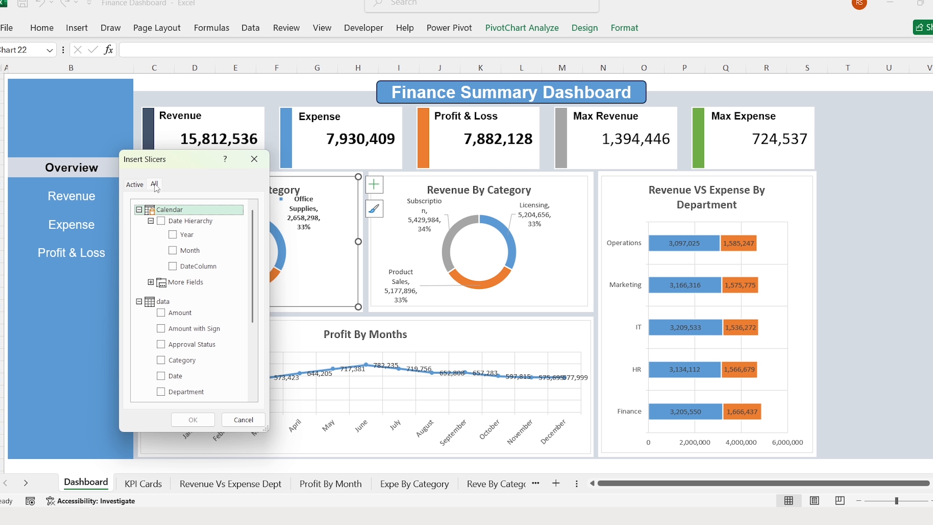
click(173, 237)
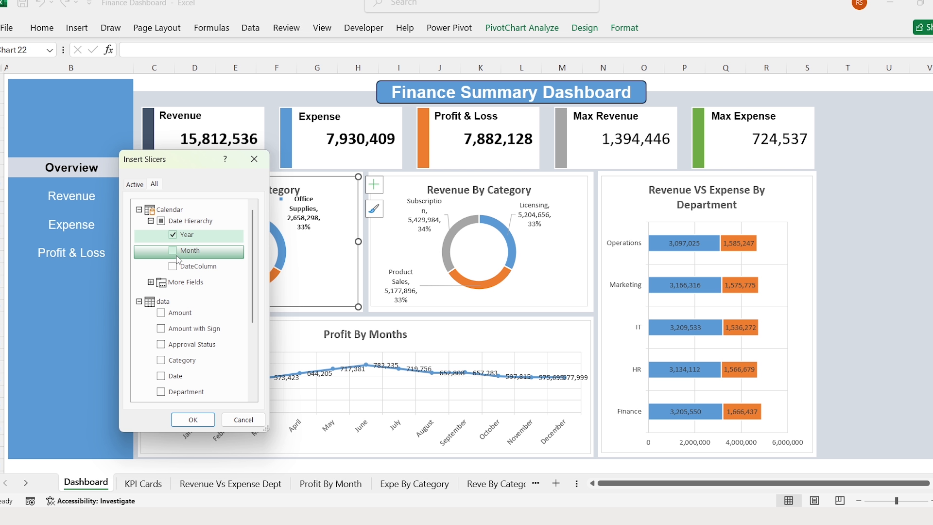
click(176, 256)
click(151, 282)
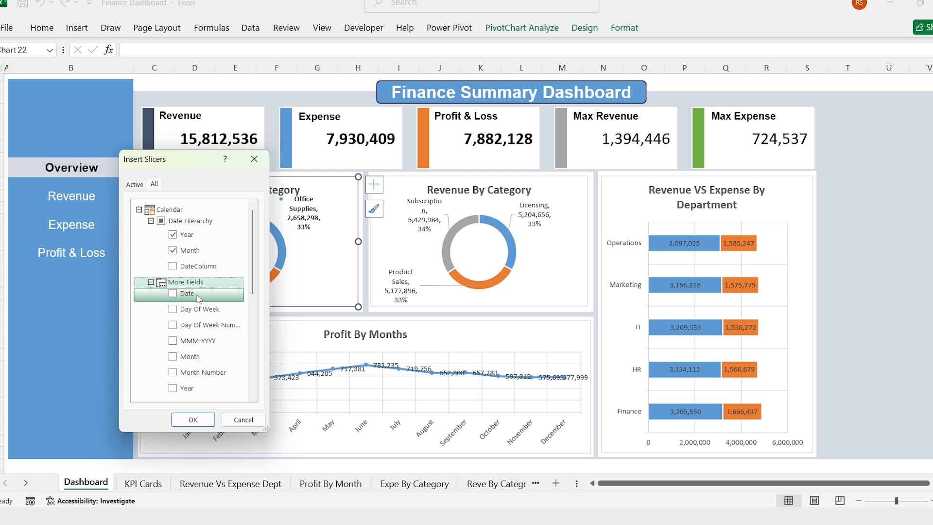
scroll(199, 299, down, 3)
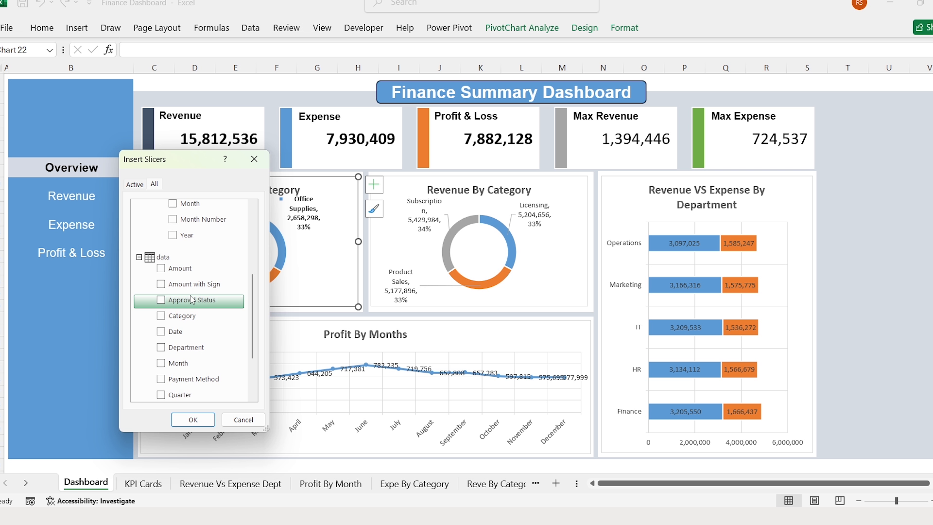
scroll(191, 299, down, 1)
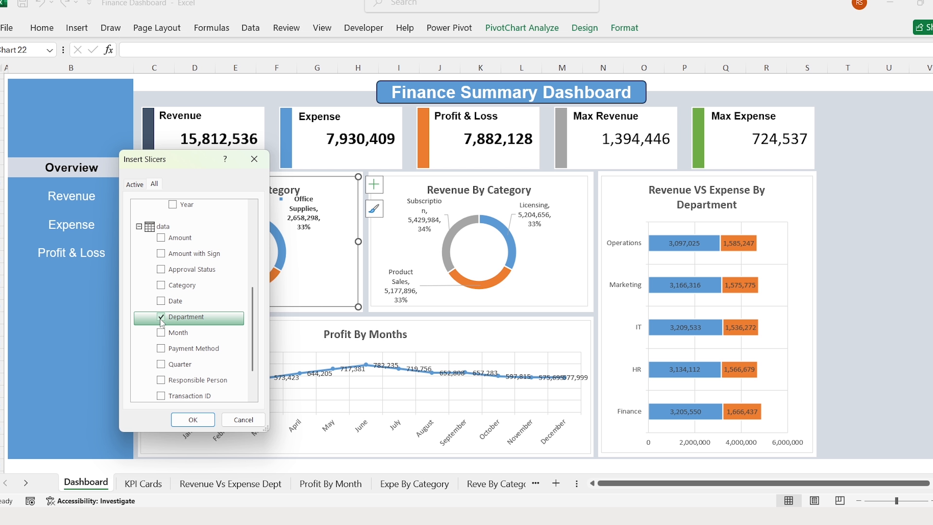
click(161, 349)
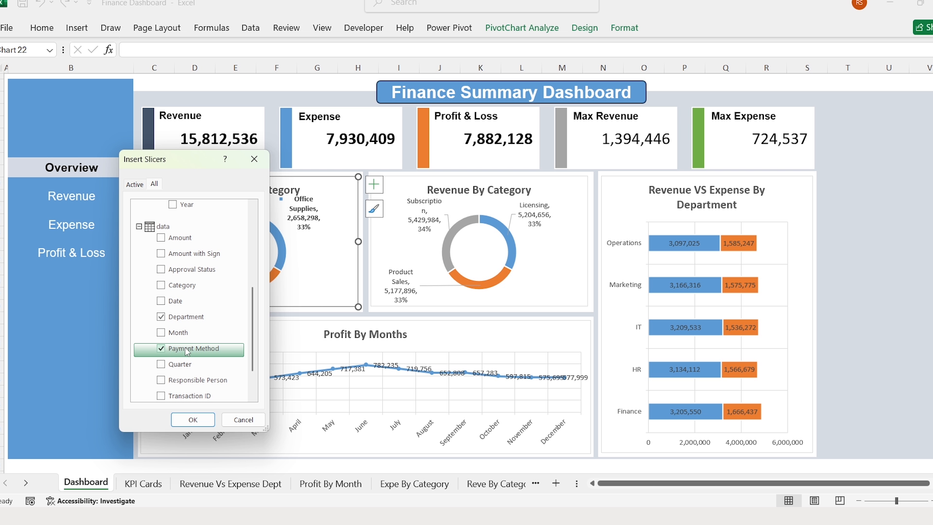
scroll(189, 350, down, 3)
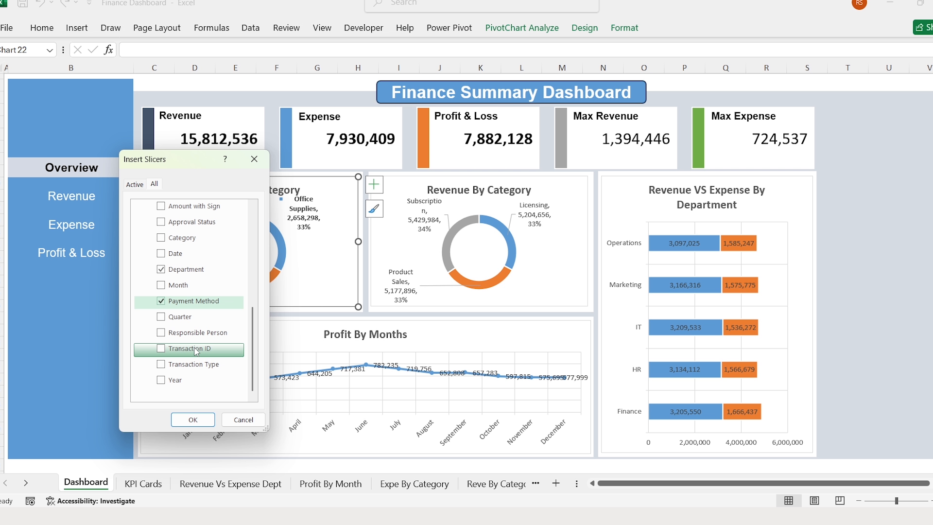
click(160, 317)
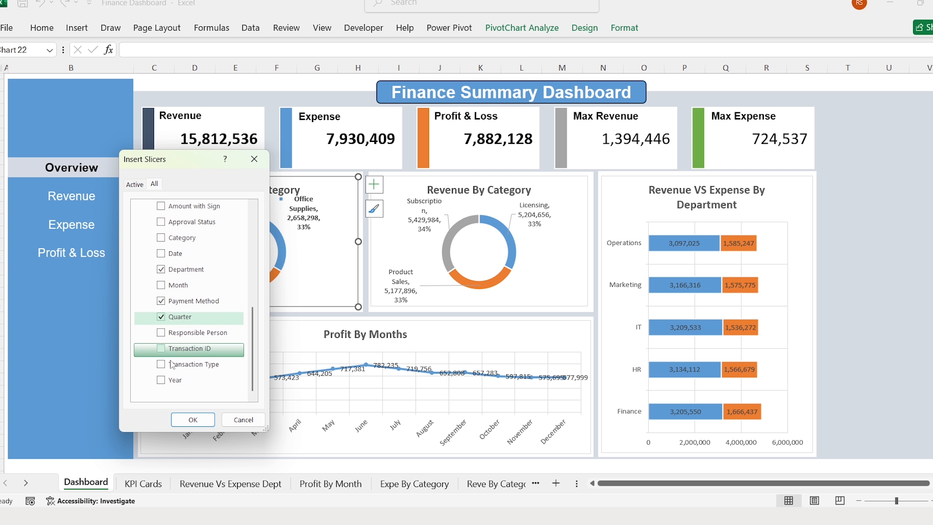
click(194, 419)
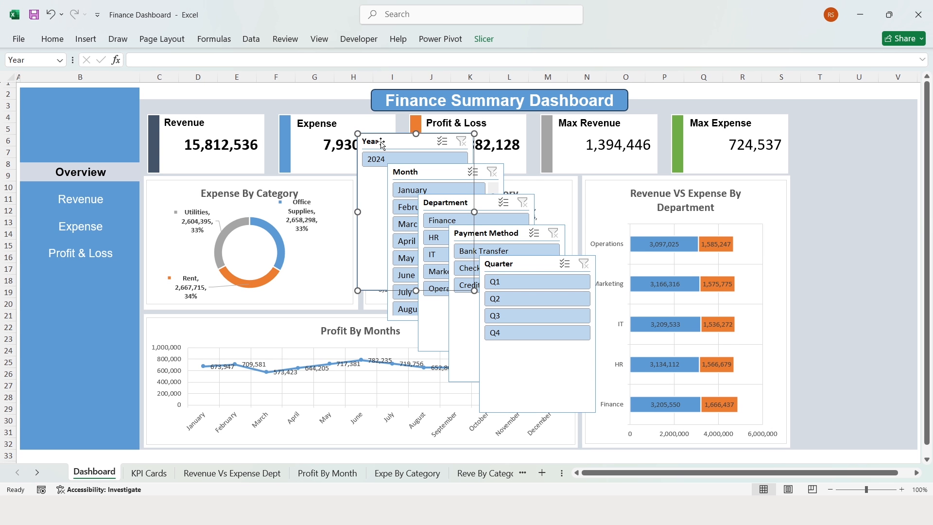
- Move the Year and Month slicers to the right panel, giving Month two button columns
drag(382, 144, 822, 111)
drag(858, 259, 858, 143)
drag(427, 171, 824, 153)
click(484, 39)
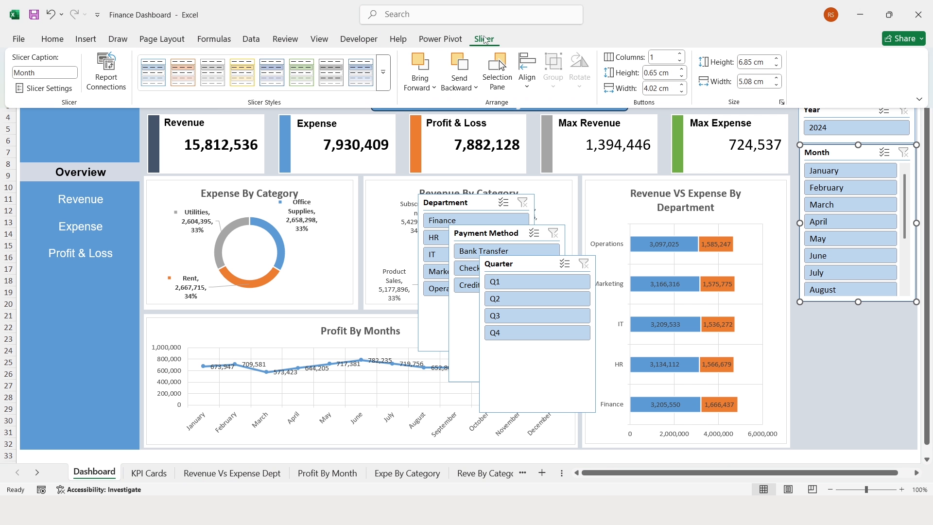
click(661, 59)
key(Return)
drag(858, 302, 858, 269)
- Place the Quarter slicer below Month with 4 columns so quarters sit in one row
drag(502, 263, 822, 279)
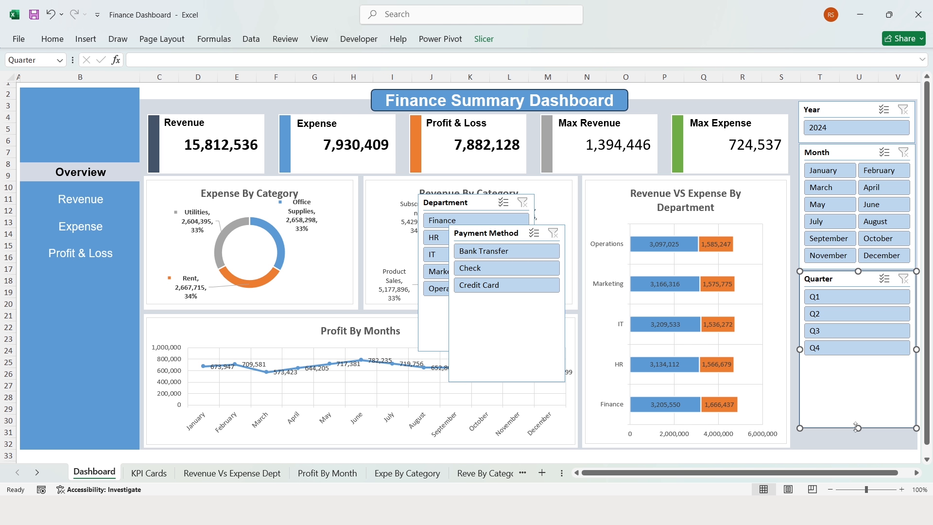
click(489, 44)
click(670, 56)
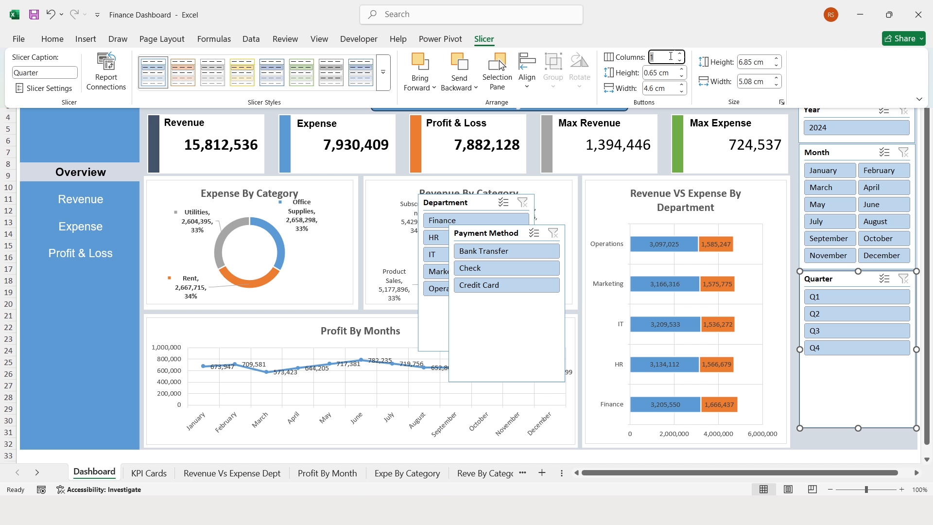
text(4)
key(Return)
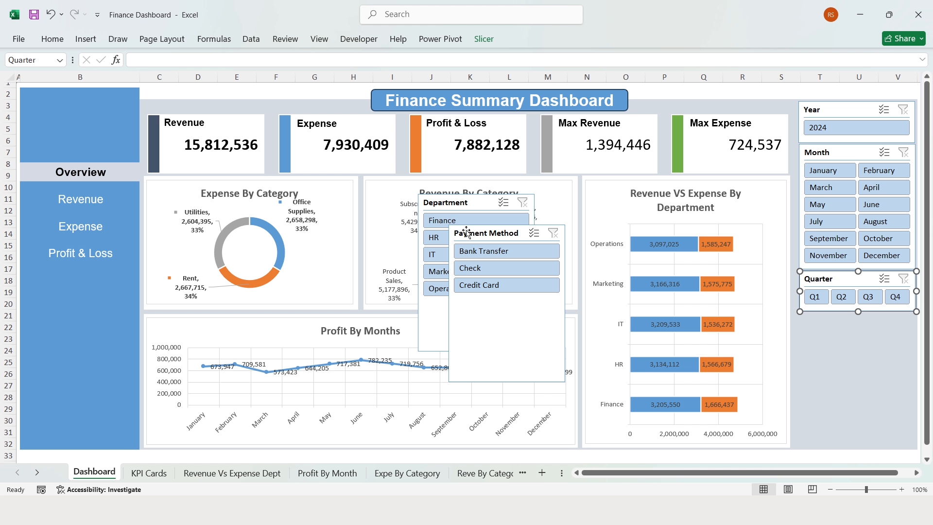
- Give the Department slicer 2 columns, move it below Quarter and shorten it
click(469, 234)
click(465, 204)
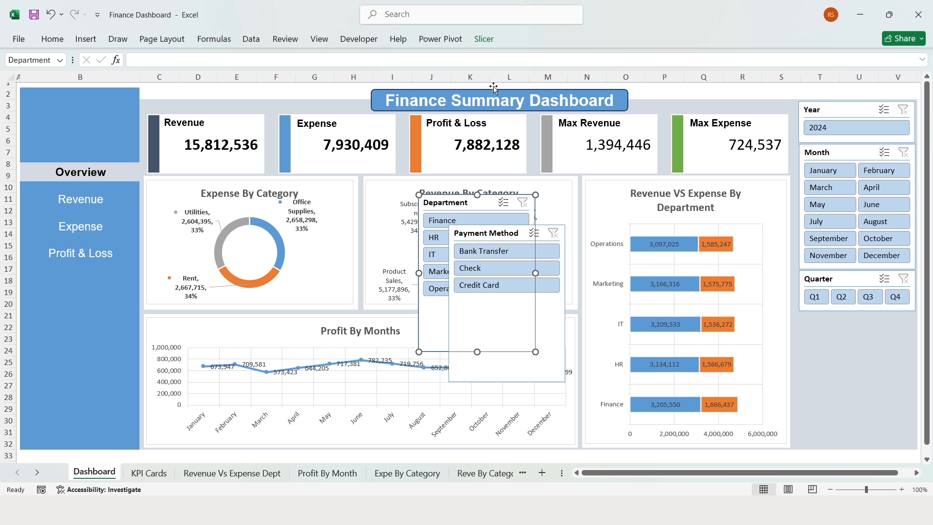
click(480, 41)
click(661, 56)
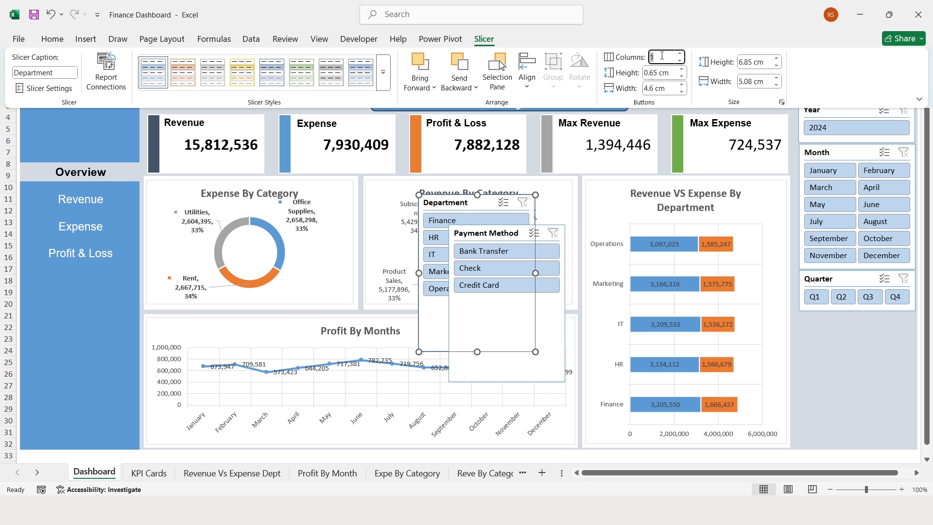
text(2)
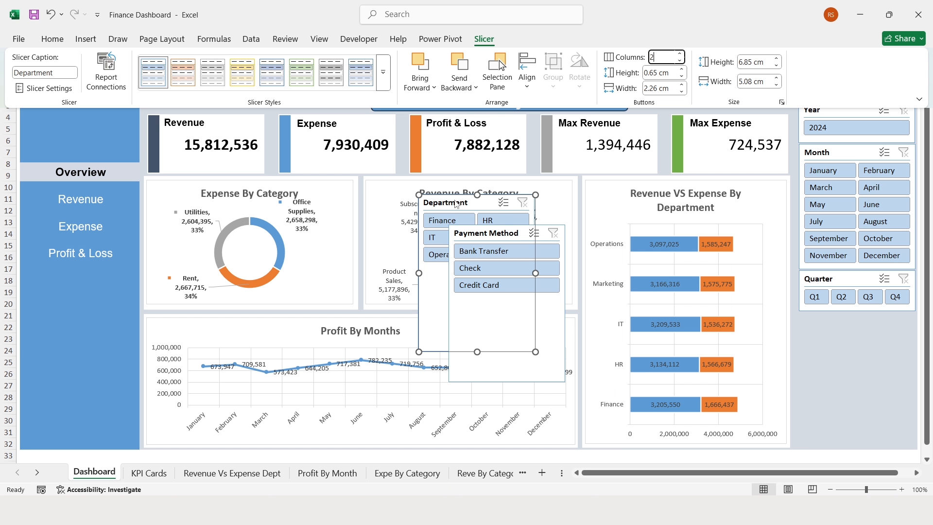
drag(456, 204, 837, 322)
scroll(865, 407, down, 2)
drag(857, 398, 850, 315)
- Place the Payment Method slicer below Department with 2 columns, sized to show Credit Card
click(485, 163)
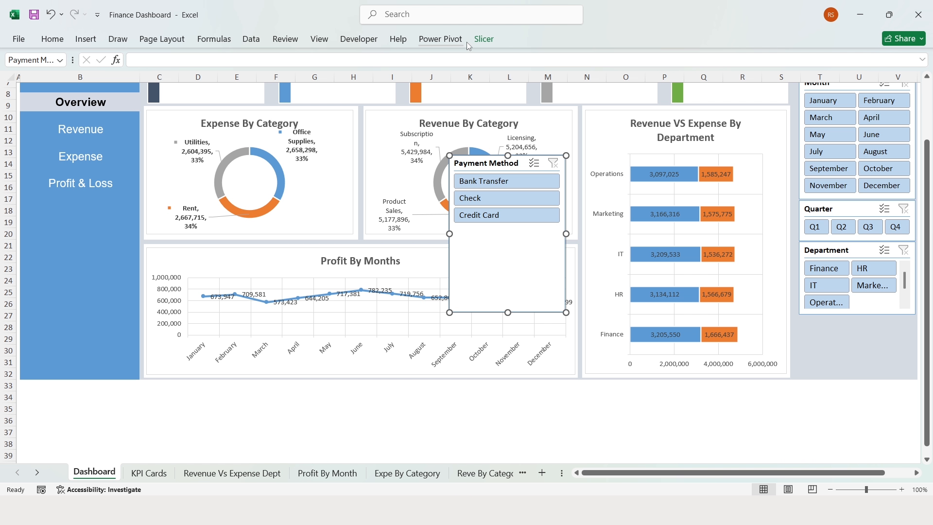
click(484, 38)
click(665, 58)
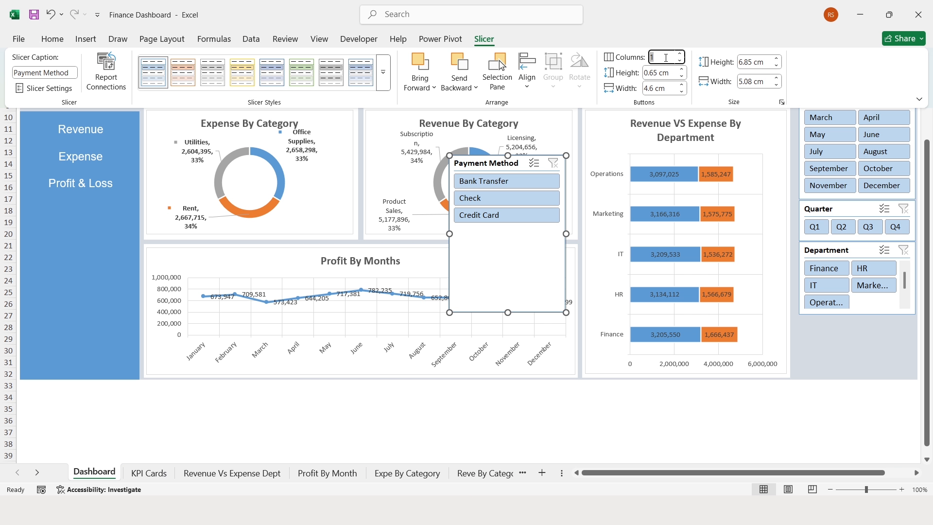
key(Return)
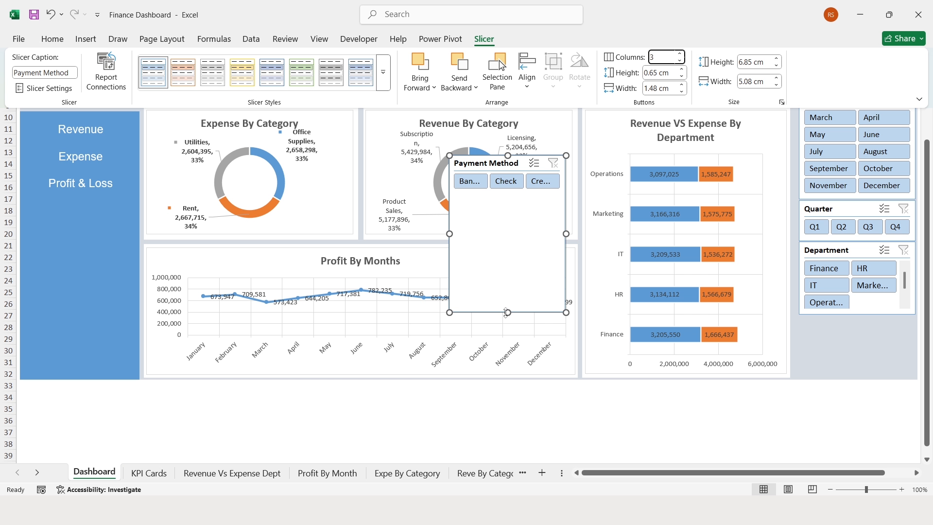
drag(506, 313, 506, 199)
drag(486, 165, 836, 327)
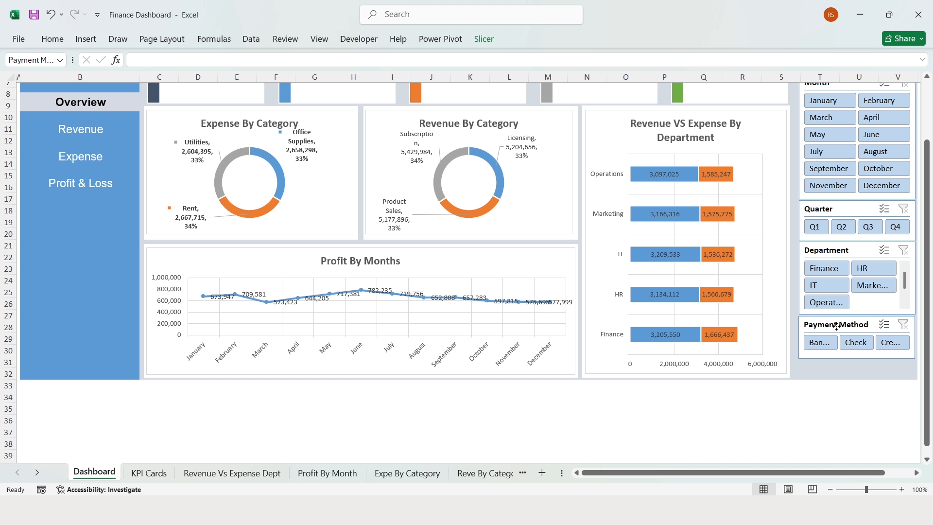
click(484, 39)
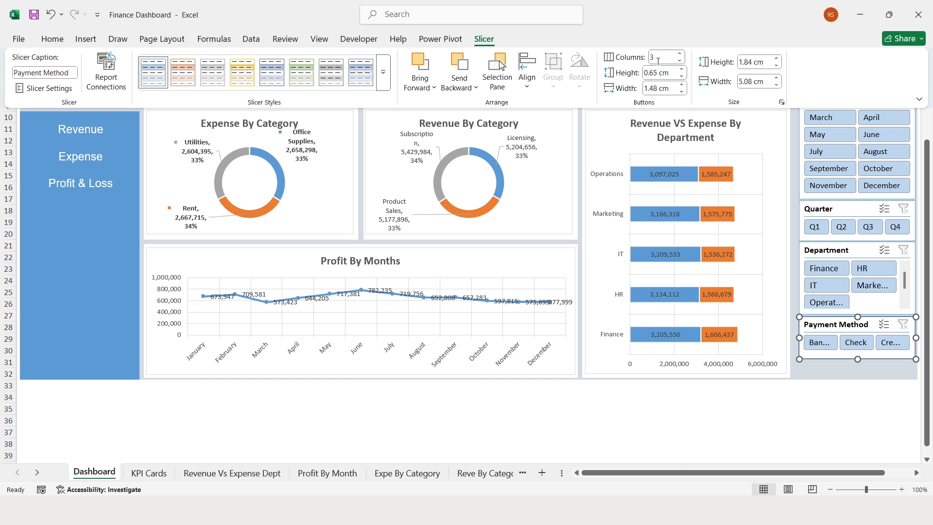
text(2)
key(Return)
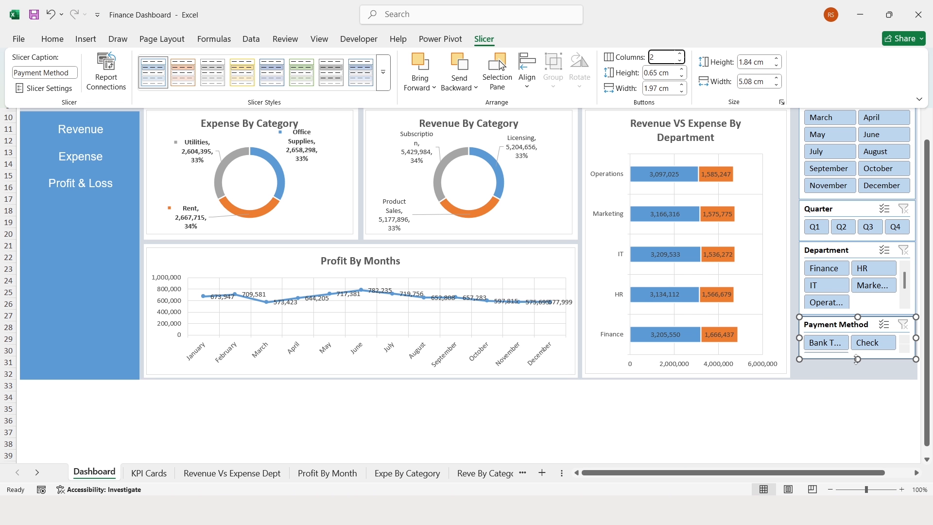
drag(858, 362, 858, 379)
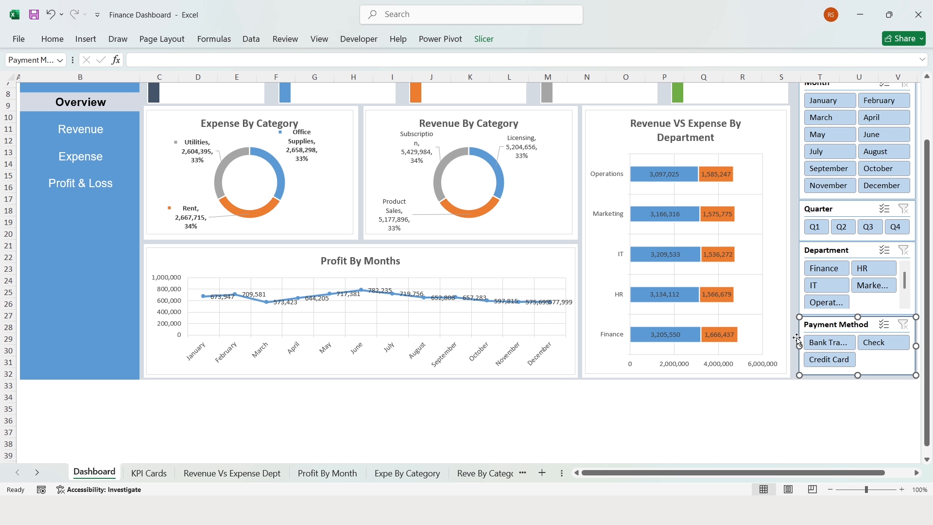
- Select the Year and Month slicers together
scroll(834, 194, up, 2)
click(834, 109)
ctrl+click(821, 153)
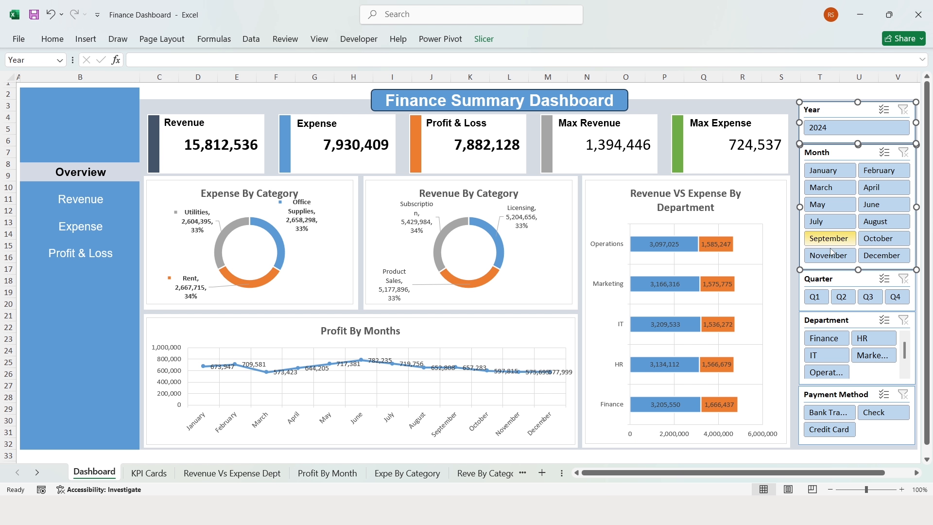
- Select all five slicers, align their left edges and distribute them evenly vertically
ctrl+click(828, 281)
ctrl+click(821, 325)
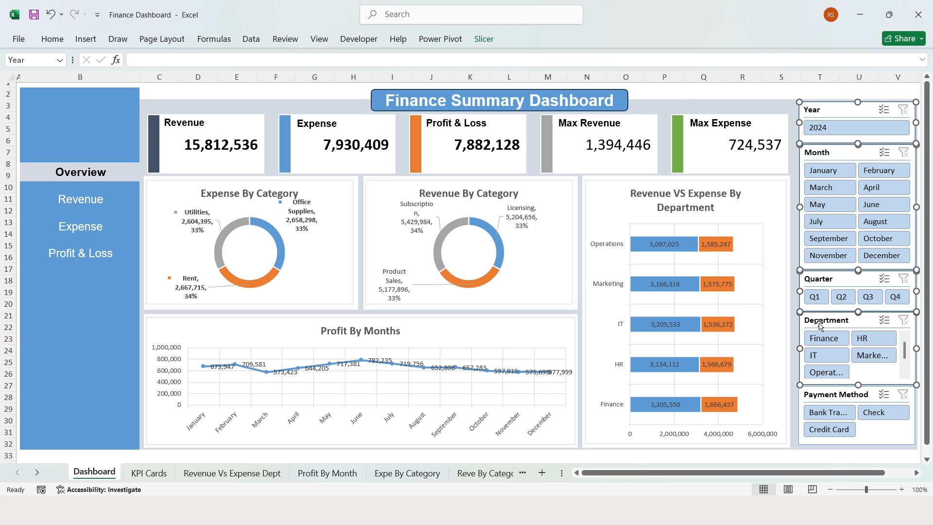
ctrl+click(820, 400)
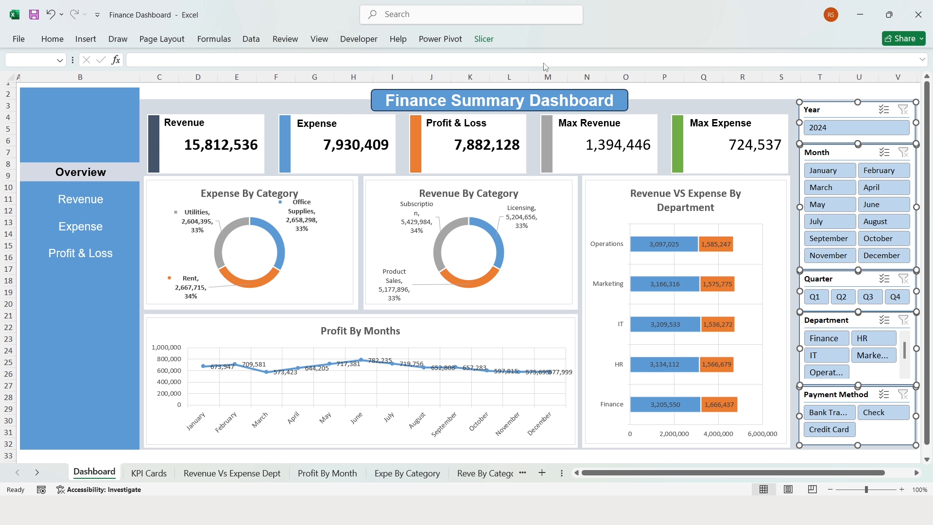
click(482, 40)
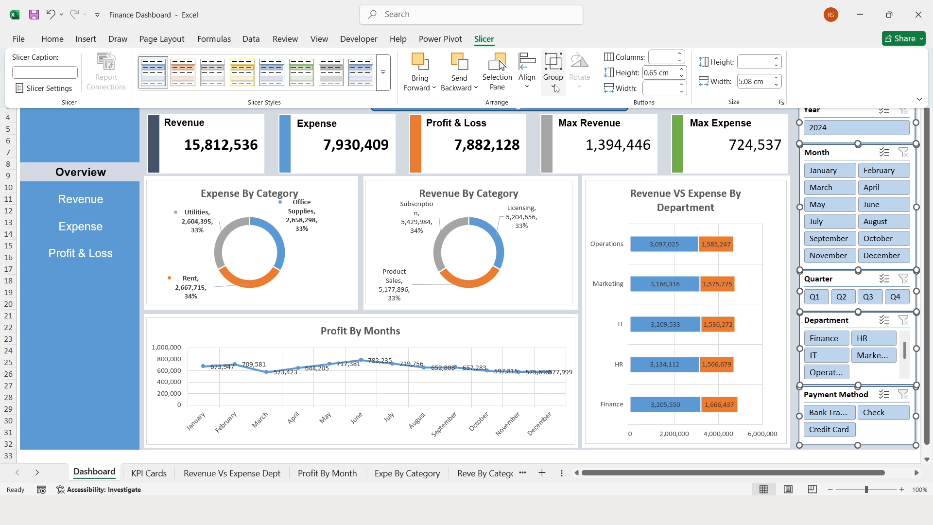
click(527, 73)
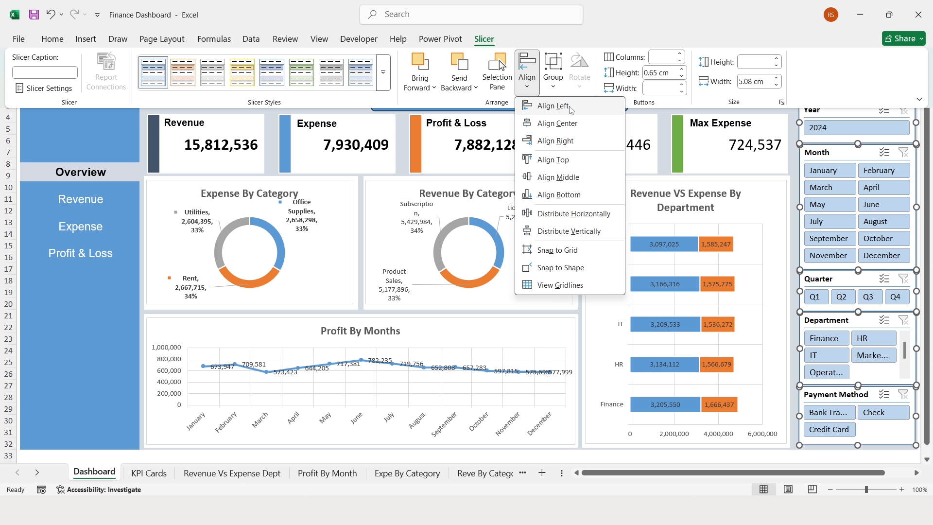
click(571, 106)
click(527, 72)
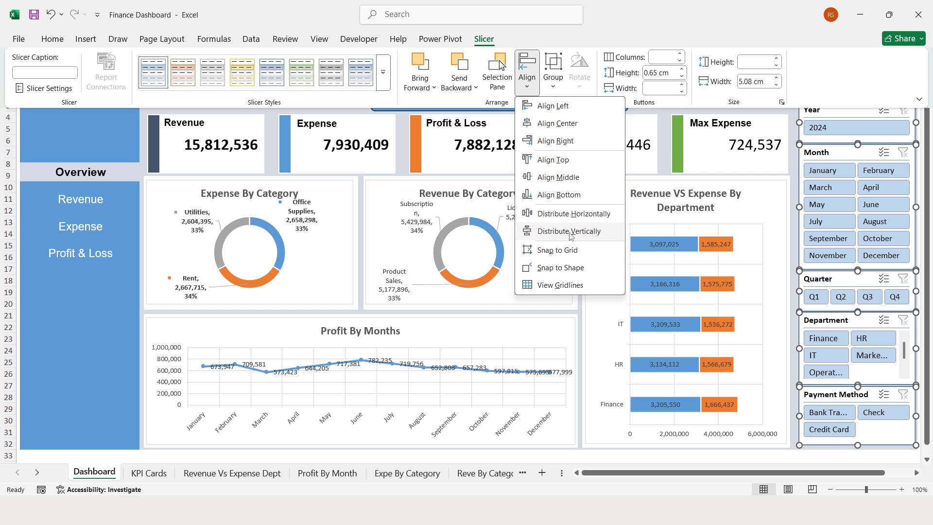
click(607, 235)
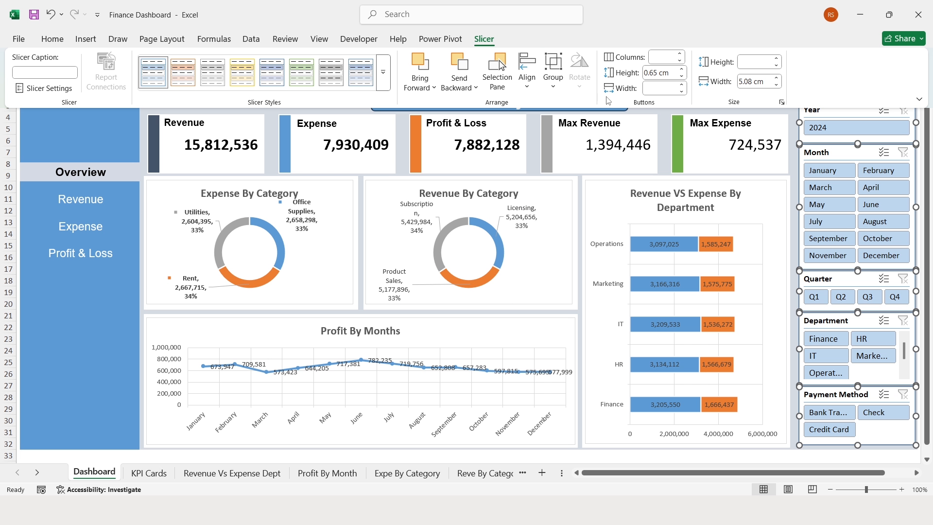
- Apply the Dark 1 slicer style to the slicers
click(384, 74)
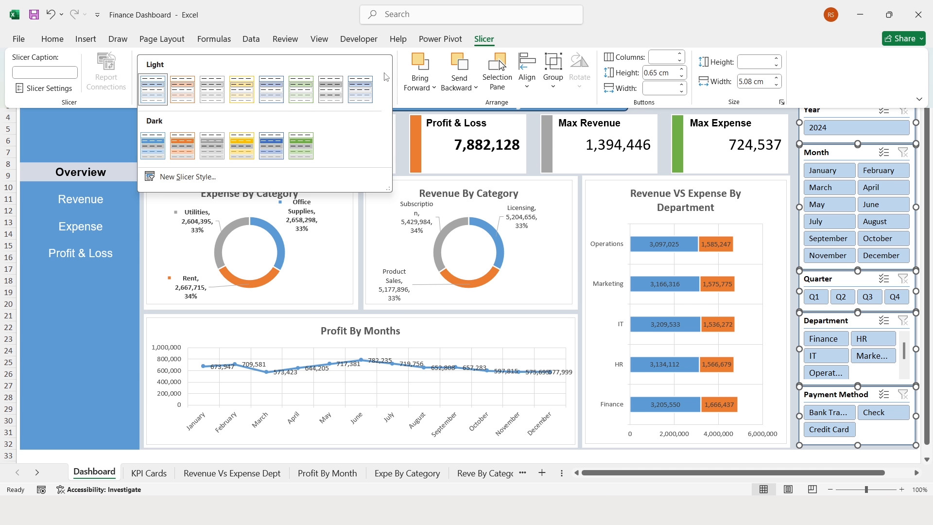
click(159, 144)
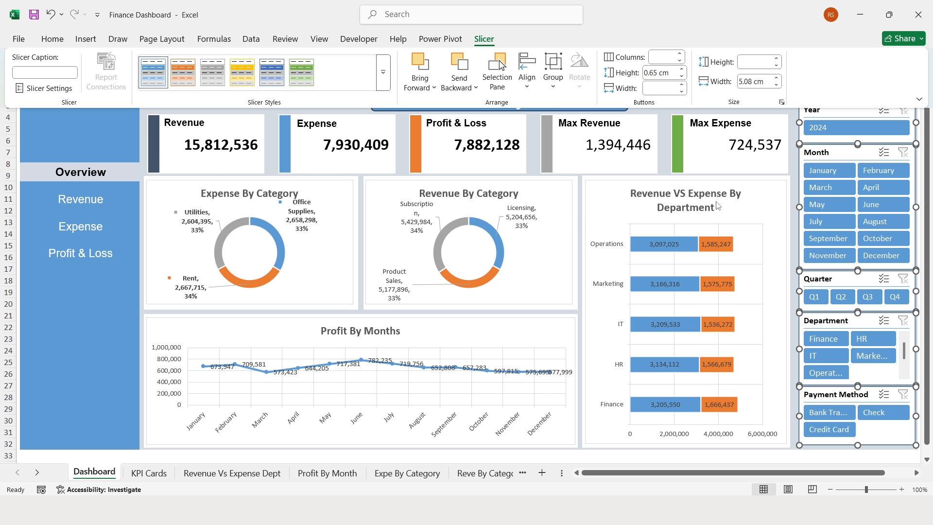
key(Escape)
click(821, 171)
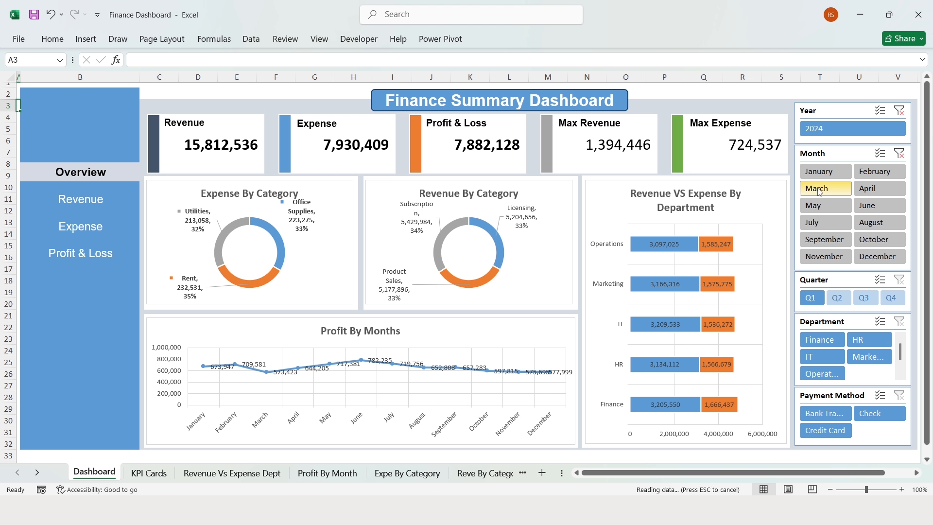
- Clear the Month, Department and Payment Method test filters, leaving the Year slicer selected
click(900, 154)
click(820, 340)
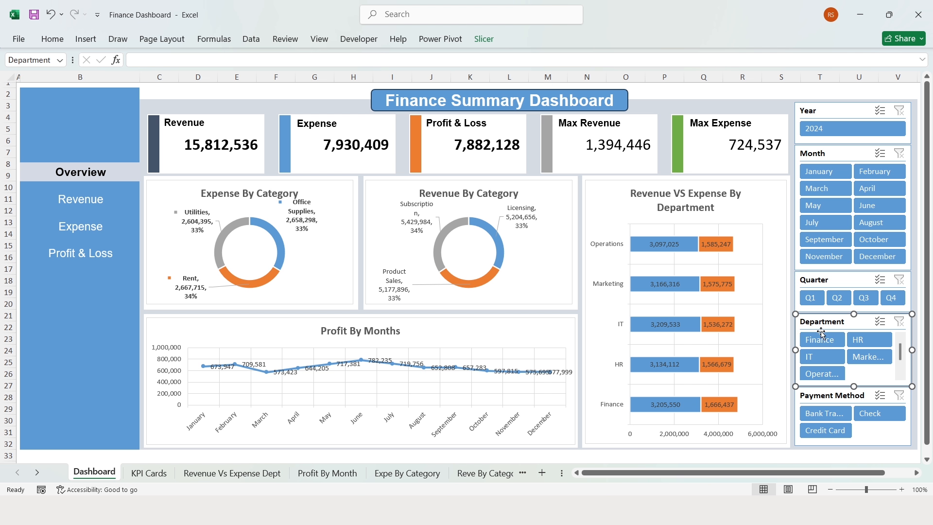
click(826, 414)
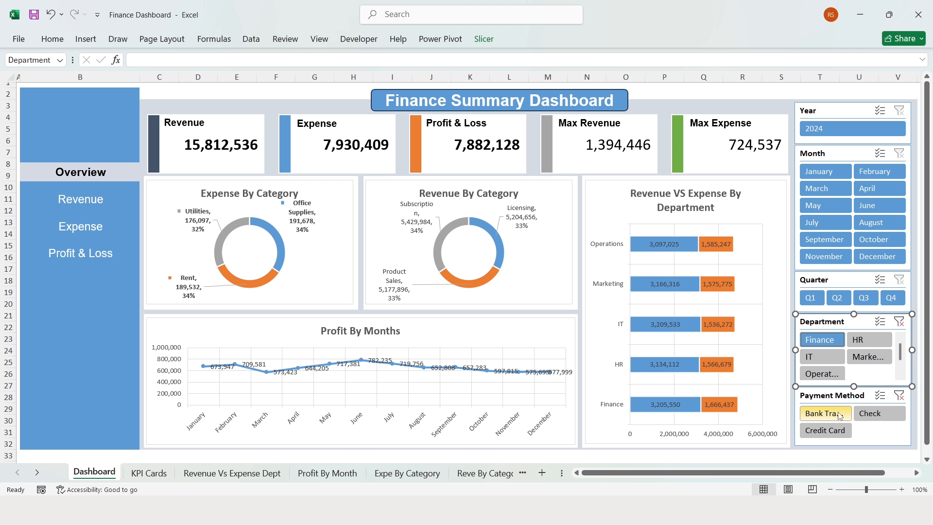
click(899, 395)
click(899, 321)
click(833, 109)
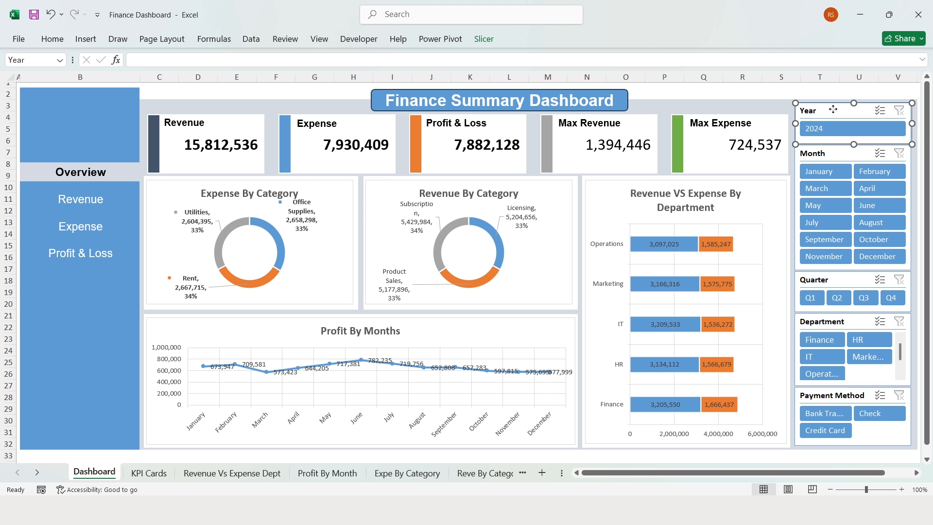
- Connect the Year slicer to every PivotTable, including KPI, Profit By Month and category pivots
click(486, 39)
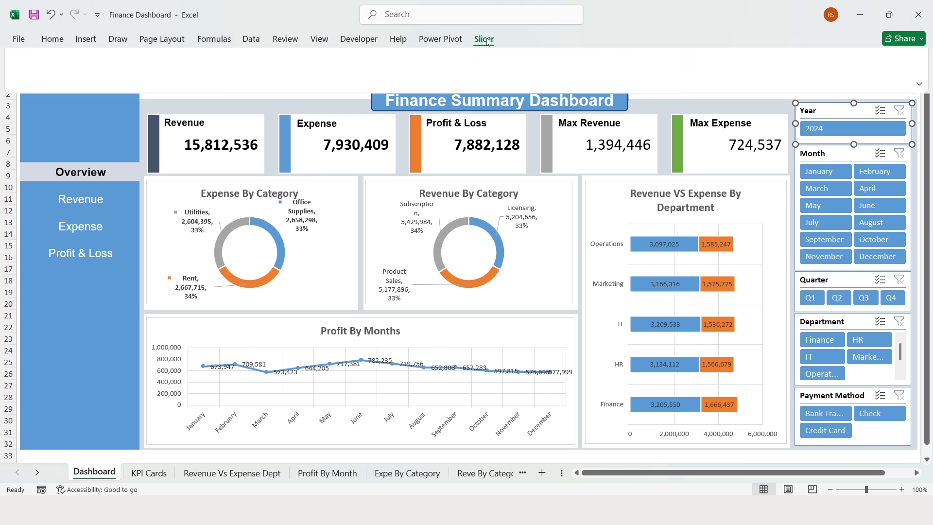
click(106, 72)
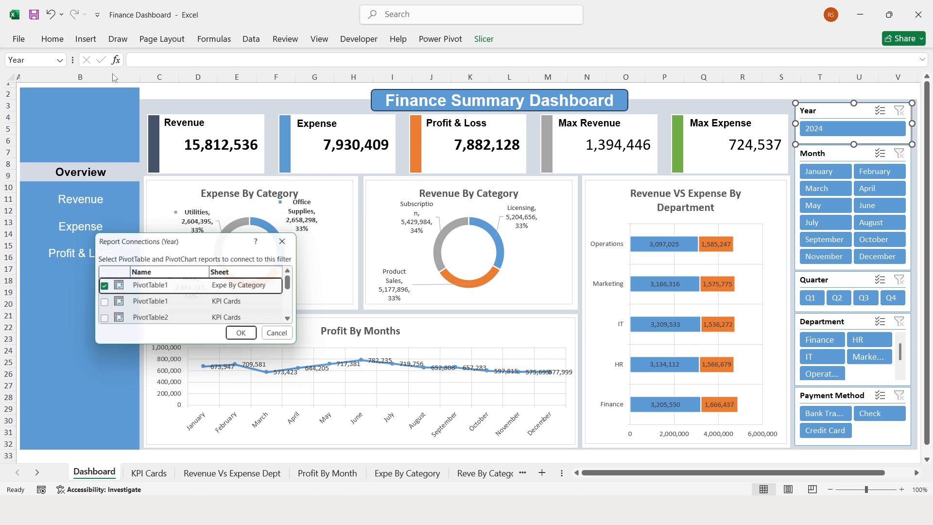
click(102, 304)
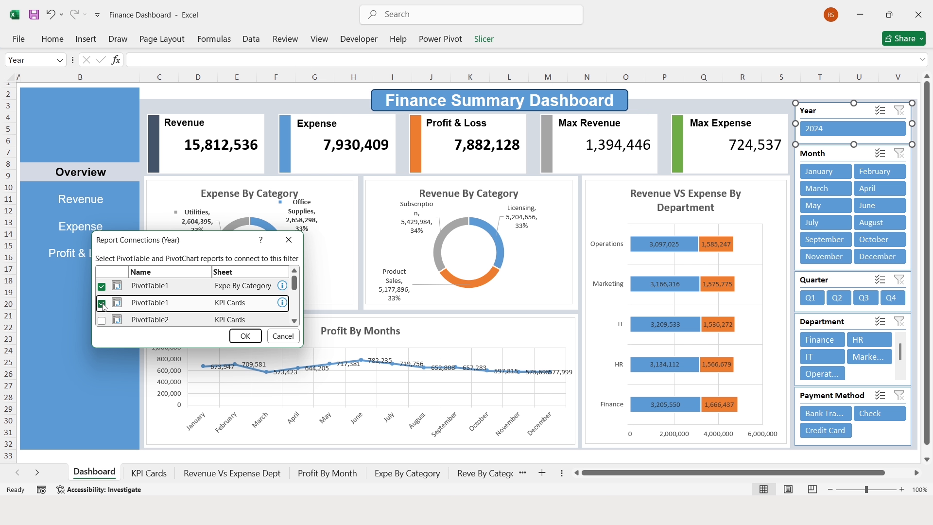
click(102, 321)
scroll(103, 316, down, 1)
click(102, 301)
scroll(103, 296, down, 1)
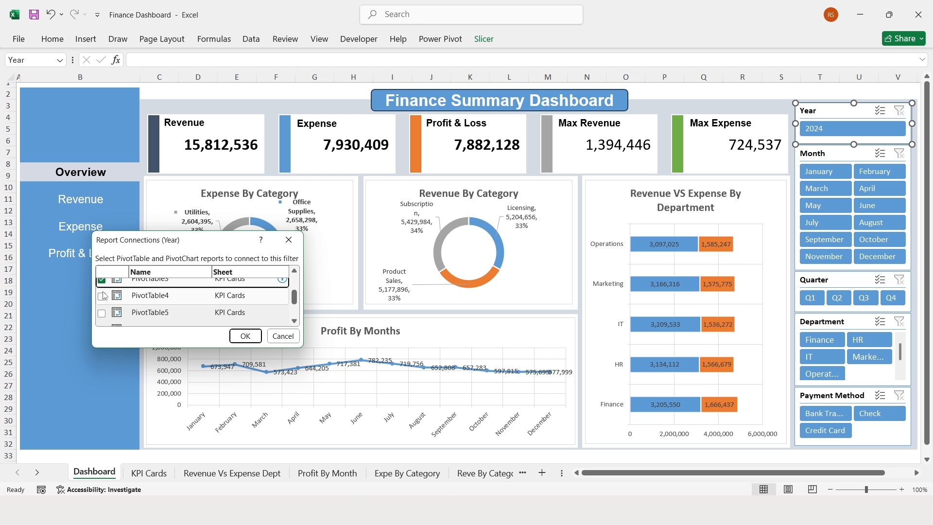
click(102, 296)
click(102, 313)
scroll(103, 311, down, 1)
click(102, 300)
click(102, 317)
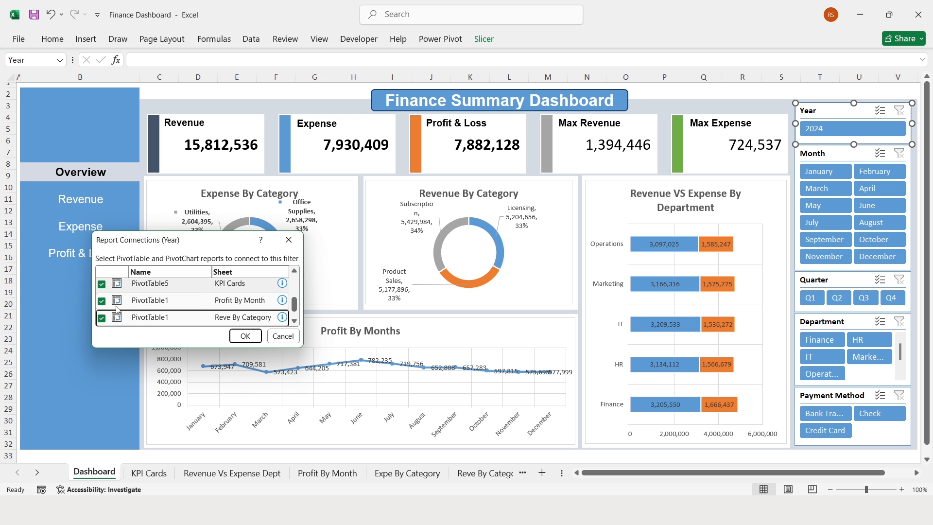
scroll(116, 311, down, 1)
click(102, 317)
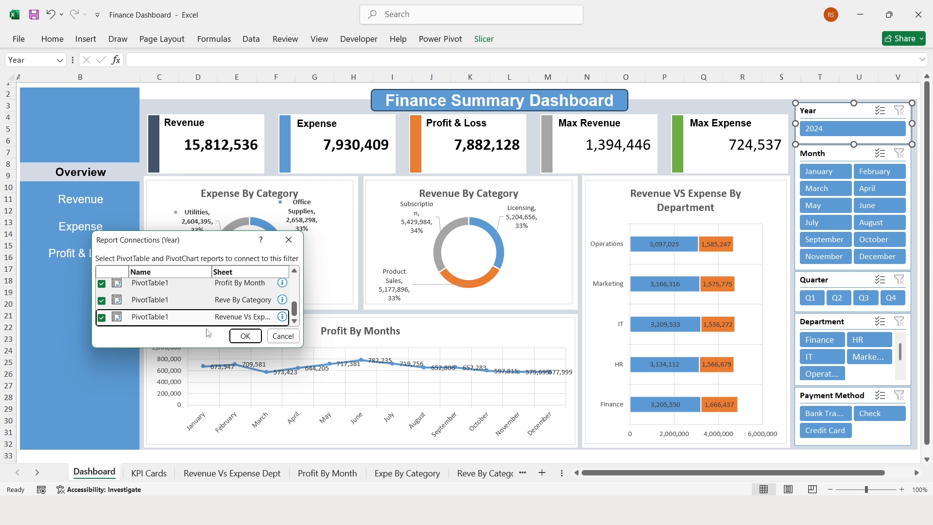
click(244, 337)
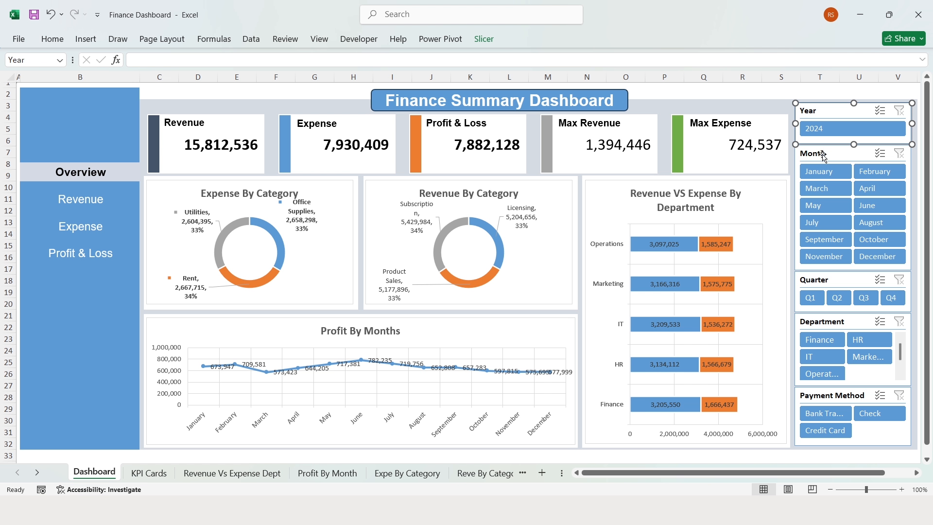
- Confirm the Month slicer's report connections to all pivot tables
click(824, 155)
click(484, 38)
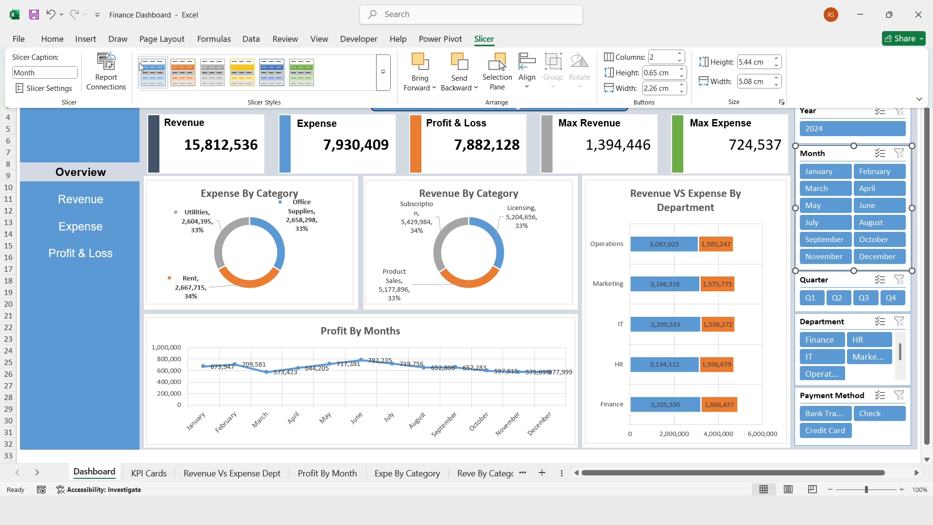
click(106, 72)
scroll(122, 302, down, 3)
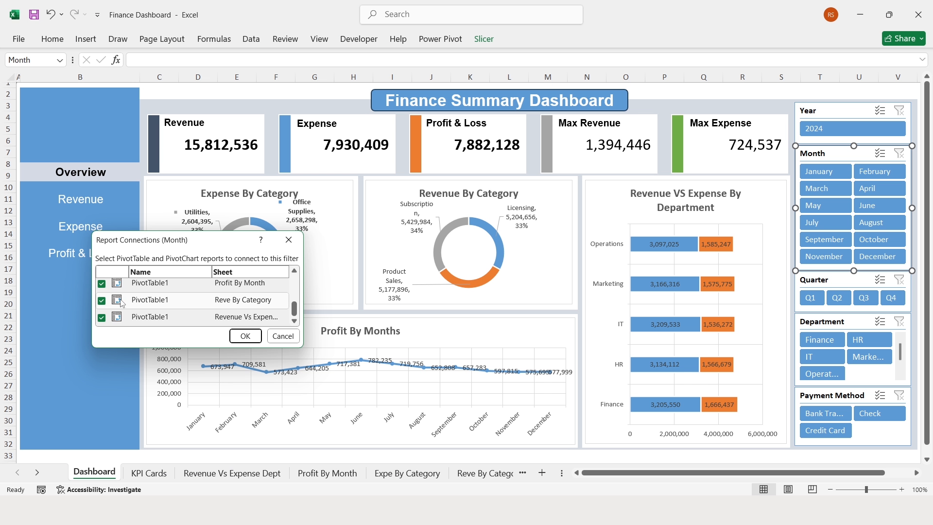
click(245, 336)
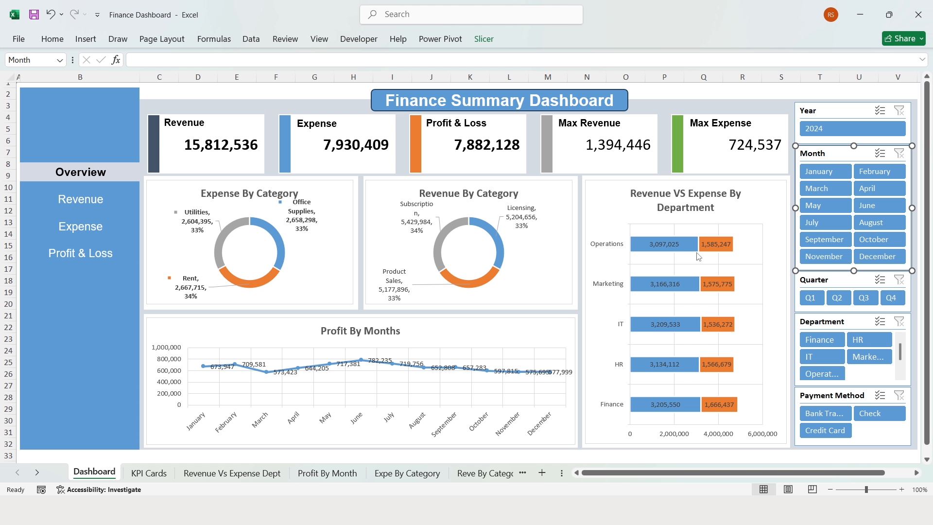
- Connect the Quarter slicer to all PivotTables 1-5 and the chart pivots
click(829, 285)
click(484, 39)
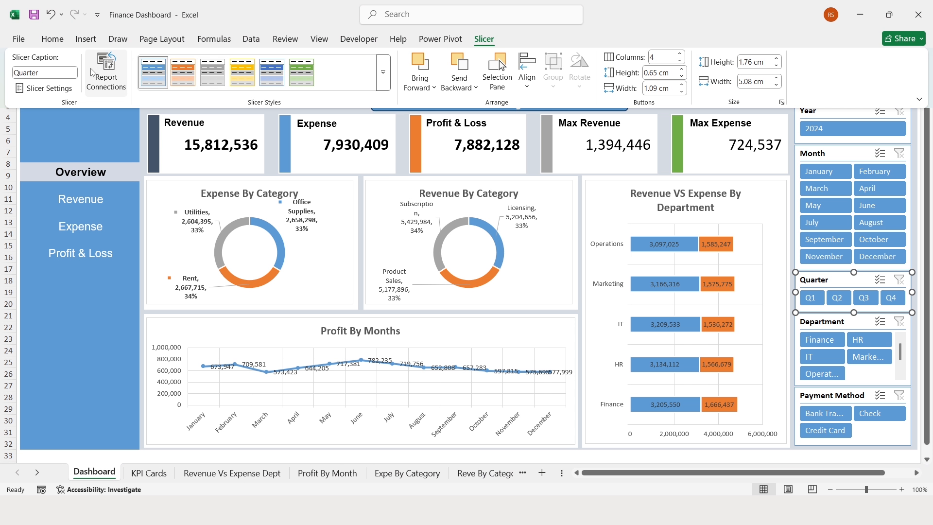
click(102, 73)
click(102, 304)
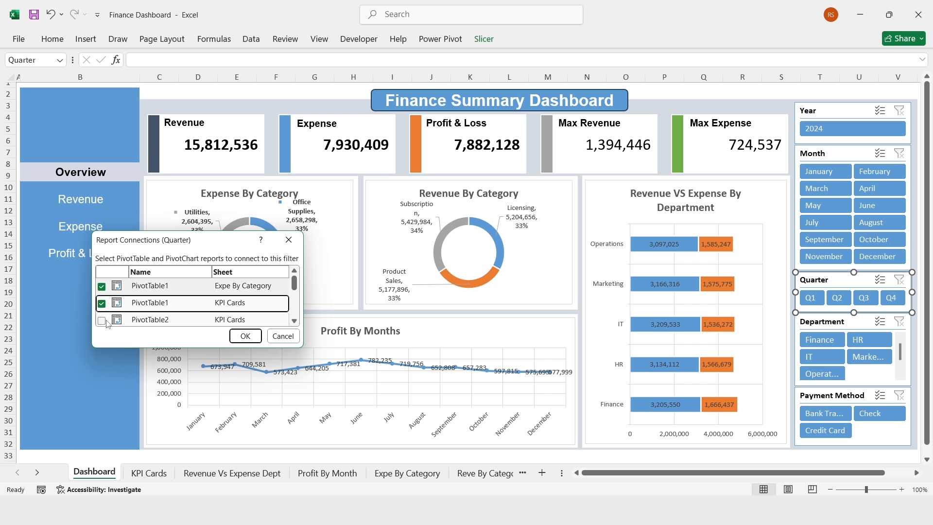
click(102, 321)
scroll(117, 293, down, 1)
click(102, 282)
click(101, 296)
click(102, 313)
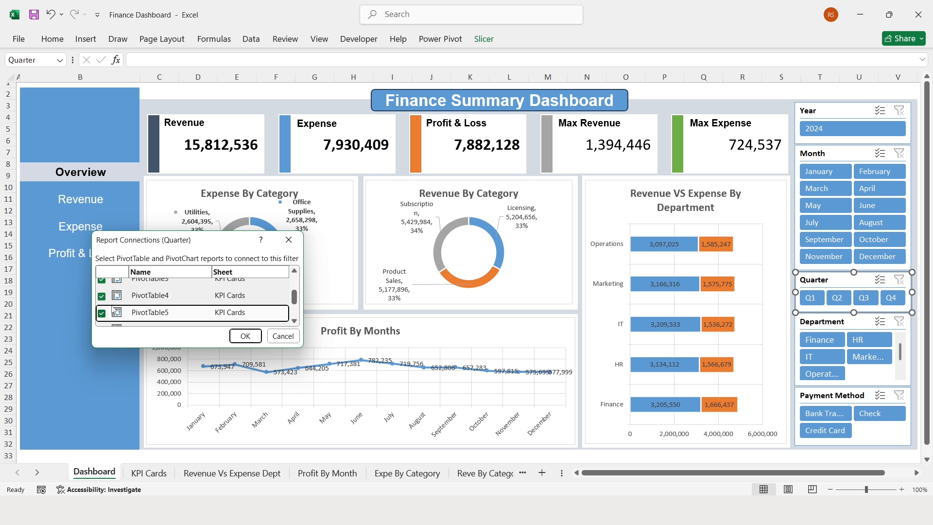
scroll(103, 314, down, 1)
click(102, 301)
click(102, 319)
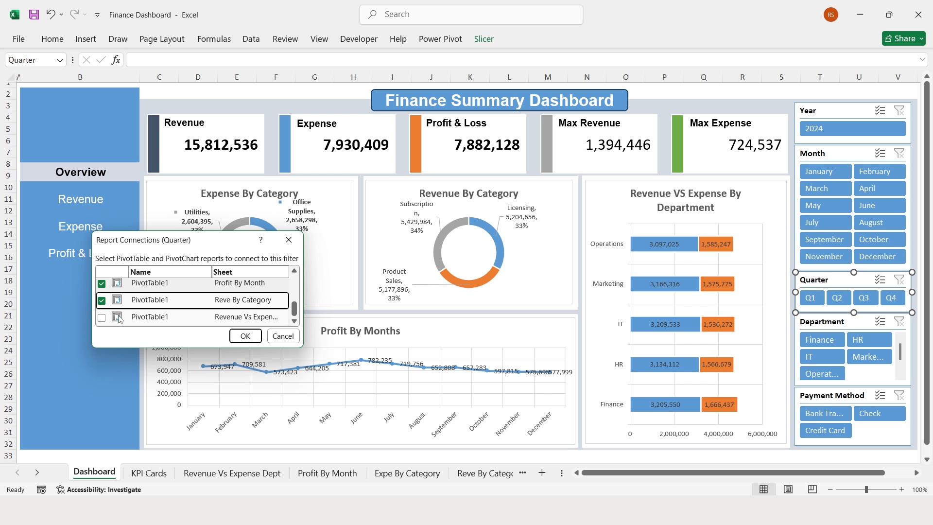
click(102, 318)
click(245, 336)
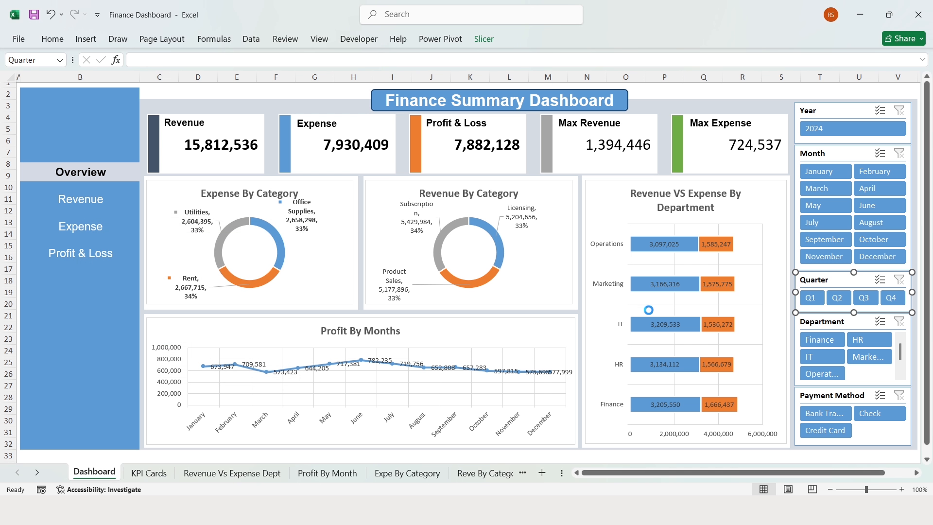
- Connect the Department slicer to the remaining pivot tables
click(827, 325)
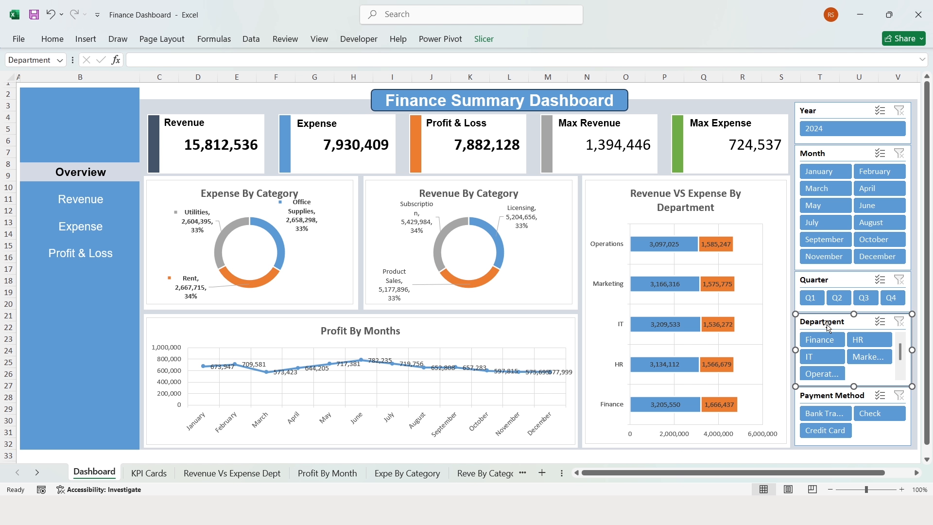
click(484, 39)
click(114, 70)
scroll(116, 301, down, 1)
click(102, 297)
click(102, 318)
- Connect the Payment Method slicer to all pivots, then filter the dashboard to January
click(245, 335)
click(829, 396)
click(484, 39)
click(114, 70)
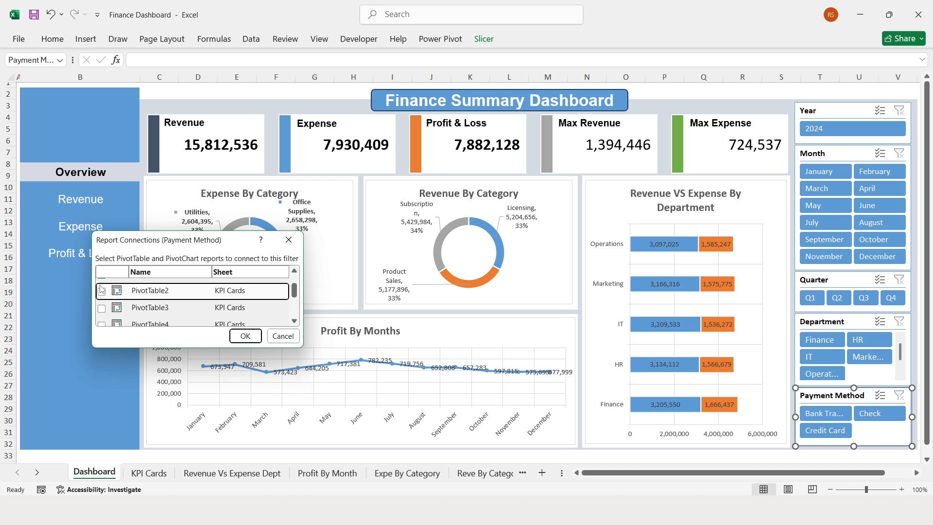
click(101, 313)
click(102, 319)
scroll(117, 317, down, 1)
click(102, 318)
click(246, 336)
click(825, 172)
- Clear the month slicer, test the quarter slicer with Q2 and Q4, then clear it
click(899, 154)
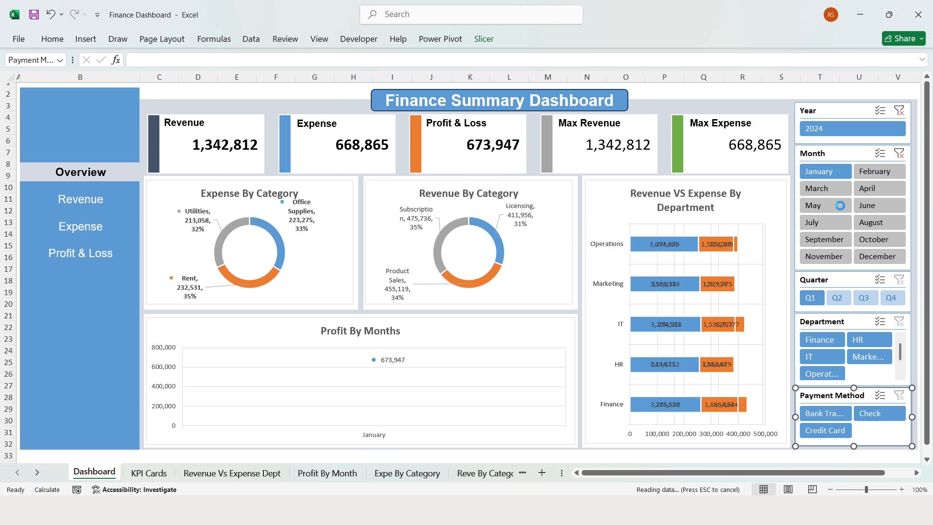
click(833, 298)
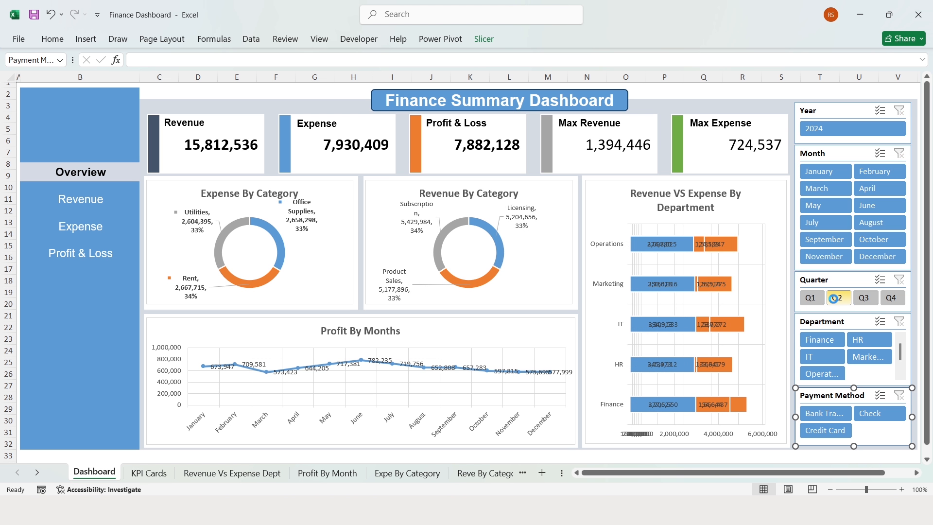
click(892, 298)
click(899, 280)
- Test the department slicer (Finance, Marketing) and payment slicer (Bank Transfer, Check), then clear both
click(819, 339)
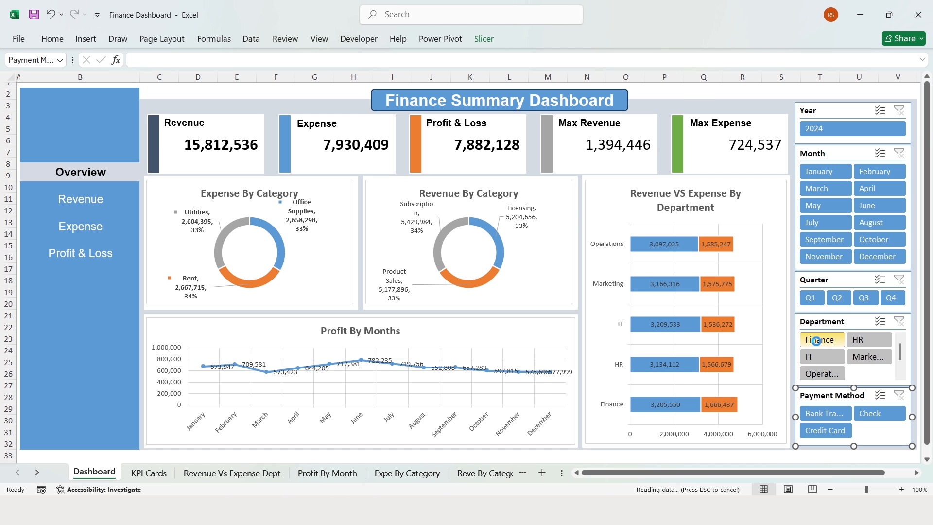
click(860, 359)
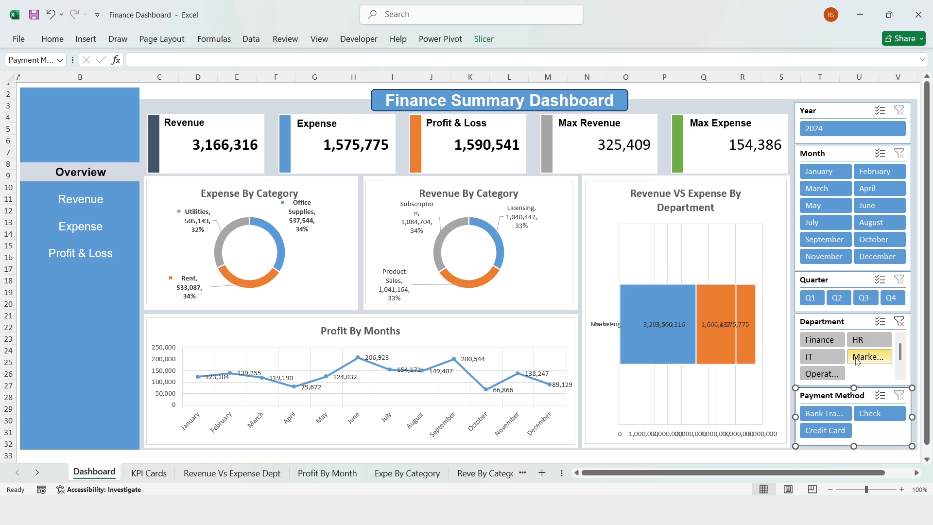
click(899, 322)
click(825, 413)
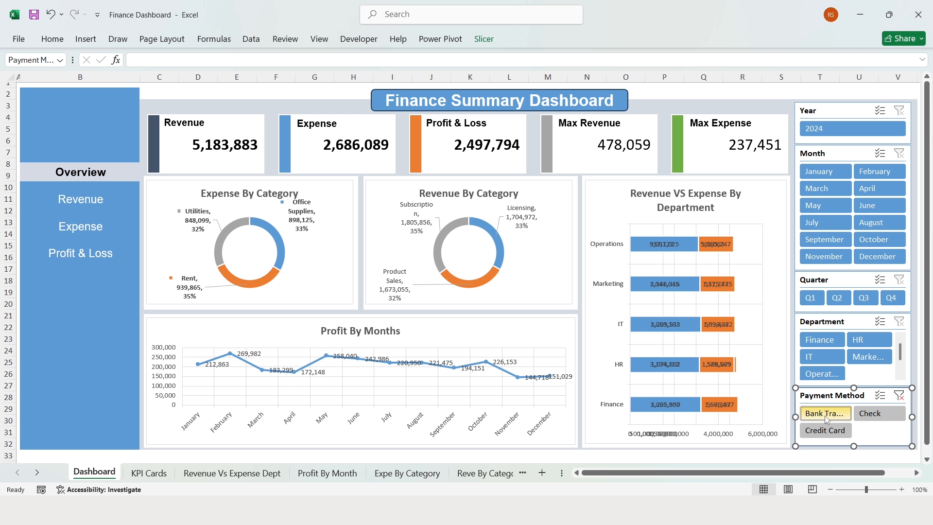
click(873, 412)
click(899, 395)
click(679, 107)
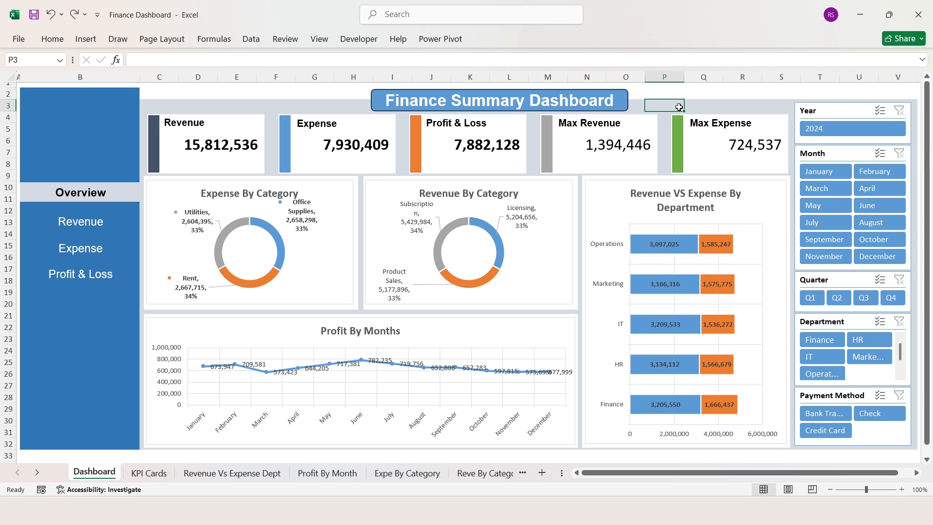
- Reduce the revenue bars' gap width to 80% on the Revenue VS Expense By Department chart
double_click(618, 183)
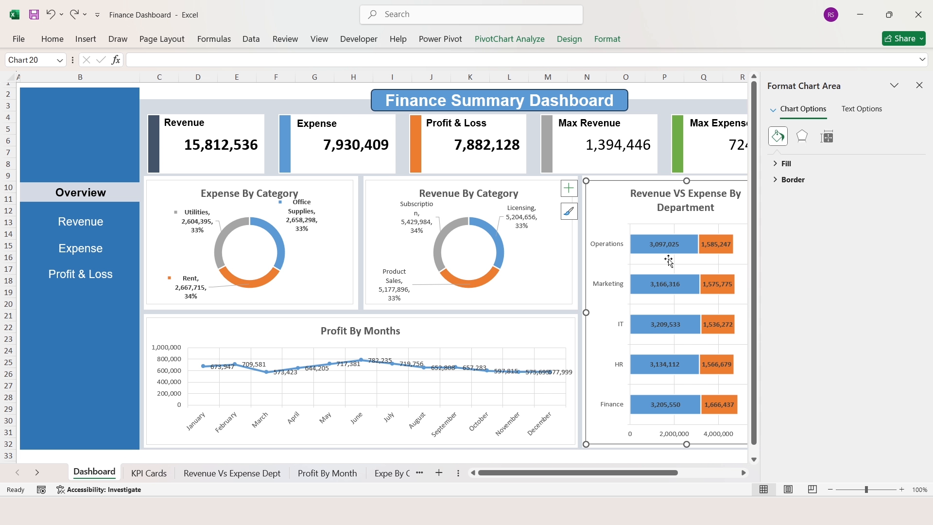
click(640, 238)
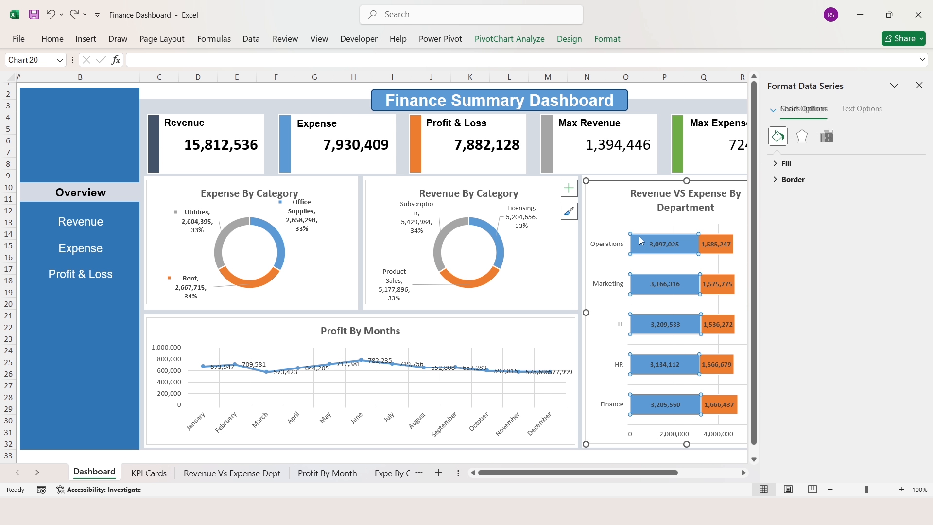
click(827, 137)
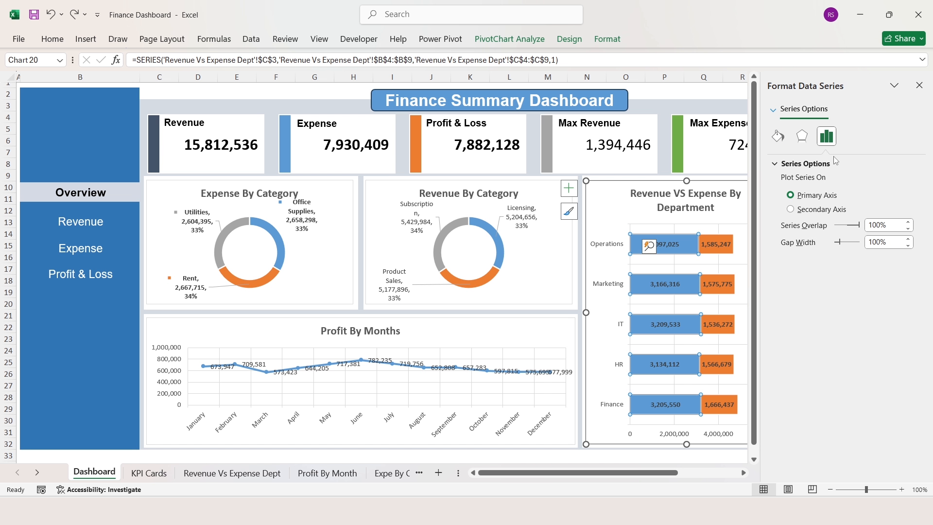
click(907, 245)
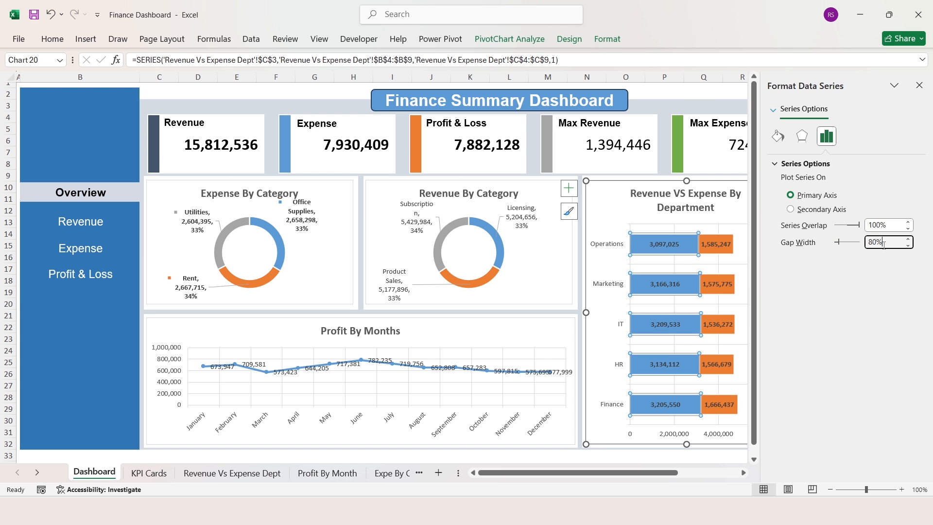
click(696, 91)
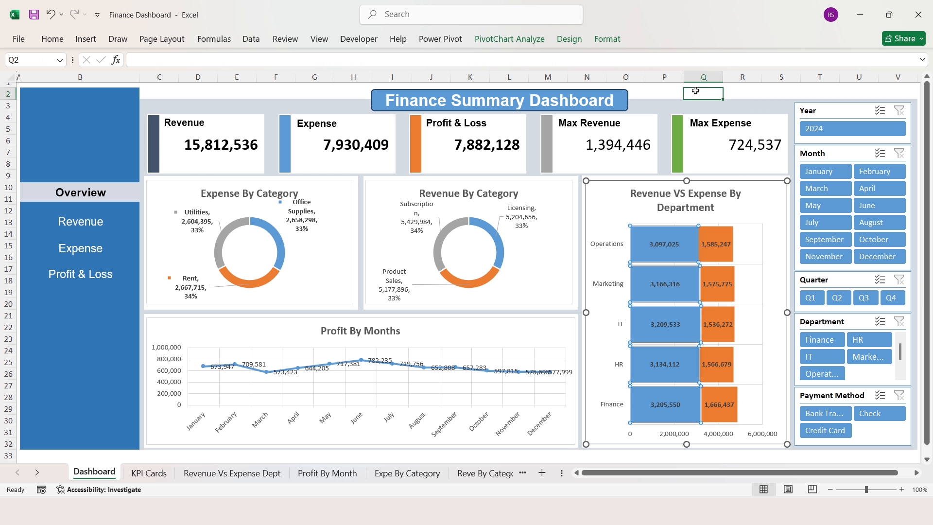
click(87, 273)
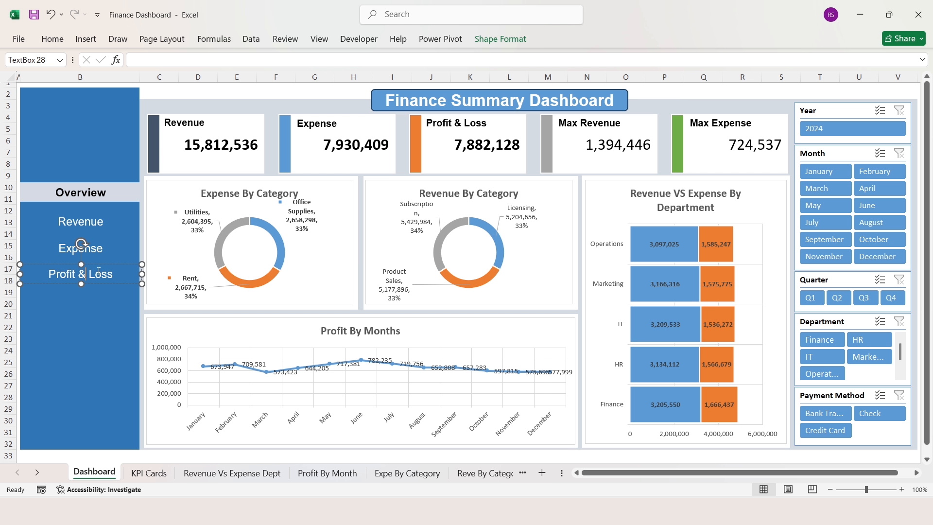
- Nudge Profit & Loss down, then distribute the four sidebar labels vertically
key(Down)
key(Down)
key(Down)
key(Down)
key(Down)
key(Down)
key(Down)
key(Down)
key(Down)
key(Down)
key(Down)
key(Down)
key(Down)
key(Down)
key(Down)
key(Down)
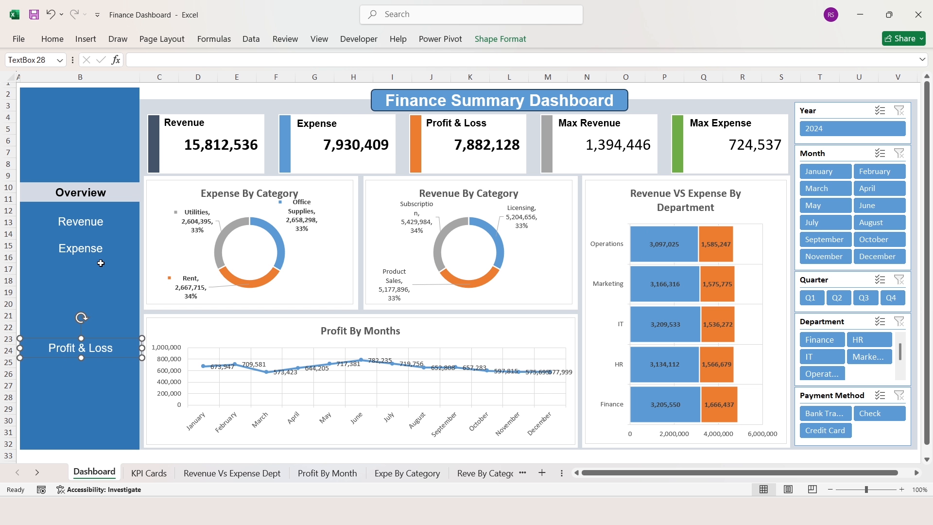
shift+click(87, 247)
shift+click(92, 220)
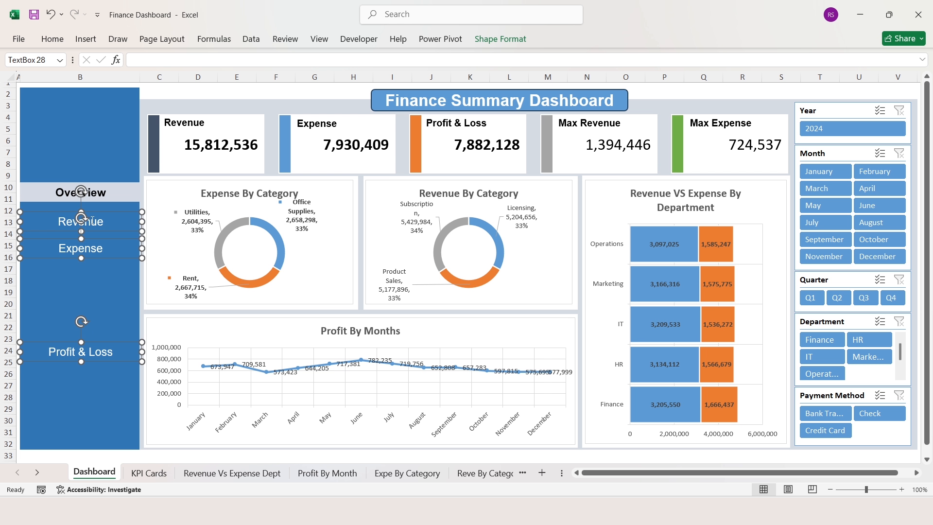
shift+click(97, 192)
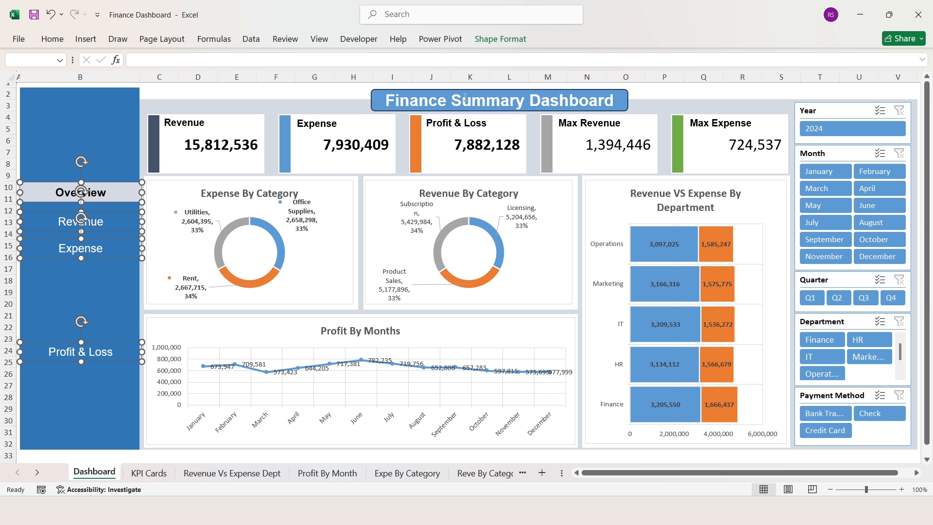
click(496, 40)
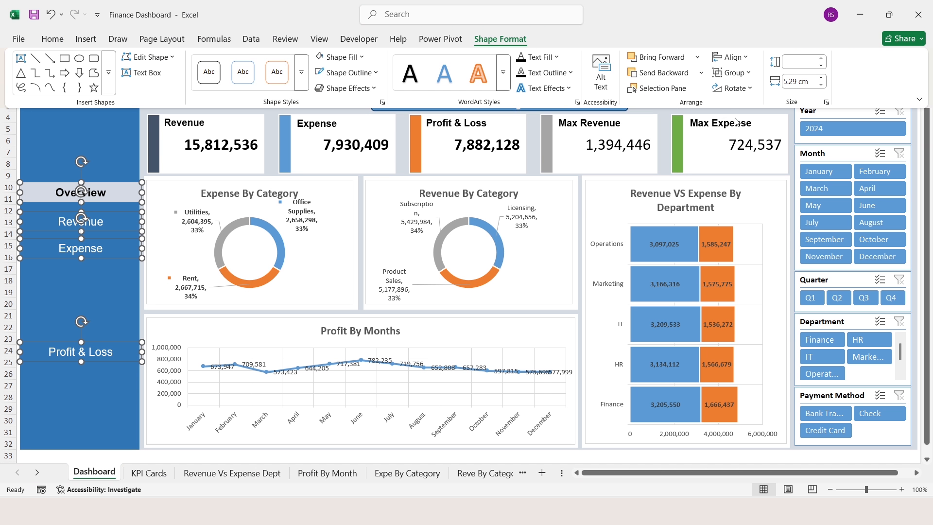
click(744, 58)
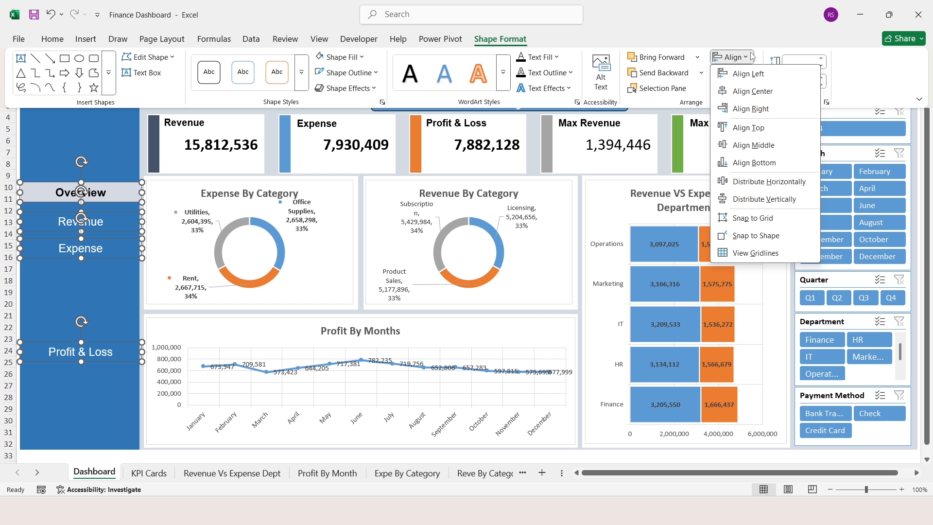
click(760, 199)
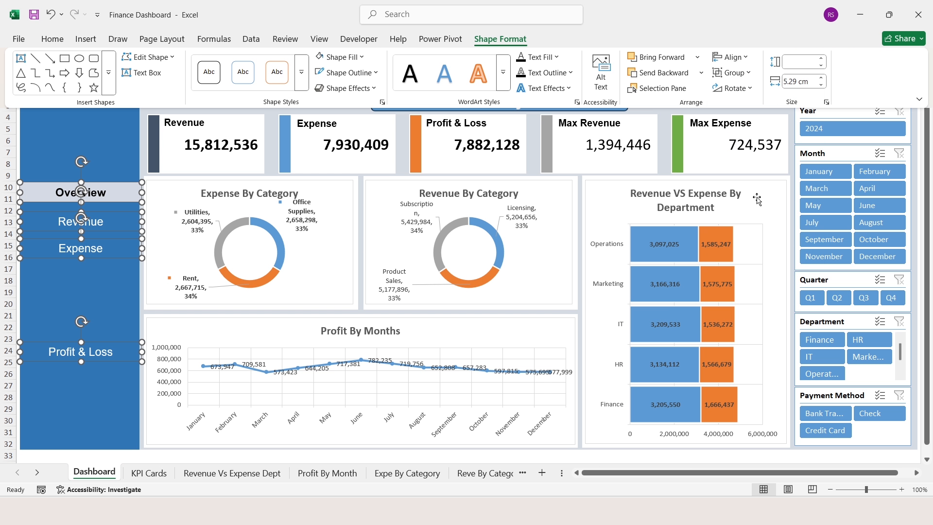
click(87, 188)
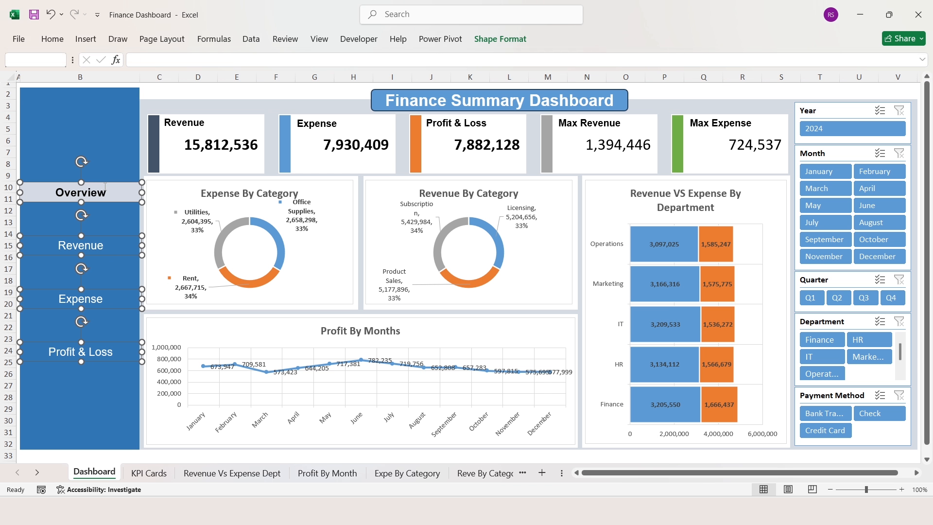
- Stretch the Overview label box taller upward
click(99, 189)
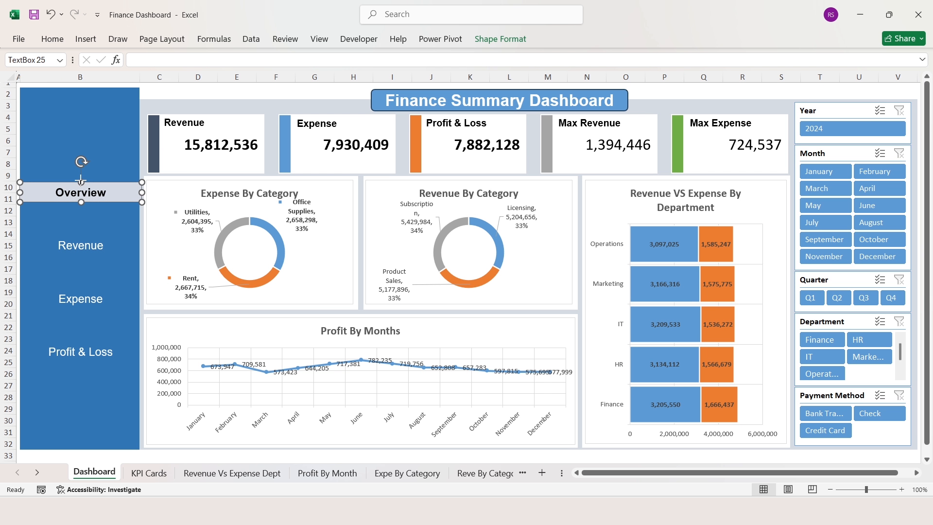
drag(81, 180, 83, 169)
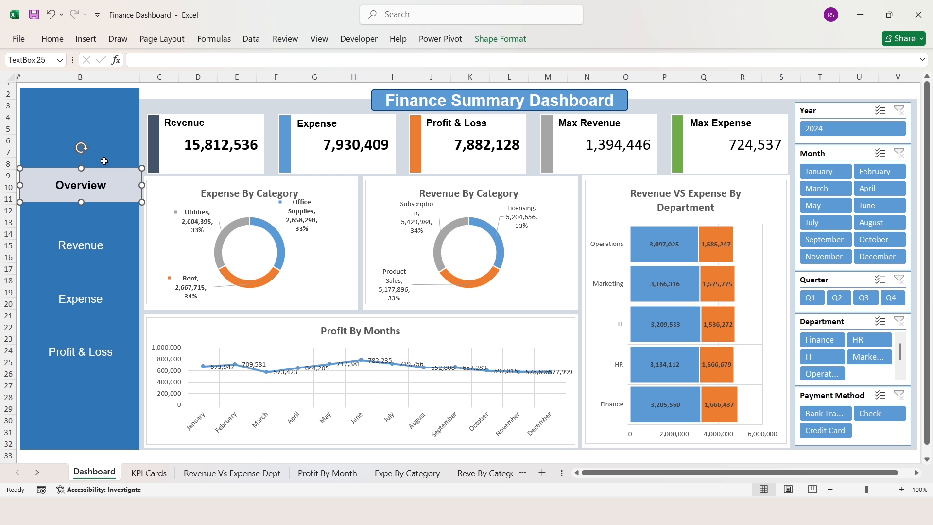
click(187, 91)
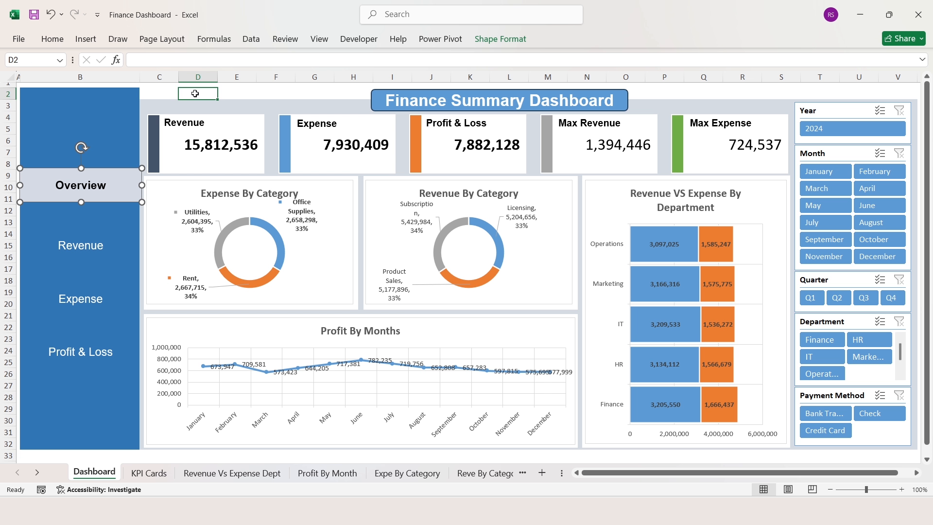
- Search the stock icon library for 'home' and pick the house icon
click(82, 41)
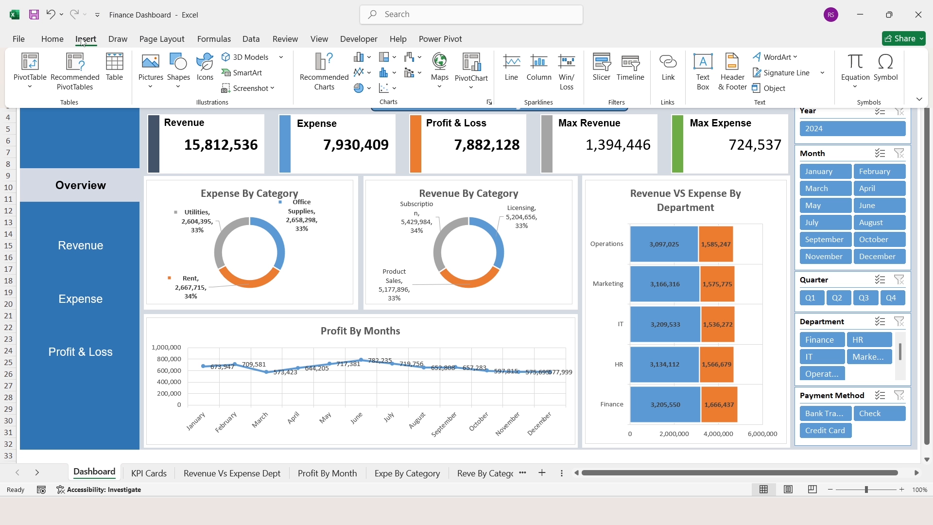
click(147, 59)
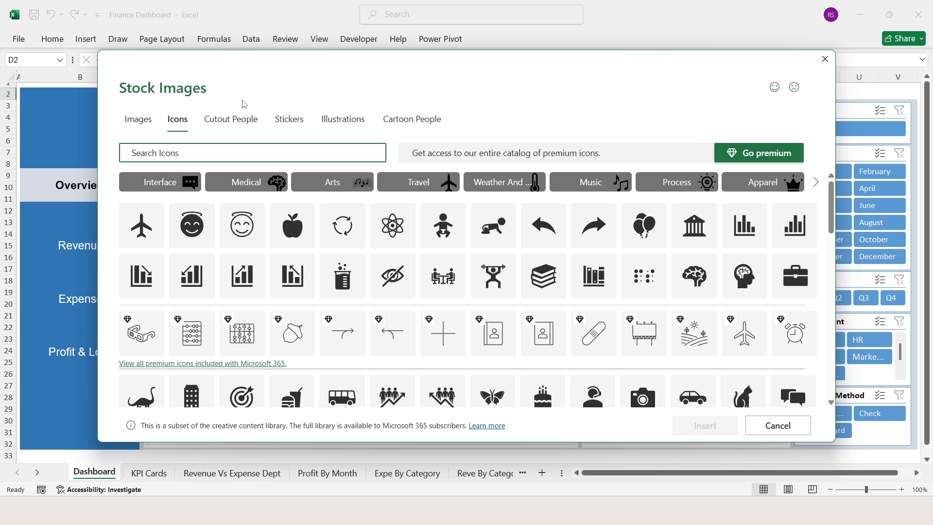
text(home)
mouse_move(201, 202)
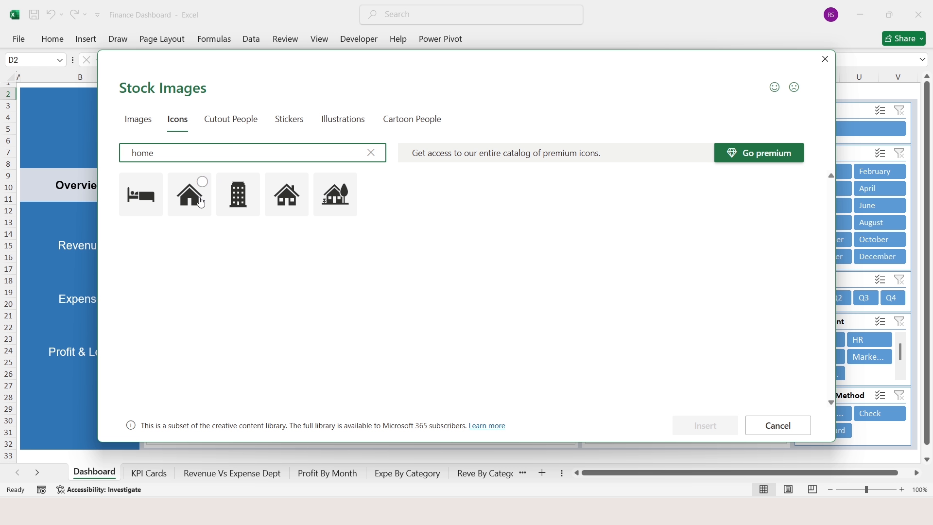
click(202, 183)
- Search 'help', pick the question-mark icon, and insert both icons
click(193, 155)
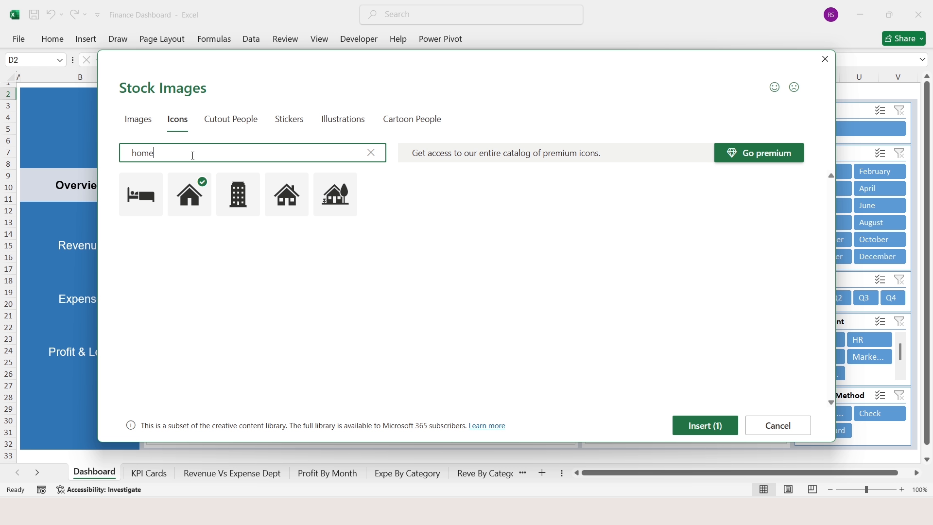
key(ctrl+a)
text(help)
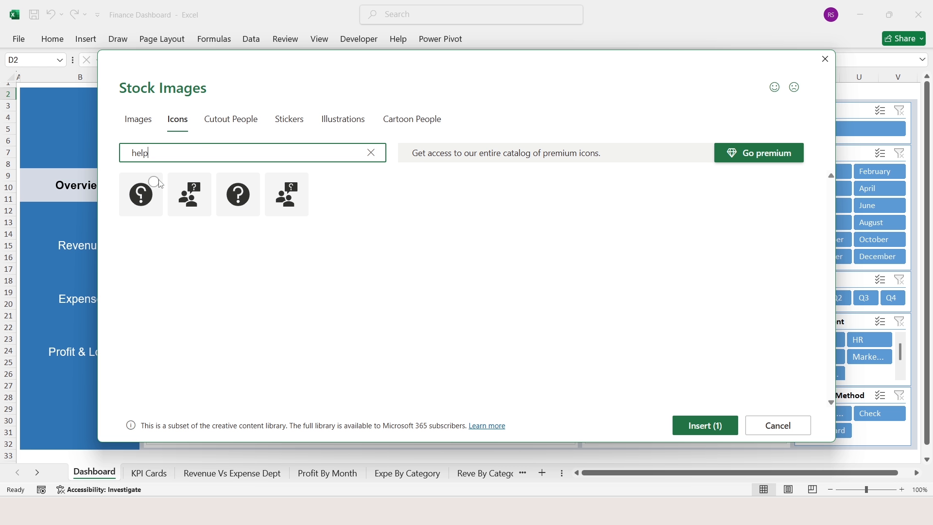
click(239, 209)
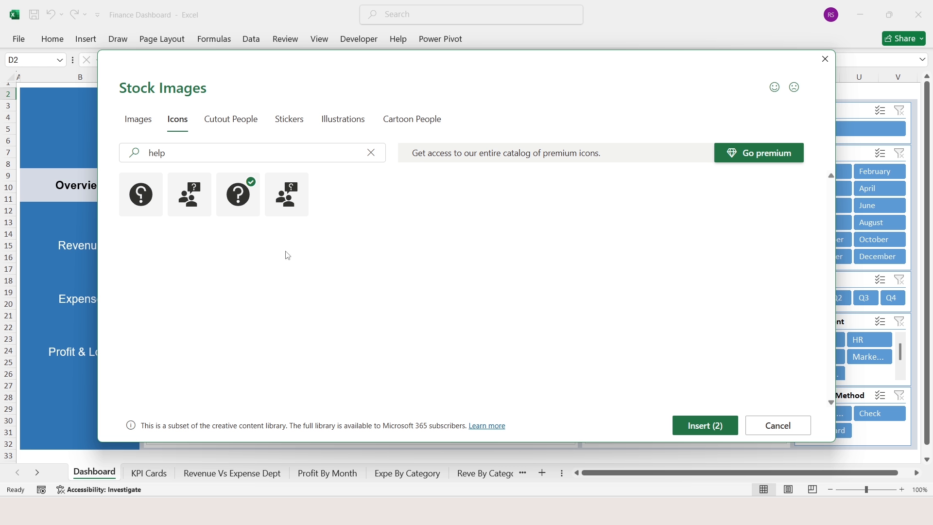
click(698, 434)
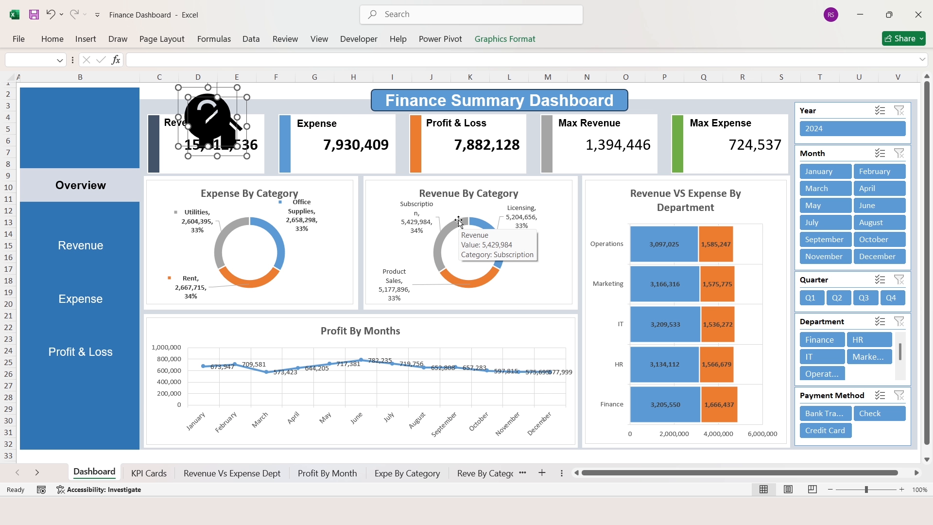
- Give both icons a white fill, white outline and 2 cm height
click(495, 40)
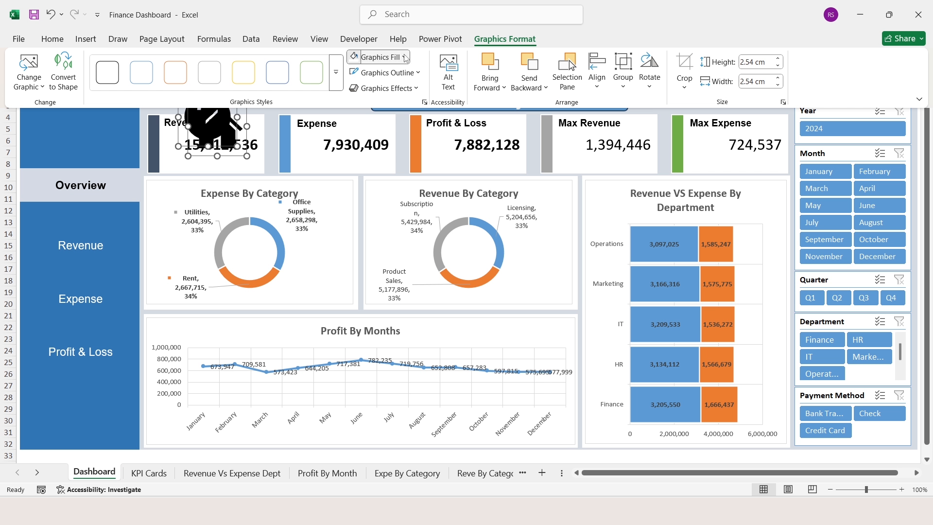
click(404, 57)
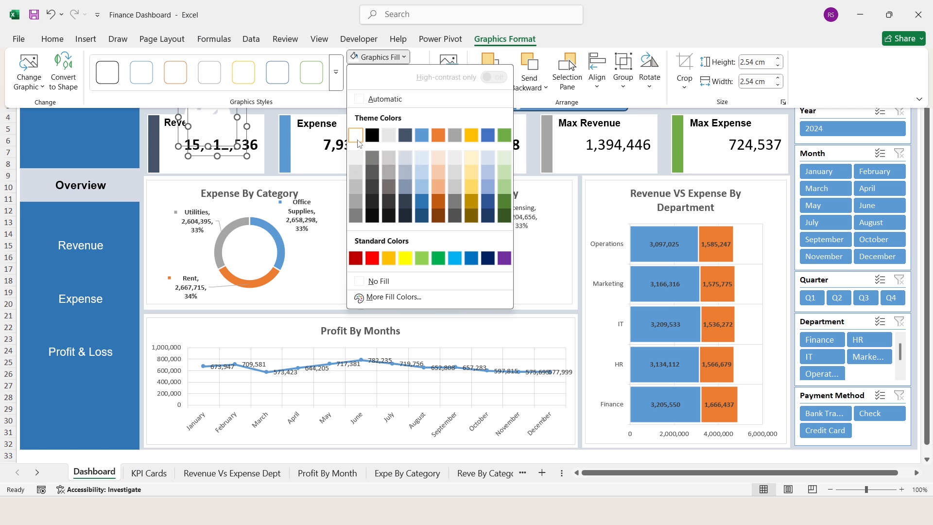
click(357, 140)
click(418, 73)
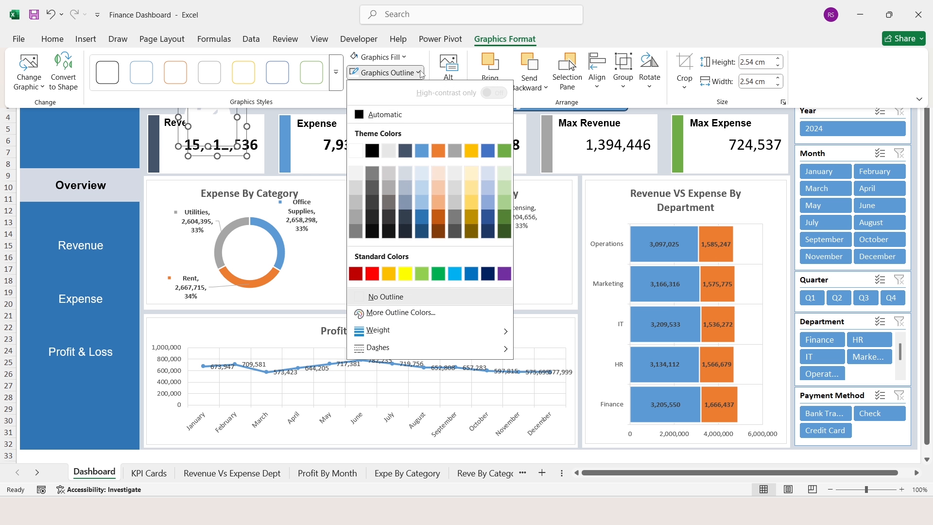
click(358, 151)
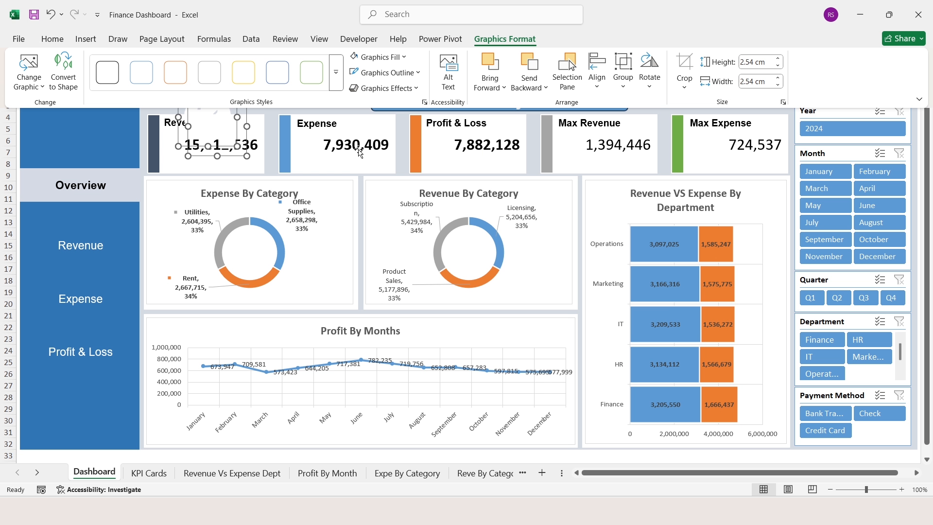
click(772, 61)
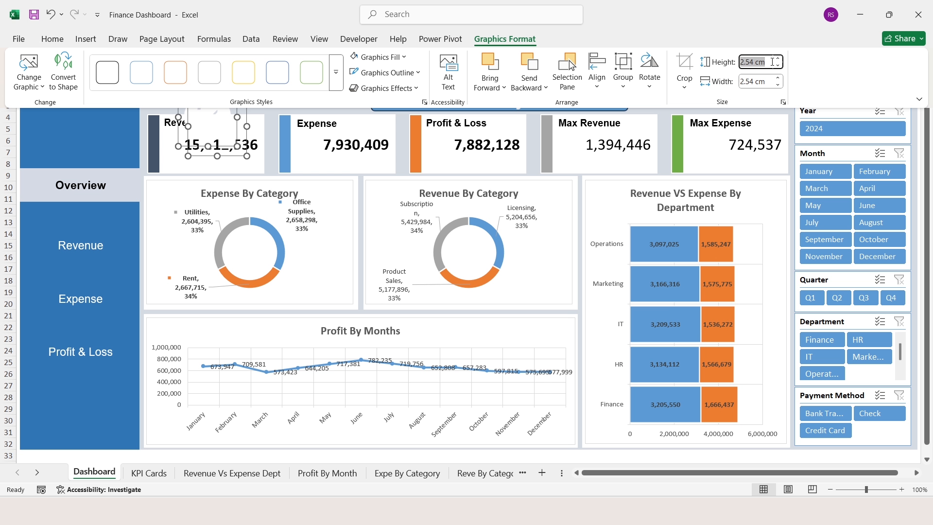
text(2)
key(Tab)
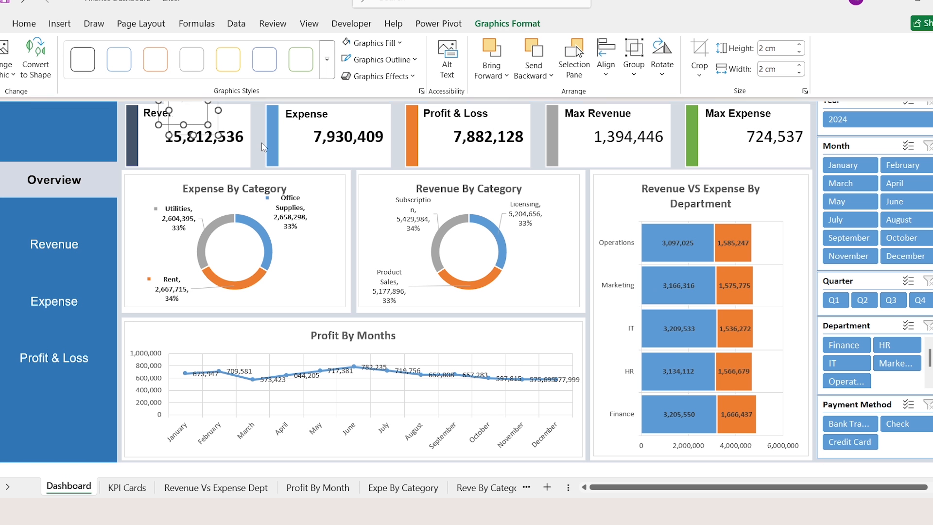
- Move the help icon to the sidebar's bottom and the home icon to its top
click(219, 118)
click(202, 96)
drag(174, 89, 46, 429)
click(193, 105)
drag(193, 104, 52, 105)
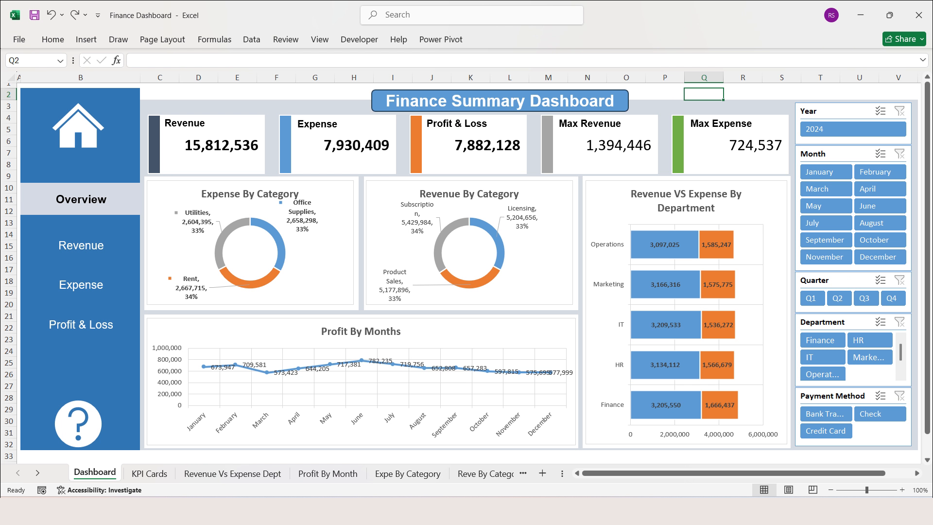